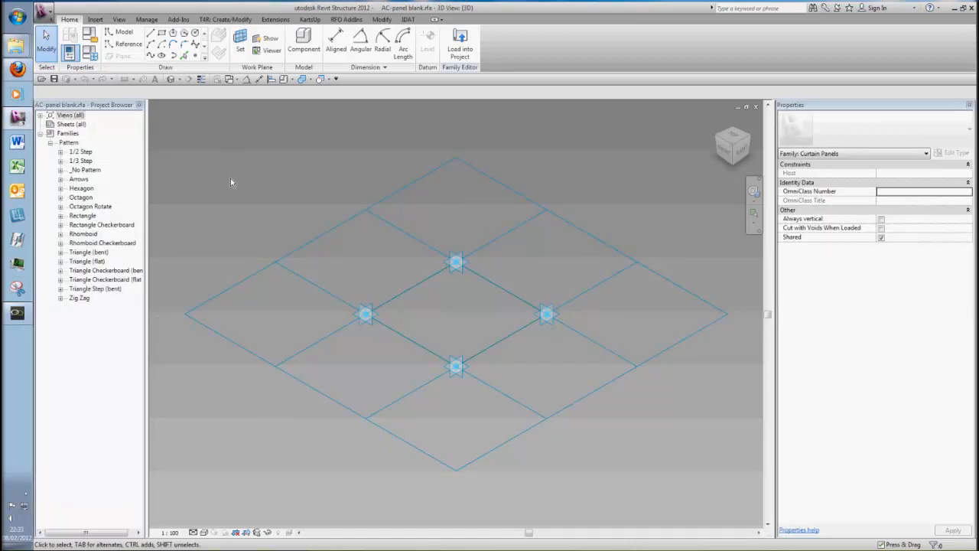
Step: Examine the tile pattern grid and its four adaptive placement points in the curtain panel family
{"action": "scroll", "coordinate": [230, 178], "scroll_direction": "down", "scroll_amount": 2}
{"action": "middle_click_drag", "start_coordinate": [230, 177], "coordinate": [221, 200], "text": "shift"}
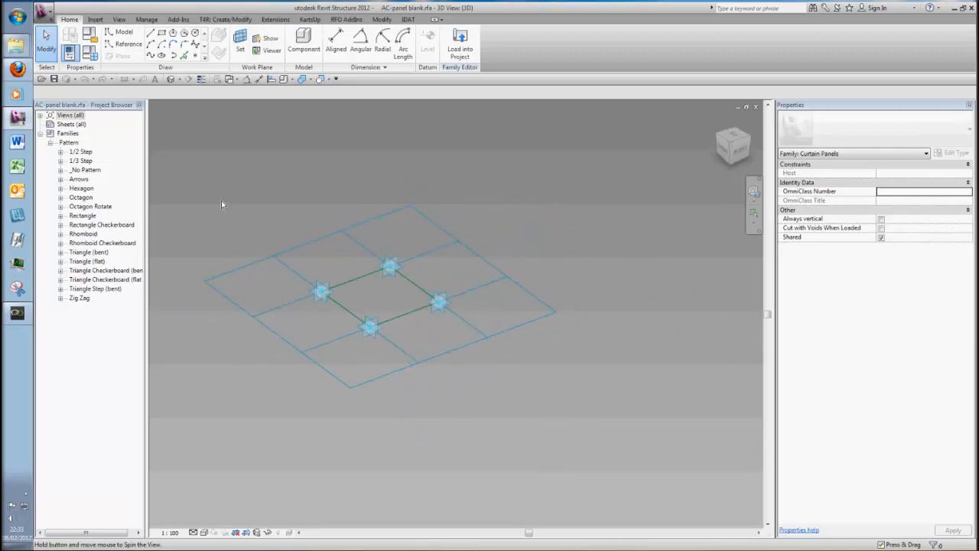
{"action": "scroll", "coordinate": [283, 195], "scroll_direction": "up", "scroll_amount": 3}
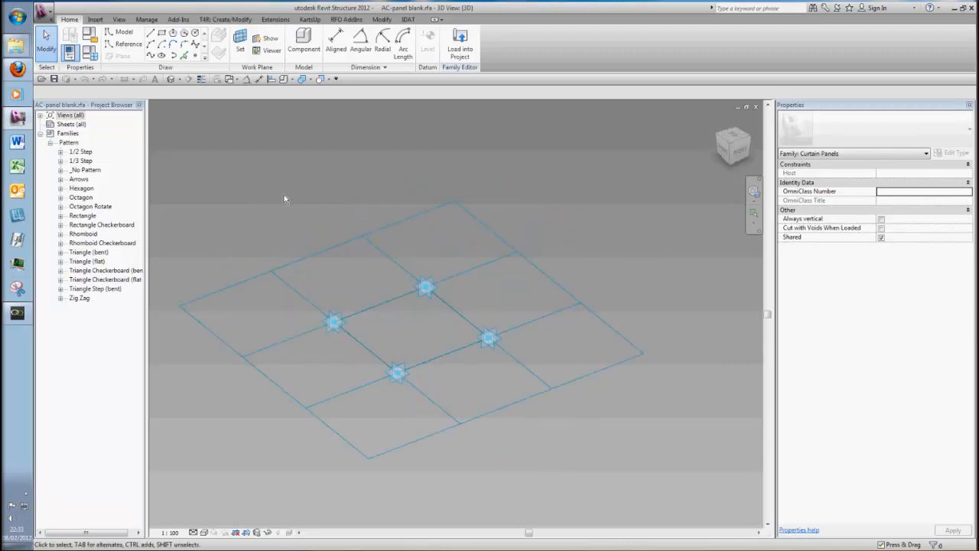
{"action": "left_click", "coordinate": [396, 260]}
{"action": "scroll", "coordinate": [328, 207], "scroll_direction": "down", "scroll_amount": 2}
{"action": "middle_click_drag", "start_coordinate": [328, 207], "coordinate": [314, 178], "text": "shift"}
{"action": "scroll", "coordinate": [348, 221], "scroll_direction": "up", "scroll_amount": 2}
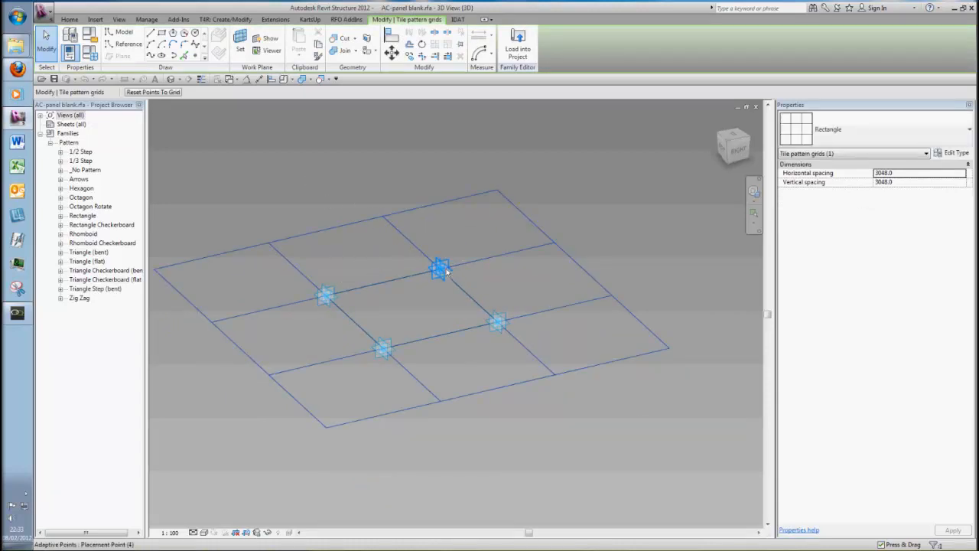
{"action": "left_click", "coordinate": [487, 269]}
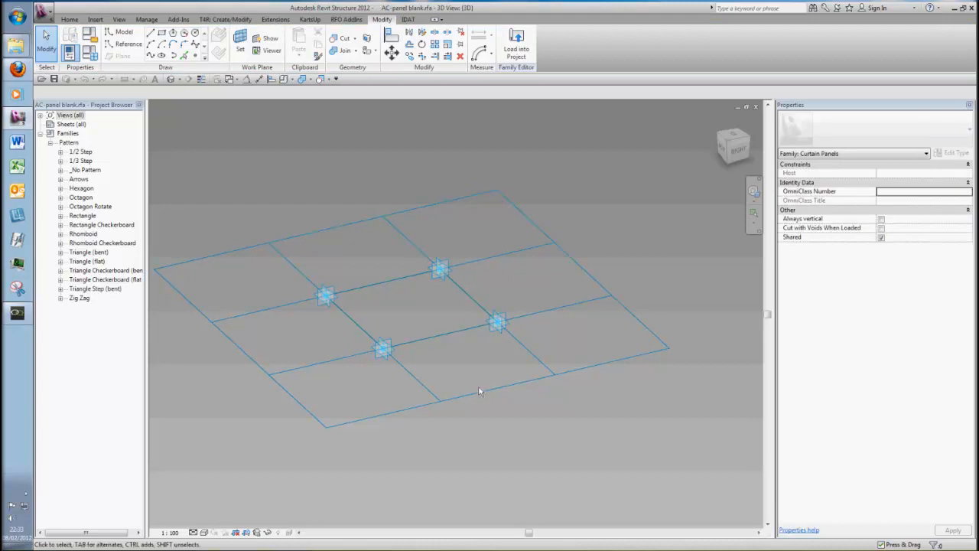
Step: Switch to the AC-project 3D view and examine the dome, curved wall and stairs
{"action": "key", "text": "ctrl+Tab"}
{"action": "key", "text": "ctrl+Tab"}
{"action": "key", "text": "ctrl+Tab"}
{"action": "key", "text": "ctrl+Tab"}
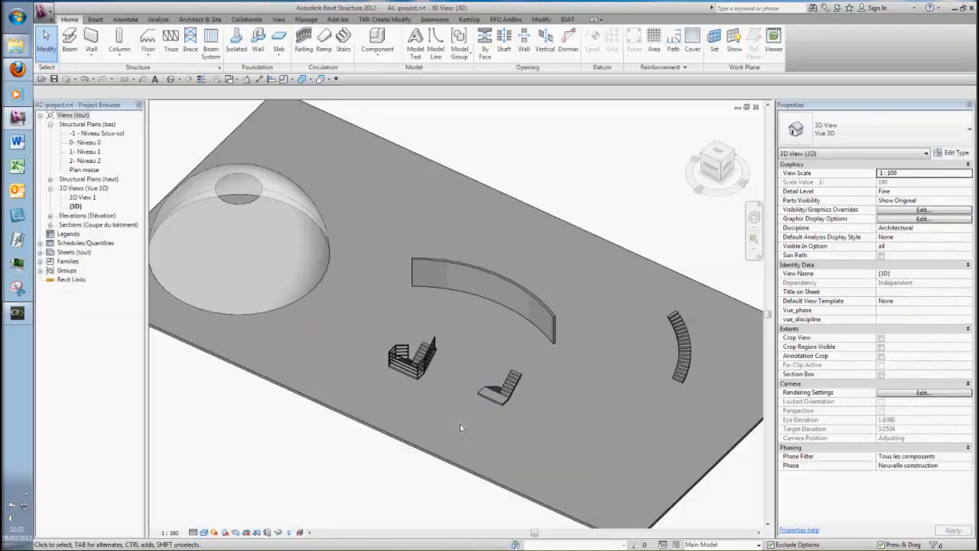
{"action": "scroll", "coordinate": [460, 424], "scroll_direction": "down", "scroll_amount": 3}
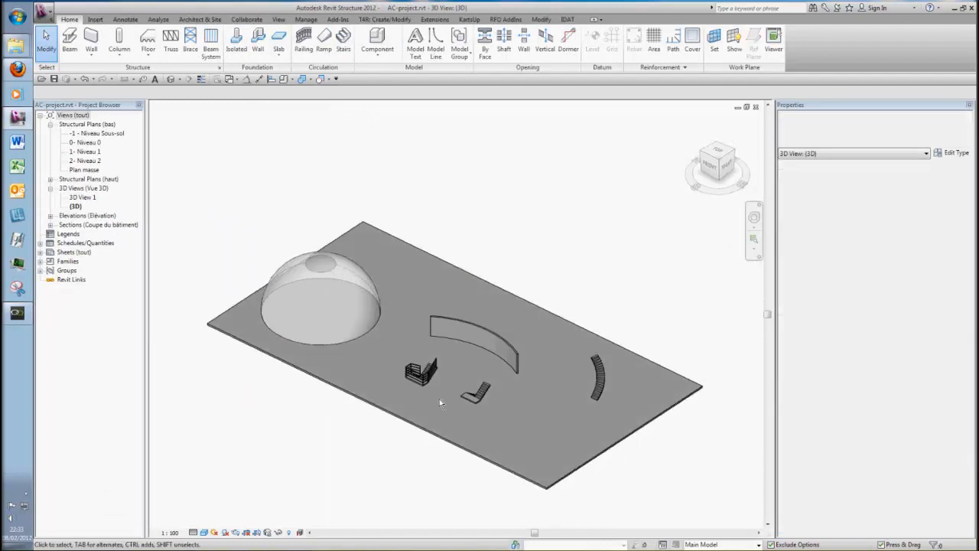
{"action": "scroll", "coordinate": [439, 398], "scroll_direction": "up", "scroll_amount": 4}
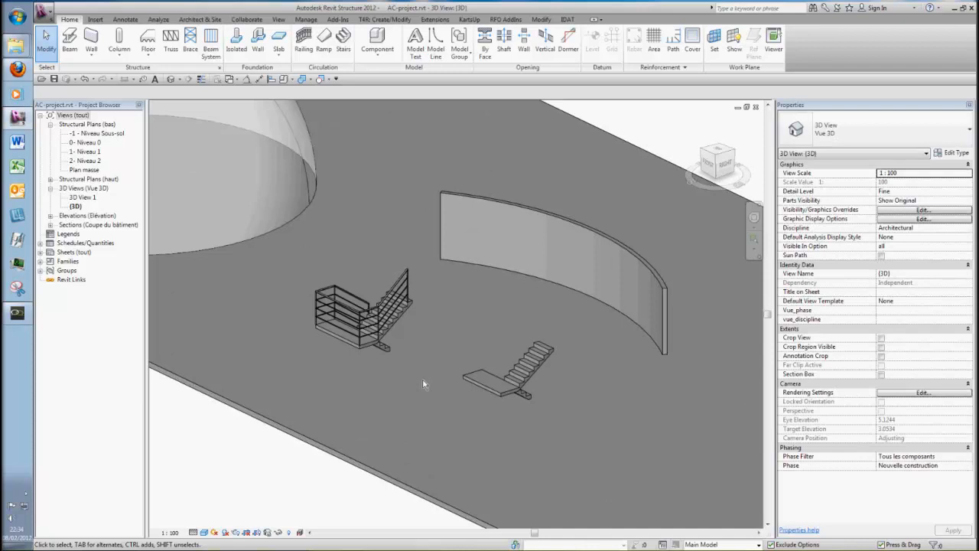
{"action": "middle_click_drag", "start_coordinate": [422, 378], "coordinate": [406, 433], "text": "shift"}
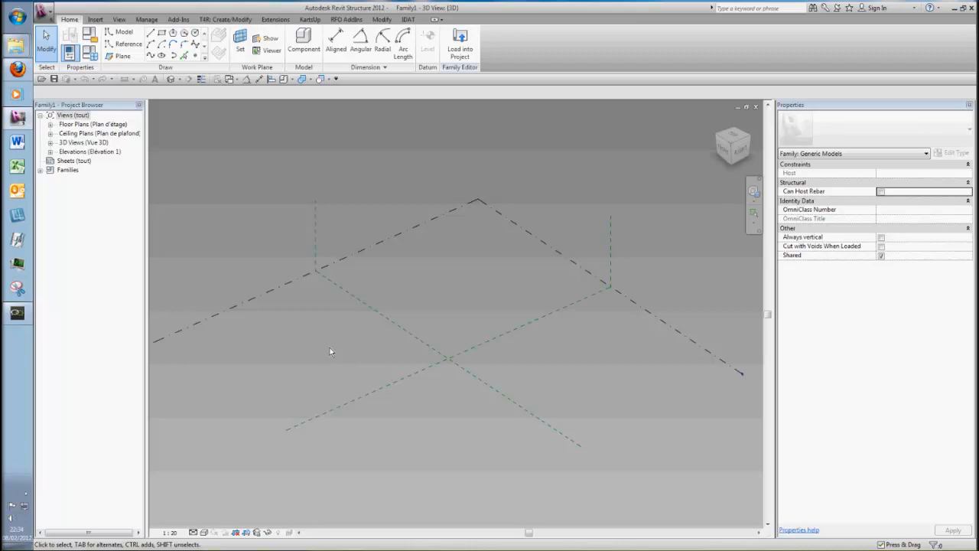
Step: Place a reference point on the reference level of the generic model family, near the intersection of the reference planes
{"action": "middle_click_drag", "start_coordinate": [421, 273], "coordinate": [408, 310]}
{"action": "left_click", "coordinate": [196, 57]}
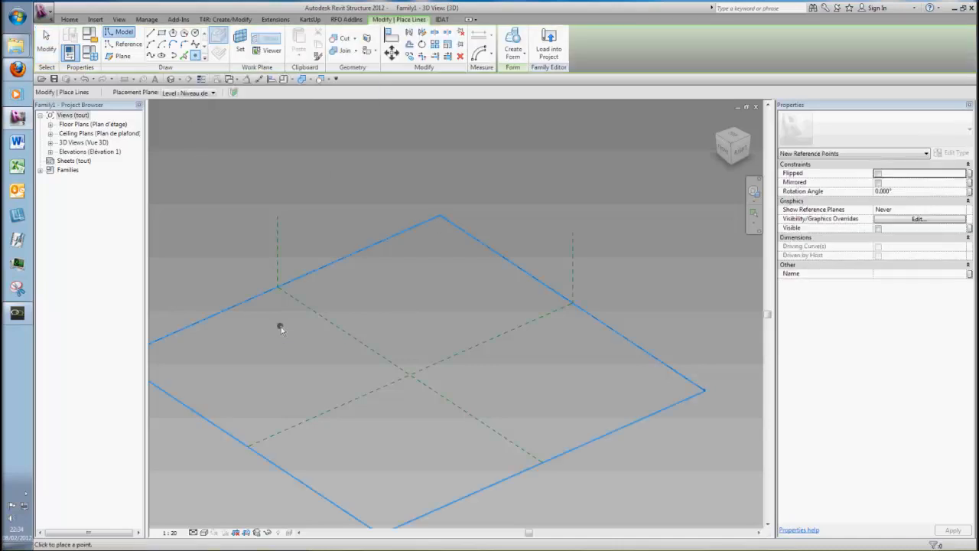
{"action": "middle_click_drag", "start_coordinate": [283, 345], "coordinate": [295, 314]}
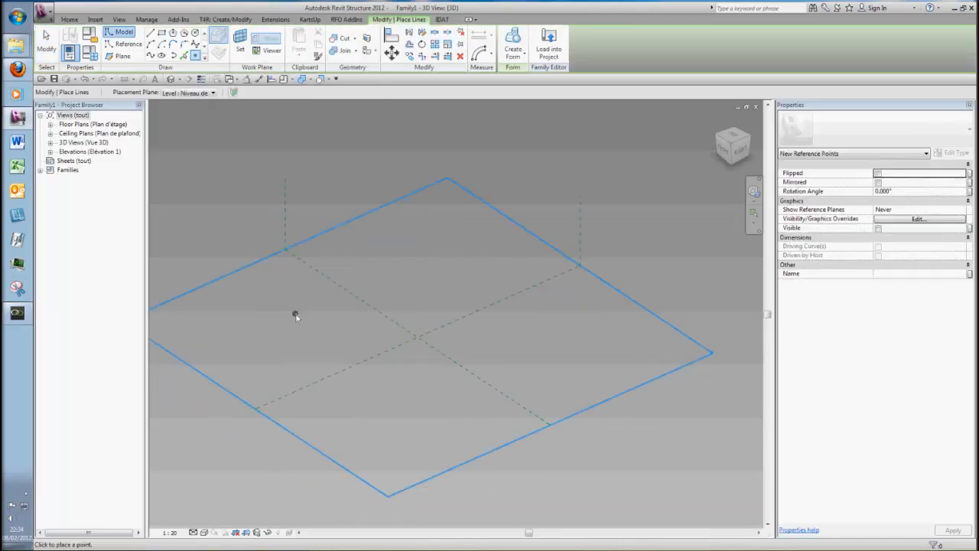
{"action": "left_click", "coordinate": [383, 335]}
{"action": "key", "text": "Escape"}
{"action": "key", "text": "Escape"}
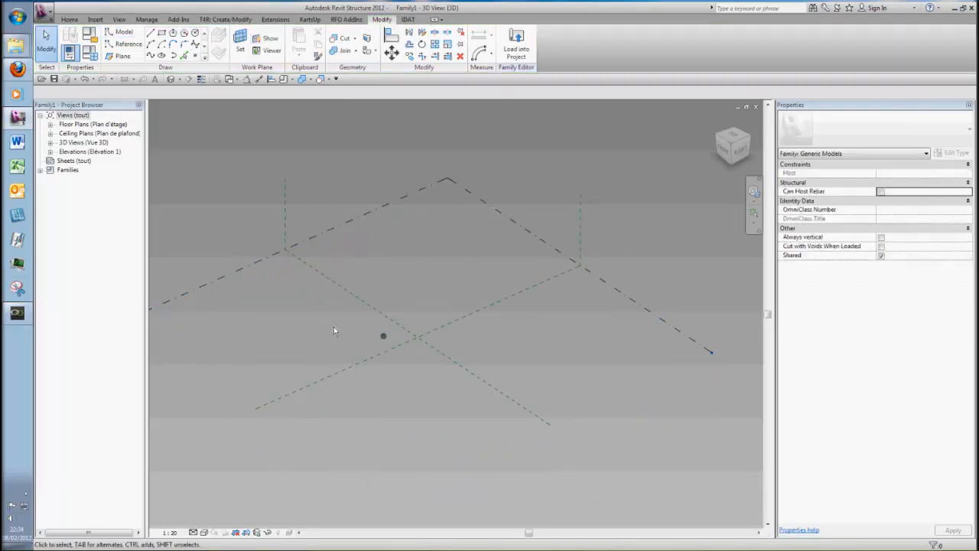
Step: Convert the reference point into an adaptive placement point
{"action": "left_click", "coordinate": [384, 337]}
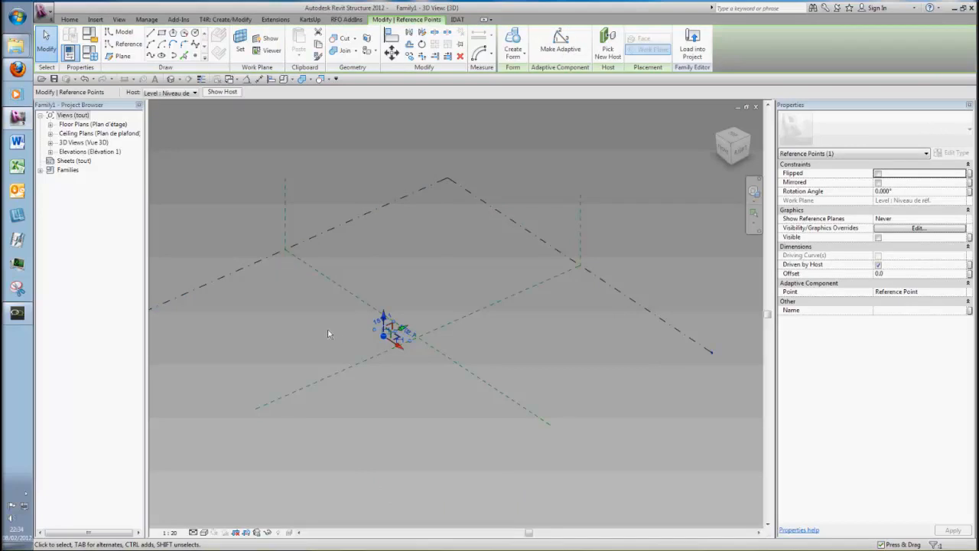
{"action": "left_click", "coordinate": [548, 54]}
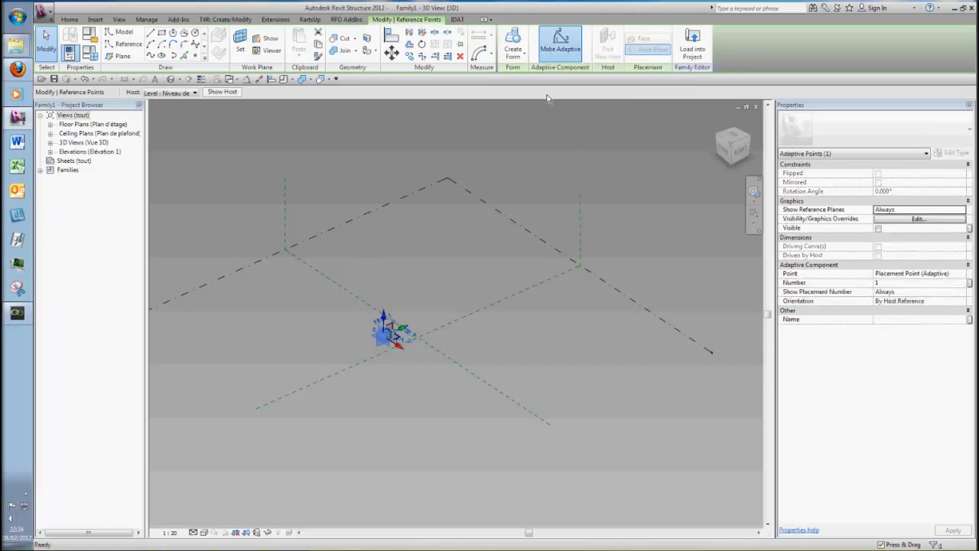
{"action": "left_click", "coordinate": [439, 279]}
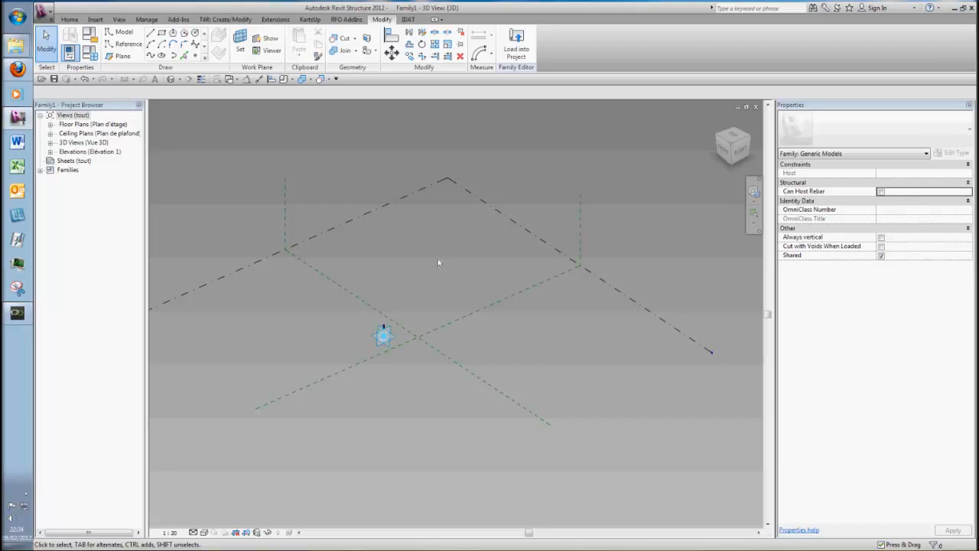
Step: Examine the adaptive point's own reference planes and its adaptive component properties
{"action": "scroll", "coordinate": [413, 386], "scroll_direction": "up", "scroll_amount": 2}
{"action": "middle_click_drag", "start_coordinate": [408, 374], "coordinate": [368, 365]}
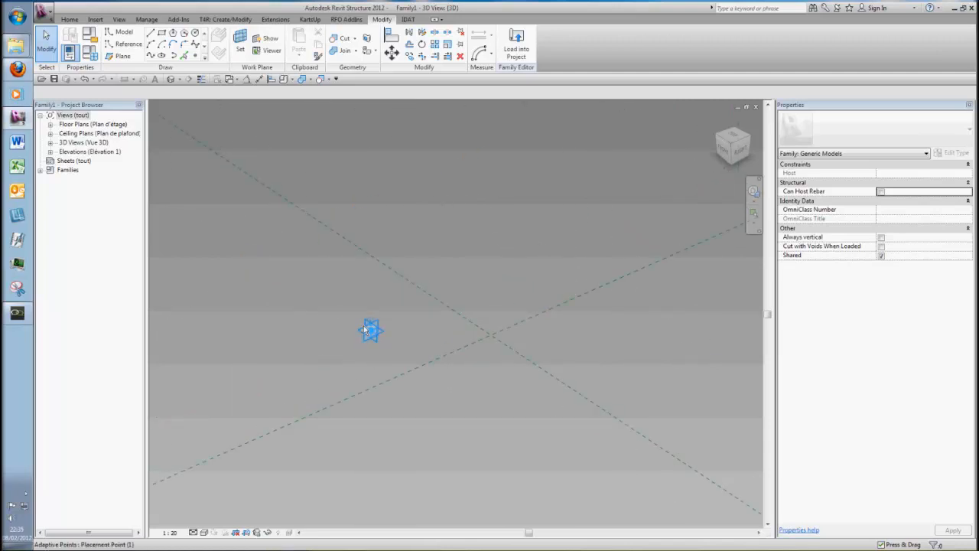
{"action": "scroll", "coordinate": [363, 335], "scroll_direction": "up", "scroll_amount": 2}
{"action": "left_click", "coordinate": [374, 327]}
{"action": "scroll", "coordinate": [360, 352], "scroll_direction": "down", "scroll_amount": 1}
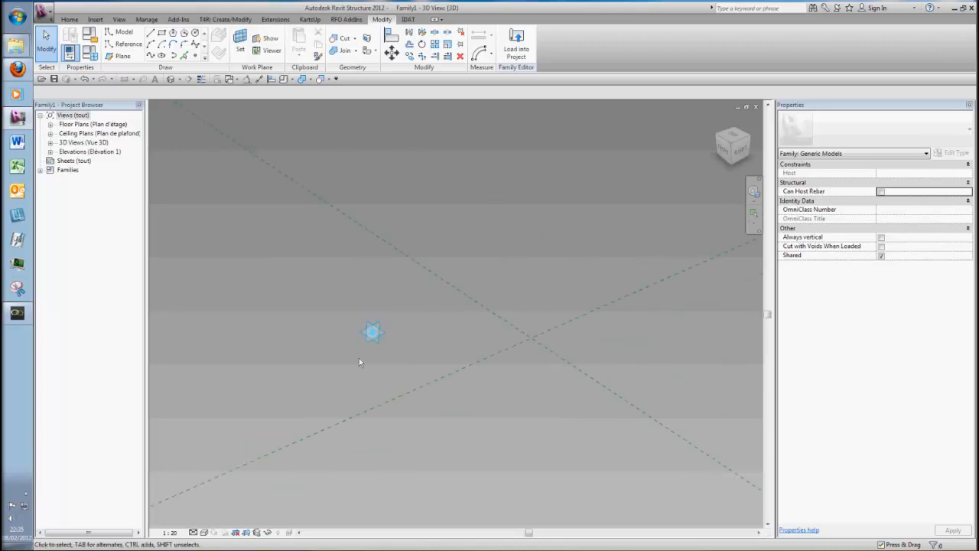
{"action": "left_click", "coordinate": [372, 334]}
{"action": "key", "text": "Escape"}
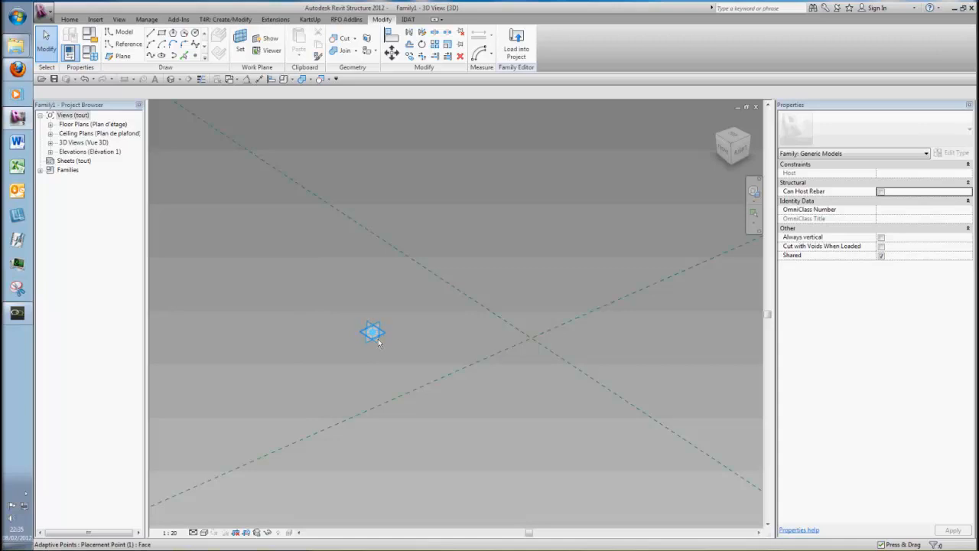
{"action": "scroll", "coordinate": [368, 336], "scroll_direction": "up", "scroll_amount": 2}
{"action": "scroll", "coordinate": [356, 364], "scroll_direction": "down", "scroll_amount": 3}
{"action": "left_click", "coordinate": [358, 358]}
{"action": "left_click", "coordinate": [400, 428]}
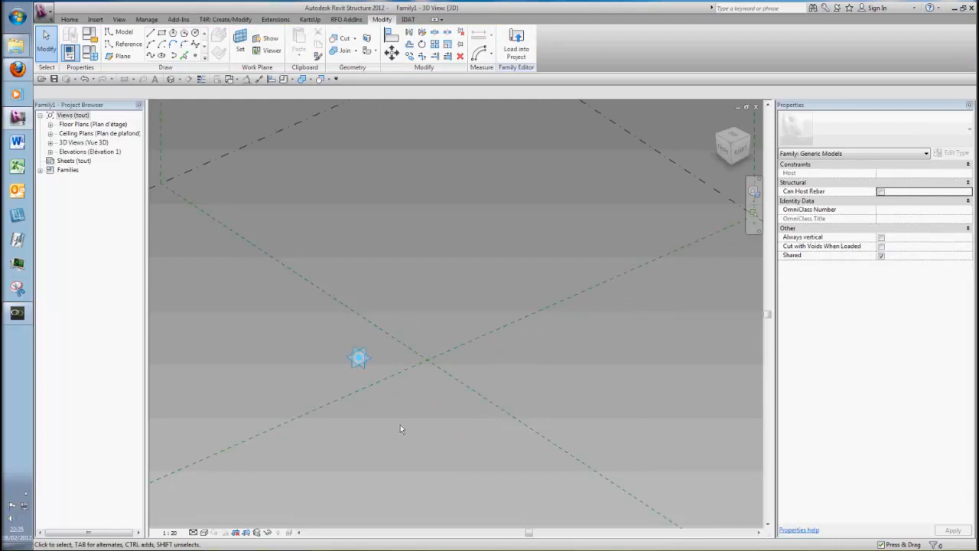
{"action": "left_click", "coordinate": [358, 361]}
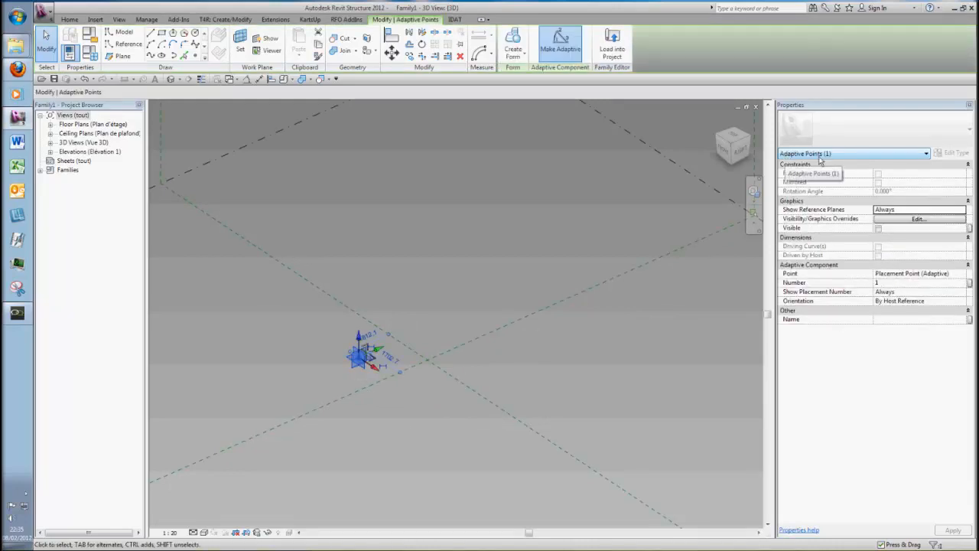
{"action": "left_click", "coordinate": [487, 267]}
{"action": "middle_click_drag", "start_coordinate": [474, 269], "coordinate": [478, 245]}
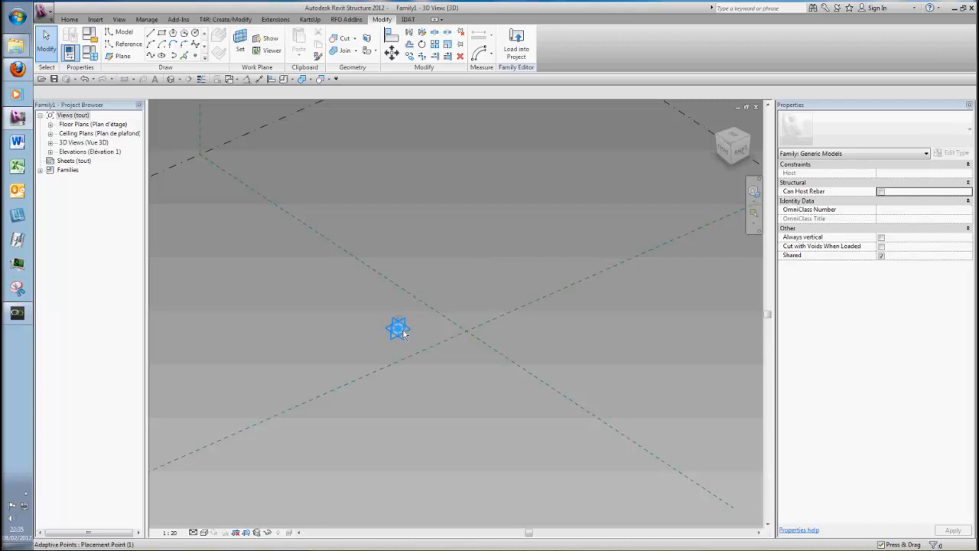
{"action": "scroll", "coordinate": [370, 326], "scroll_direction": "down", "scroll_amount": 2}
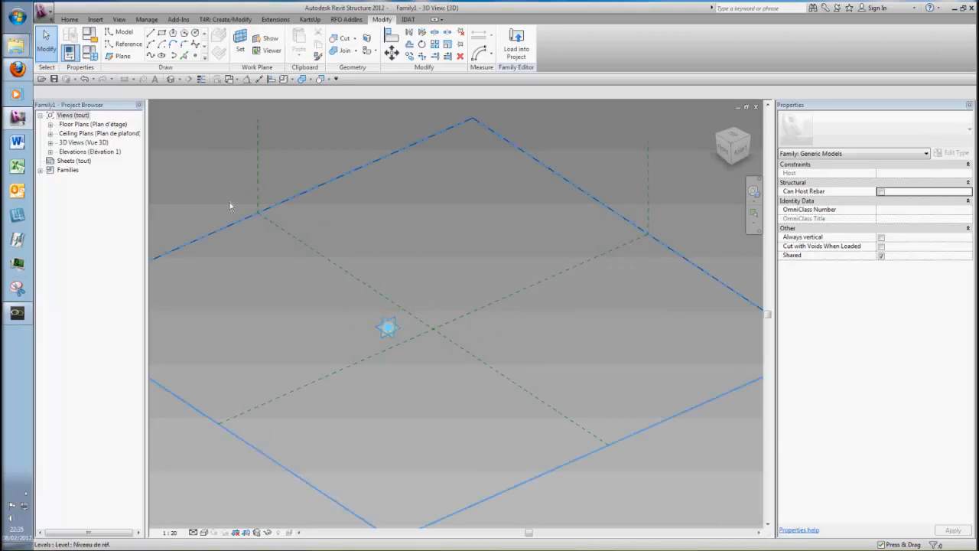
Step: Draw a model line on the reference level starting at the adaptive point
{"action": "left_click", "coordinate": [124, 32]}
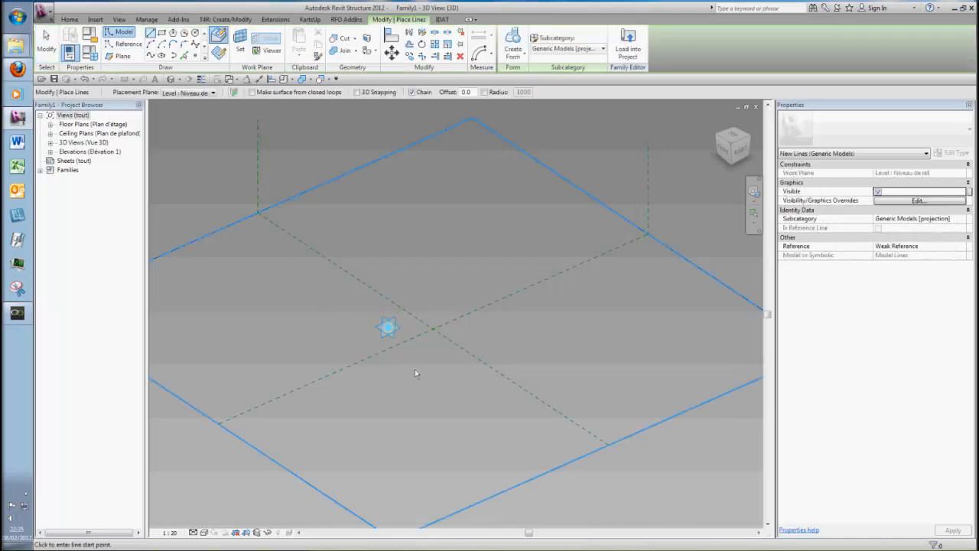
{"action": "left_click", "coordinate": [388, 328]}
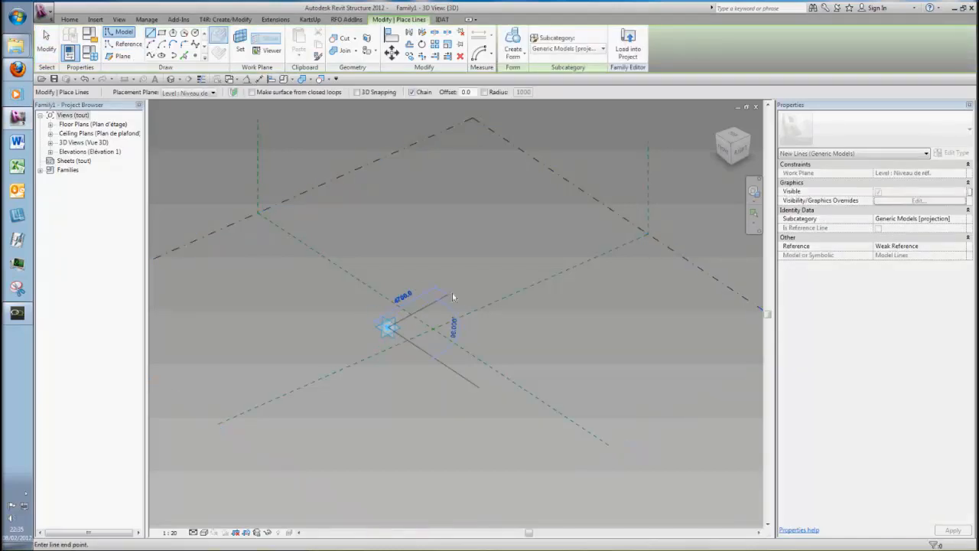
{"action": "left_click", "coordinate": [481, 274]}
{"action": "key", "text": "Escape"}
{"action": "key", "text": "Escape"}
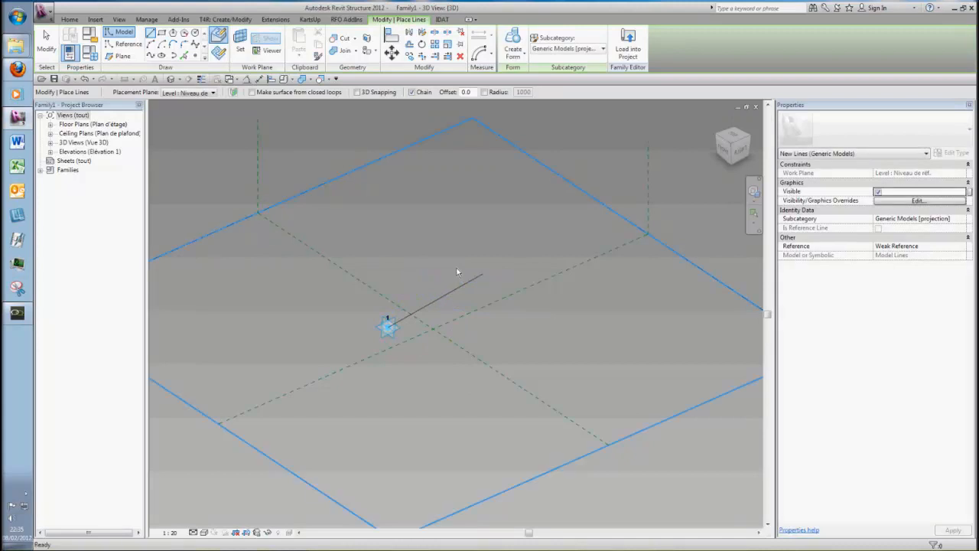
Step: Move the adaptive point to test whether the line is attached to it, and delete the model line
{"action": "left_click", "coordinate": [388, 328]}
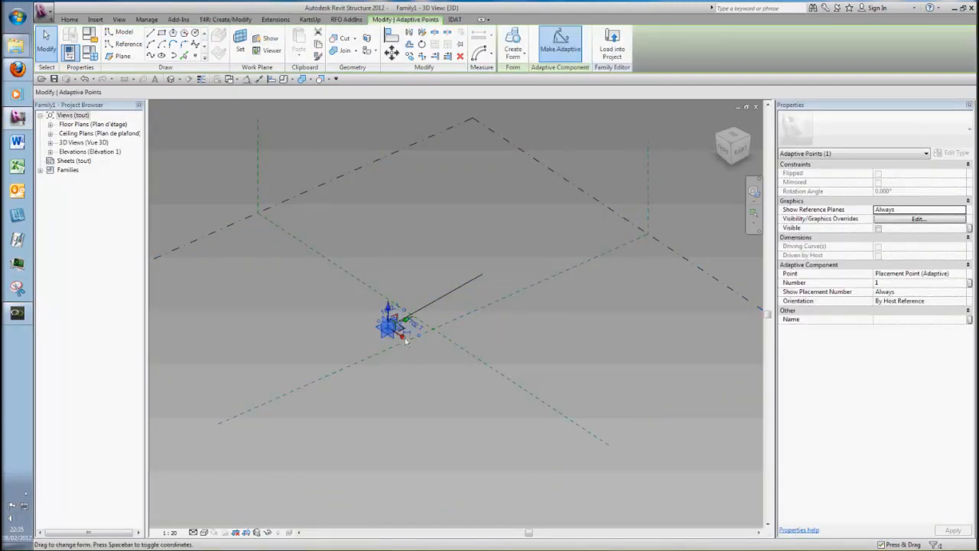
{"action": "left_click", "coordinate": [443, 295]}
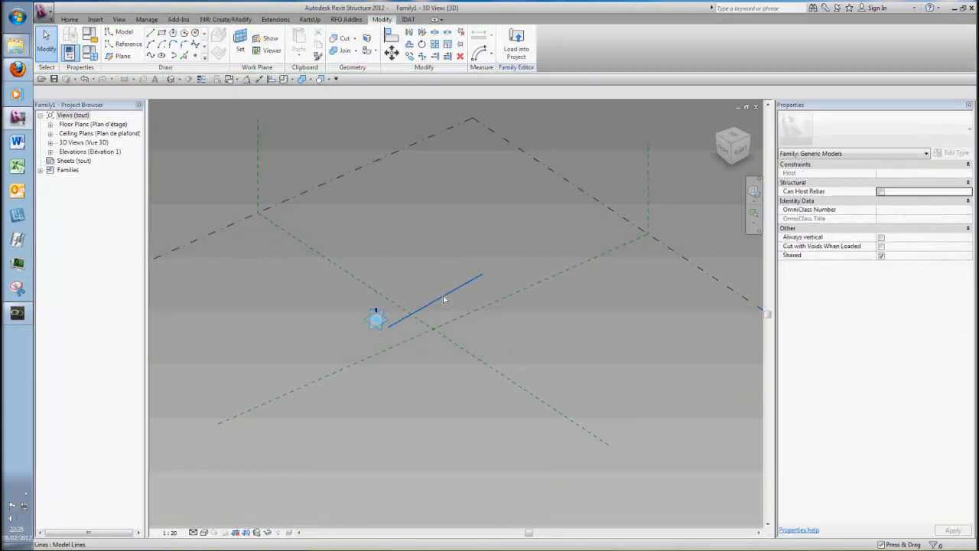
{"action": "key", "text": "Delete"}
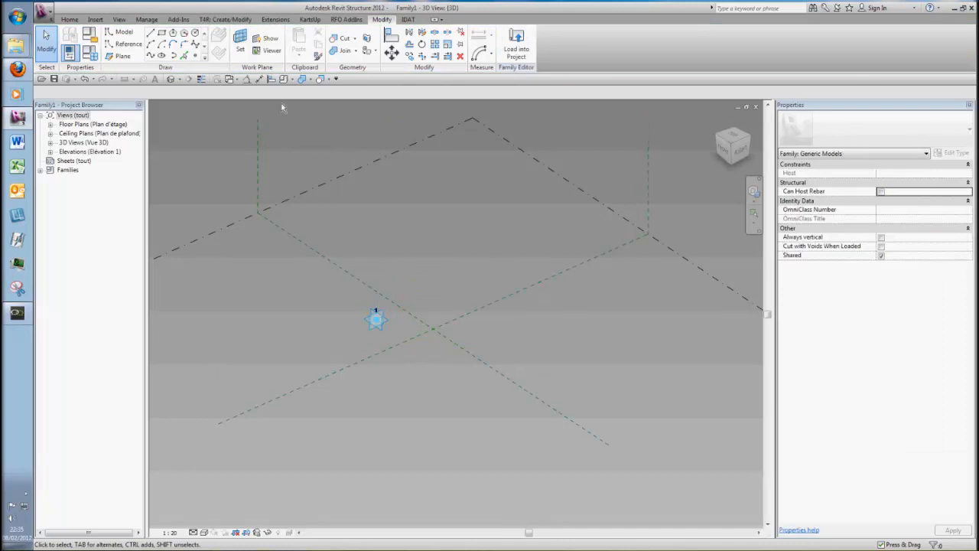
Step: Set the adaptive point's horizontal plane as the work plane and draw a model line starting at the point
{"action": "left_click", "coordinate": [241, 41]}
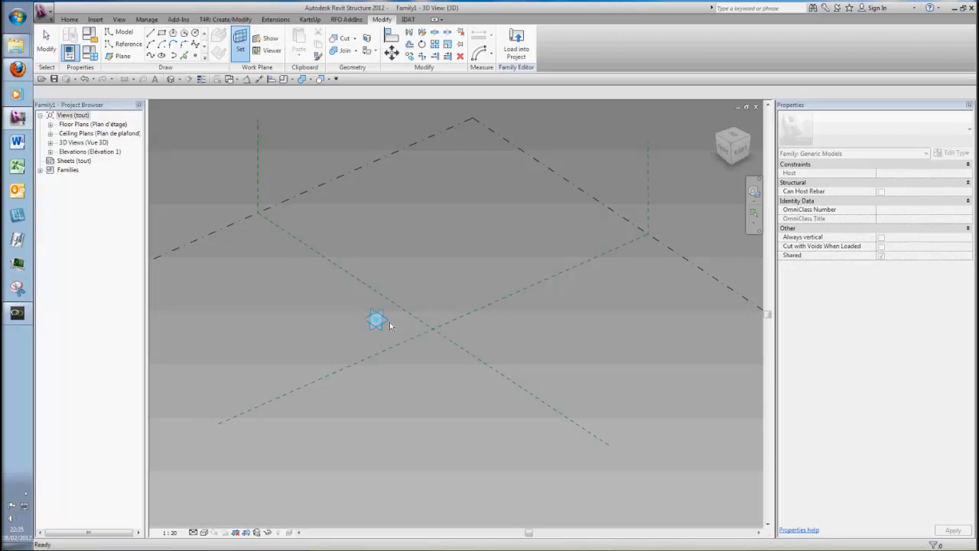
{"action": "left_click", "coordinate": [376, 321]}
{"action": "key", "text": "l"}
{"action": "key", "text": "i"}
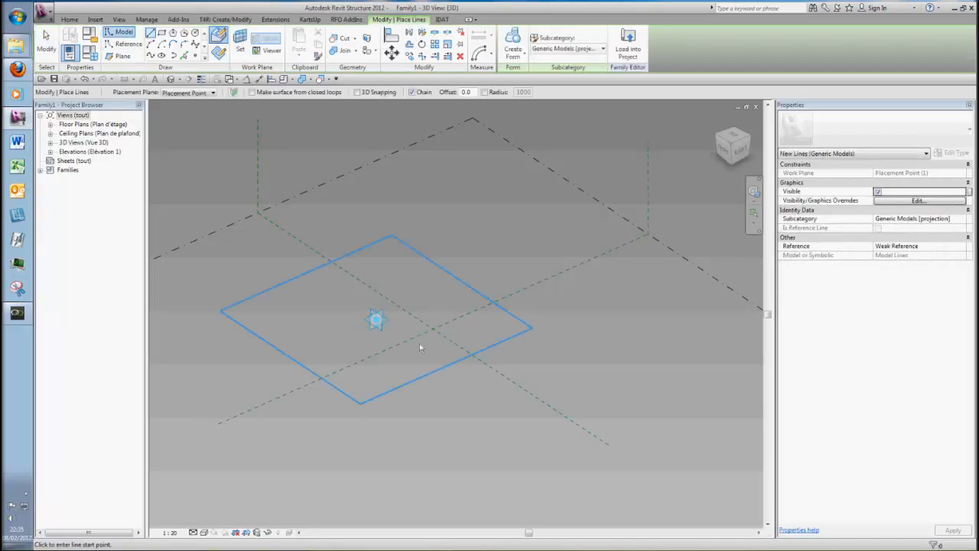
{"action": "left_click", "coordinate": [375, 319]}
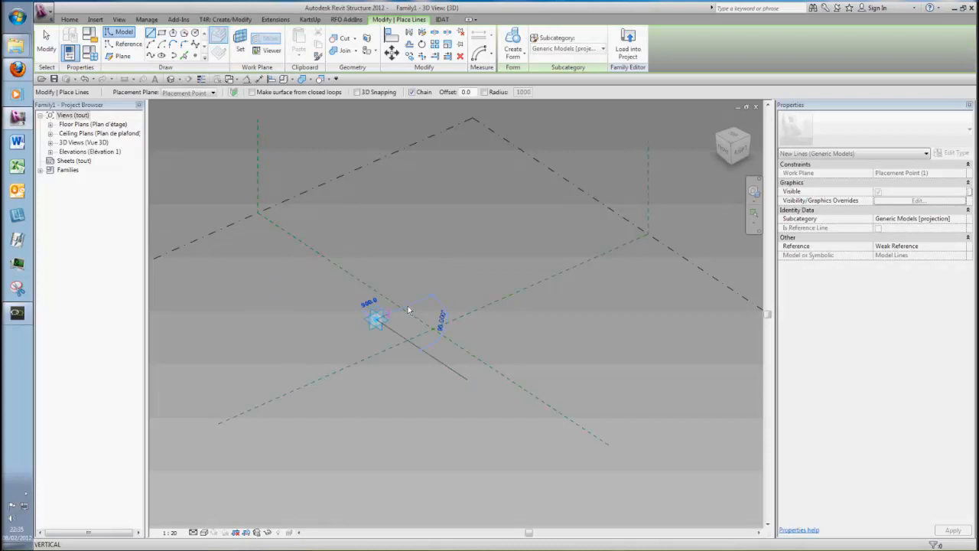
{"action": "left_click", "coordinate": [494, 257]}
{"action": "key", "text": "Escape"}
{"action": "key", "text": "Escape"}
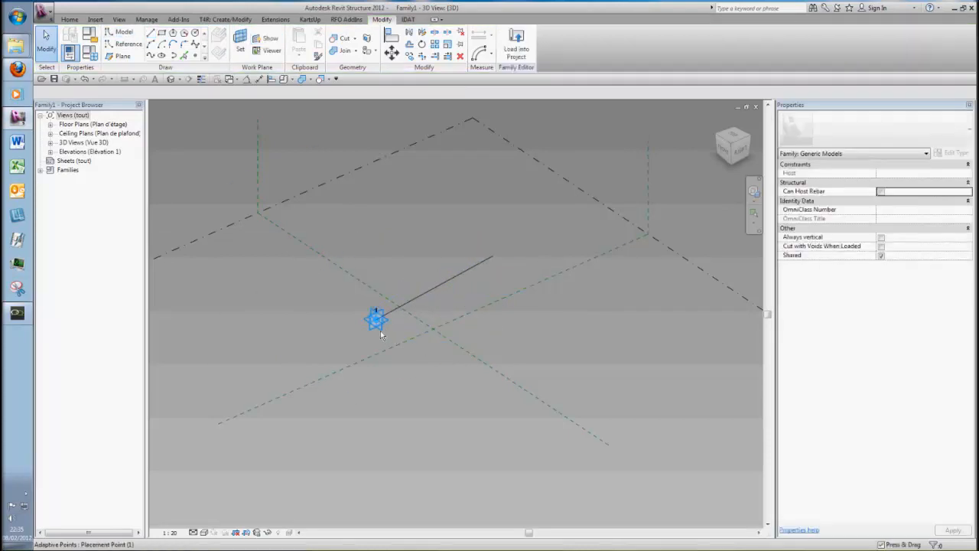
Step: Move the adaptive point to test whether the model line hosted on its plane follows it
{"action": "left_click", "coordinate": [380, 330]}
{"action": "left_click_drag", "start_coordinate": [390, 335], "coordinate": [402, 296]}
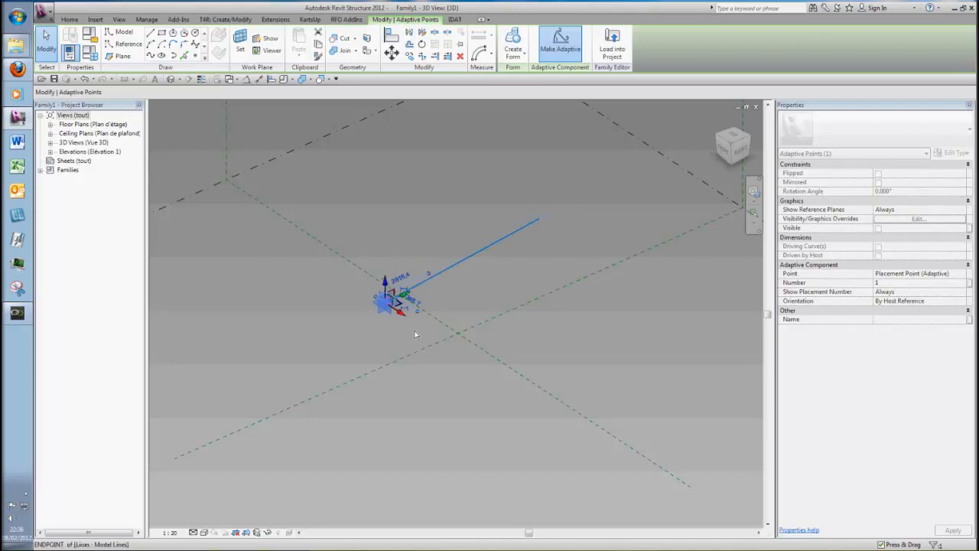
{"action": "left_click", "coordinate": [383, 335]}
{"action": "middle_click_drag", "start_coordinate": [381, 335], "coordinate": [359, 397]}
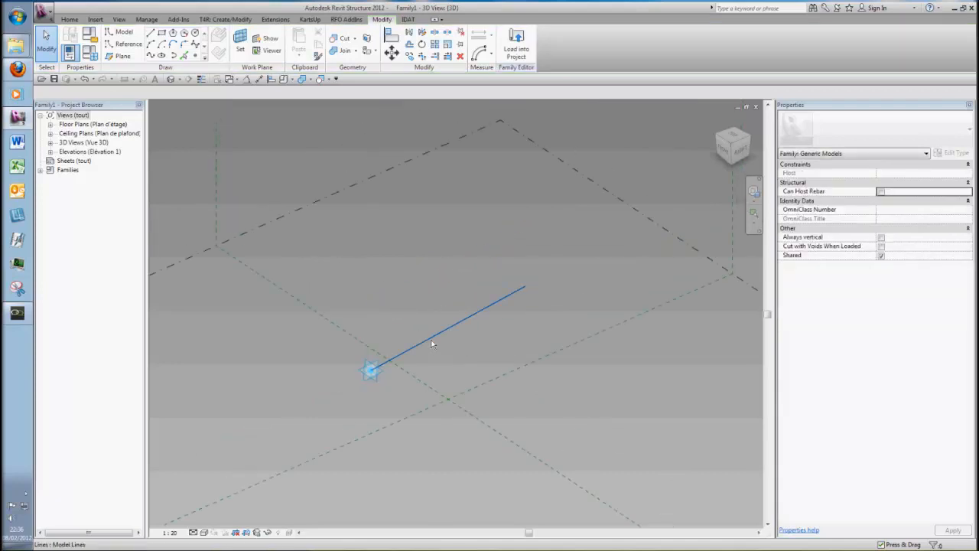
Step: Load the adaptive family into the AC-project.rvt project
{"action": "left_click", "coordinate": [517, 52]}
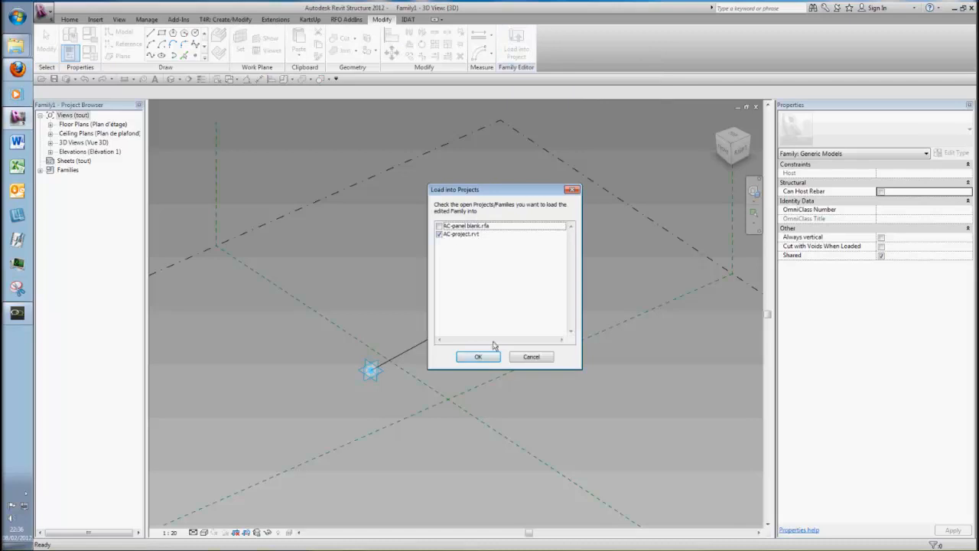
{"action": "left_click", "coordinate": [486, 355]}
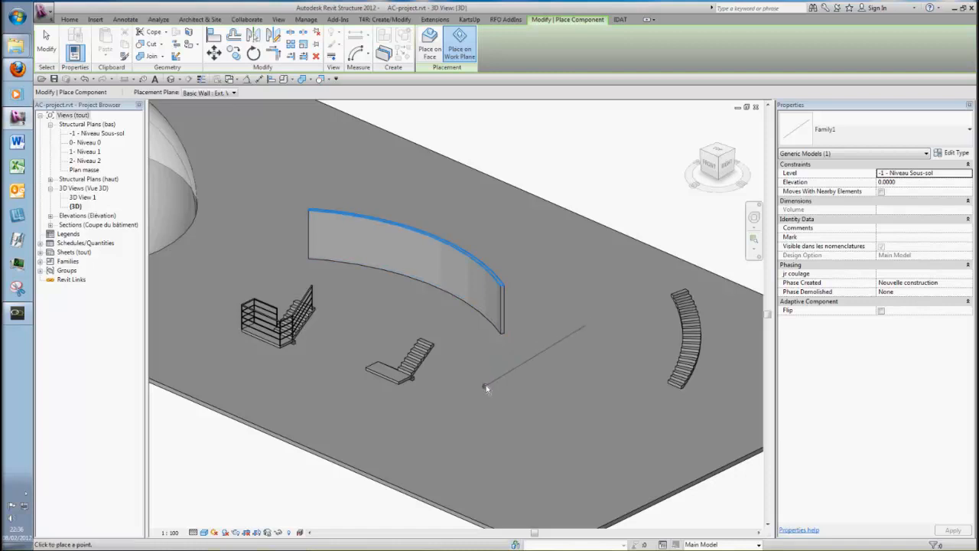
Step: Place a Family1 component on face at the lower corner of the curved wall's end
{"action": "left_click", "coordinate": [430, 44]}
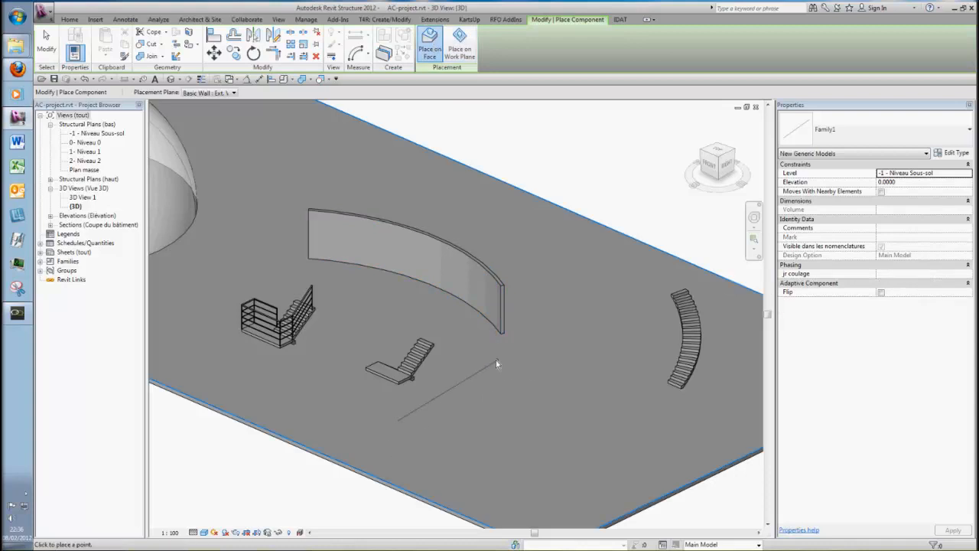
{"action": "scroll", "coordinate": [495, 358], "scroll_direction": "up", "scroll_amount": 3}
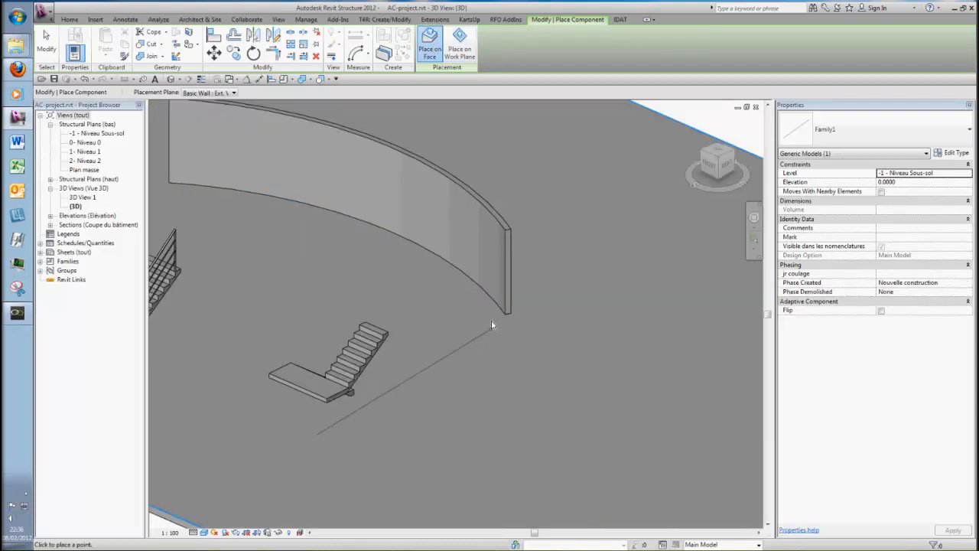
{"action": "scroll", "coordinate": [485, 345], "scroll_direction": "down", "scroll_amount": 1}
{"action": "scroll", "coordinate": [484, 345], "scroll_direction": "up", "scroll_amount": 2}
{"action": "scroll", "coordinate": [483, 320], "scroll_direction": "down", "scroll_amount": 2}
{"action": "scroll", "coordinate": [489, 325], "scroll_direction": "up", "scroll_amount": 2}
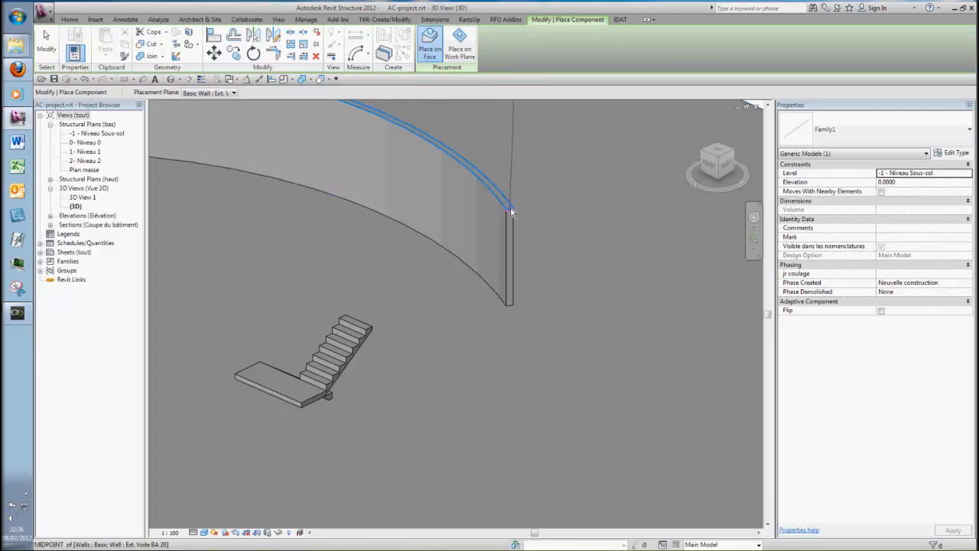
{"action": "left_click", "coordinate": [508, 308]}
{"action": "key", "text": "Escape"}
{"action": "key", "text": "Escape"}
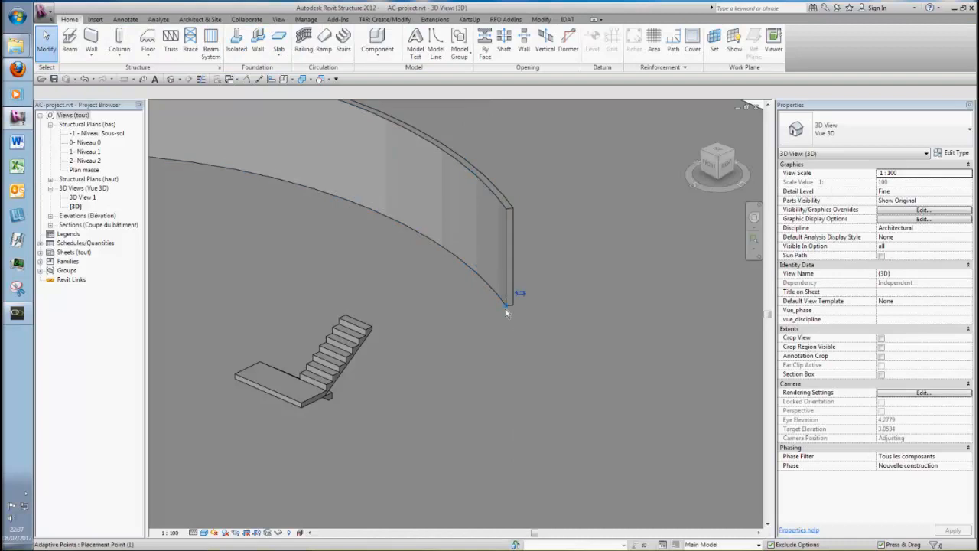
Step: Pick the upper corner of the curved wall's end as the new host for the component's adaptive point
{"action": "left_click", "coordinate": [506, 312]}
{"action": "scroll", "coordinate": [507, 327], "scroll_direction": "down", "scroll_amount": 3}
{"action": "middle_click_drag", "start_coordinate": [507, 393], "coordinate": [504, 418], "text": "shift"}
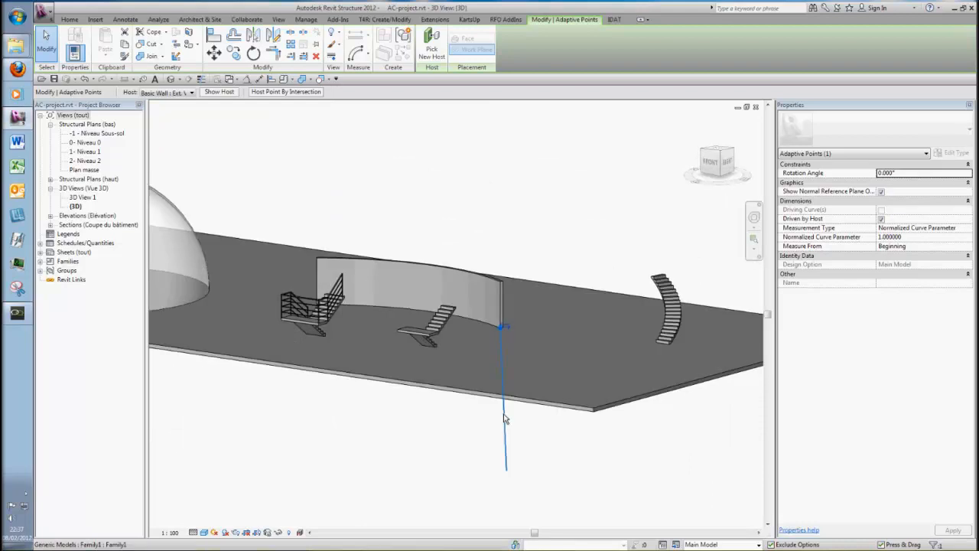
{"action": "scroll", "coordinate": [501, 338], "scroll_direction": "up", "scroll_amount": 5}
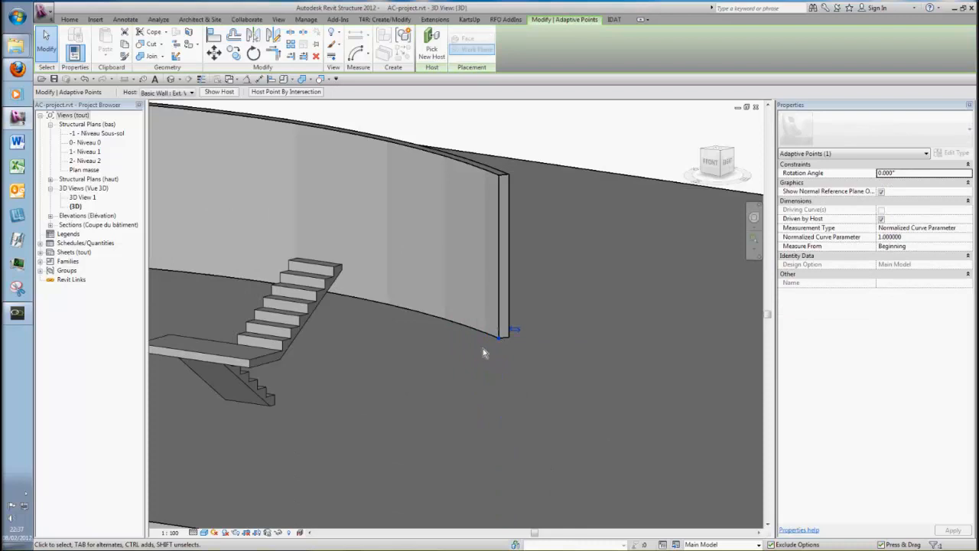
{"action": "left_click", "coordinate": [433, 50]}
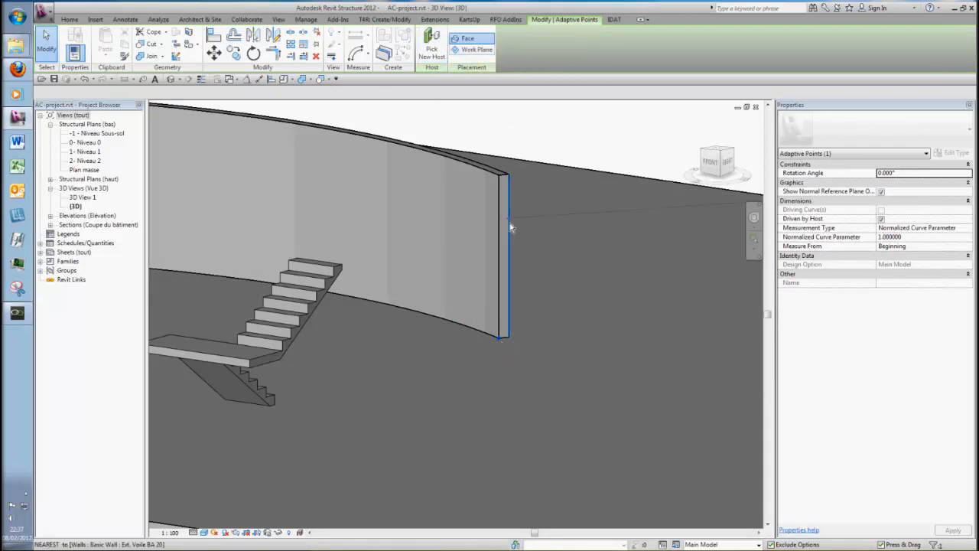
{"action": "left_click", "coordinate": [499, 177]}
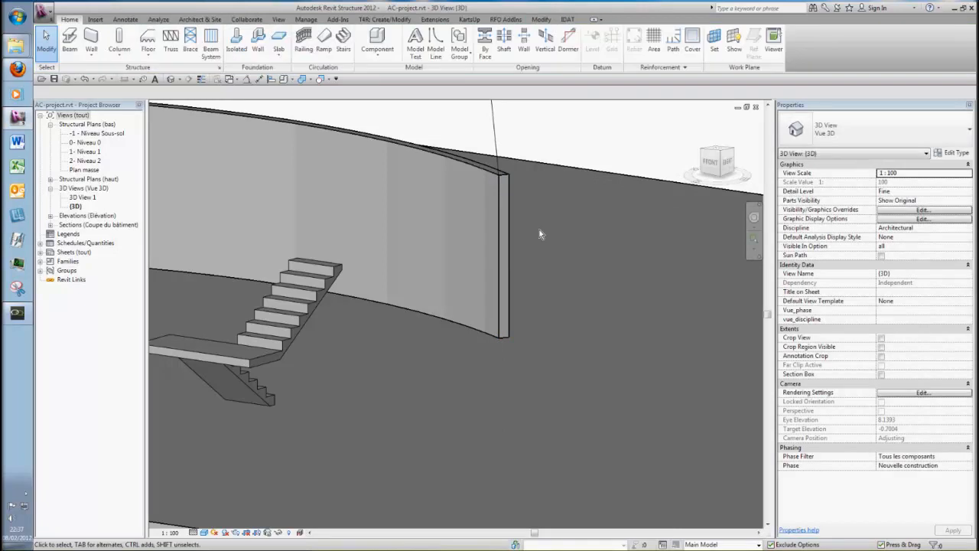
Step: Delete the Family1 component hosted at the upper corner of the curved wall
{"action": "scroll", "coordinate": [540, 234], "scroll_direction": "down", "scroll_amount": 5}
{"action": "middle_click_drag", "start_coordinate": [534, 374], "coordinate": [536, 430], "text": "shift"}
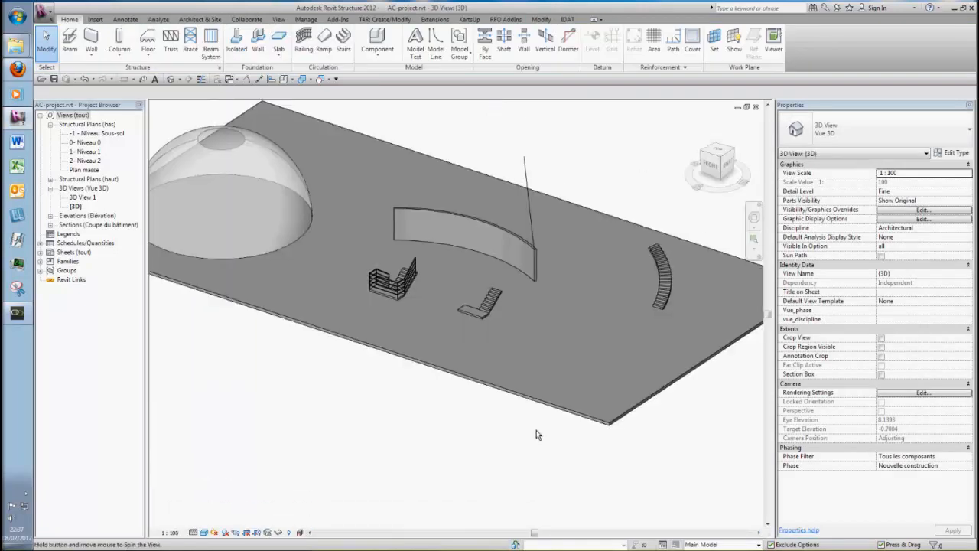
{"action": "left_click", "coordinate": [526, 207]}
{"action": "scroll", "coordinate": [543, 241], "scroll_direction": "up", "scroll_amount": 3}
{"action": "middle_click_drag", "start_coordinate": [541, 246], "coordinate": [520, 277]}
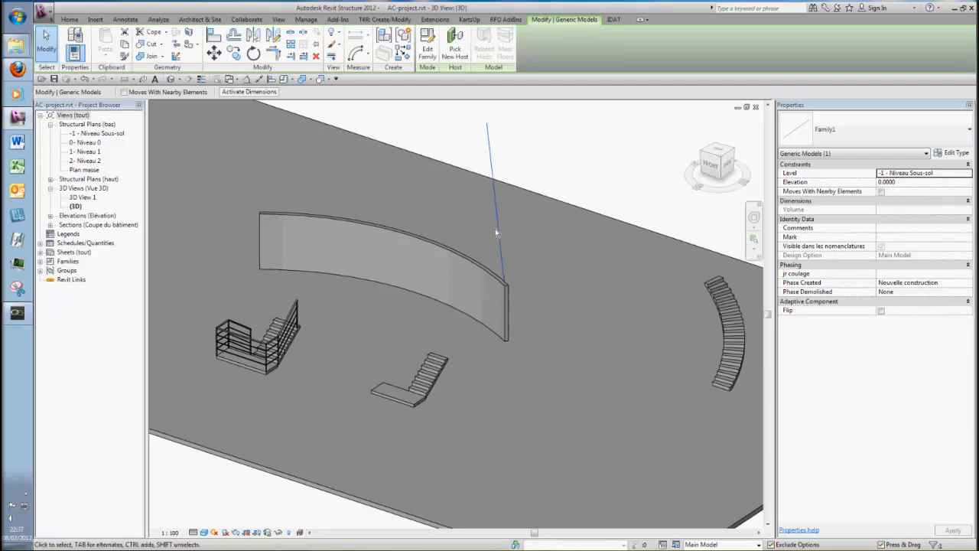
{"action": "key", "text": "Delete"}
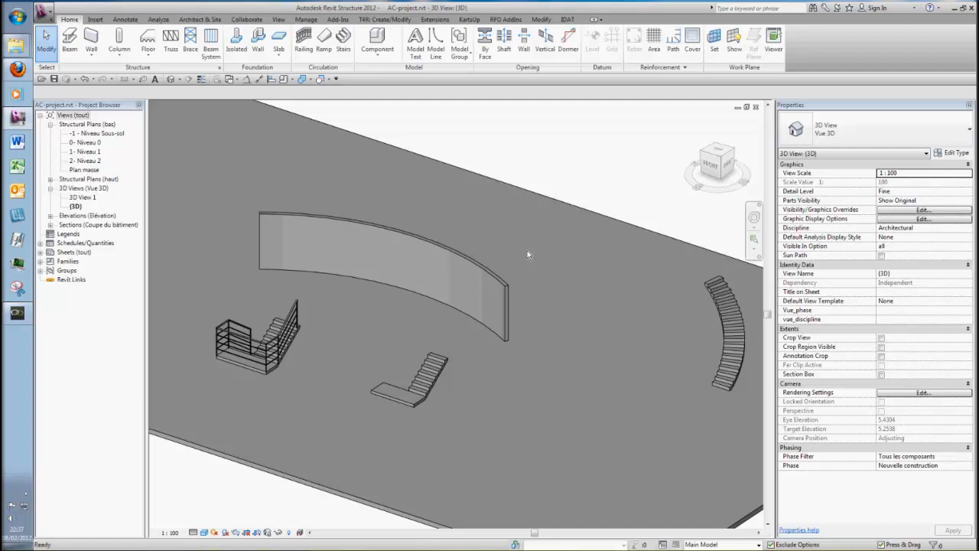
Step: Switch to the Family1 3D view and delete the model line attached to the adaptive point
{"action": "key", "text": "ctrl+Tab"}
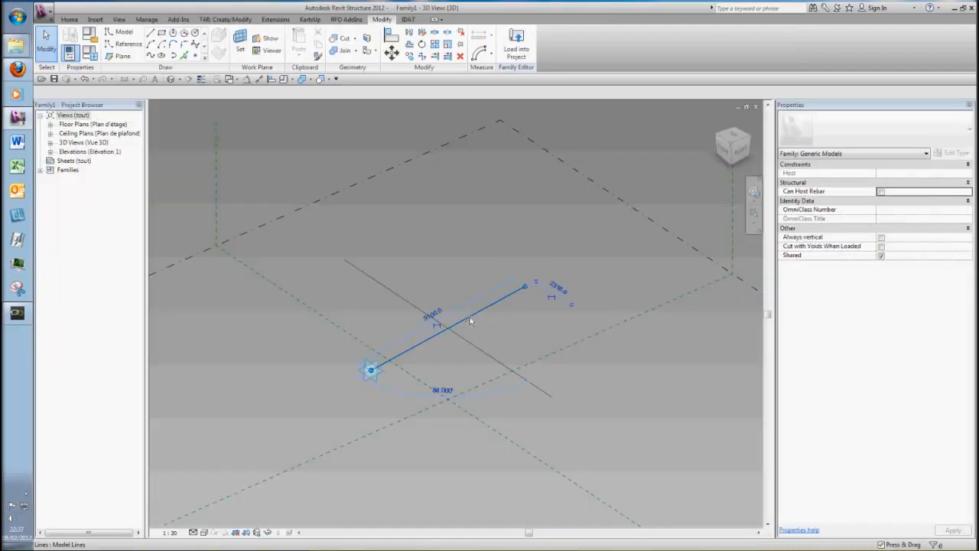
{"action": "left_click", "coordinate": [471, 317]}
{"action": "key", "text": "Delete"}
Step: Place a reference point hosted on the adaptive point's horizontal plane and raise it to an offset of about 3750
{"action": "scroll", "coordinate": [386, 397], "scroll_direction": "up", "scroll_amount": 3}
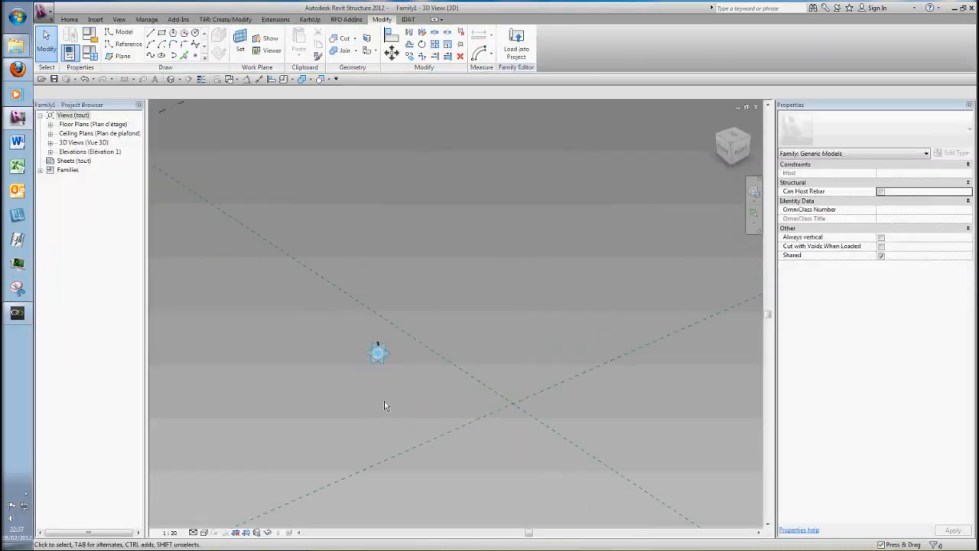
{"action": "scroll", "coordinate": [386, 336], "scroll_direction": "down", "scroll_amount": 3}
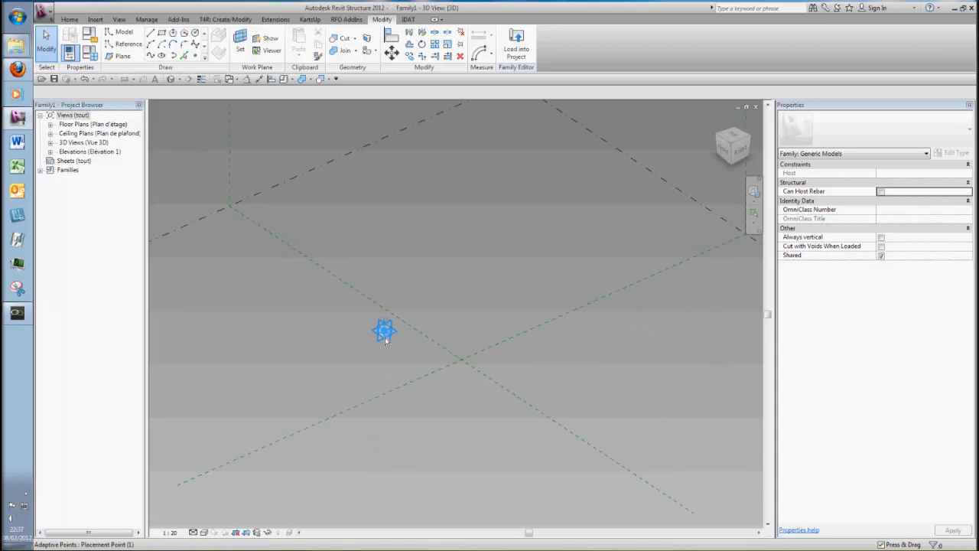
{"action": "left_click", "coordinate": [195, 55]}
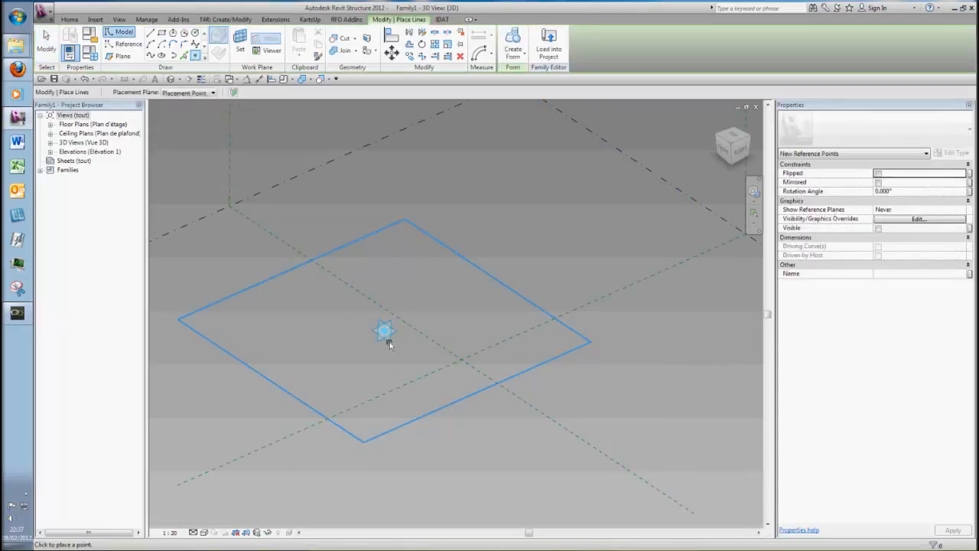
{"action": "key", "text": "Escape"}
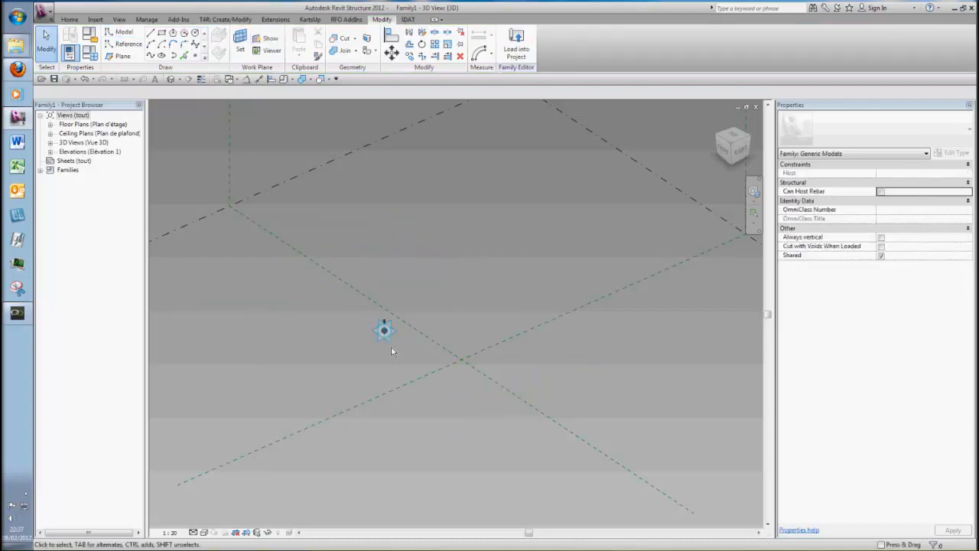
{"action": "left_click", "coordinate": [386, 333]}
{"action": "left_click_drag", "start_coordinate": [386, 327], "coordinate": [389, 241]}
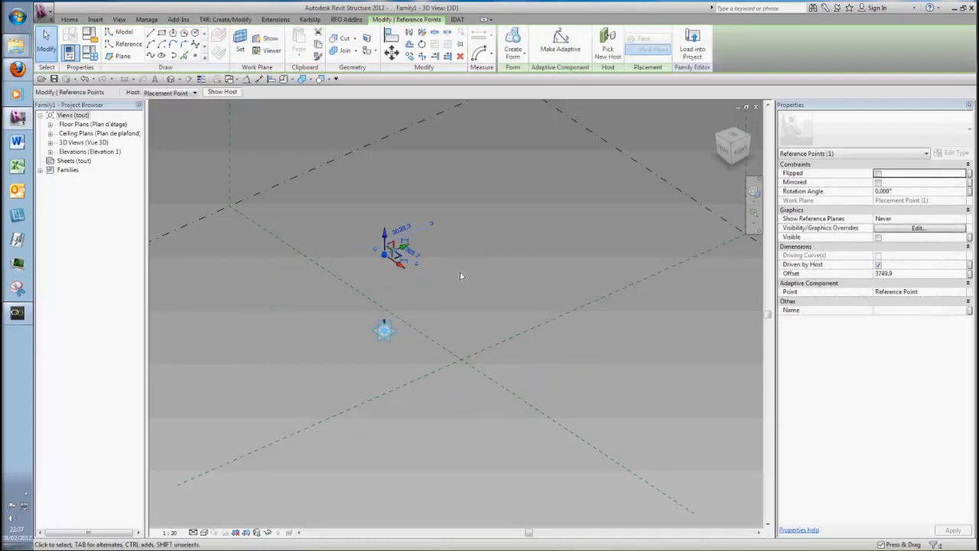
Step: Move the adaptive point to test whether the reference point hosted on it follows
{"action": "left_click", "coordinate": [420, 293]}
{"action": "left_click", "coordinate": [400, 337]}
{"action": "left_click_drag", "start_coordinate": [400, 334], "coordinate": [553, 364]}
Step: Load the family with its hosted reference point into the AC-project.rvt project
{"action": "left_click", "coordinate": [612, 45]}
{"action": "left_click", "coordinate": [483, 358]}
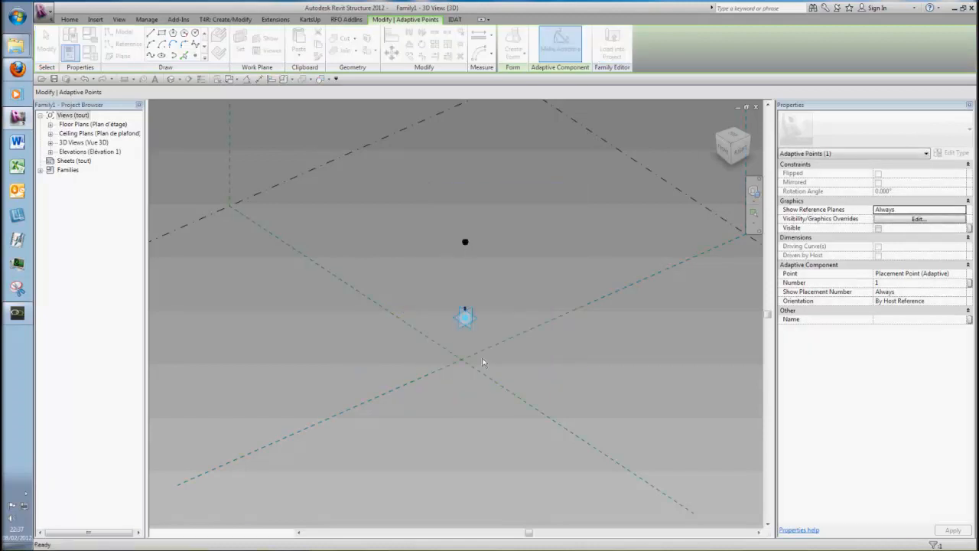
{"action": "left_click", "coordinate": [472, 334]}
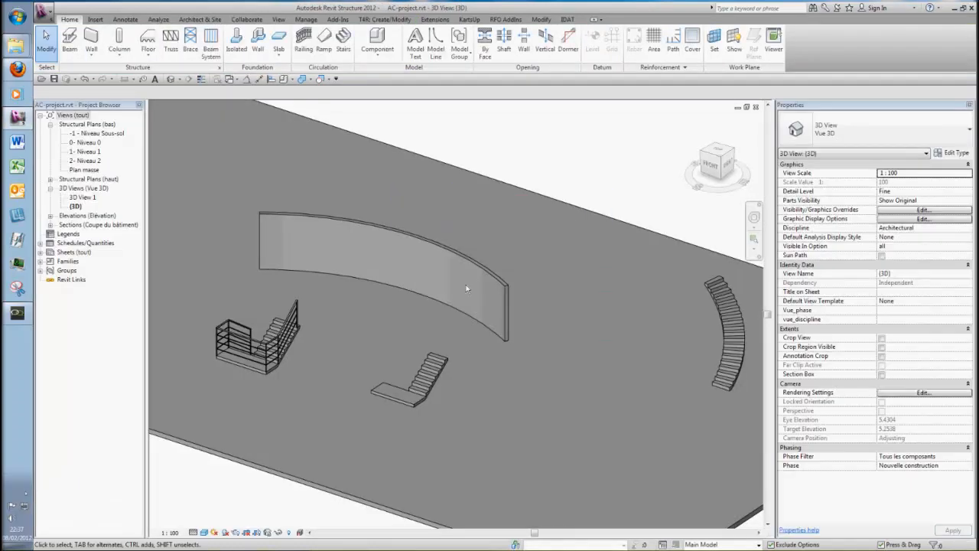
Step: Place the reloaded Family1 component on face at the upper corner of the curved wall's end
{"action": "left_click", "coordinate": [282, 81]}
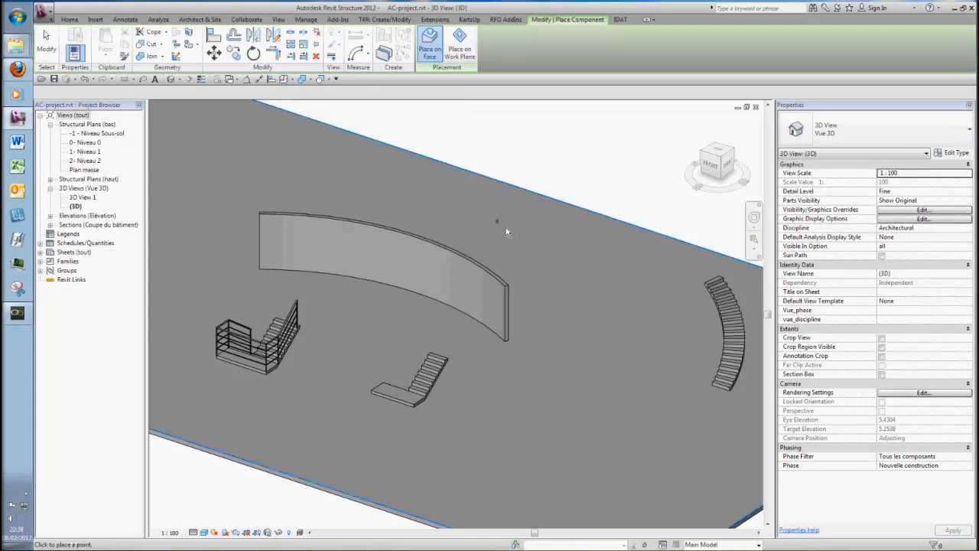
{"action": "left_click", "coordinate": [505, 287]}
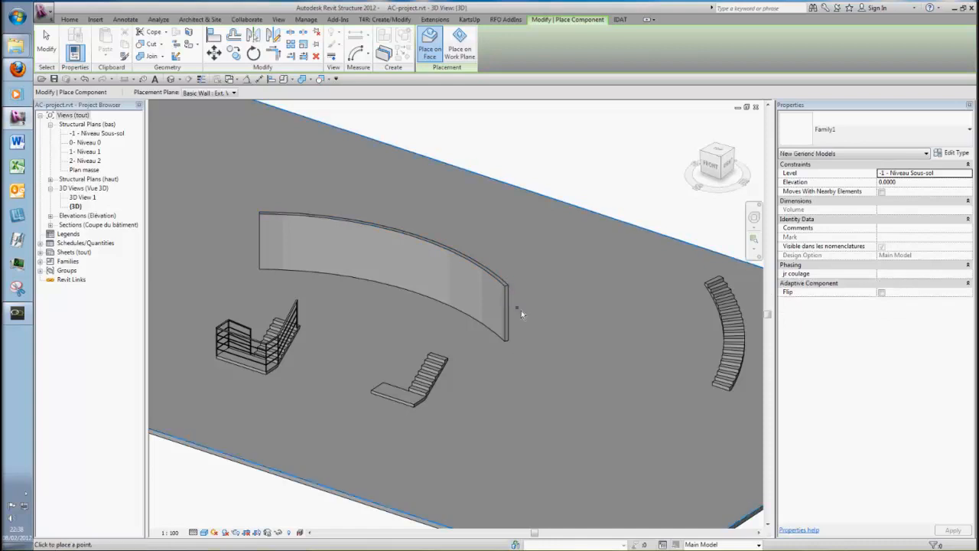
{"action": "key", "text": "Escape"}
{"action": "scroll", "coordinate": [525, 293], "scroll_direction": "down", "scroll_amount": 5}
{"action": "middle_click_drag", "start_coordinate": [525, 294], "coordinate": [547, 324], "text": "shift"}
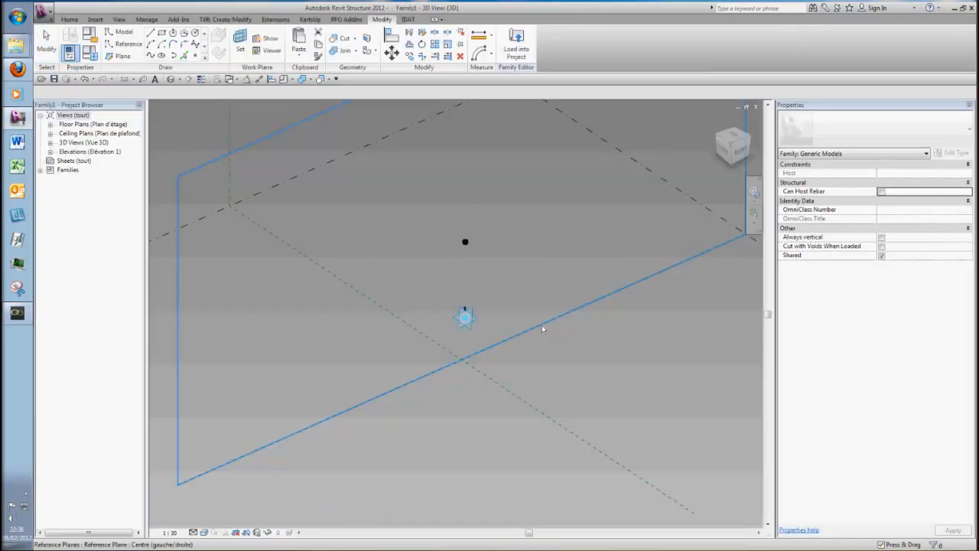
Step: In the Family1 3D view, draw a line connecting the adaptive point and the reference point above it
{"action": "scroll", "coordinate": [480, 259], "scroll_direction": "up", "scroll_amount": 2}
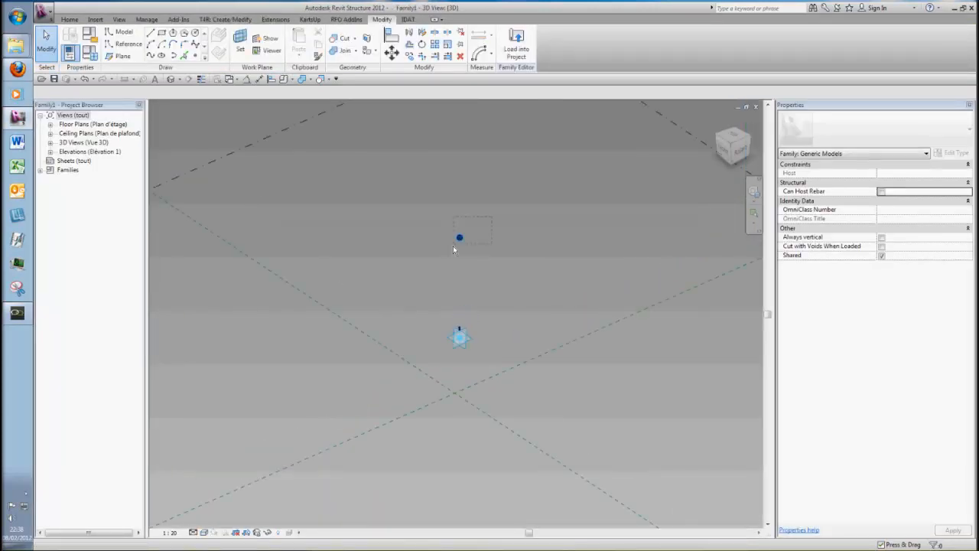
{"action": "left_click", "coordinate": [459, 238]}
{"action": "left_click", "coordinate": [459, 240], "text": "ctrl"}
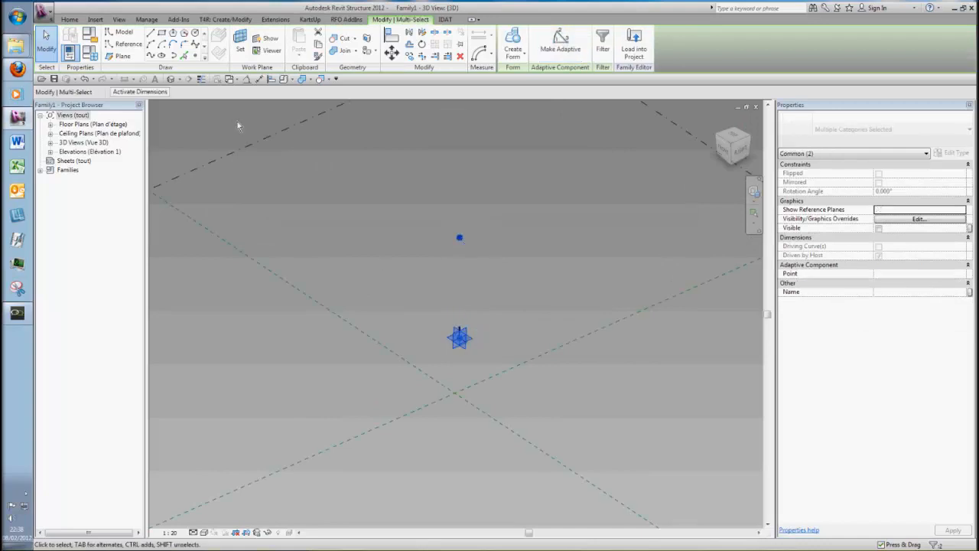
{"action": "left_click", "coordinate": [150, 58]}
{"action": "left_click", "coordinate": [330, 238]}
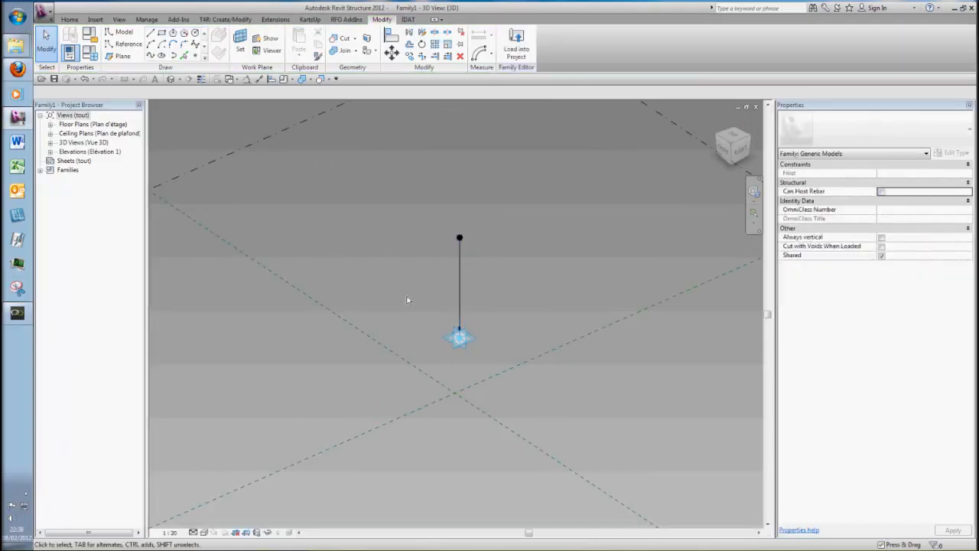
Step: Load the family into AC-project.rvt, overwriting the existing version and its parameter values
{"action": "left_click", "coordinate": [516, 48]}
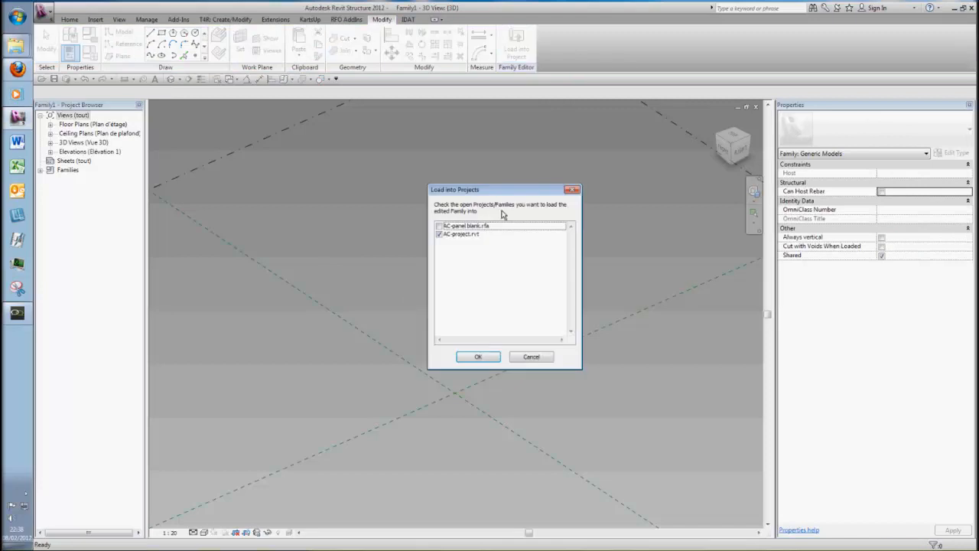
{"action": "left_click", "coordinate": [480, 356]}
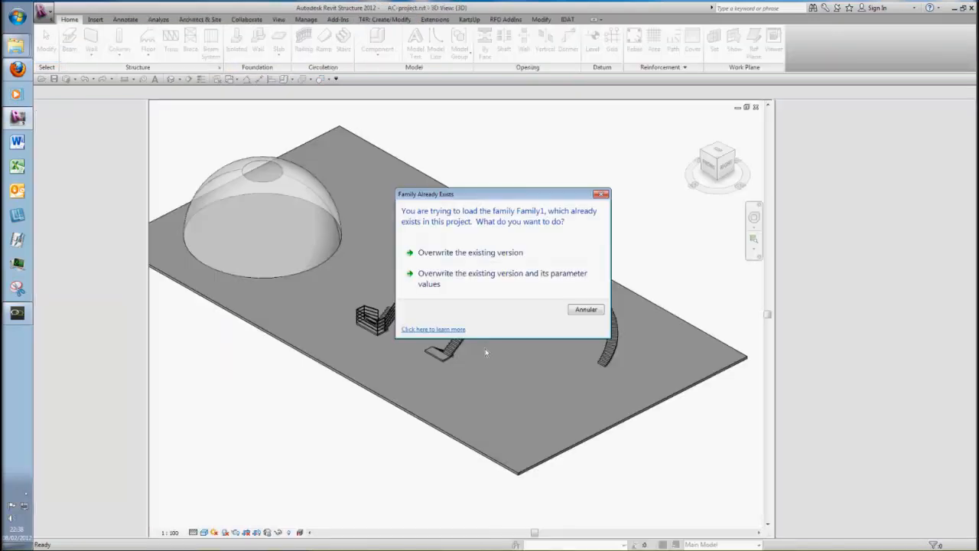
{"action": "left_click", "coordinate": [500, 278]}
Step: Rehost the Family1 component to the outer upper corner of the curved wall's end
{"action": "scroll", "coordinate": [507, 295], "scroll_direction": "up", "scroll_amount": 5}
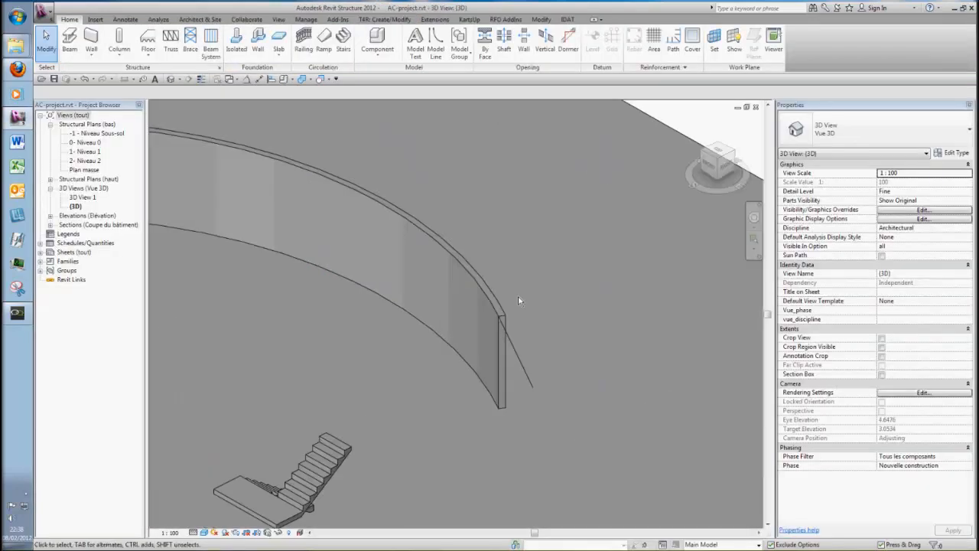
{"action": "left_click", "coordinate": [522, 367]}
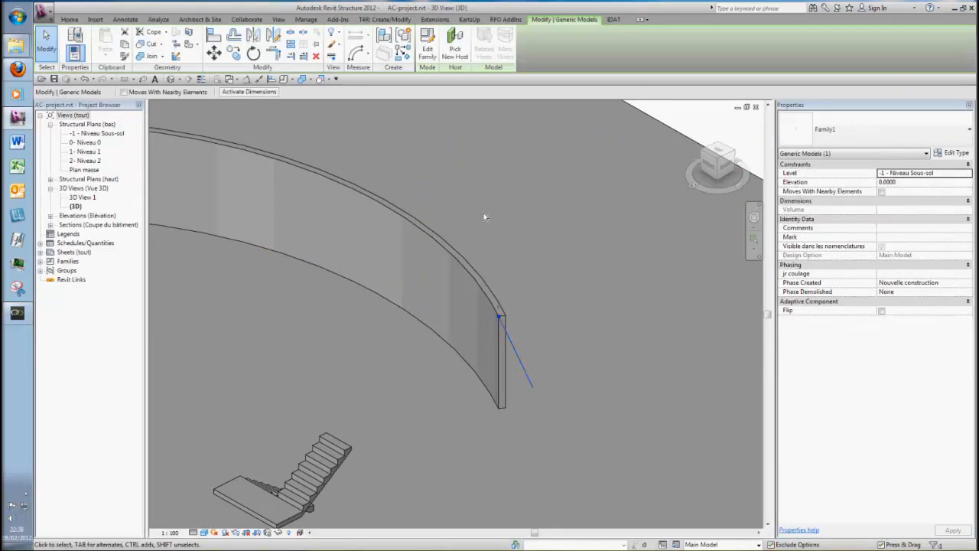
{"action": "key", "text": "c"}
{"action": "key", "text": "s"}
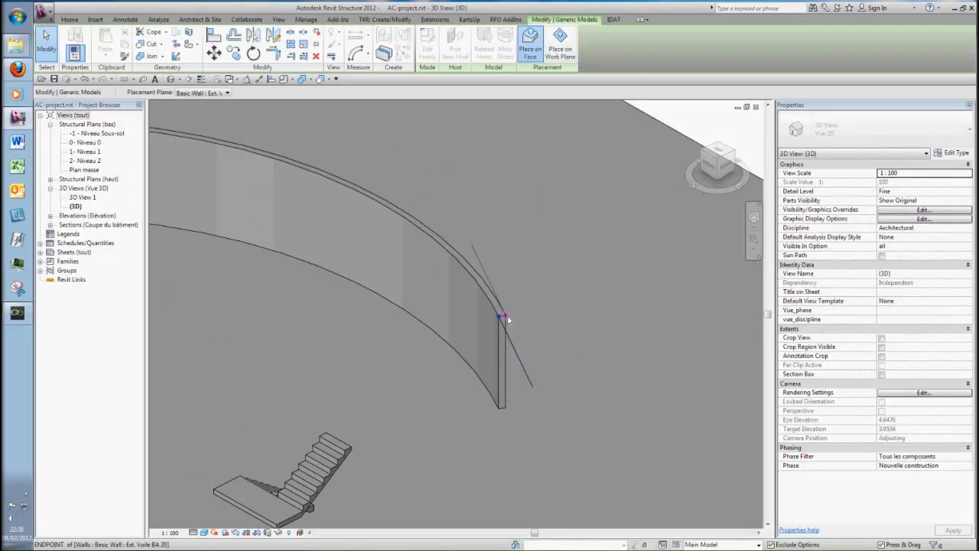
{"action": "key", "text": "Escape"}
{"action": "key", "text": "Escape"}
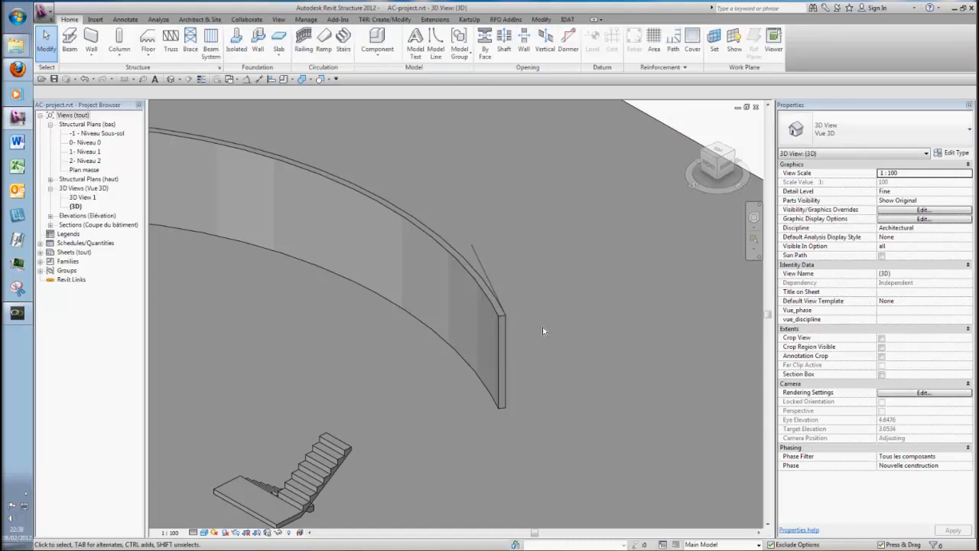
Step: Delete the Family1 component from the curved wall and return to the Family1 3D view
{"action": "left_click", "coordinate": [489, 277]}
{"action": "key", "text": "Delete"}
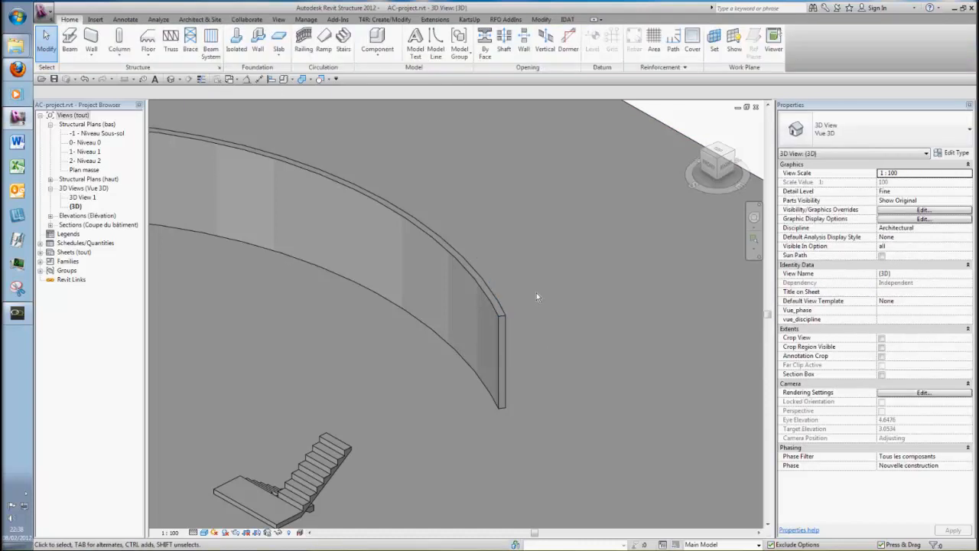
{"action": "scroll", "coordinate": [536, 294], "scroll_direction": "down", "scroll_amount": 3}
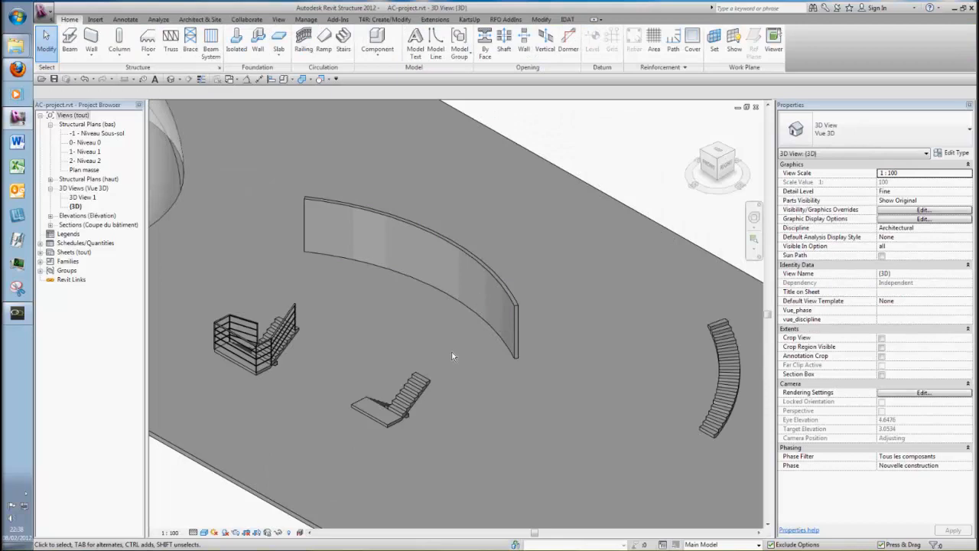
{"action": "middle_click_drag", "start_coordinate": [452, 355], "coordinate": [508, 355], "text": "shift"}
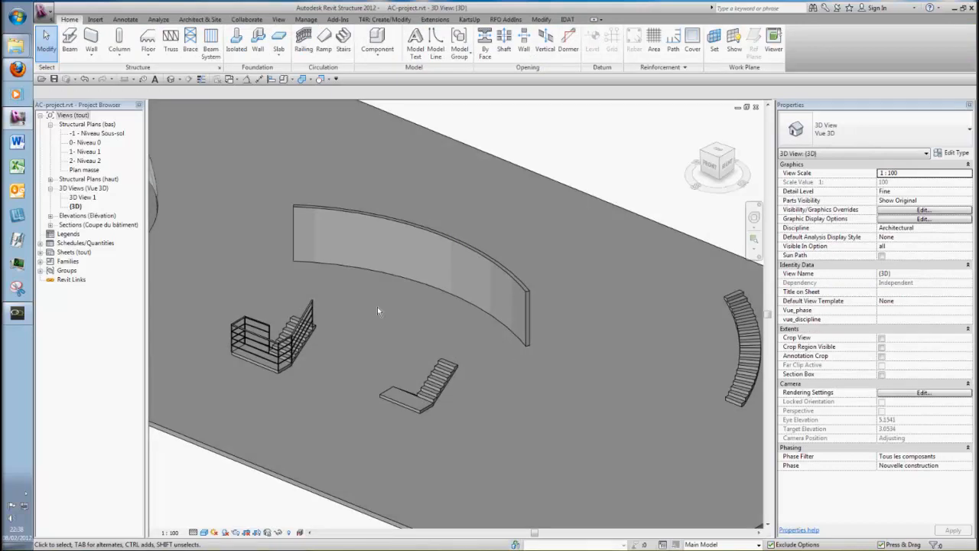
{"action": "key", "text": "ctrl+Tab"}
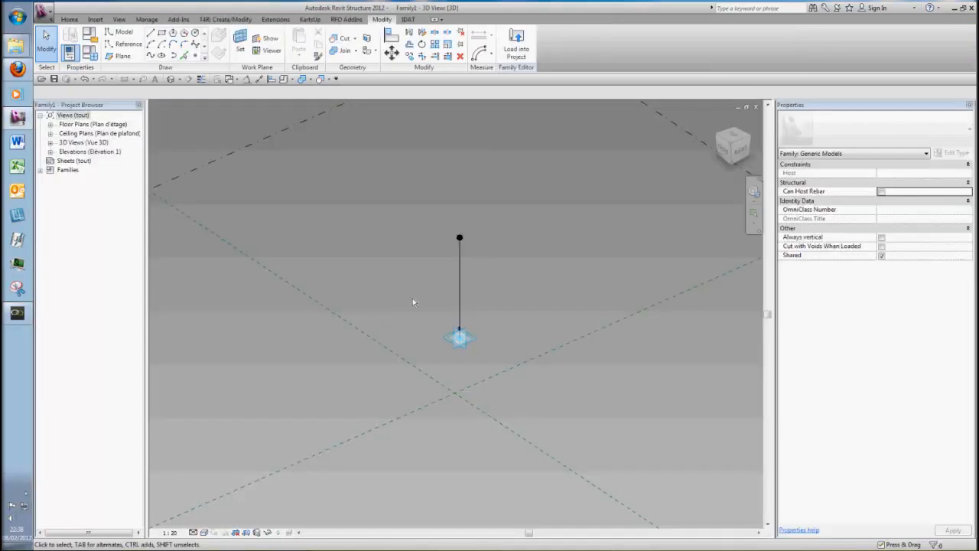
Step: In the AC-project 3D view, place an AC-panel surface curtain panel with its four points on the corners of the curved wall's two ends
{"action": "key", "text": "ctrl+Tab"}
{"action": "key", "text": "ctrl+Tab"}
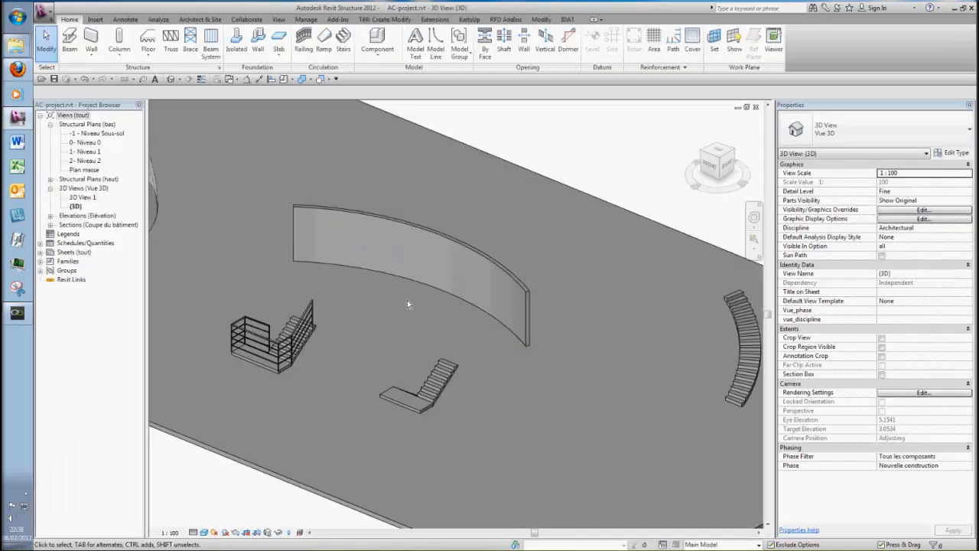
{"action": "left_click", "coordinate": [41, 261]}
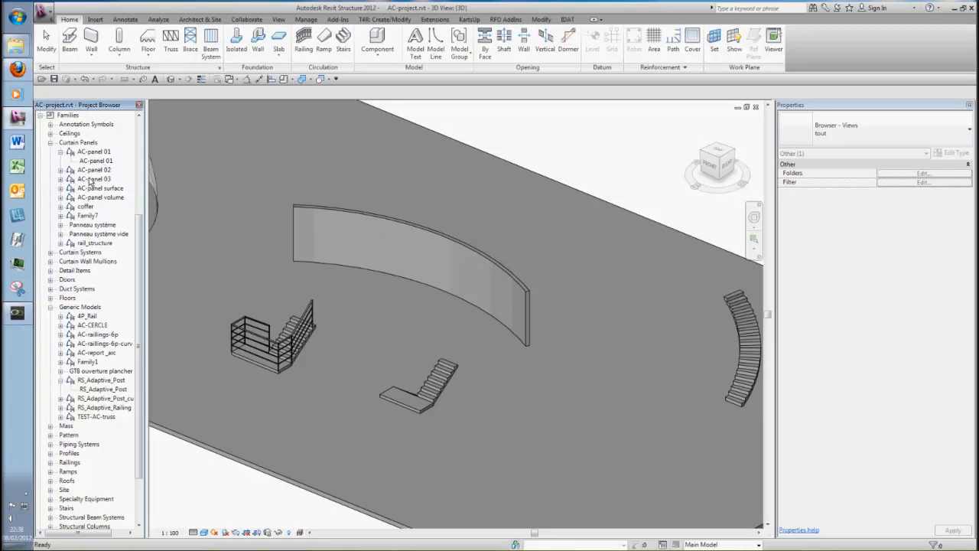
{"action": "left_click", "coordinate": [60, 188]}
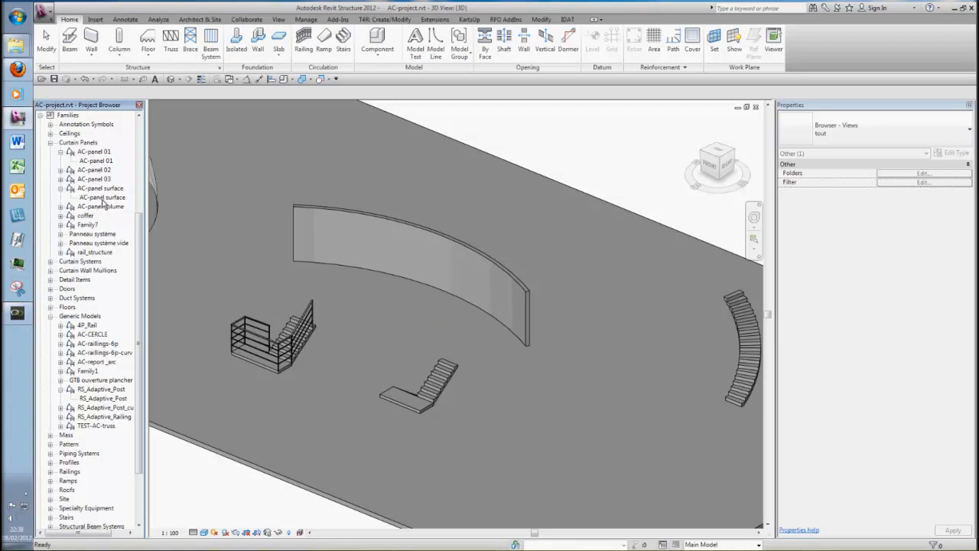
{"action": "left_click_drag", "start_coordinate": [98, 201], "coordinate": [229, 269]}
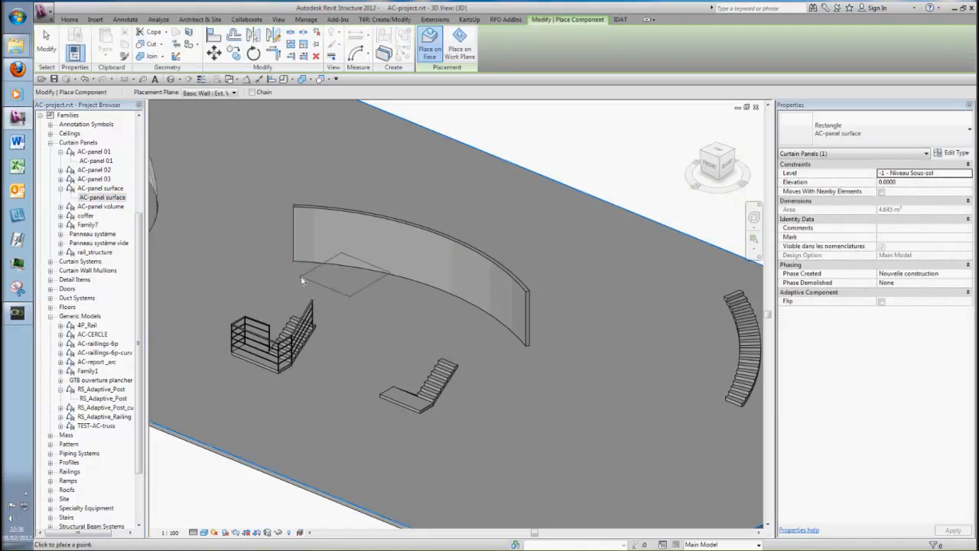
{"action": "scroll", "coordinate": [305, 285], "scroll_direction": "up", "scroll_amount": 2}
{"action": "left_click", "coordinate": [293, 253]}
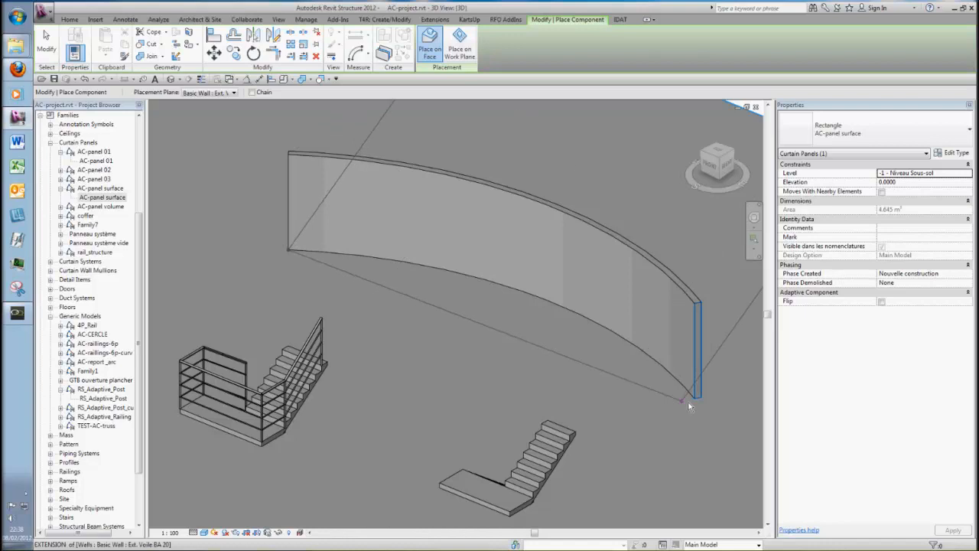
{"action": "left_click", "coordinate": [694, 305]}
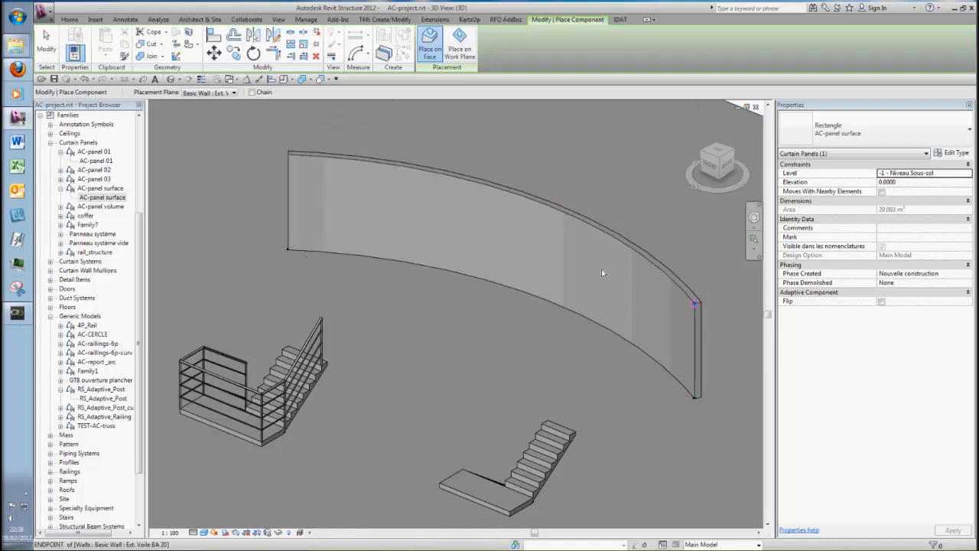
{"action": "left_click", "coordinate": [290, 158]}
{"action": "scroll", "coordinate": [252, 195], "scroll_direction": "down", "scroll_amount": 3}
{"action": "key", "text": "Escape"}
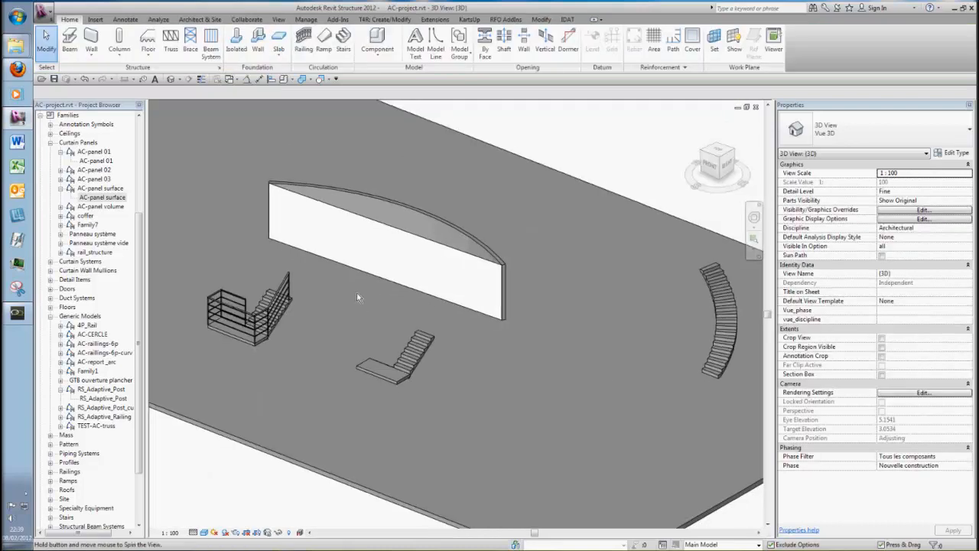
Step: Inspect the flat AC-panel surface component spanning the curved wall and delete it
{"action": "middle_click_drag", "start_coordinate": [345, 297], "coordinate": [352, 349], "text": "shift"}
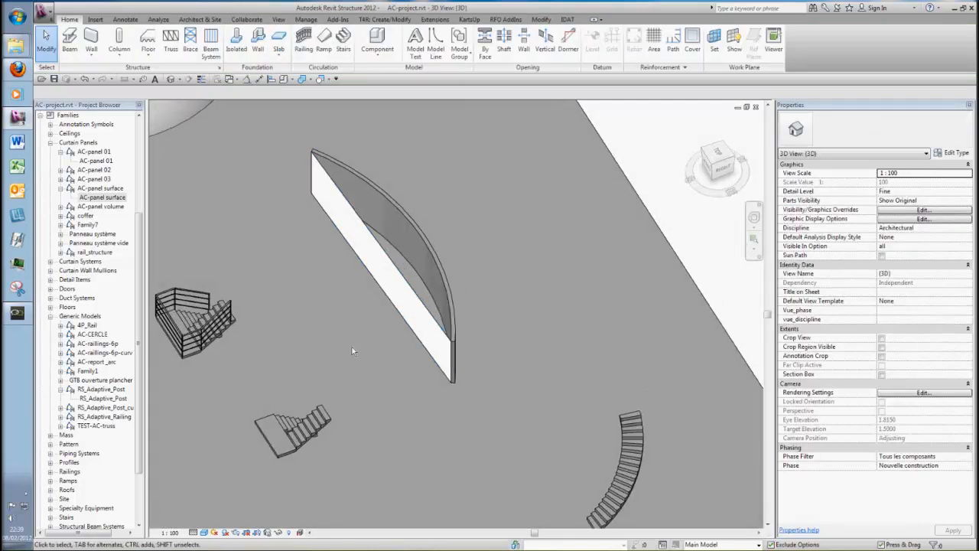
{"action": "left_click", "coordinate": [394, 266]}
{"action": "middle_click_drag", "start_coordinate": [349, 291], "coordinate": [309, 274], "text": "shift"}
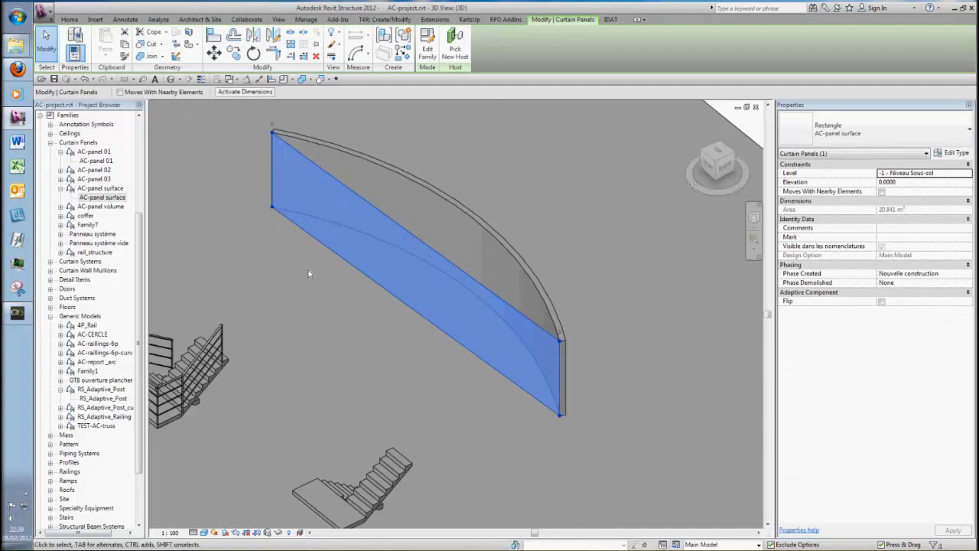
{"action": "left_click", "coordinate": [290, 285]}
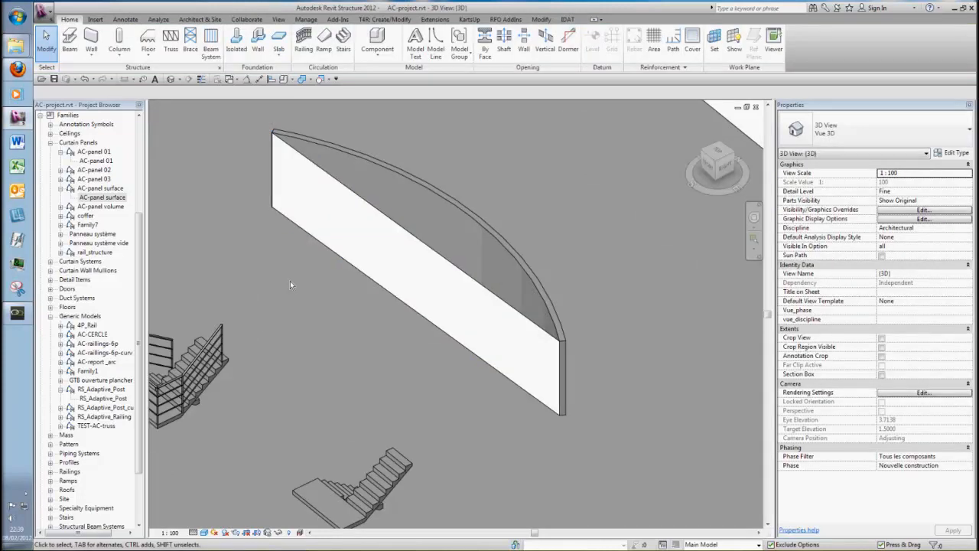
{"action": "left_click", "coordinate": [353, 266]}
{"action": "key", "text": "Delete"}
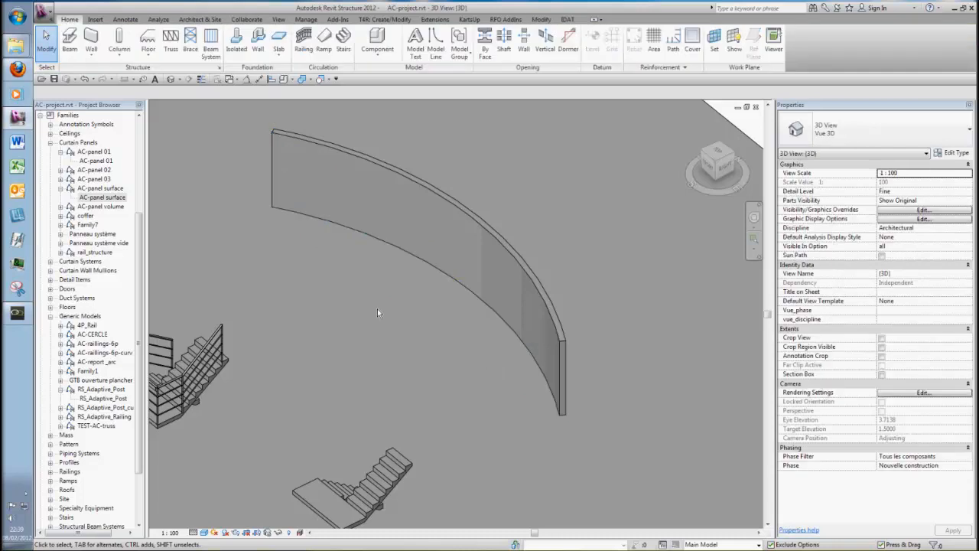
Step: Return to the Family1 3D view and delete the vertical line and the reference point above the adaptive point
{"action": "key", "text": "ctrl+Tab"}
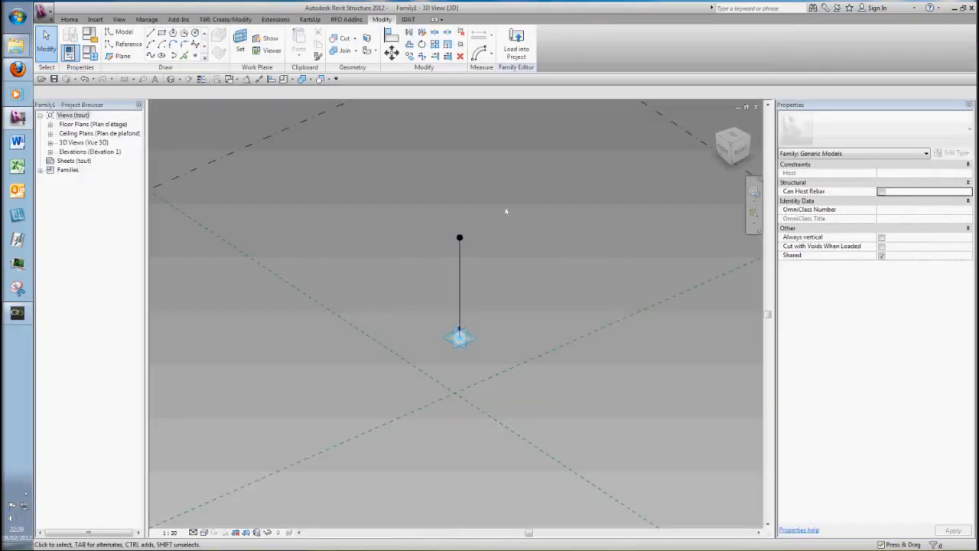
{"action": "left_click_drag", "start_coordinate": [497, 216], "coordinate": [414, 268]}
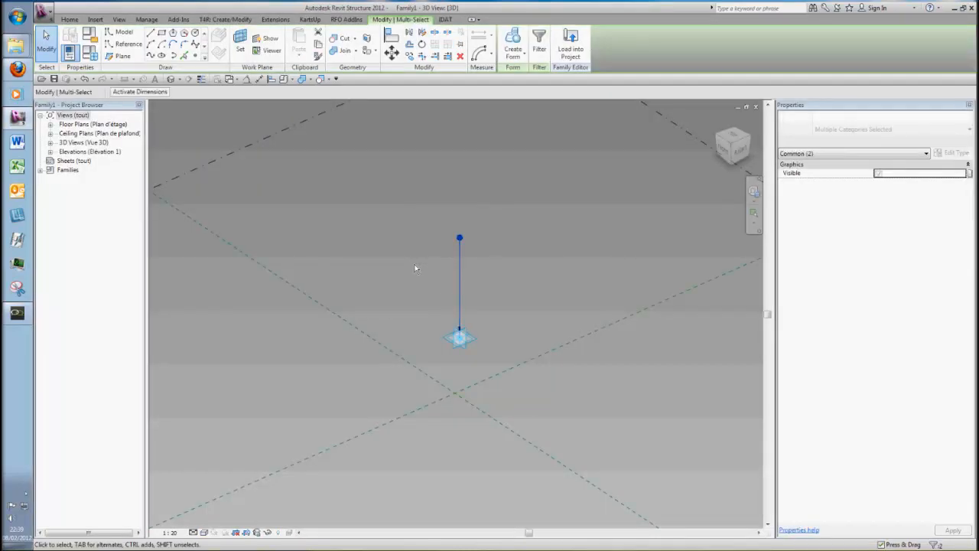
{"action": "key", "text": "Delete"}
{"action": "scroll", "coordinate": [421, 268], "scroll_direction": "down", "scroll_amount": 2}
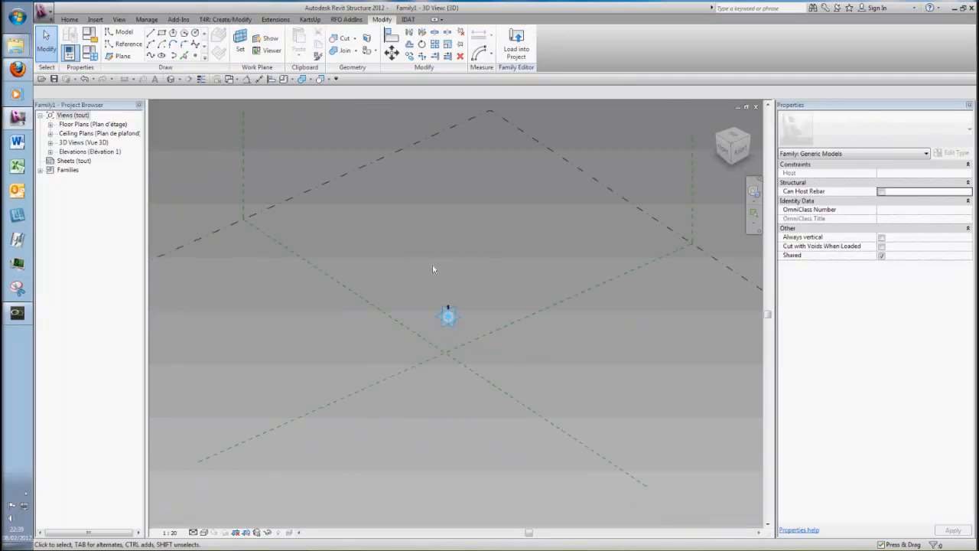
Step: Move adaptive point 1 away from the reference planes' intersection to make room for a second point
{"action": "left_click", "coordinate": [453, 320]}
{"action": "left_click_drag", "start_coordinate": [450, 321], "coordinate": [354, 353]}
{"action": "left_click", "coordinate": [386, 395]}
{"action": "middle_click_drag", "start_coordinate": [410, 406], "coordinate": [377, 375]}
{"action": "scroll", "coordinate": [341, 366], "scroll_direction": "up", "scroll_amount": 1}
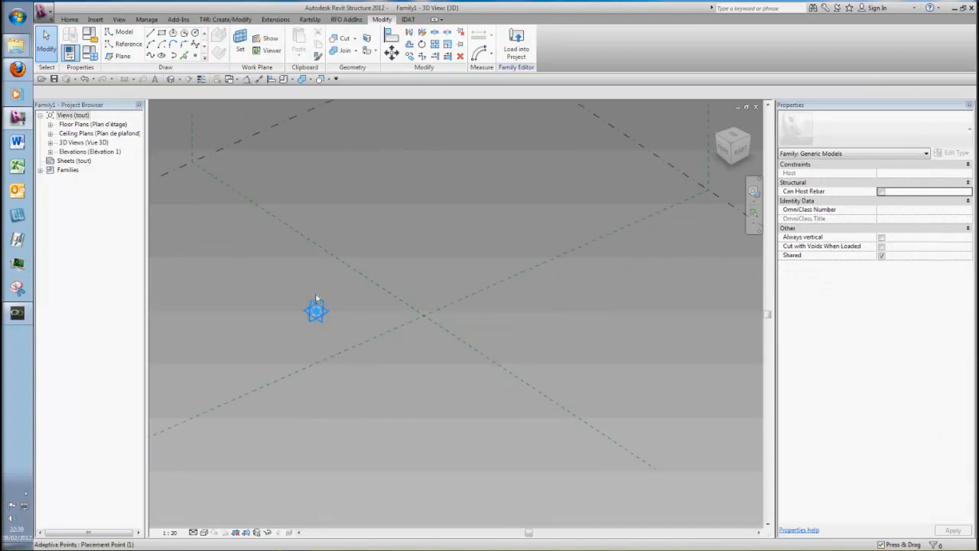
Step: Place a second reference point across the reference plane from adaptive point 1 and make it adaptive
{"action": "left_click", "coordinate": [196, 59]}
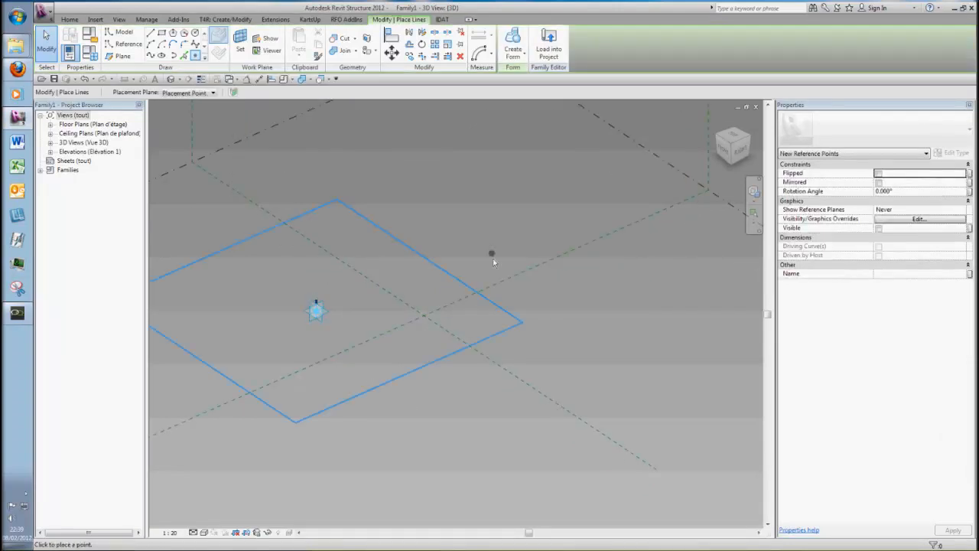
{"action": "left_click", "coordinate": [471, 262]}
{"action": "key", "text": "Escape"}
{"action": "left_click", "coordinate": [472, 261]}
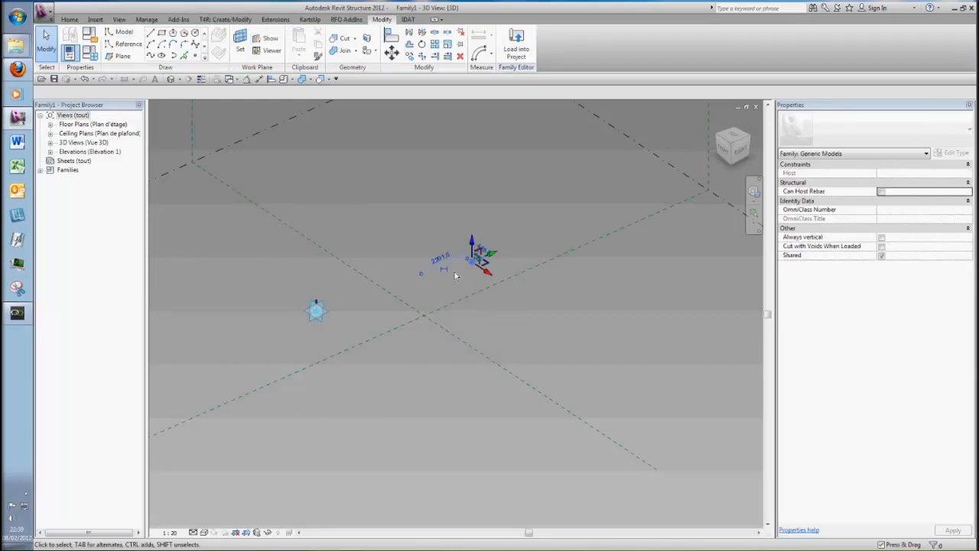
{"action": "left_click", "coordinate": [555, 59]}
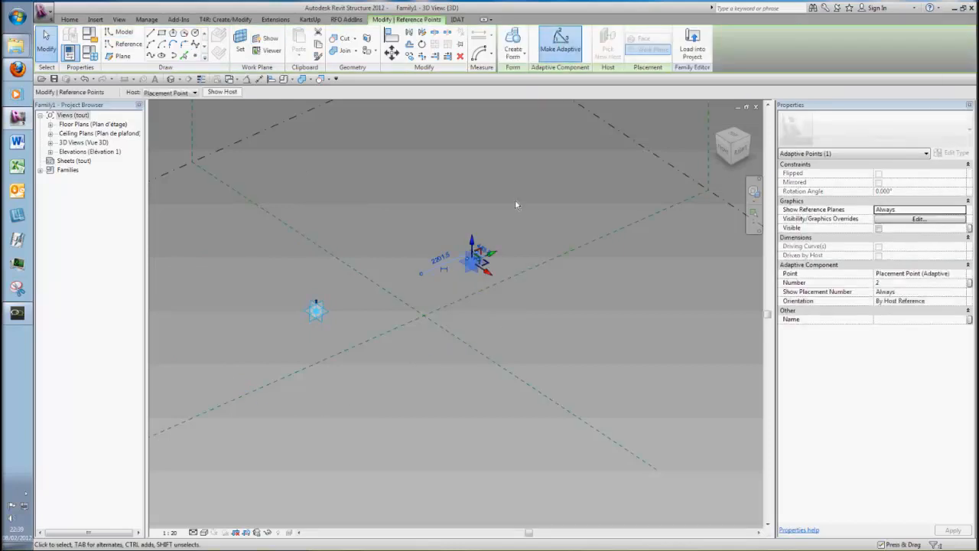
{"action": "left_click", "coordinate": [515, 199]}
{"action": "scroll", "coordinate": [476, 258], "scroll_direction": "up", "scroll_amount": 2}
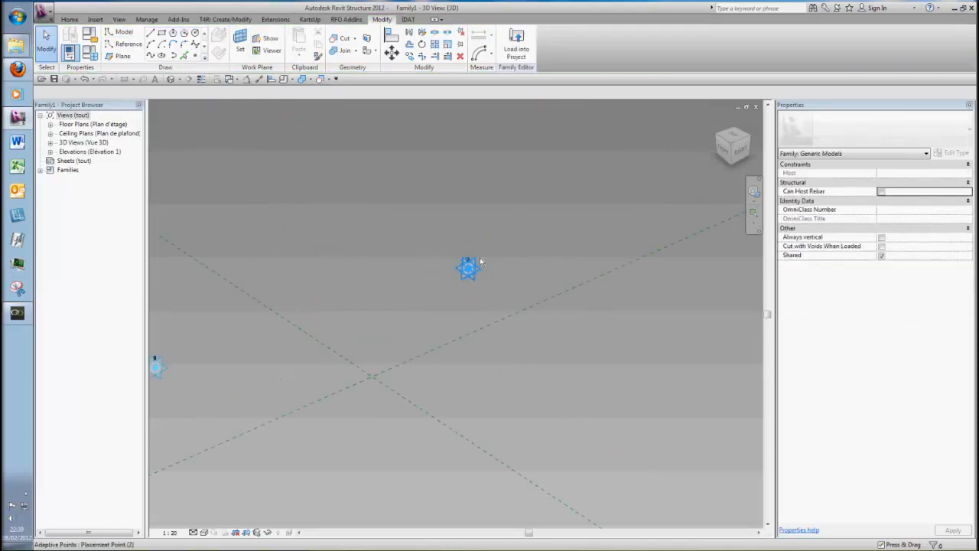
Step: Connect the two adaptive points with a spline through points and delete the resulting line
{"action": "scroll", "coordinate": [507, 258], "scroll_direction": "down", "scroll_amount": 2}
{"action": "left_click_drag", "start_coordinate": [259, 339], "coordinate": [545, 229]}
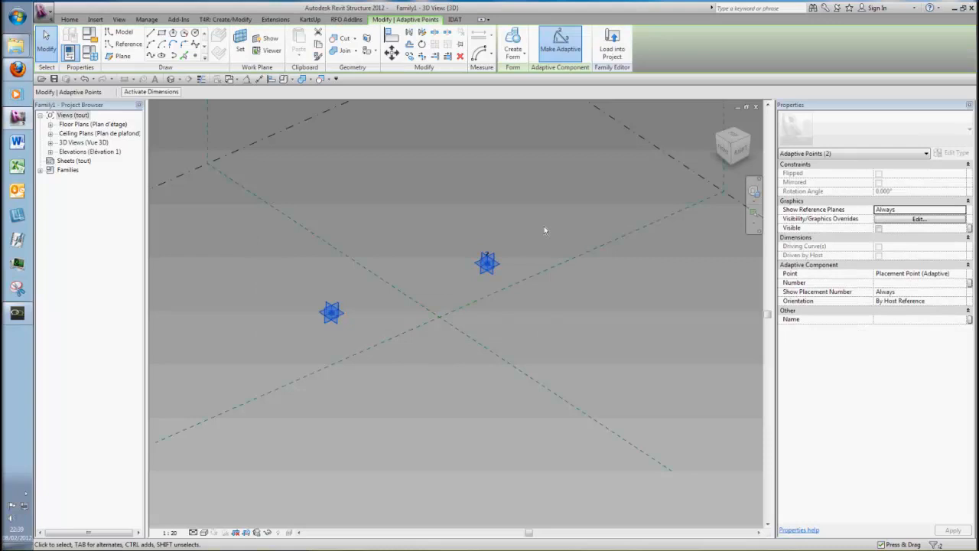
{"action": "left_click", "coordinate": [152, 60]}
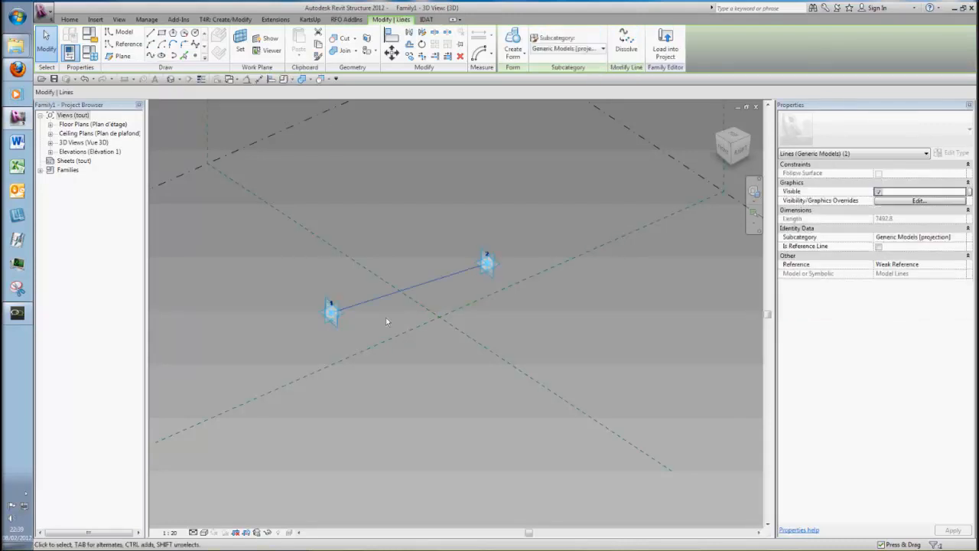
{"action": "key", "text": "Escape"}
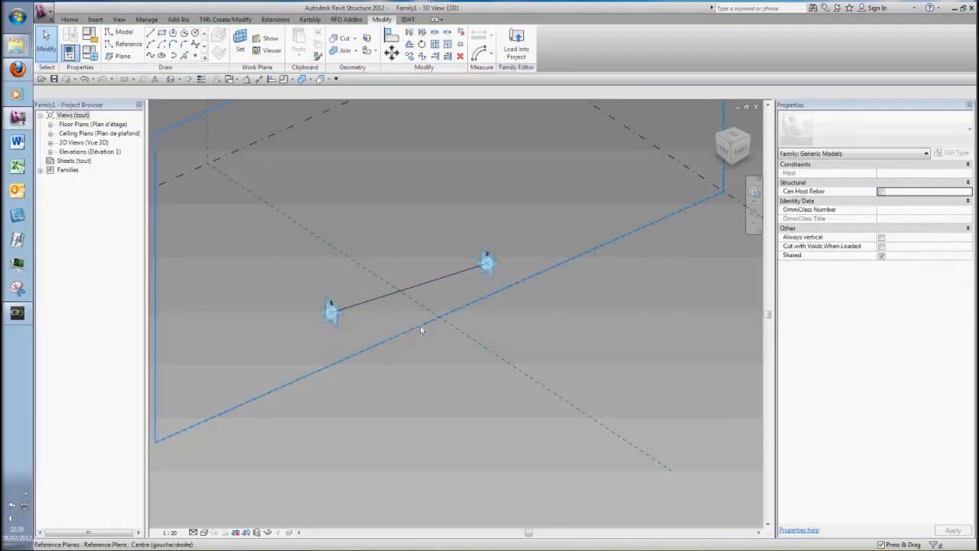
{"action": "left_click", "coordinate": [430, 282]}
{"action": "key", "text": "Delete"}
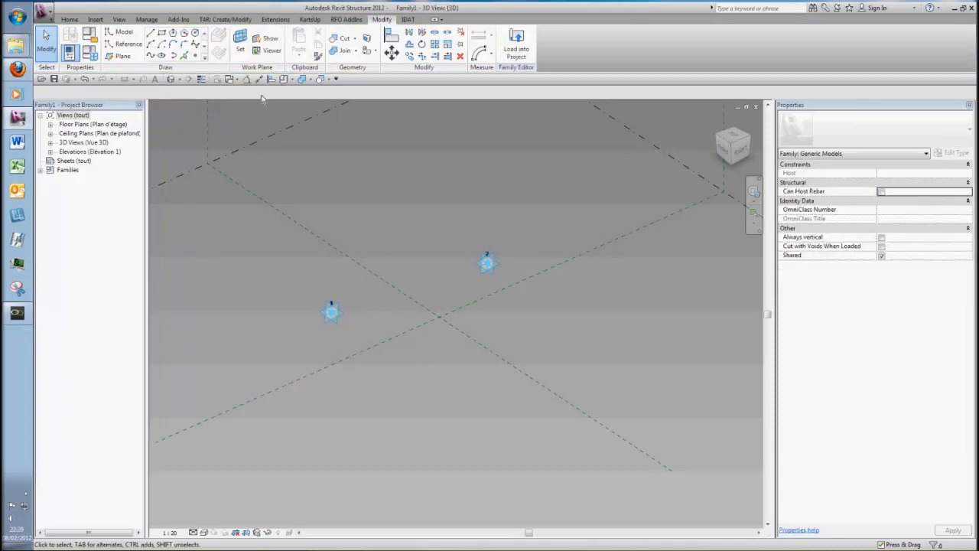
Step: Draw a straight model line from adaptive point 1 to adaptive point 2 on the work plane of point 1
{"action": "left_click", "coordinate": [240, 42]}
{"action": "left_click", "coordinate": [345, 315]}
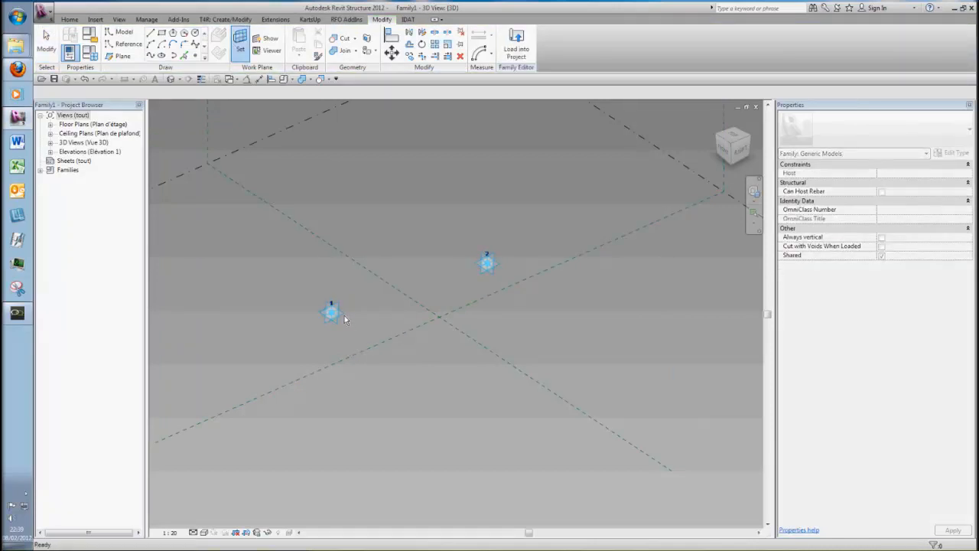
{"action": "left_click", "coordinate": [152, 34]}
{"action": "left_click", "coordinate": [341, 320]}
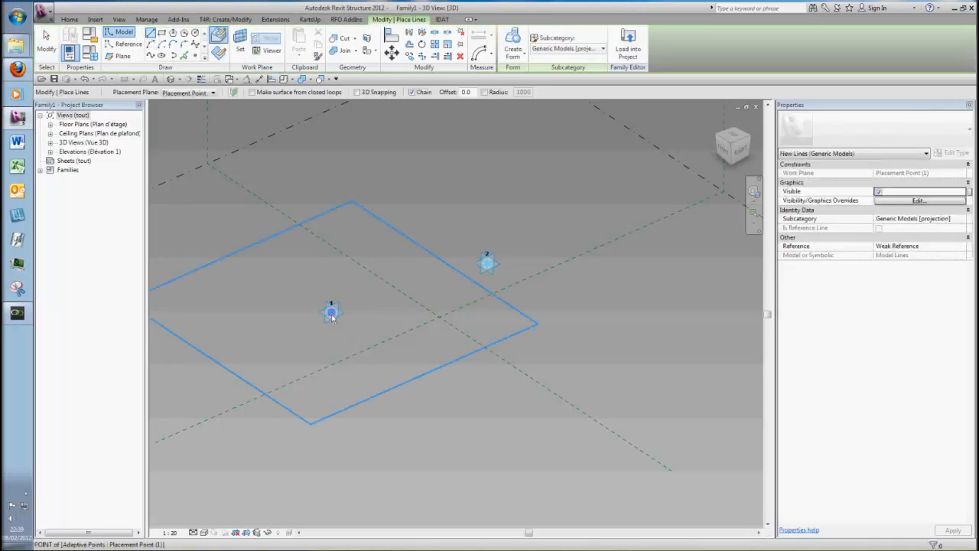
{"action": "left_click", "coordinate": [487, 266]}
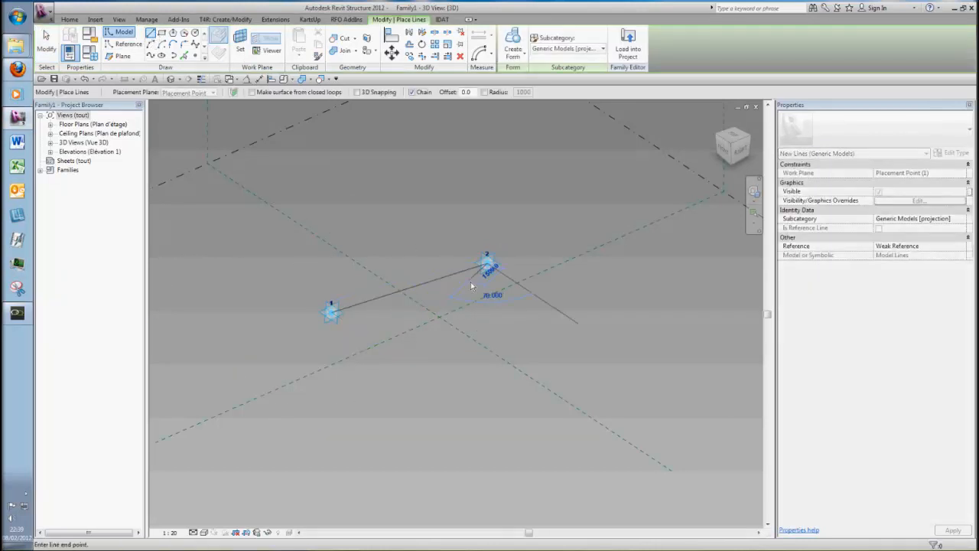
{"action": "key", "text": "Escape"}
{"action": "key", "text": "Escape"}
Step: Move adaptive points 2 and 1 to test whether the straight line follows them, and delete the line
{"action": "left_click", "coordinate": [491, 269]}
{"action": "left_click_drag", "start_coordinate": [501, 269], "coordinate": [530, 264]}
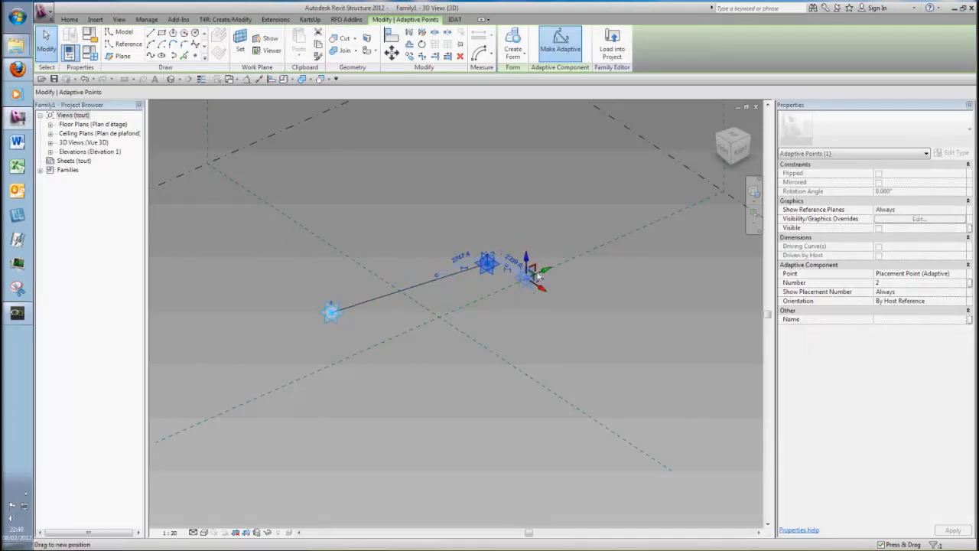
{"action": "left_click", "coordinate": [466, 276]}
{"action": "left_click", "coordinate": [334, 317]}
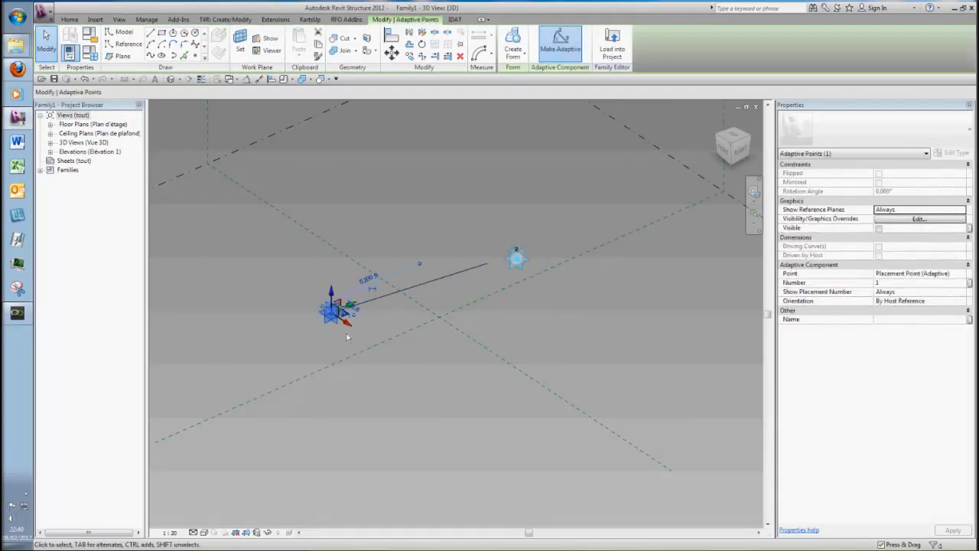
{"action": "mouse_move", "coordinate": [343, 321]}
{"action": "left_mouse_down"}
{"action": "mouse_move", "coordinate": [357, 334]}
{"action": "mouse_move", "coordinate": [342, 330]}
{"action": "left_mouse_up"}
{"action": "left_click", "coordinate": [385, 326]}
{"action": "left_click", "coordinate": [377, 306]}
{"action": "key", "text": "Delete"}
Step: Connect adaptive points 1 and 2 with a spline through points
{"action": "left_click", "coordinate": [330, 320]}
{"action": "left_click", "coordinate": [517, 259], "text": "ctrl"}
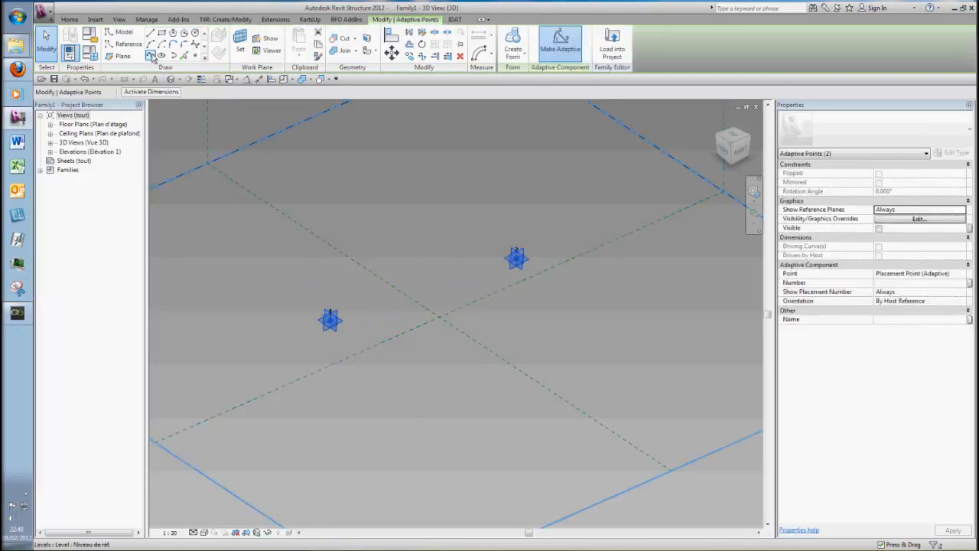
{"action": "left_click", "coordinate": [151, 57]}
{"action": "left_click", "coordinate": [307, 348]}
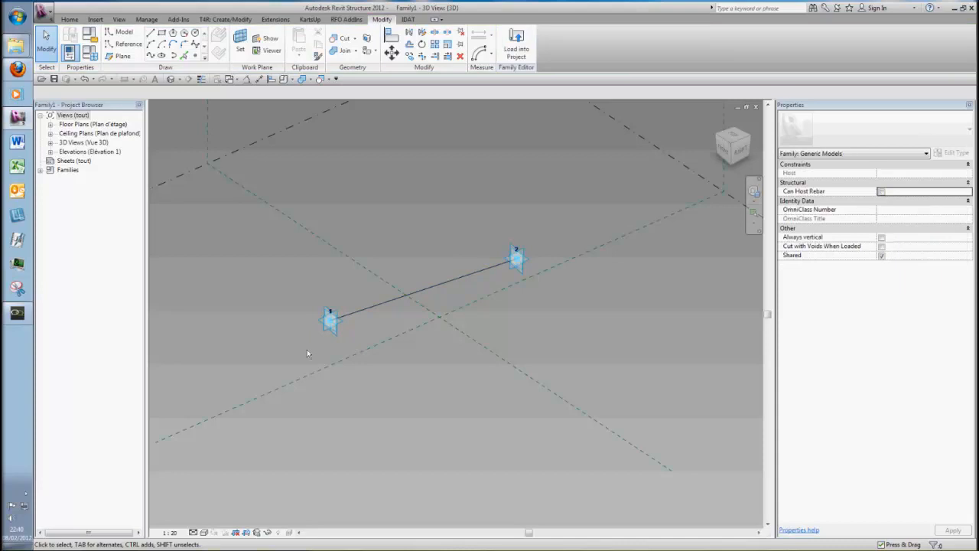
Step: Move adaptive points 1 and 2 to new positions to test the connecting line's attachment
{"action": "left_click", "coordinate": [331, 320]}
{"action": "left_click_drag", "start_coordinate": [363, 331], "coordinate": [289, 312]}
{"action": "left_click", "coordinate": [526, 262]}
{"action": "left_click_drag", "start_coordinate": [529, 260], "coordinate": [499, 240]}
{"action": "left_click", "coordinate": [474, 437]}
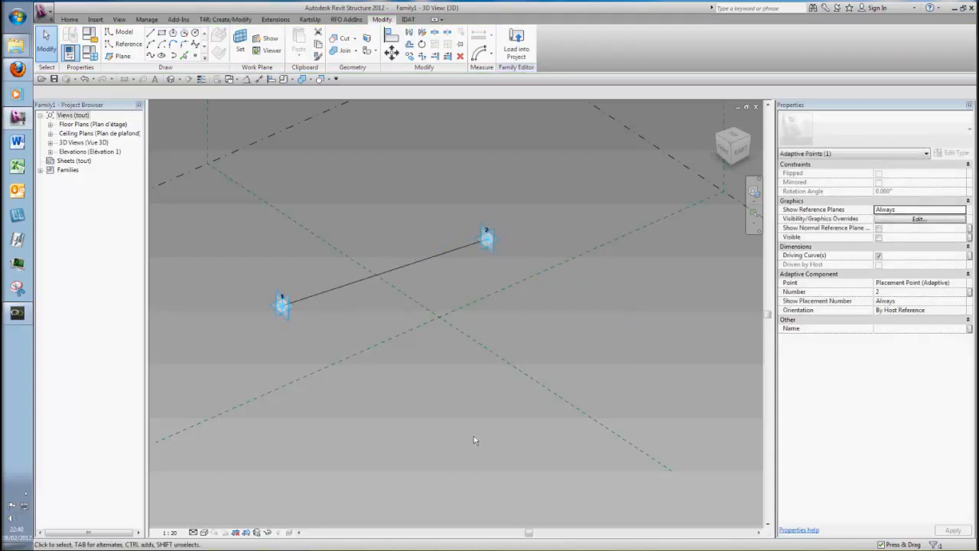
Step: Convert the line between the two adaptive points into a reference line
{"action": "scroll", "coordinate": [340, 295], "scroll_direction": "up", "scroll_amount": 1}
{"action": "middle_click_drag", "start_coordinate": [344, 326], "coordinate": [250, 322], "text": "shift"}
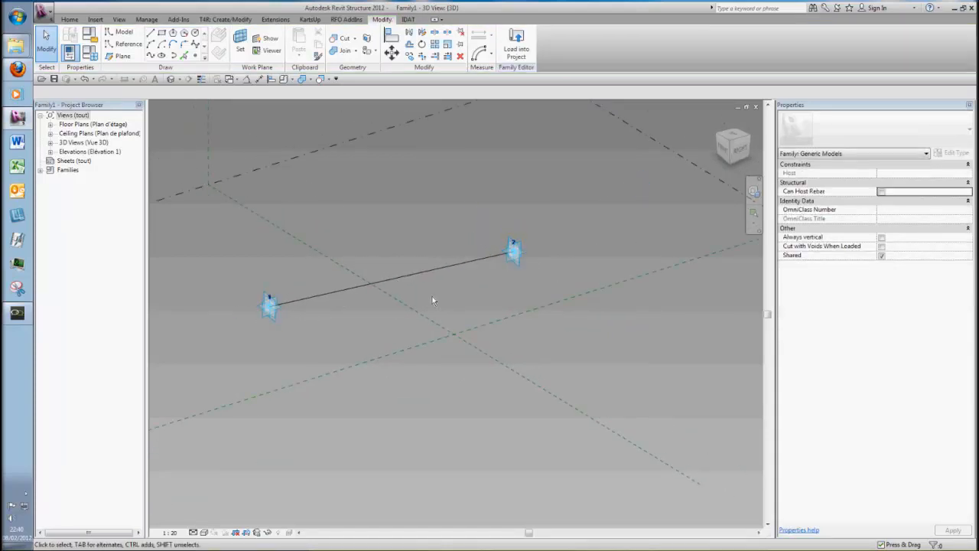
{"action": "left_click", "coordinate": [420, 273]}
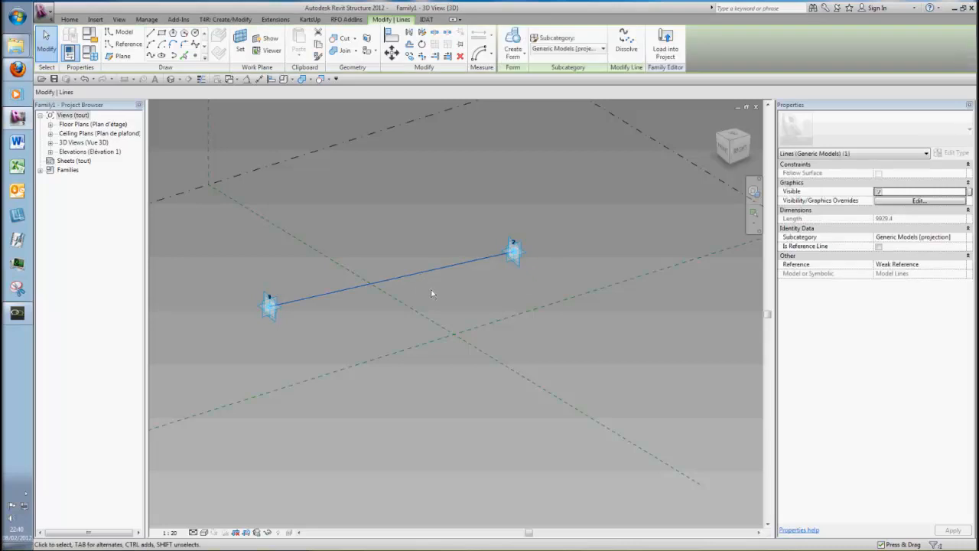
{"action": "left_click", "coordinate": [878, 247]}
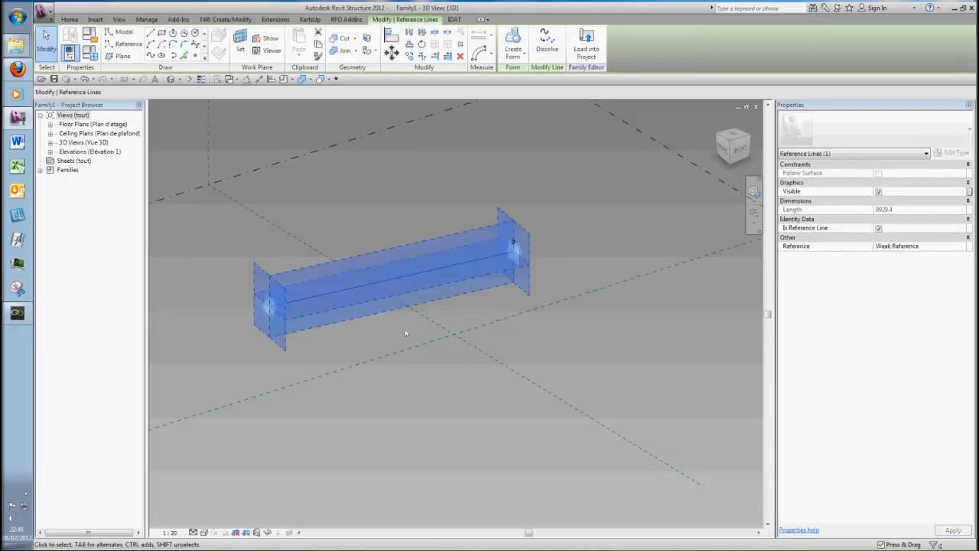
{"action": "left_click", "coordinate": [404, 329]}
{"action": "mouse_move", "coordinate": [360, 325]}
{"action": "middle_mouse_down", "text": "shift"}
{"action": "mouse_move", "coordinate": [390, 349]}
{"action": "mouse_move", "coordinate": [367, 332]}
{"action": "mouse_move", "coordinate": [372, 306]}
{"action": "mouse_move", "coordinate": [367, 321]}
{"action": "middle_mouse_up", "text": "shift"}
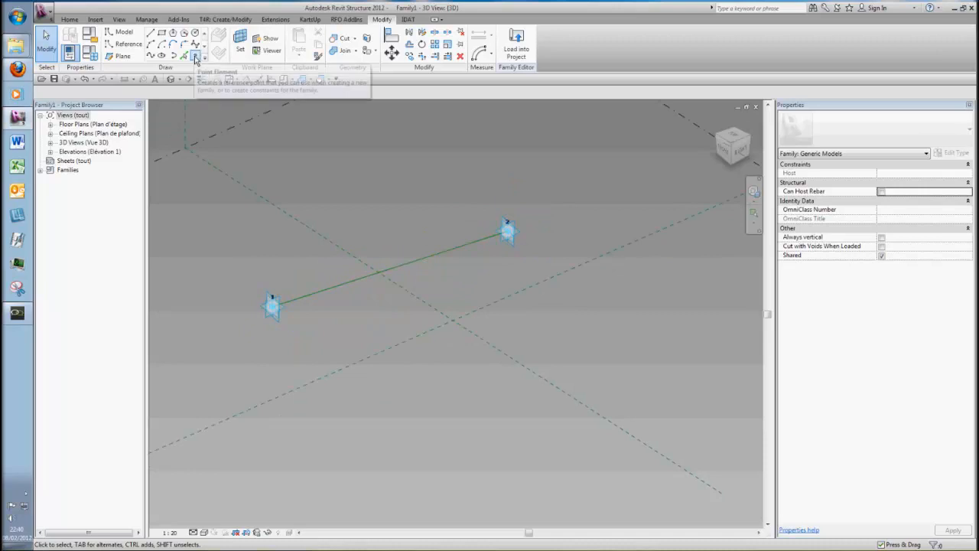
{"action": "left_click", "coordinate": [196, 58]}
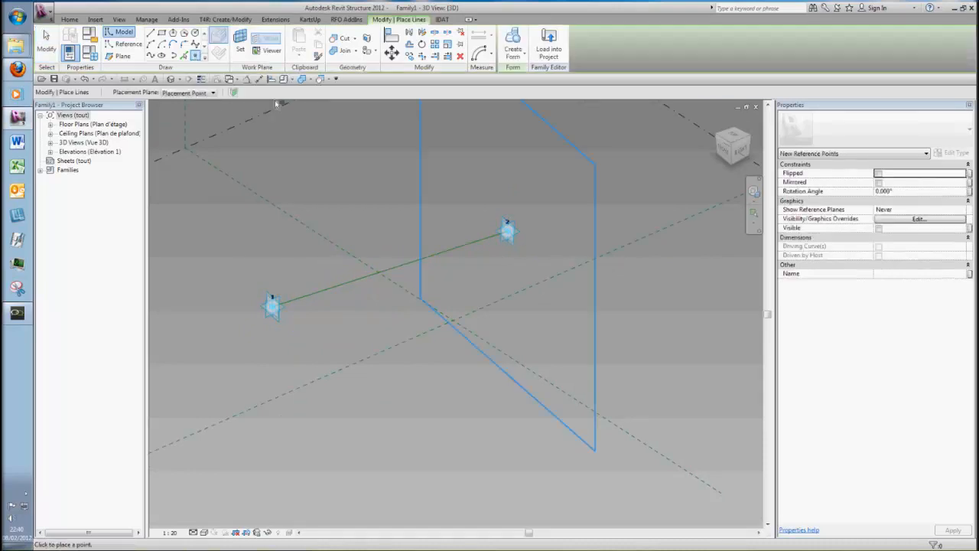
{"action": "left_click", "coordinate": [410, 266]}
{"action": "key", "text": "Escape"}
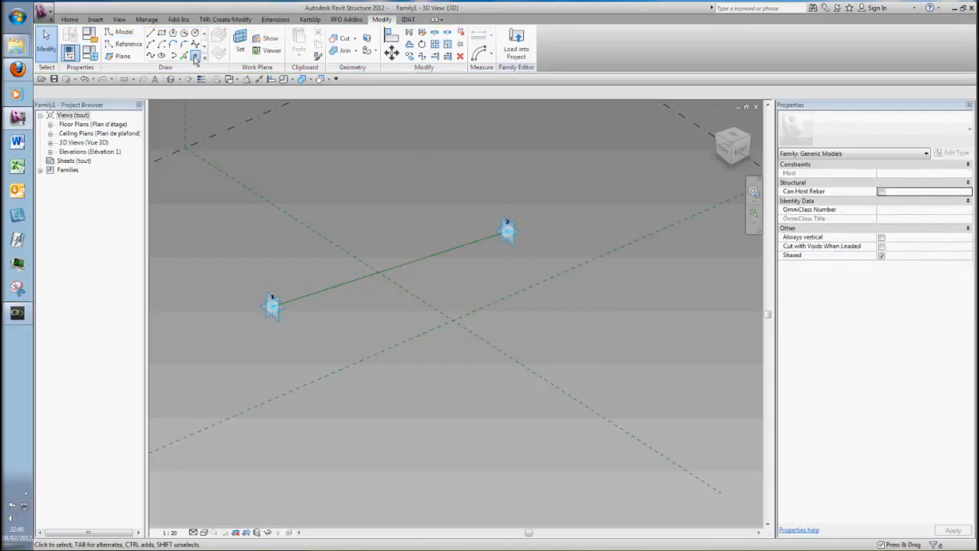
Step: Place a reference point on the reference line between the two adaptive points
{"action": "left_click", "coordinate": [196, 56]}
{"action": "left_click", "coordinate": [422, 259]}
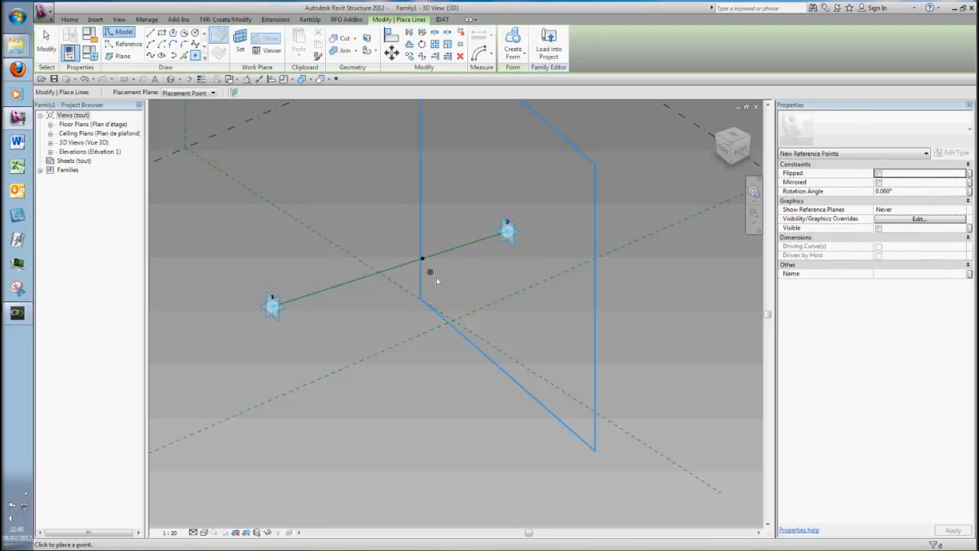
{"action": "key", "text": "Escape"}
Step: Move adaptive point 2 to test whether the hosted reference point follows the line
{"action": "left_click", "coordinate": [507, 232]}
{"action": "left_click_drag", "start_coordinate": [524, 241], "coordinate": [558, 287]}
{"action": "key", "text": "Escape"}
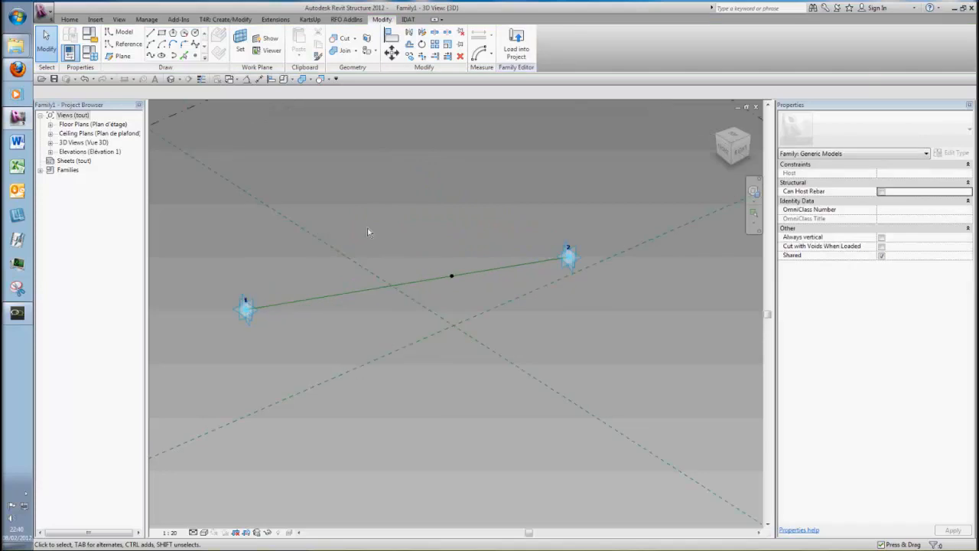
Step: Set the work plane to the hosted reference point, perpendicular to the line, and turn on its display
{"action": "left_click", "coordinate": [240, 42]}
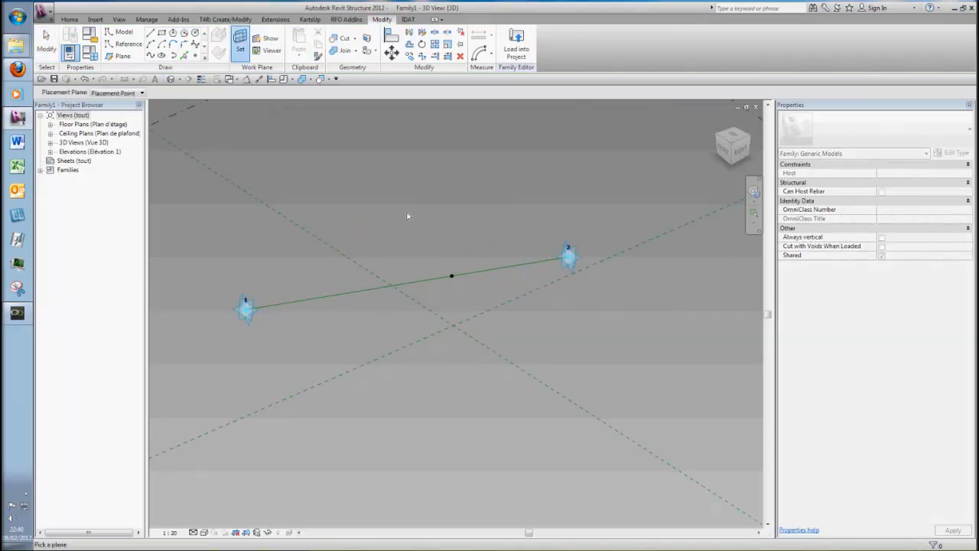
{"action": "left_click", "coordinate": [451, 275]}
{"action": "middle_click_drag", "start_coordinate": [435, 243], "coordinate": [359, 133], "text": "shift"}
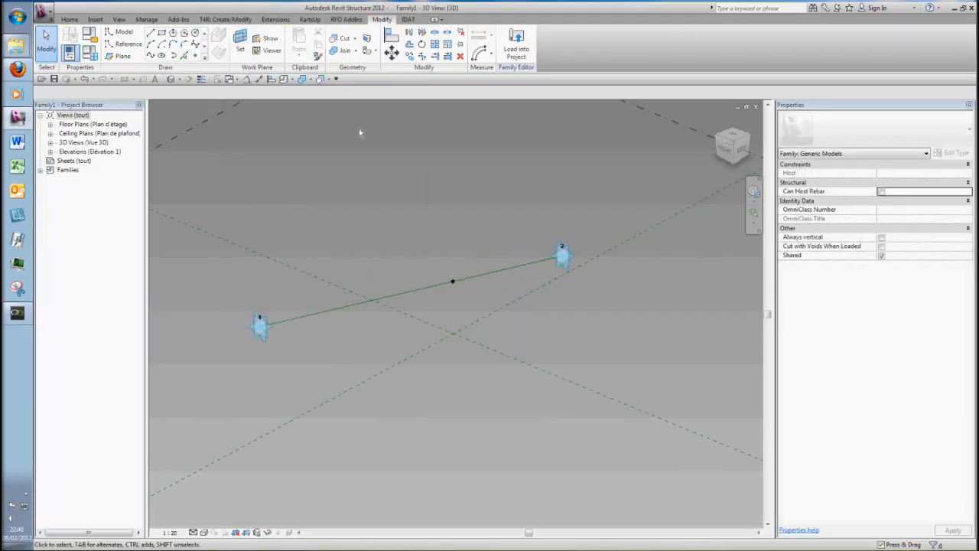
{"action": "left_click", "coordinate": [267, 38]}
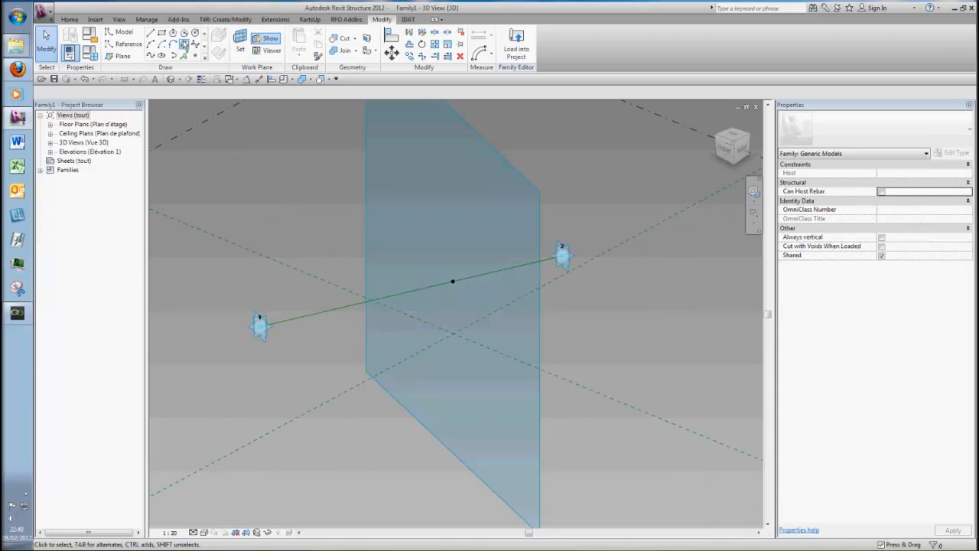
Step: Try sketching a small rectangle around the hosted point on its work plane, and delete the rectangle
{"action": "left_click", "coordinate": [162, 35]}
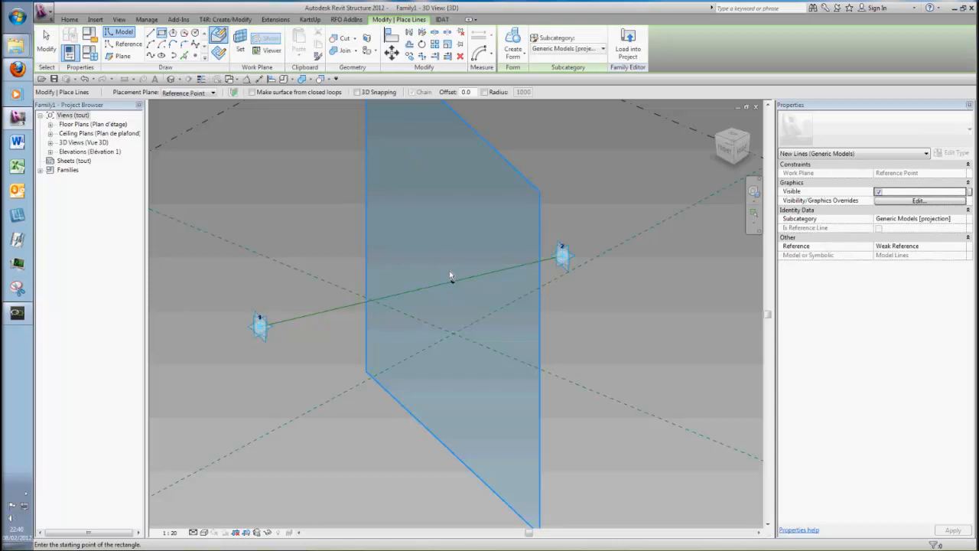
{"action": "key", "text": "Escape"}
{"action": "key", "text": "Escape"}
{"action": "scroll", "coordinate": [455, 314], "scroll_direction": "up", "scroll_amount": 2}
{"action": "middle_click_drag", "start_coordinate": [447, 318], "coordinate": [474, 296], "text": "shift"}
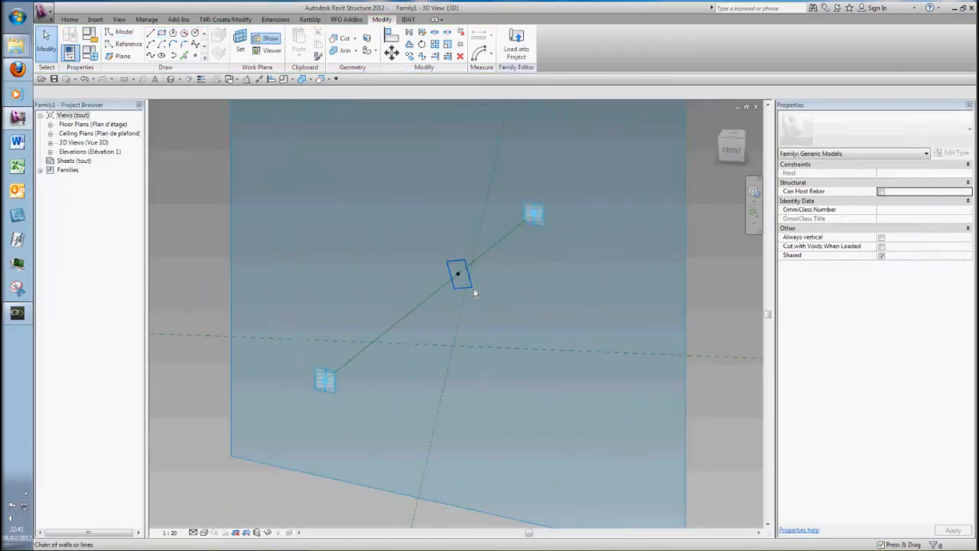
{"action": "left_click", "coordinate": [475, 296]}
{"action": "key", "text": "Escape"}
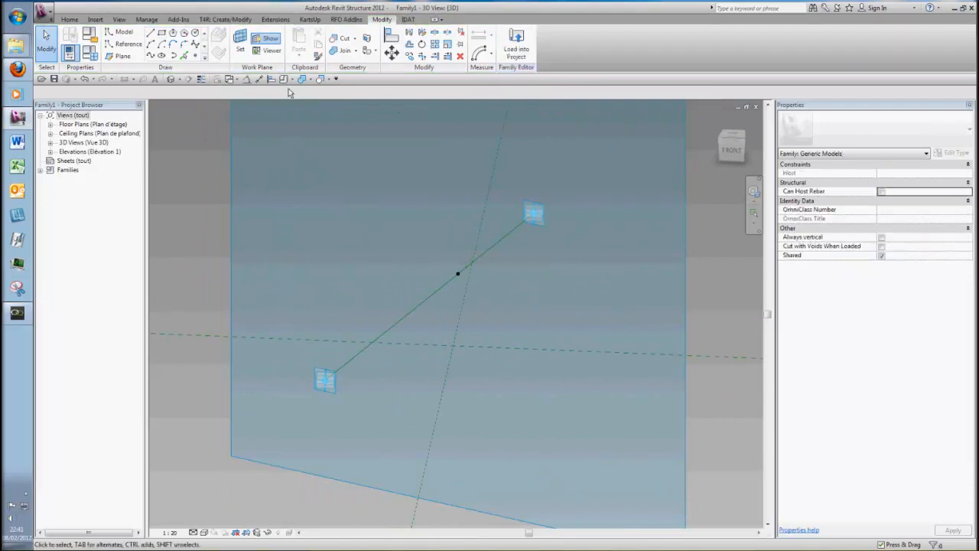
Step: Sketch a circle centred on the hosted point and create a solid form from it along the reference line
{"action": "left_click", "coordinate": [195, 33]}
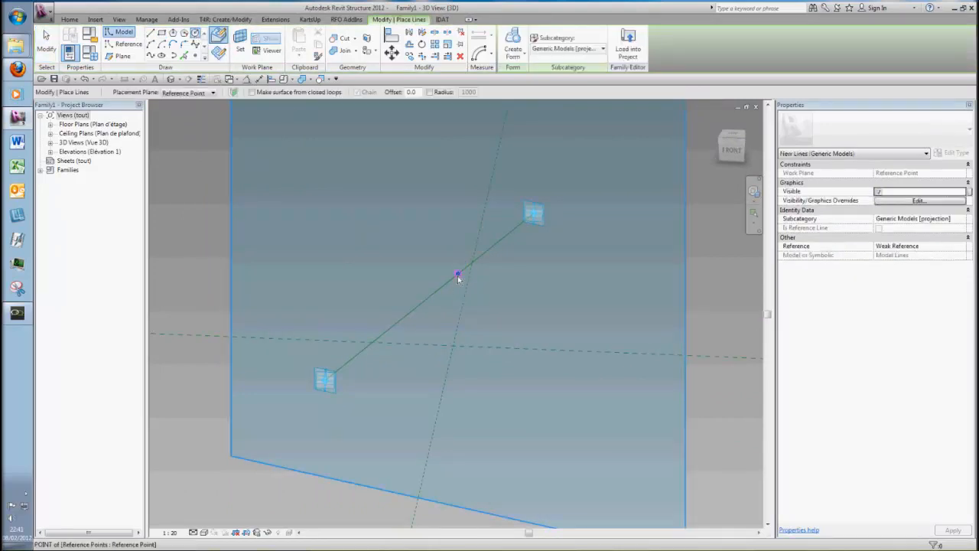
{"action": "key", "text": "Escape"}
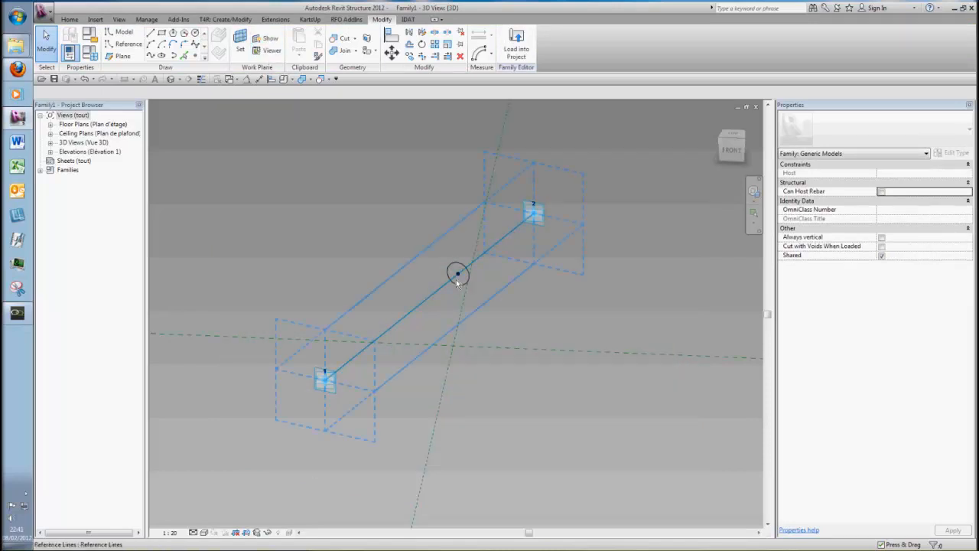
{"action": "left_click", "coordinate": [456, 282]}
{"action": "left_click", "coordinate": [439, 294], "text": "ctrl"}
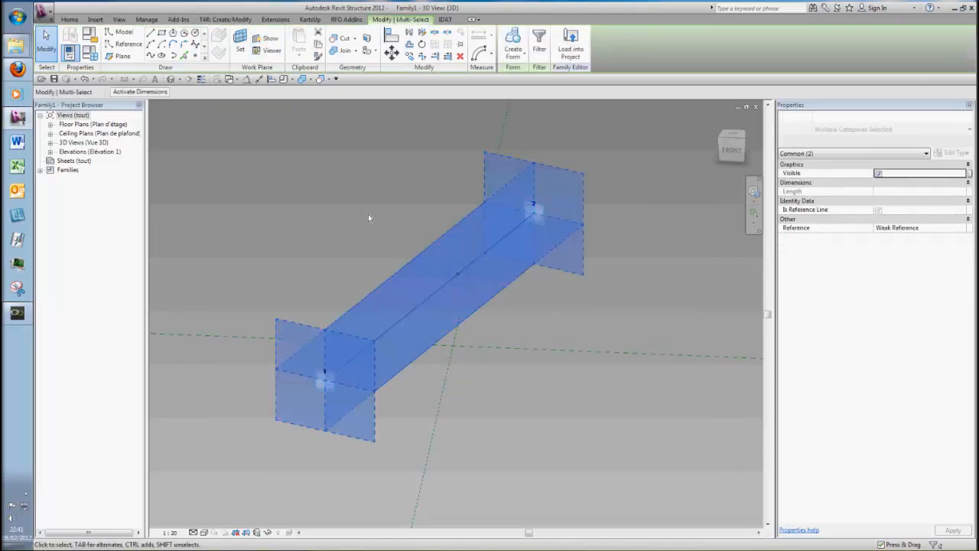
{"action": "left_click", "coordinate": [512, 42]}
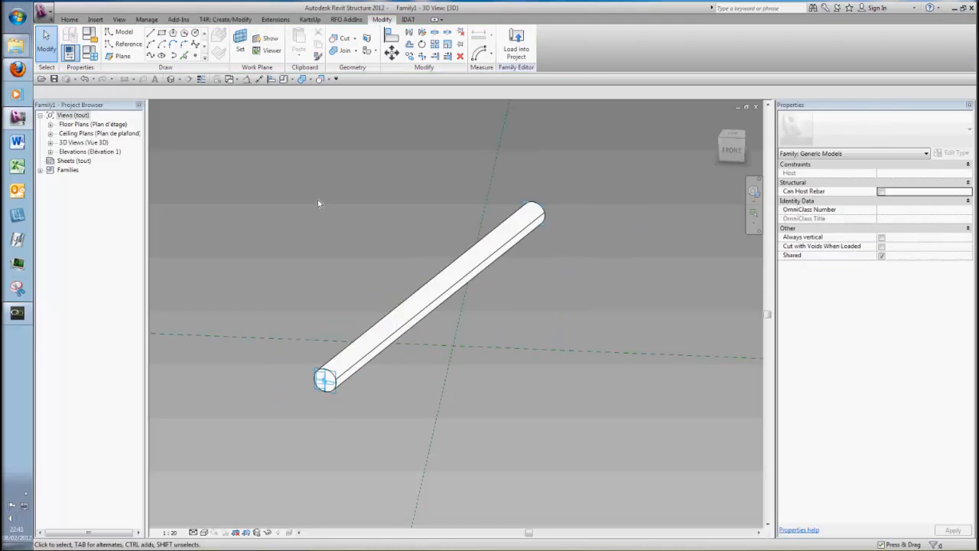
Step: Load the family into the AC-project model, overwriting the existing version and its parameter values
{"action": "middle_click_drag", "start_coordinate": [339, 181], "coordinate": [301, 237], "text": "shift"}
{"action": "left_click", "coordinate": [516, 44]}
{"action": "left_click", "coordinate": [478, 357]}
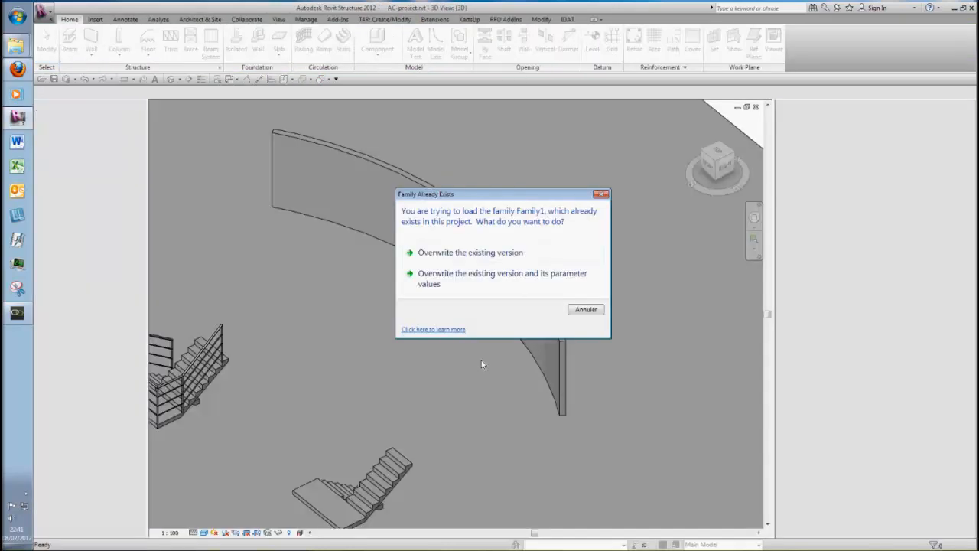
{"action": "left_click", "coordinate": [465, 278]}
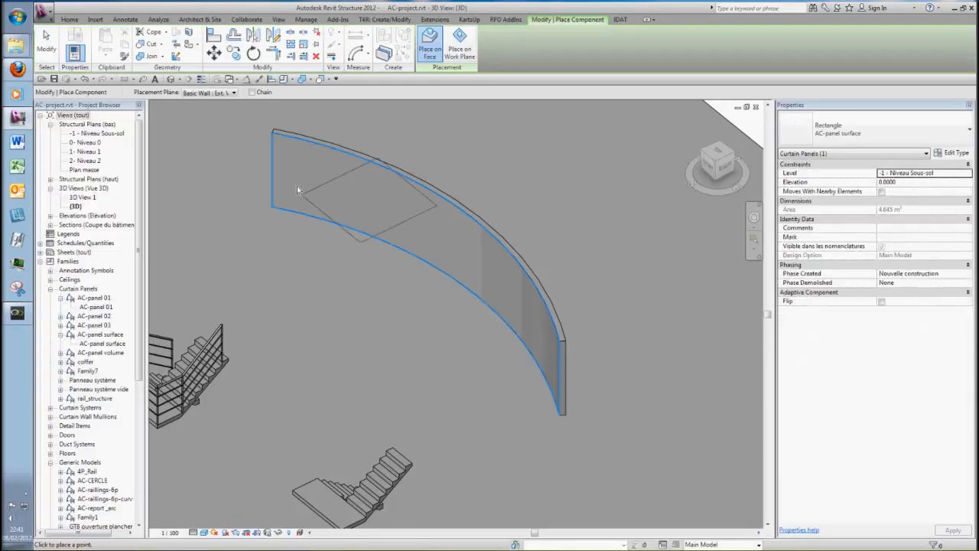
Step: Choose the Family1 type and place the component between the two upper end corners of the curved wall
{"action": "left_click", "coordinate": [867, 140]}
{"action": "scroll", "coordinate": [833, 260], "scroll_direction": "down", "scroll_amount": 2}
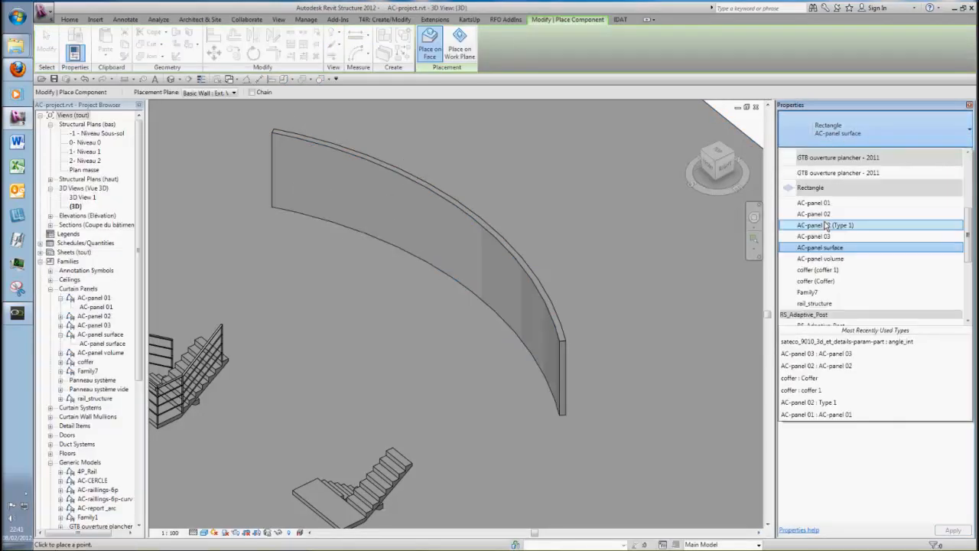
{"action": "scroll", "coordinate": [831, 287], "scroll_direction": "up", "scroll_amount": 2}
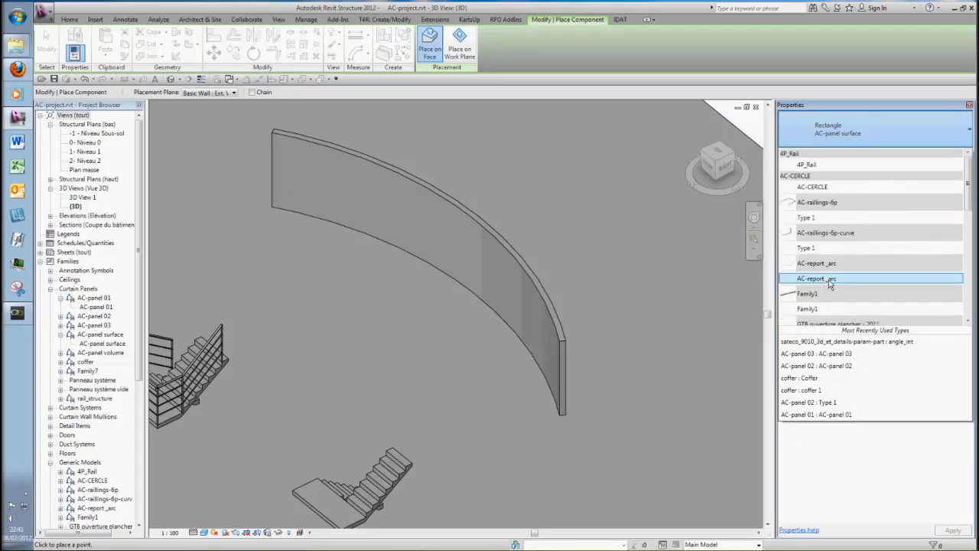
{"action": "left_click", "coordinate": [822, 308]}
{"action": "left_click", "coordinate": [272, 135]}
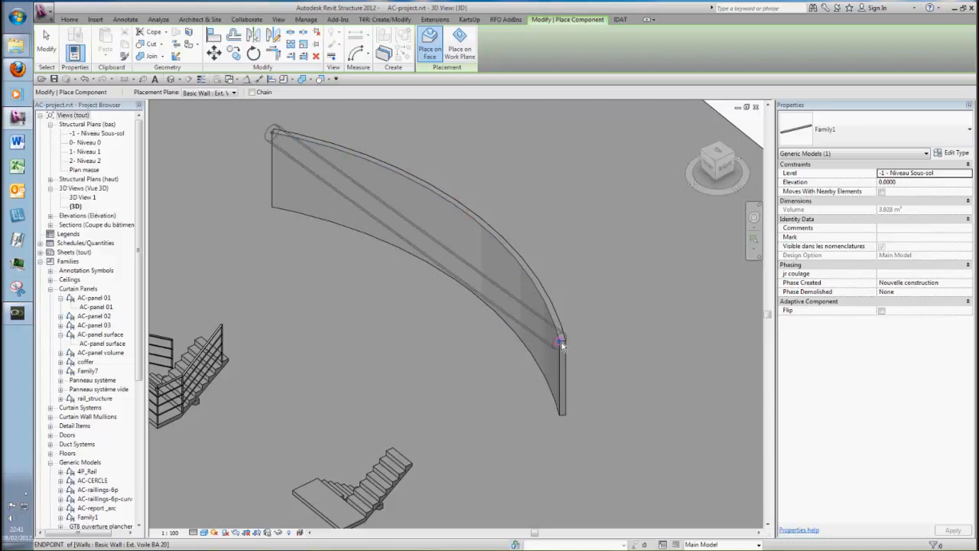
{"action": "left_click", "coordinate": [452, 376]}
{"action": "key", "text": "Escape"}
Step: Examine how the tube component attaches to the curved wall's upper end corners
{"action": "middle_click_drag", "start_coordinate": [386, 377], "coordinate": [380, 280], "text": "shift"}
{"action": "left_click", "coordinate": [378, 281]}
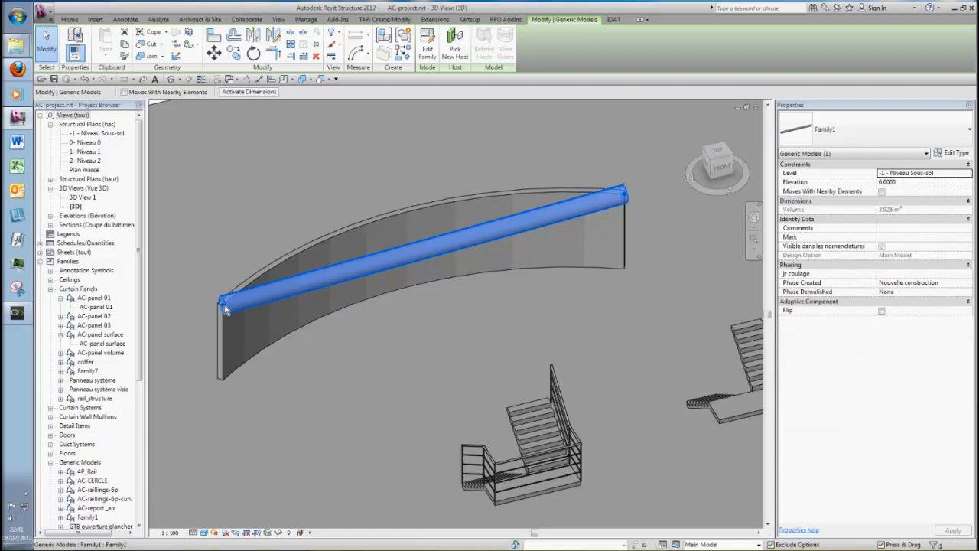
{"action": "left_click", "coordinate": [205, 304]}
{"action": "scroll", "coordinate": [205, 304], "scroll_direction": "up", "scroll_amount": 3}
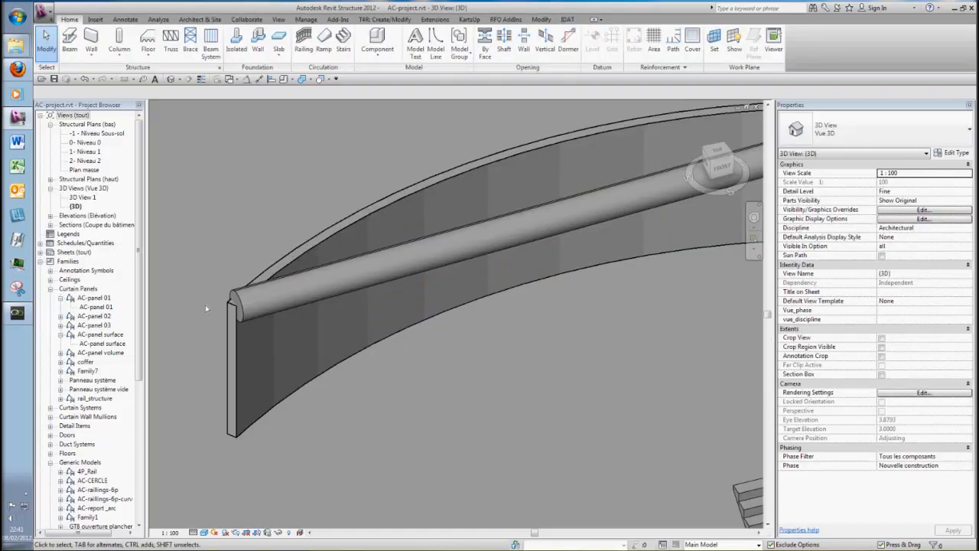
{"action": "scroll", "coordinate": [230, 310], "scroll_direction": "down", "scroll_amount": 2}
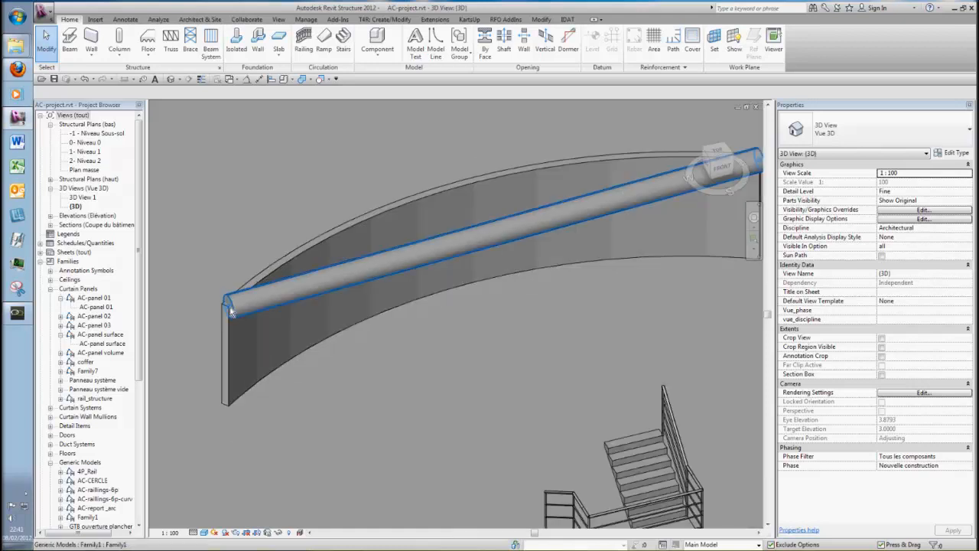
{"action": "left_click", "coordinate": [230, 311]}
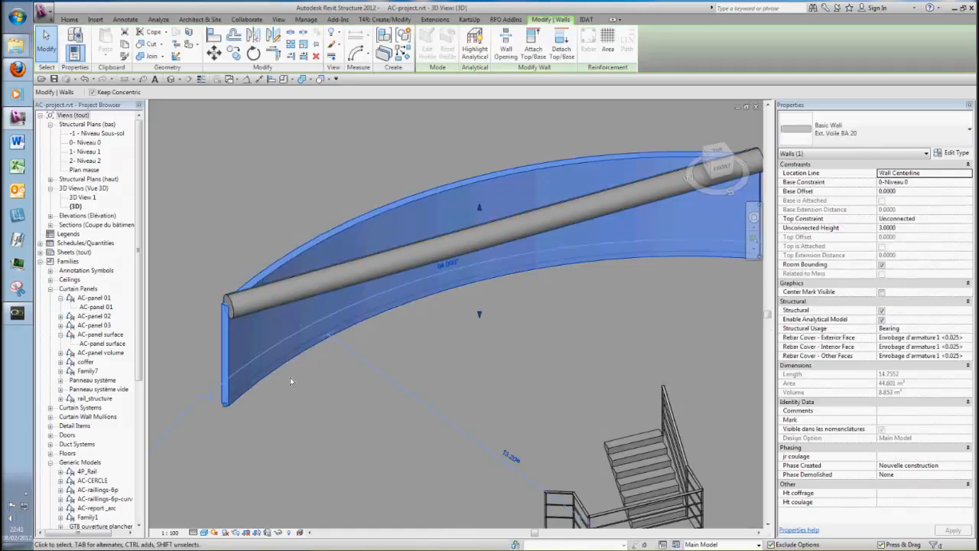
{"action": "left_click", "coordinate": [290, 377]}
Step: Rehost the Family1 component with Pick New Host, placing its two points at the curved wall's lower end corners
{"action": "left_click", "coordinate": [263, 302]}
{"action": "scroll", "coordinate": [355, 377], "scroll_direction": "down", "scroll_amount": 2}
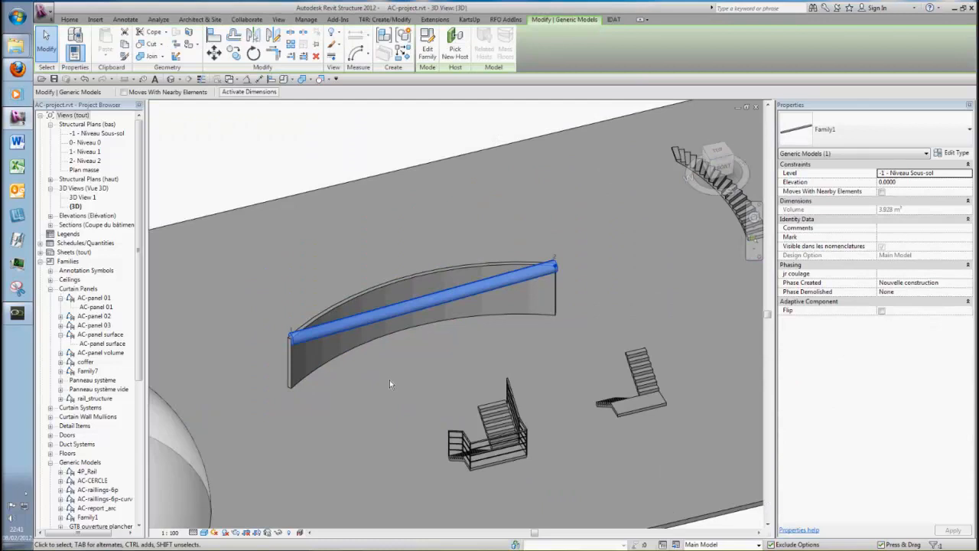
{"action": "scroll", "coordinate": [390, 379], "scroll_direction": "up", "scroll_amount": 1}
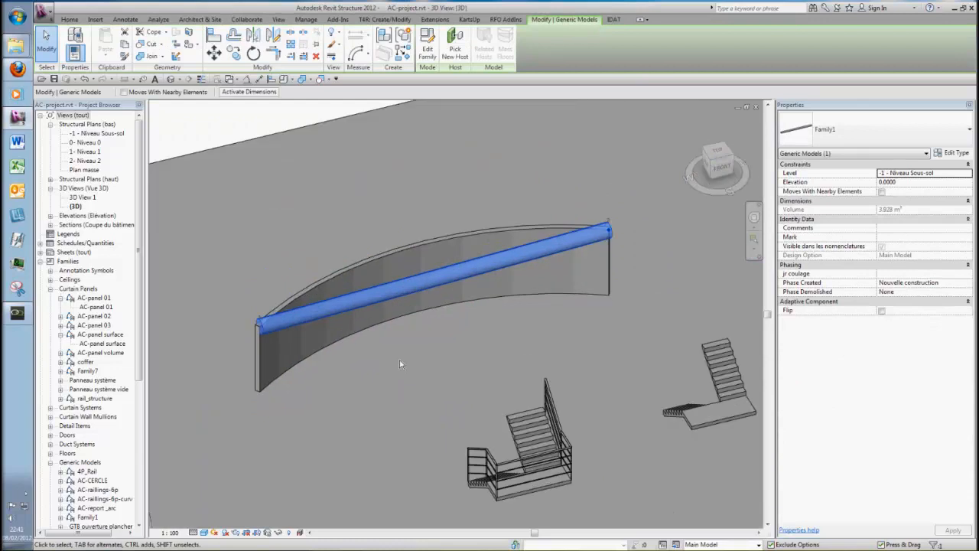
{"action": "left_click", "coordinate": [454, 48]}
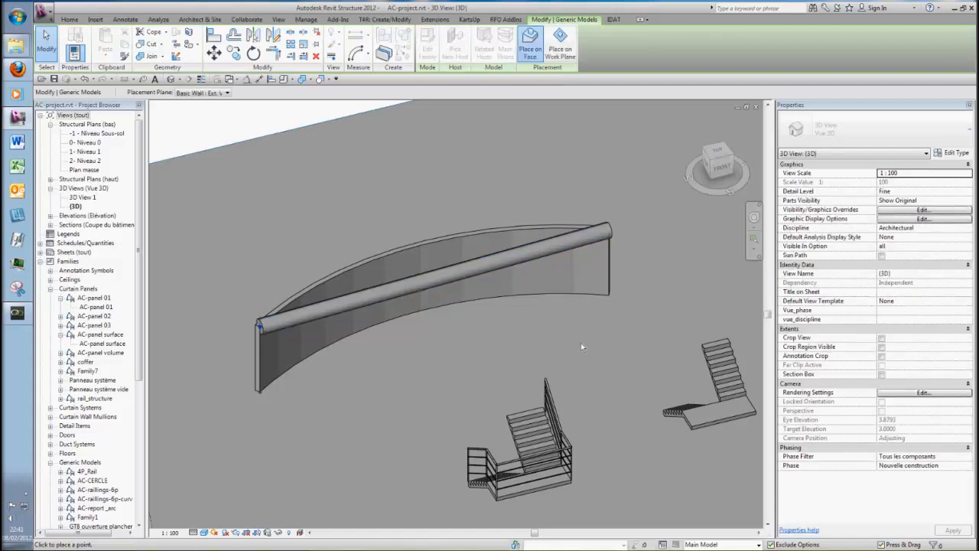
{"action": "left_click", "coordinate": [610, 300]}
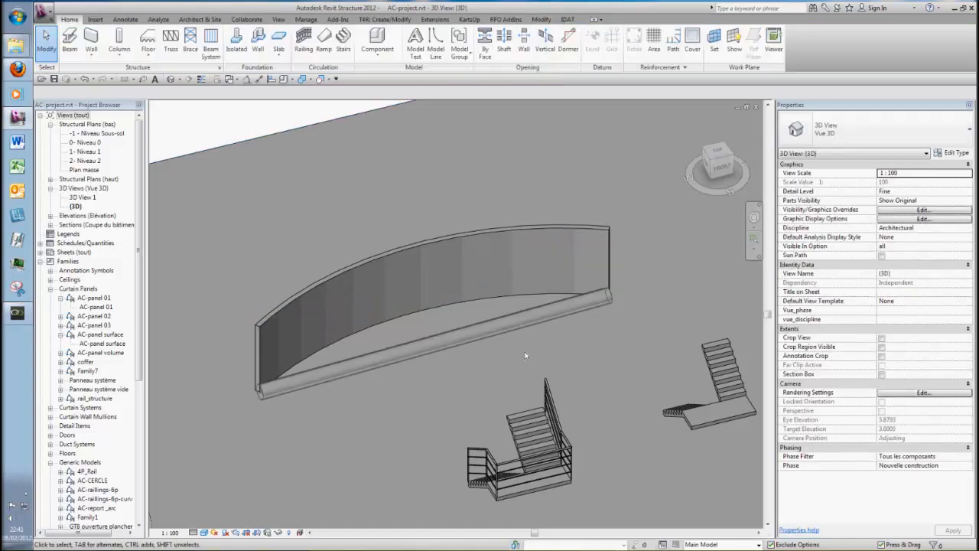
Step: Rehost only the adaptive point at the wall's near lower corner to the upper corner of the same wall end
{"action": "scroll", "coordinate": [257, 396], "scroll_direction": "up", "scroll_amount": 3}
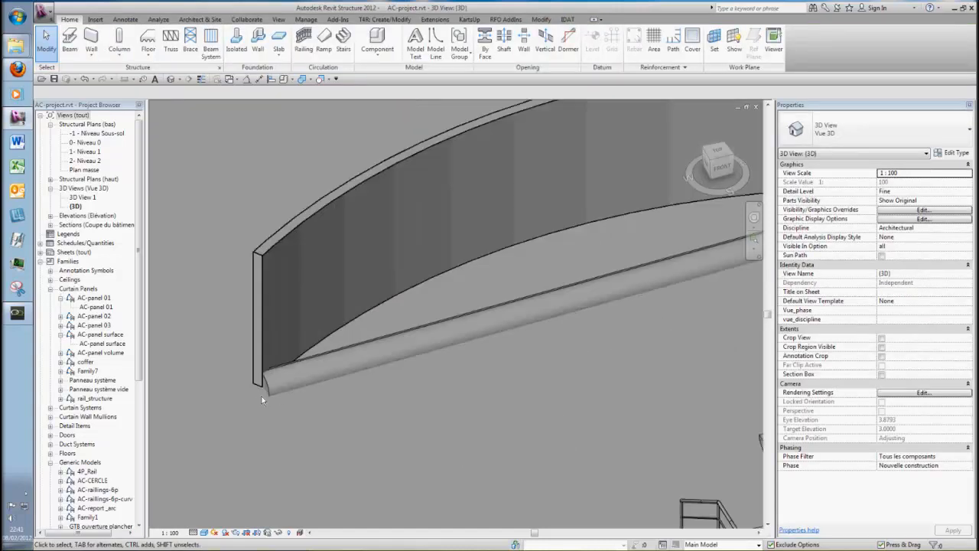
{"action": "left_click", "coordinate": [264, 387]}
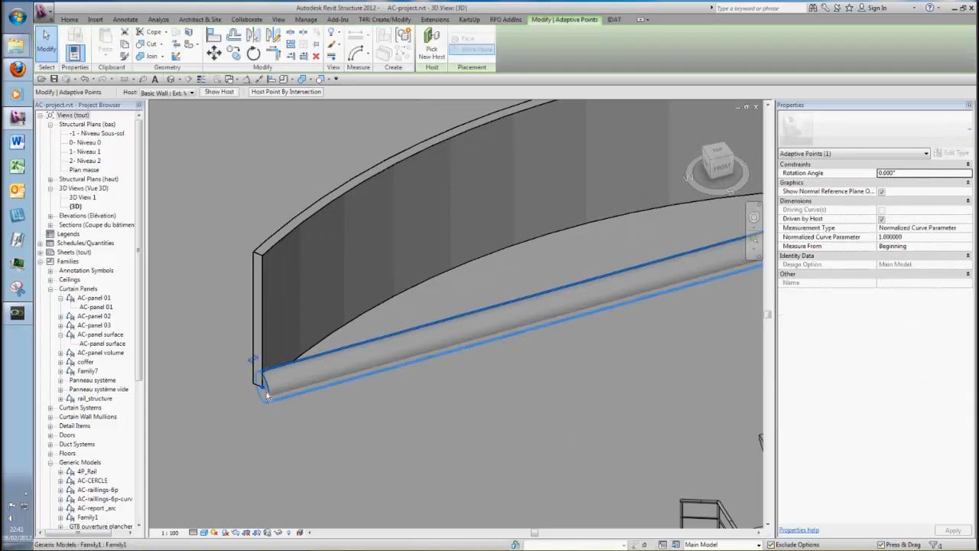
{"action": "left_click", "coordinate": [440, 48]}
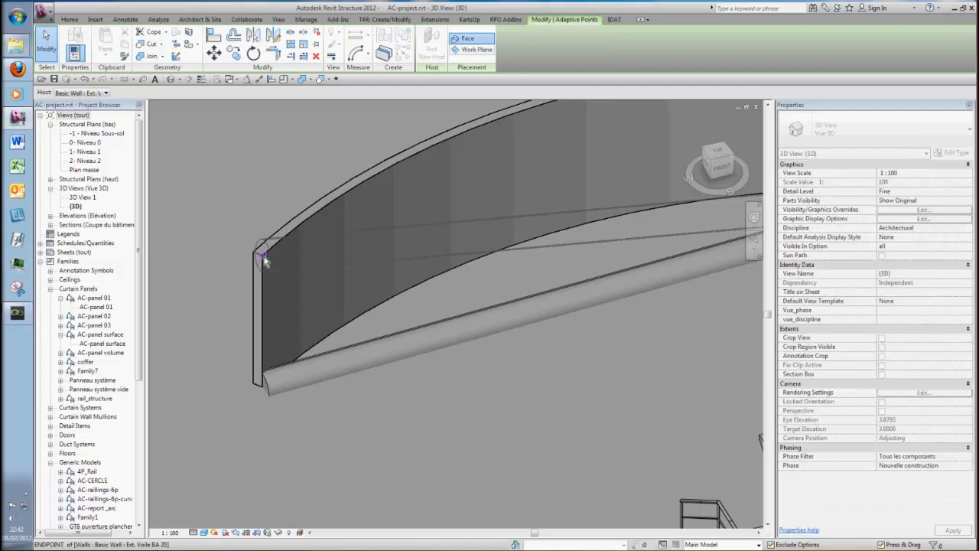
{"action": "left_click", "coordinate": [264, 257]}
{"action": "left_click", "coordinate": [336, 447]}
Step: Examine the sloped tube between the wall's opposite corners and select the component
{"action": "scroll", "coordinate": [337, 446], "scroll_direction": "down", "scroll_amount": 3}
{"action": "middle_click_drag", "start_coordinate": [361, 437], "coordinate": [369, 405], "text": "shift"}
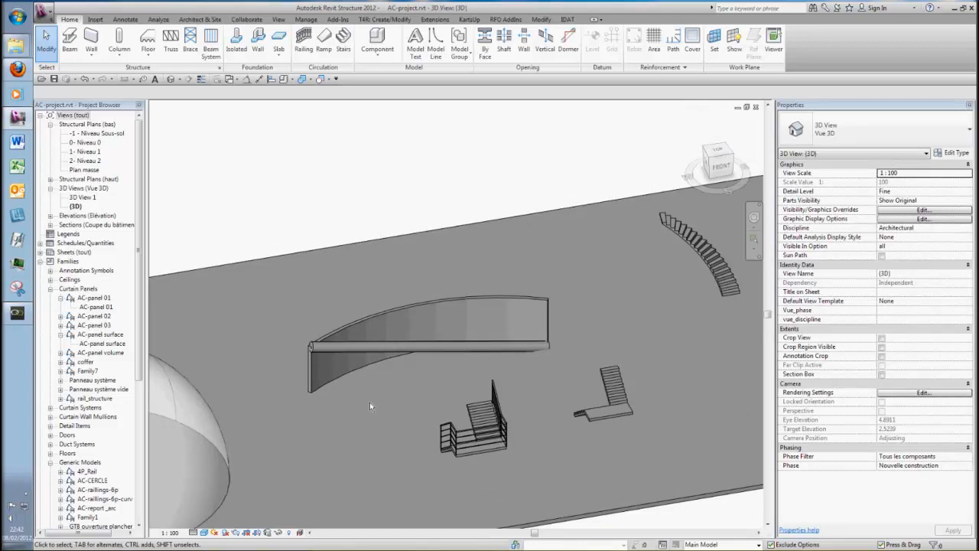
{"action": "scroll", "coordinate": [394, 382], "scroll_direction": "up", "scroll_amount": 2}
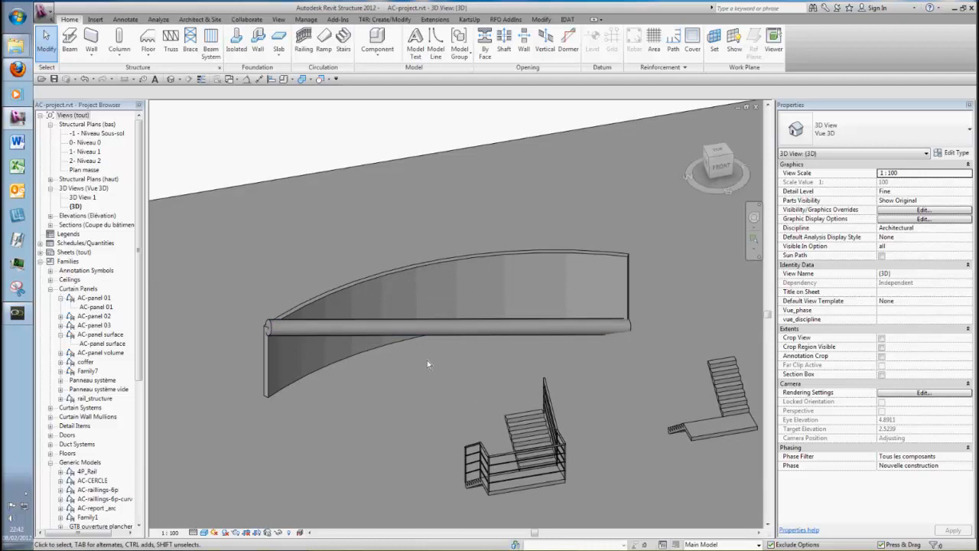
{"action": "scroll", "coordinate": [426, 360], "scroll_direction": "down", "scroll_amount": 2}
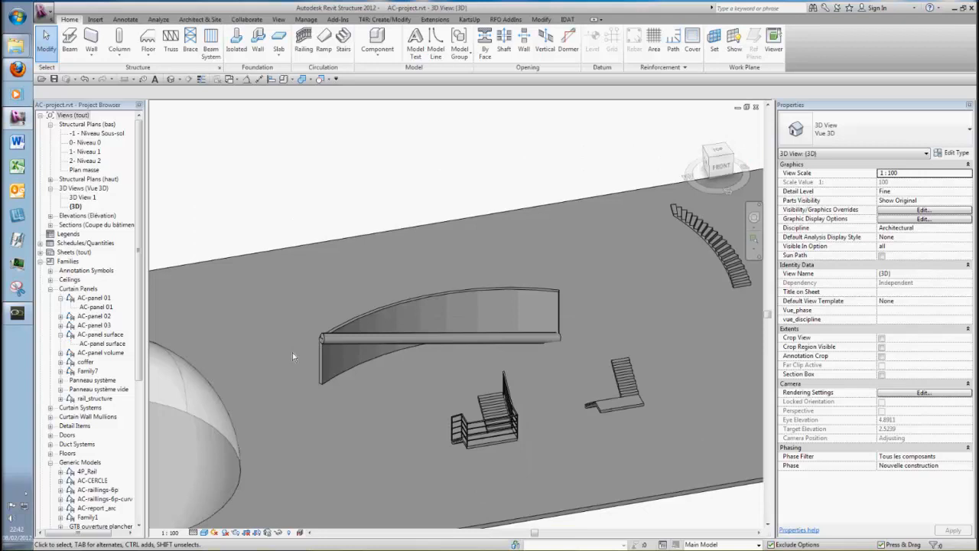
{"action": "middle_click_drag", "start_coordinate": [292, 352], "coordinate": [264, 349], "text": "shift"}
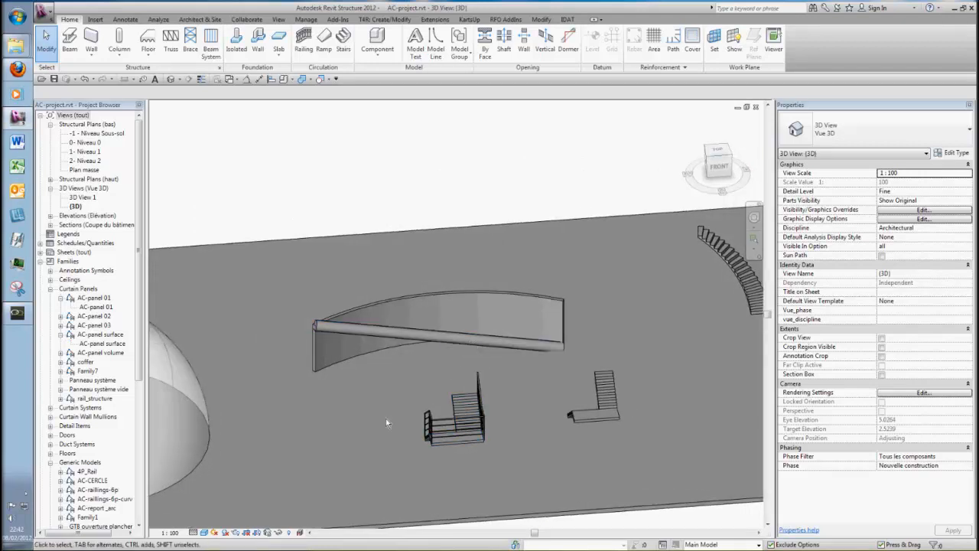
{"action": "left_click", "coordinate": [426, 364]}
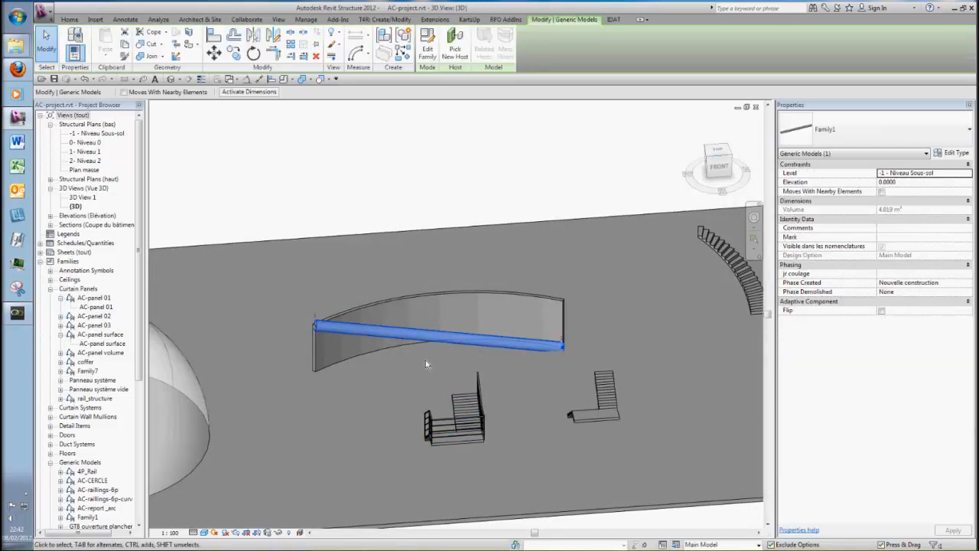
Step: Delete the tube component placed on the curved wall and return to the Family1 family
{"action": "key", "text": "Delete"}
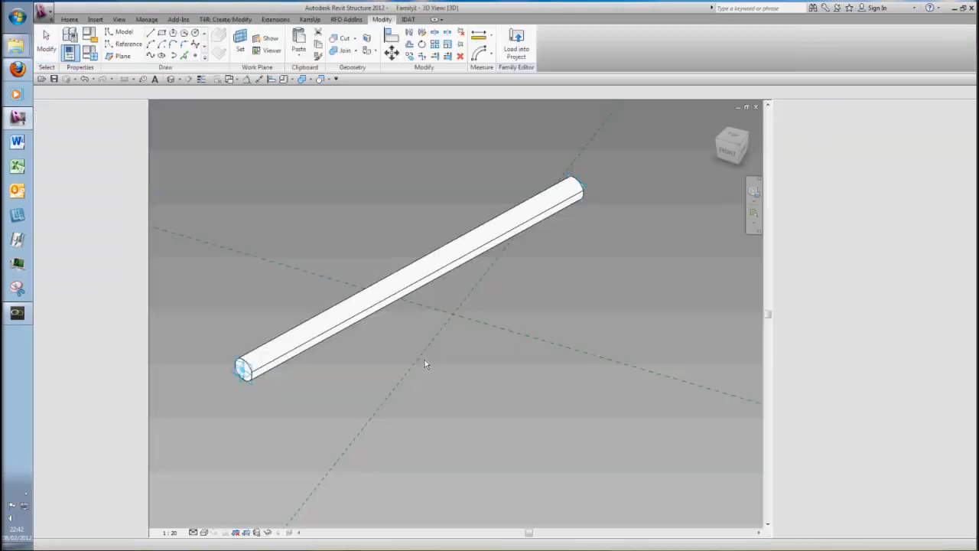
Step: Delete the tube form between the two adaptive points while keeping the reference line
{"action": "left_click", "coordinate": [372, 330]}
{"action": "key", "text": "Delete"}
{"action": "middle_click_drag", "start_coordinate": [345, 396], "coordinate": [394, 403], "text": "shift"}
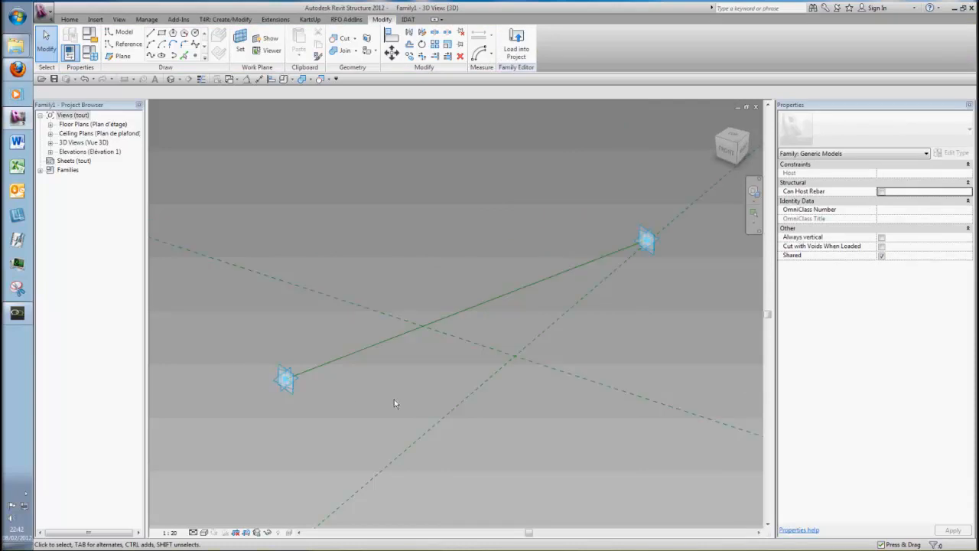
Step: Check the webinar's chat messages and attendee list in Firefox, and return to the Family1 view in Revit
{"action": "left_click", "coordinate": [286, 377]}
{"action": "left_click", "coordinate": [20, 73]}
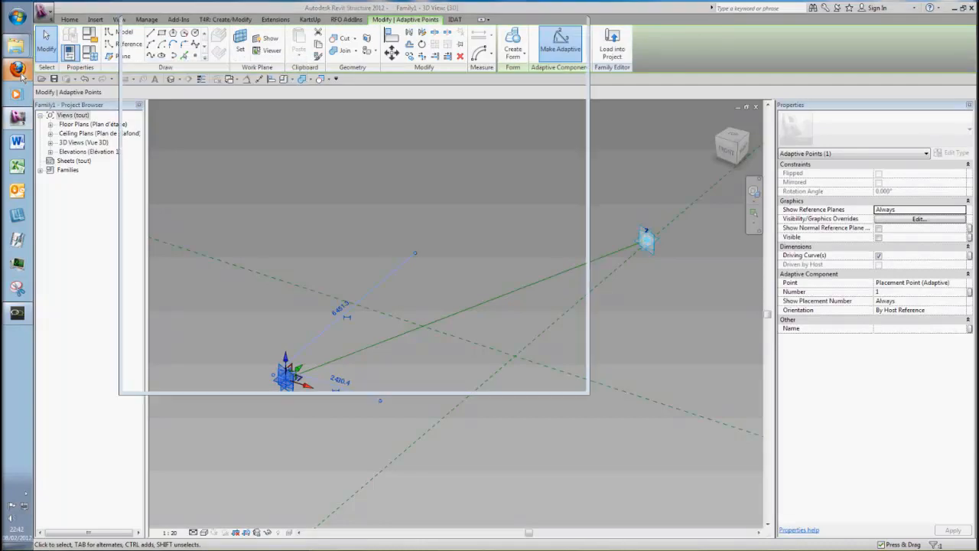
{"action": "left_click", "coordinate": [229, 319]}
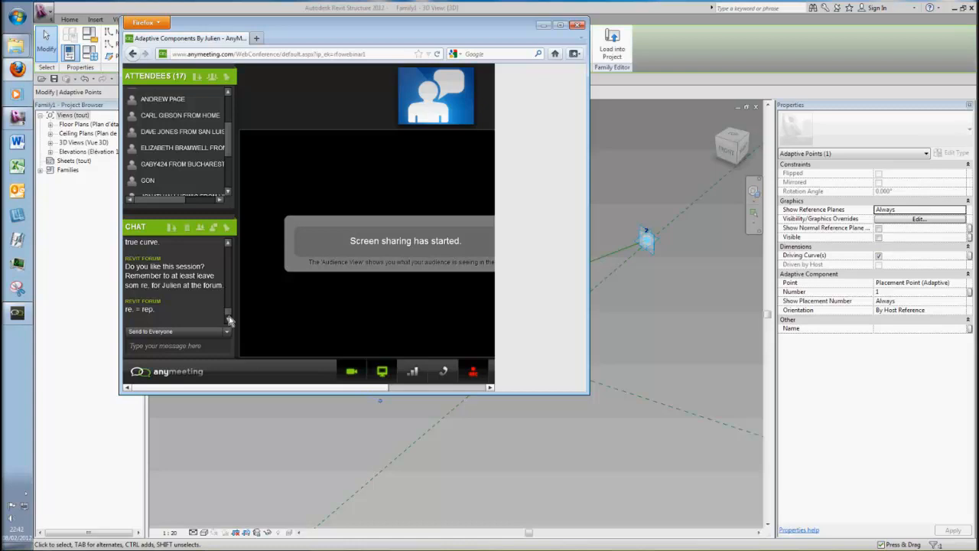
{"action": "left_click", "coordinate": [264, 409]}
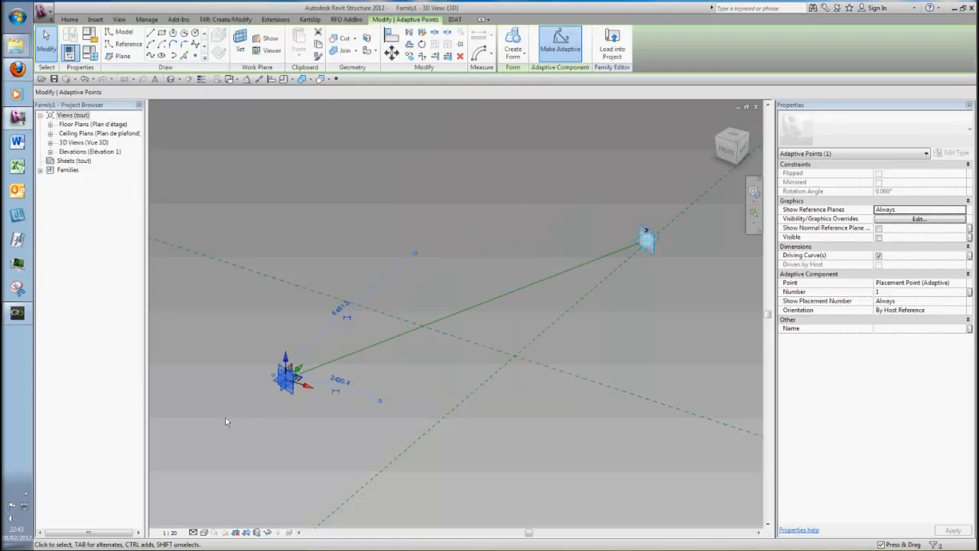
{"action": "left_click", "coordinate": [16, 69]}
{"action": "left_click_drag", "start_coordinate": [229, 149], "coordinate": [228, 188]}
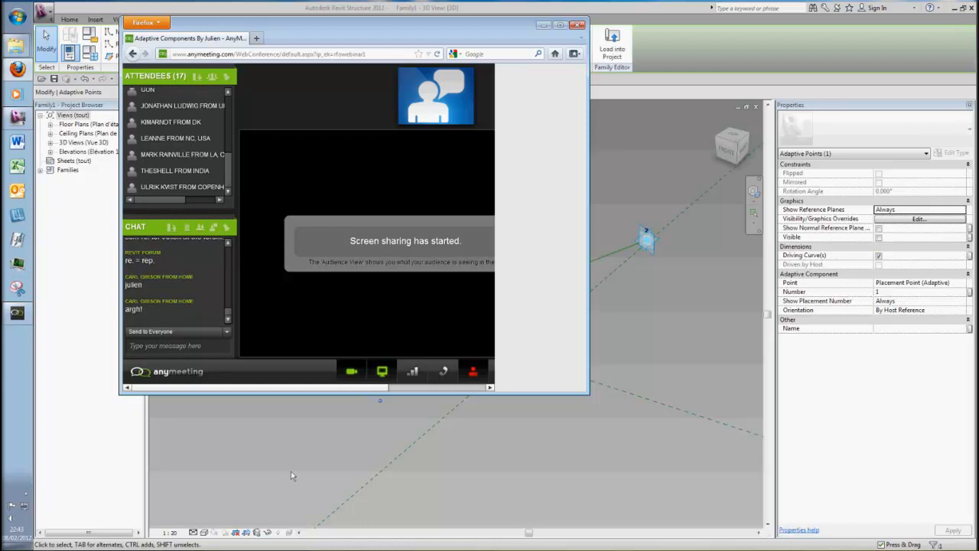
{"action": "left_click", "coordinate": [374, 403]}
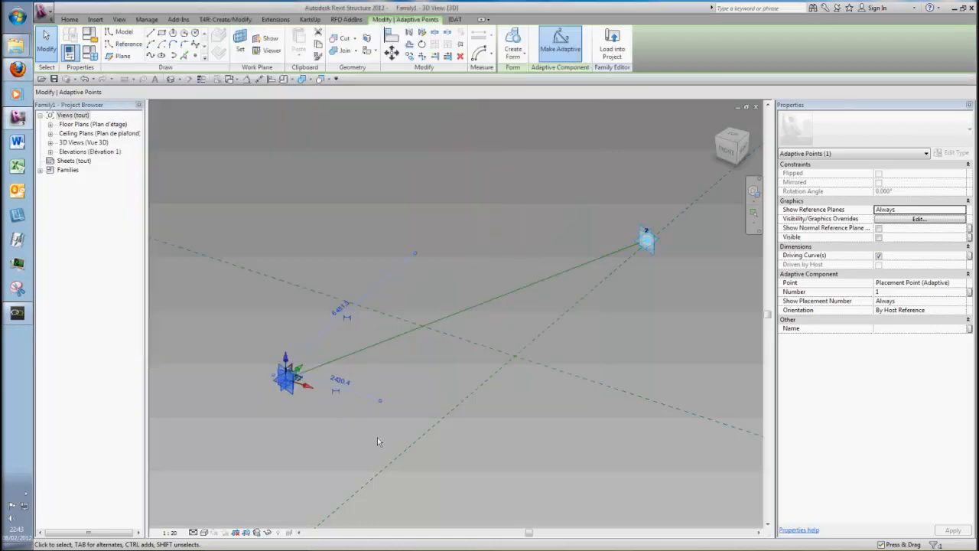
Step: Turn off Driving Curve(s) for adaptive point 1 at the near end of the reference line
{"action": "left_click", "coordinate": [296, 441]}
{"action": "mouse_move", "coordinate": [301, 433]}
{"action": "middle_mouse_down", "text": "shift"}
{"action": "mouse_move", "coordinate": [327, 434]}
{"action": "mouse_move", "coordinate": [303, 434]}
{"action": "middle_mouse_up", "text": "shift"}
{"action": "left_click", "coordinate": [267, 365]}
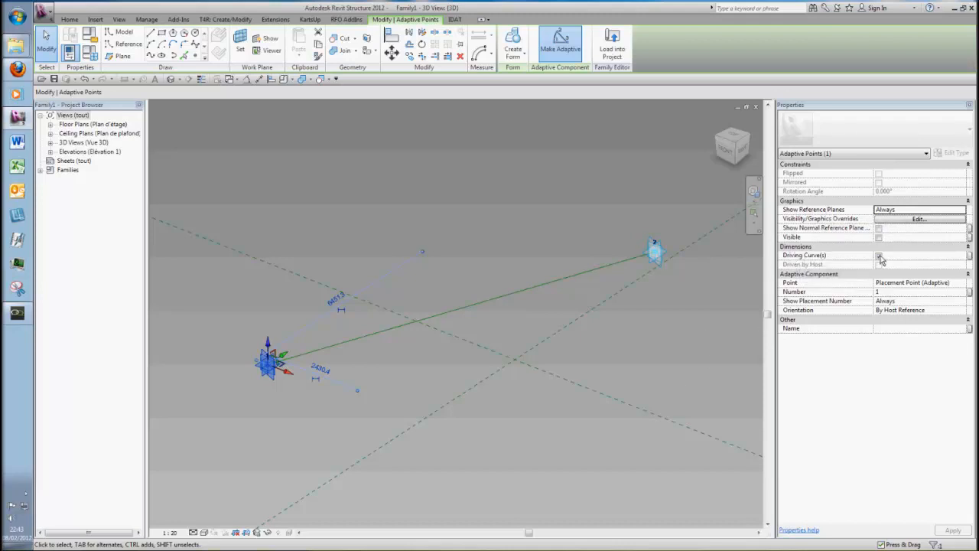
{"action": "left_click", "coordinate": [321, 351]}
{"action": "key", "text": "Escape"}
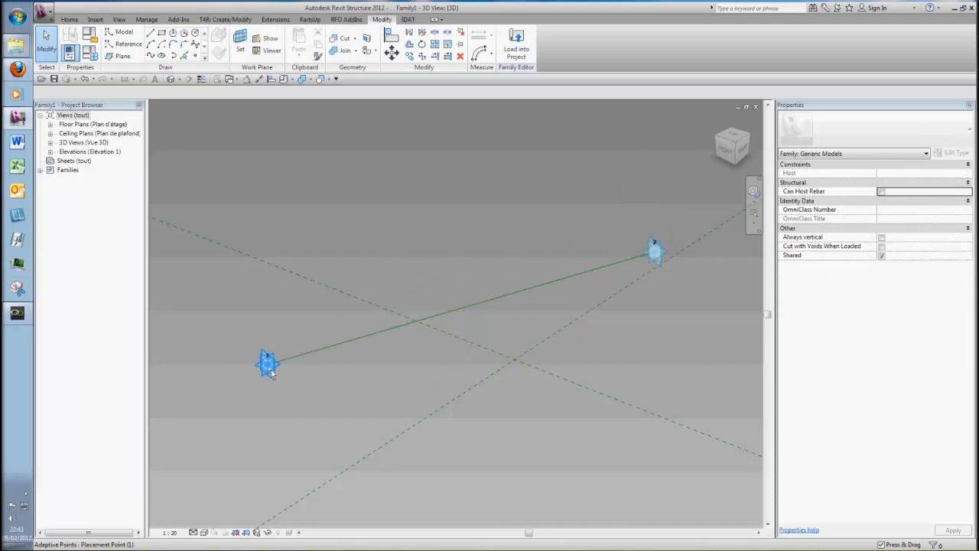
{"action": "left_click", "coordinate": [267, 365]}
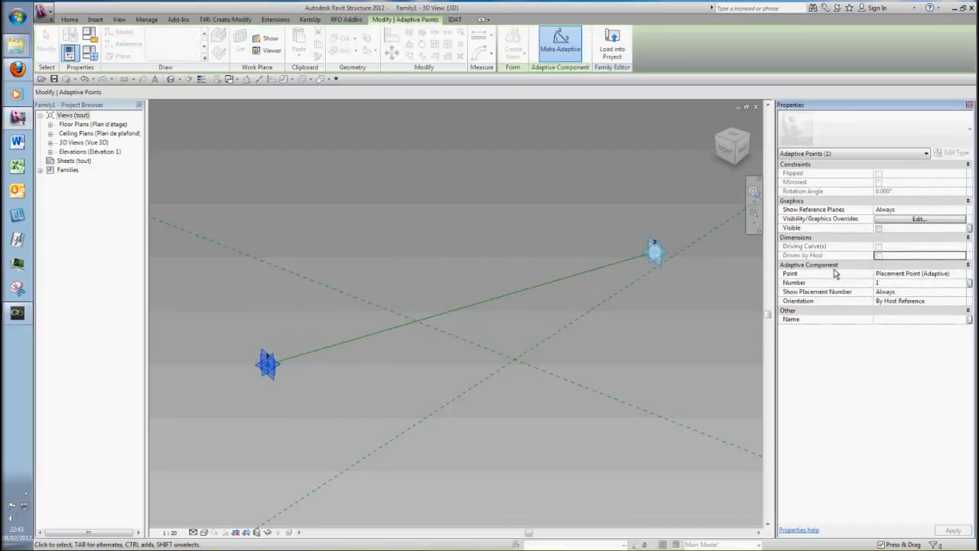
{"action": "left_click", "coordinate": [541, 314]}
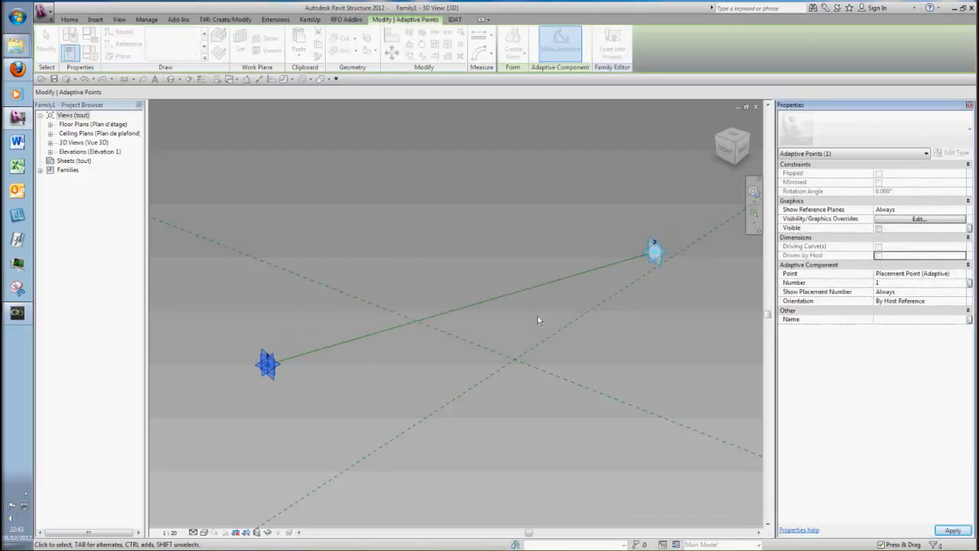
{"action": "left_click", "coordinate": [476, 280]}
{"action": "left_click", "coordinate": [267, 362]}
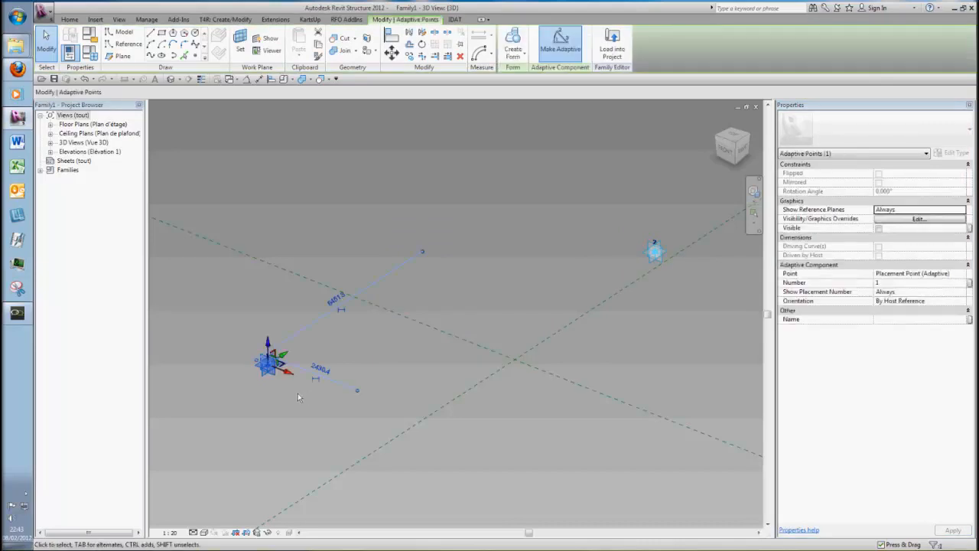
{"action": "left_click", "coordinate": [299, 385]}
Step: Connect the two adaptive points with a spline through points and make it a reference line
{"action": "left_click", "coordinate": [267, 364]}
{"action": "left_click", "coordinate": [654, 251], "text": "ctrl"}
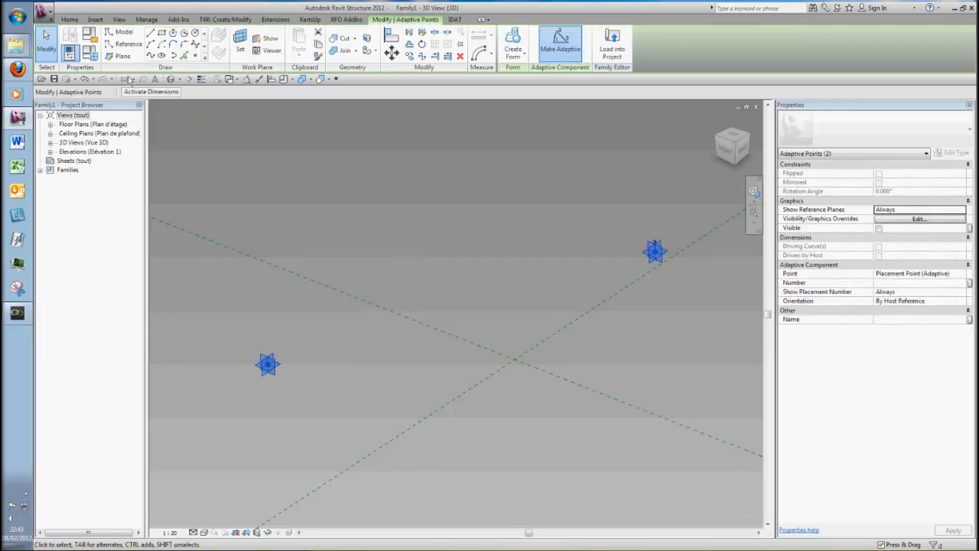
{"action": "left_click", "coordinate": [162, 55]}
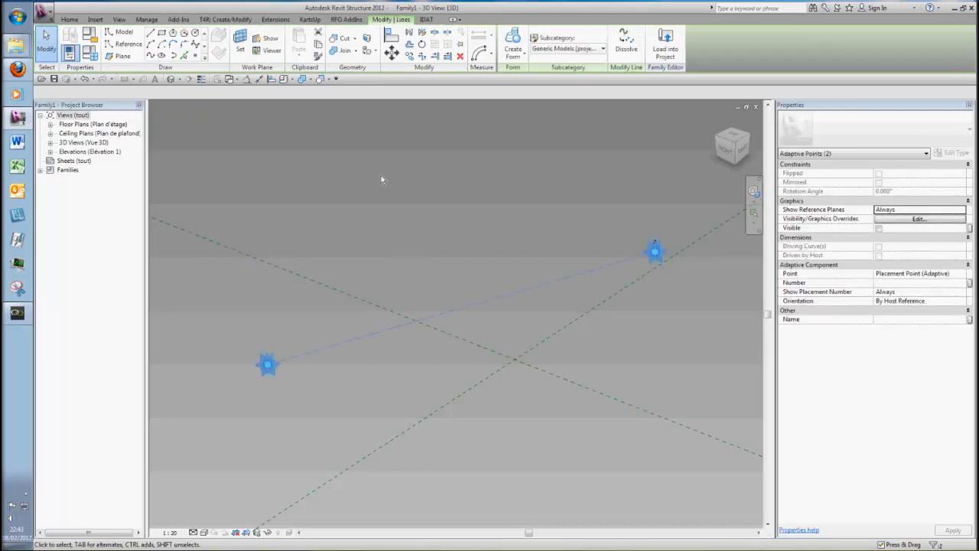
{"action": "left_click", "coordinate": [527, 296]}
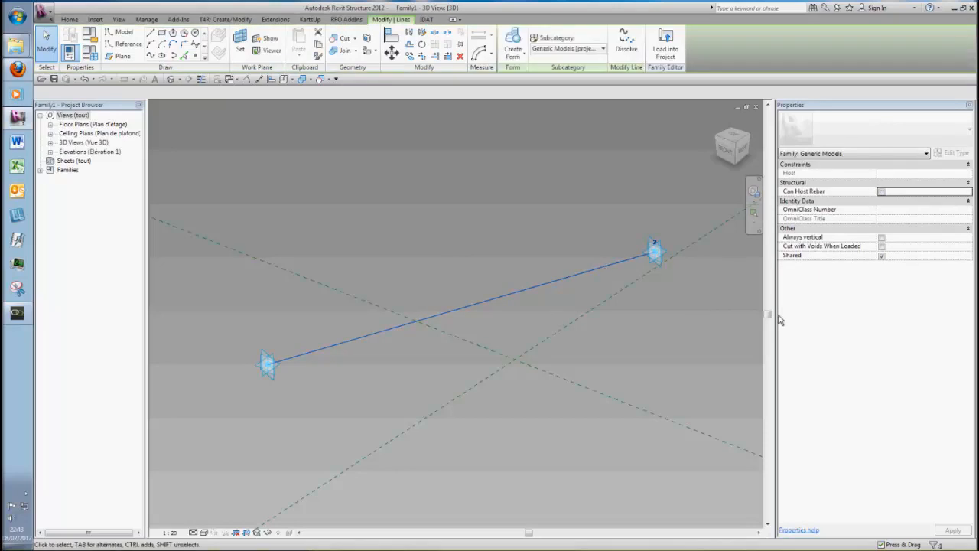
{"action": "left_click", "coordinate": [876, 256]}
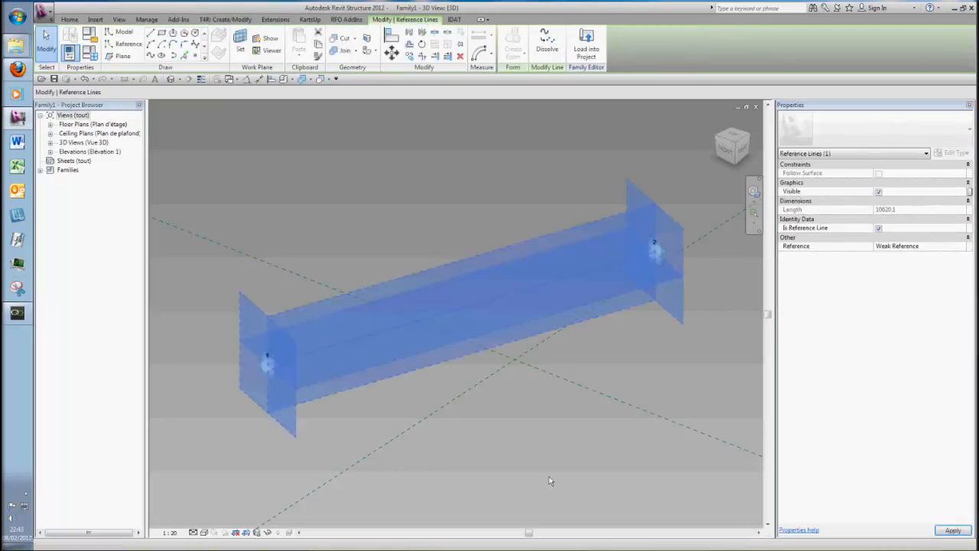
{"action": "left_click", "coordinate": [447, 454]}
Step: Change the point type of adaptive point 1 from a placement point to Reference Point
{"action": "left_click", "coordinate": [267, 362]}
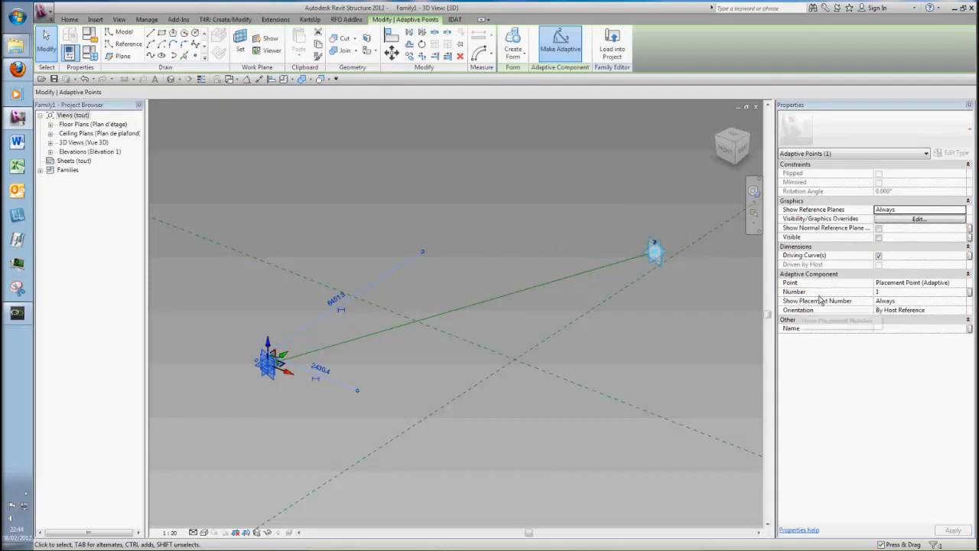
{"action": "left_click", "coordinate": [964, 284]}
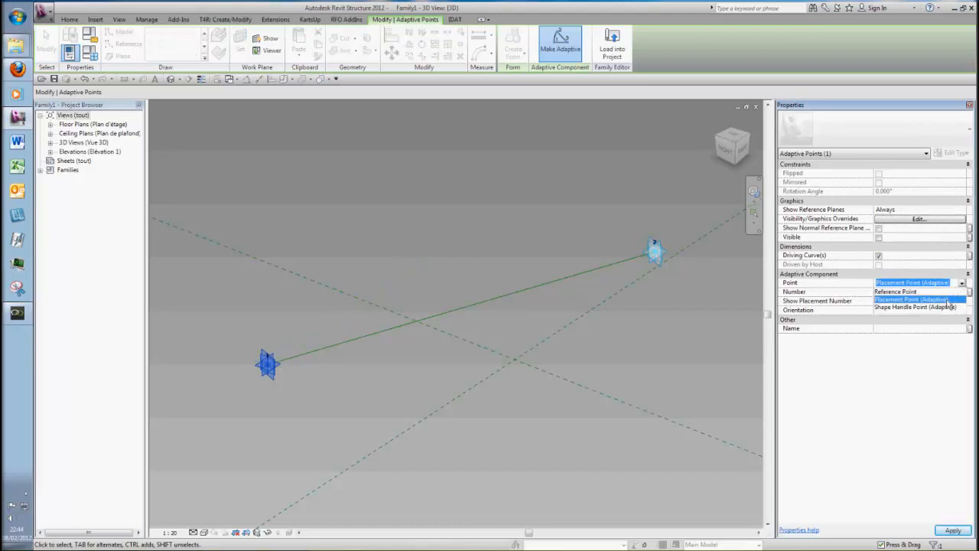
{"action": "left_click", "coordinate": [912, 292]}
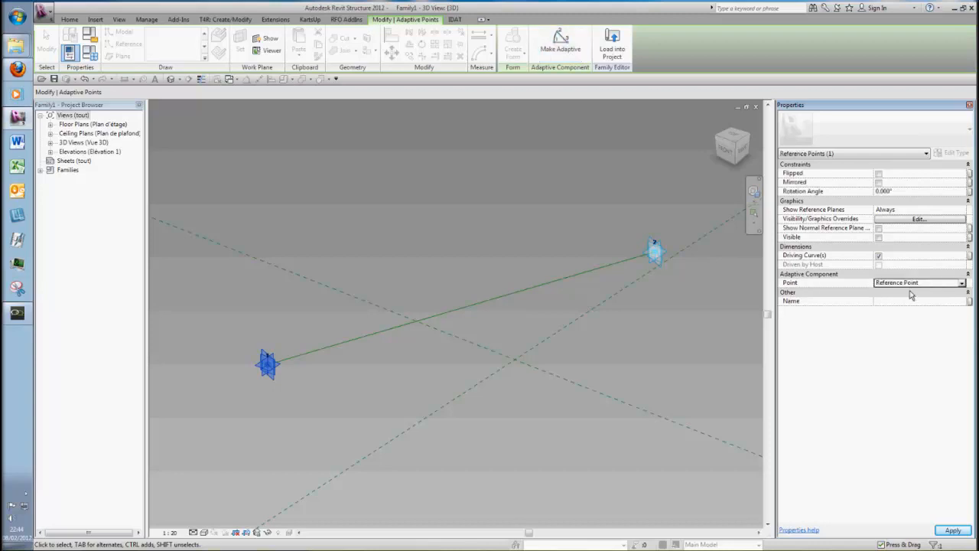
{"action": "left_click", "coordinate": [385, 376]}
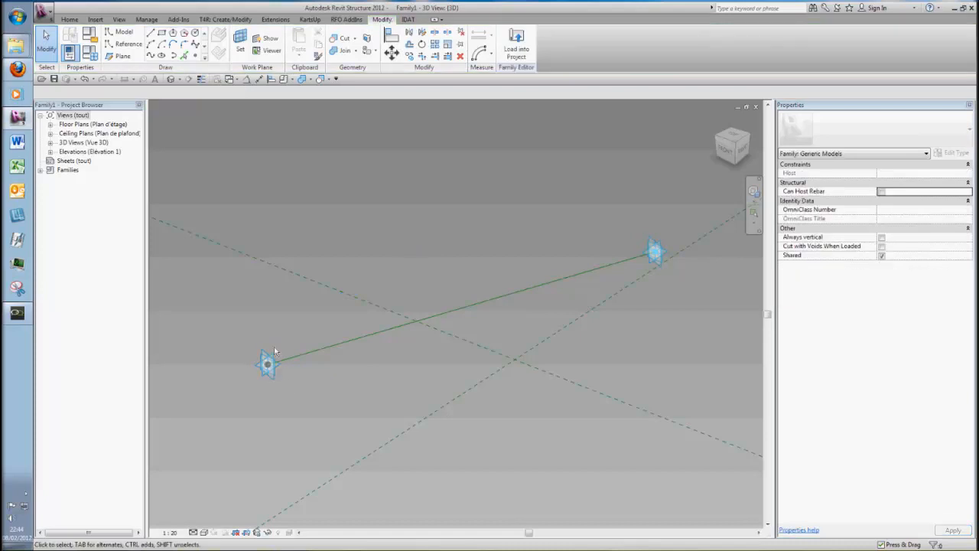
Step: Set the reference point's type to Shape Handle Point (Adaptive), and compare it with the adaptive point at the line's other end
{"action": "left_click", "coordinate": [267, 364]}
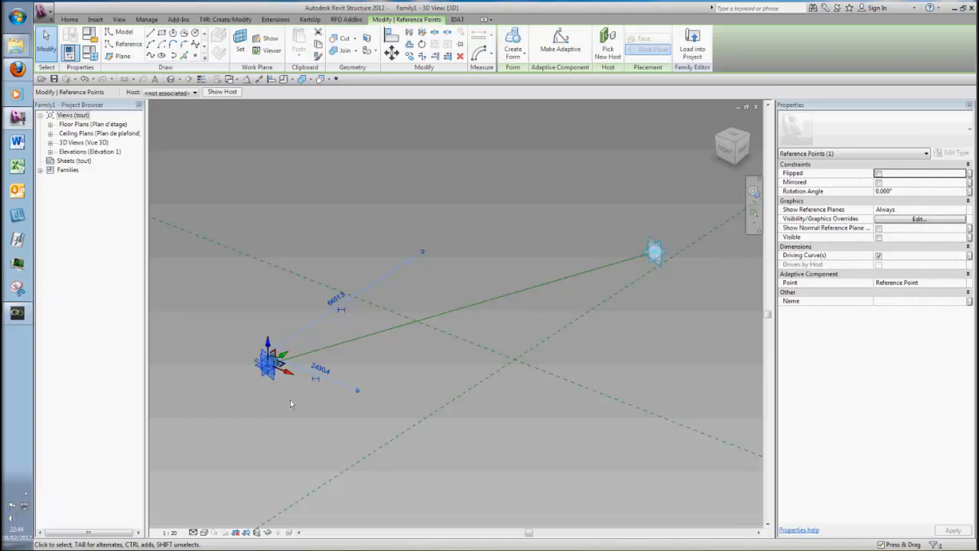
{"action": "left_click", "coordinate": [963, 283]}
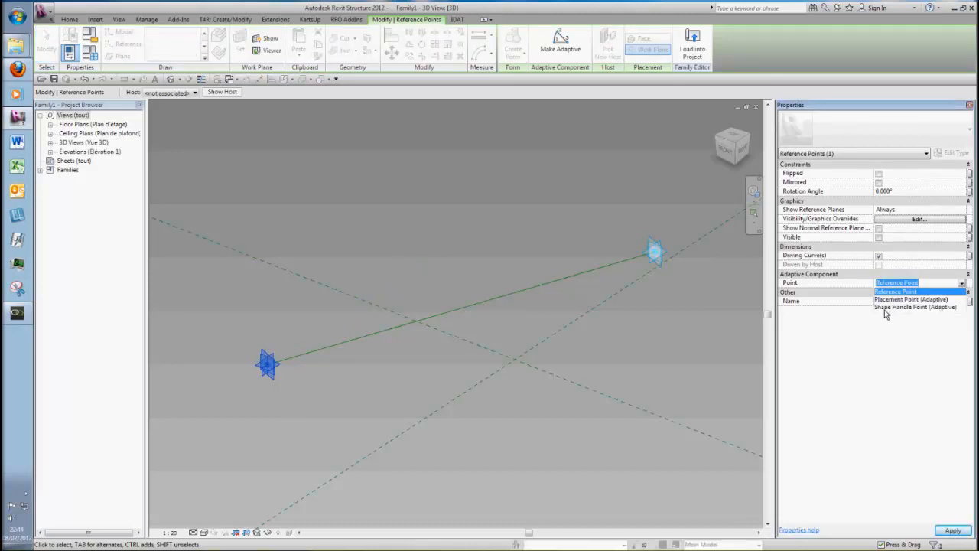
{"action": "left_click", "coordinate": [931, 307]}
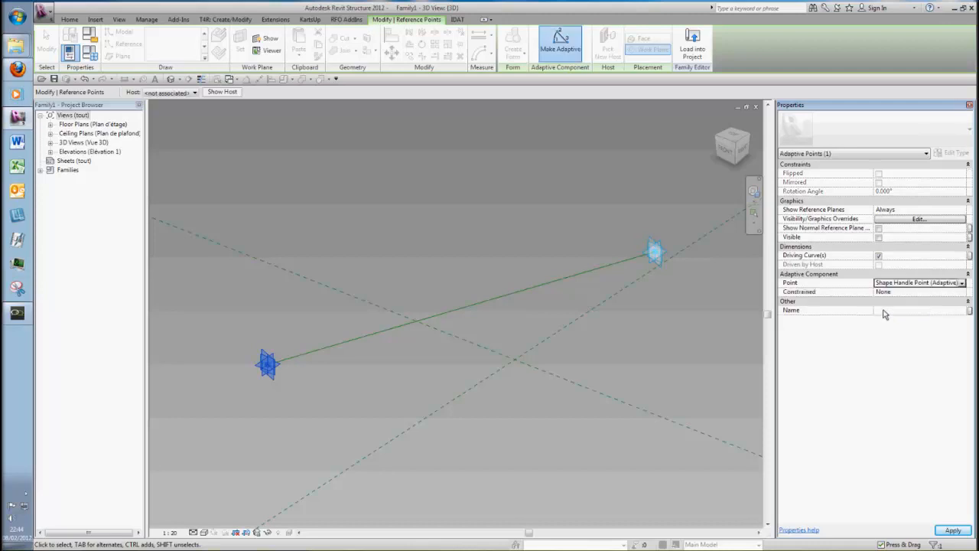
{"action": "left_click", "coordinate": [398, 385]}
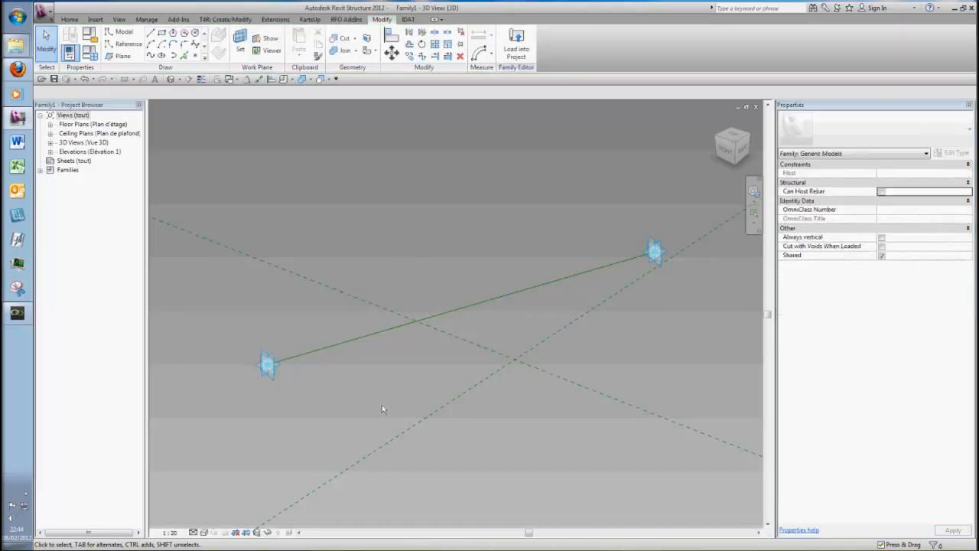
{"action": "left_click", "coordinate": [653, 252]}
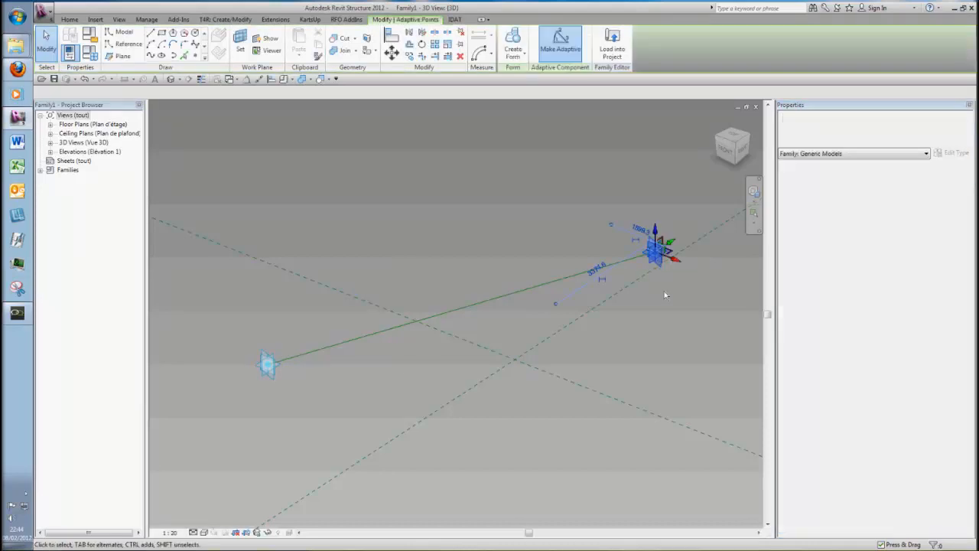
{"action": "left_click", "coordinate": [664, 297]}
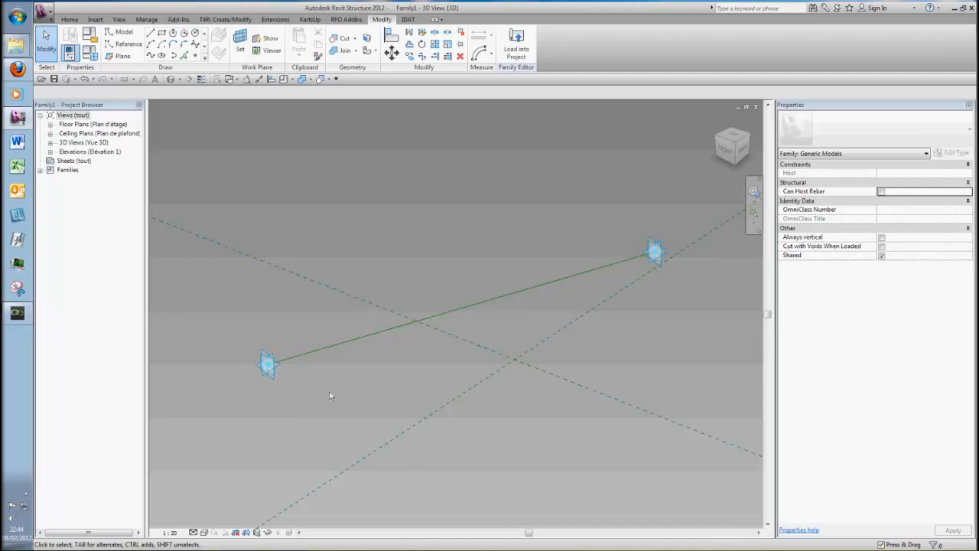
{"action": "left_click", "coordinate": [264, 366]}
{"action": "left_click", "coordinate": [281, 399]}
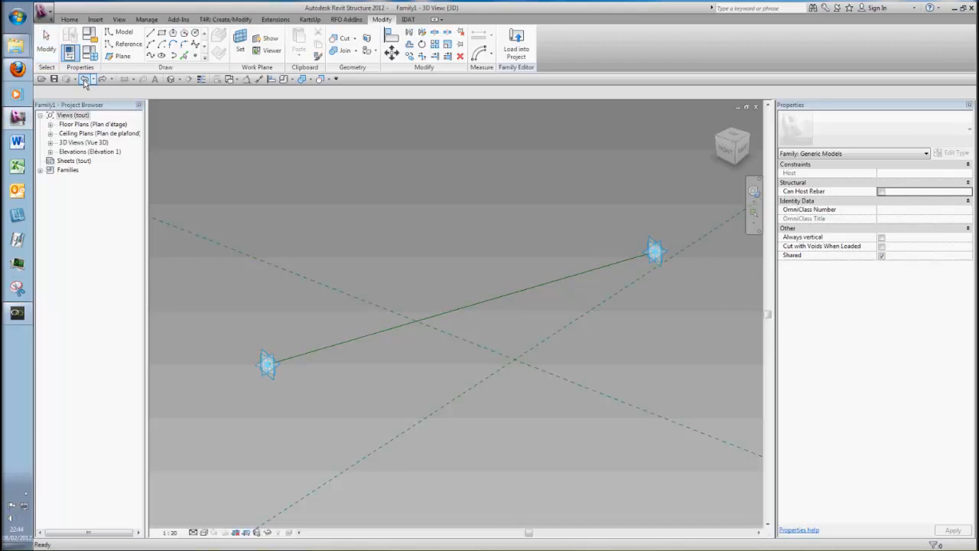
Step: Undo the point and line edits and the form deletion to restore the tube, checking adaptive point 1 on the way
{"action": "left_click", "coordinate": [85, 80]}
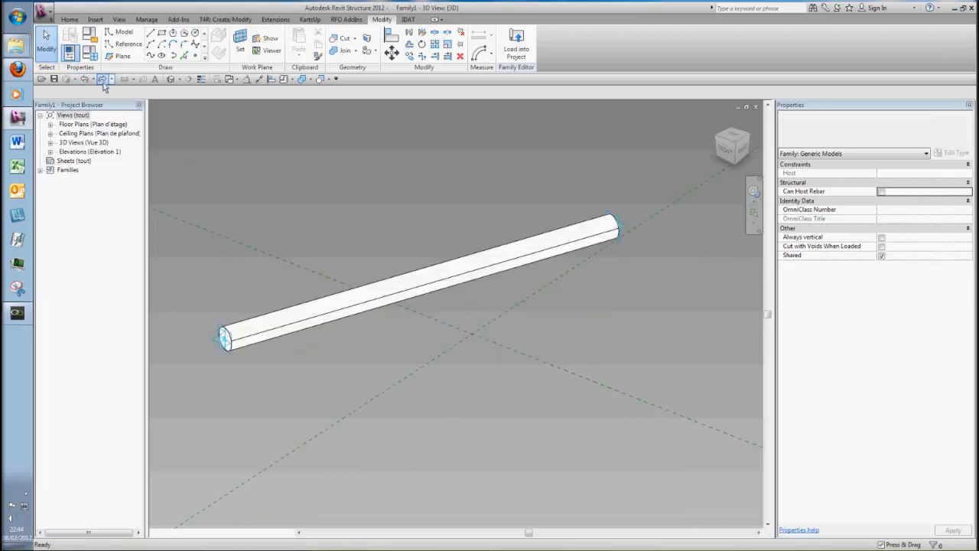
{"action": "left_click", "coordinate": [102, 80]}
{"action": "left_click", "coordinate": [225, 336]}
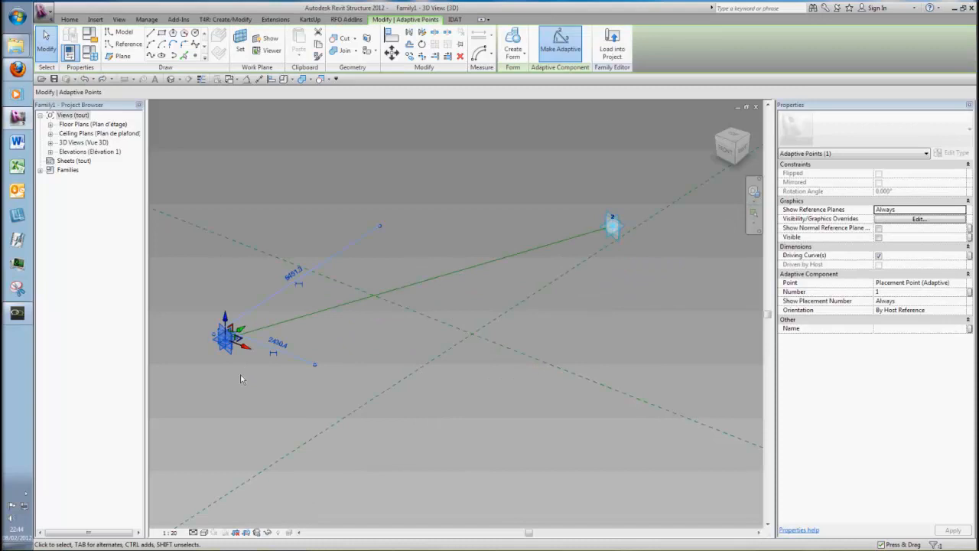
{"action": "left_click", "coordinate": [222, 354]}
{"action": "scroll", "coordinate": [220, 347], "scroll_direction": "up", "scroll_amount": 2}
{"action": "scroll", "coordinate": [309, 381], "scroll_direction": "down", "scroll_amount": 3}
{"action": "scroll", "coordinate": [575, 277], "scroll_direction": "up", "scroll_amount": 2}
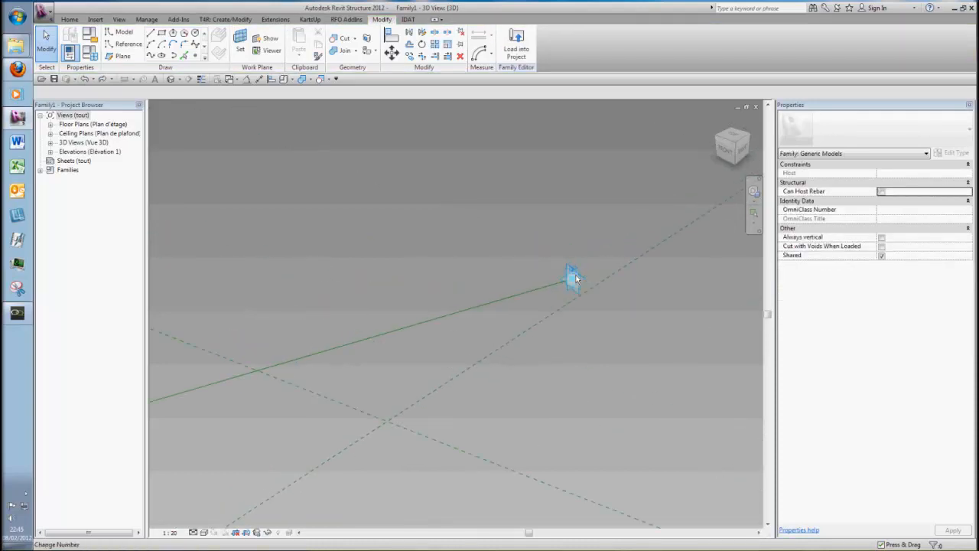
{"action": "scroll", "coordinate": [576, 279], "scroll_direction": "down", "scroll_amount": 2}
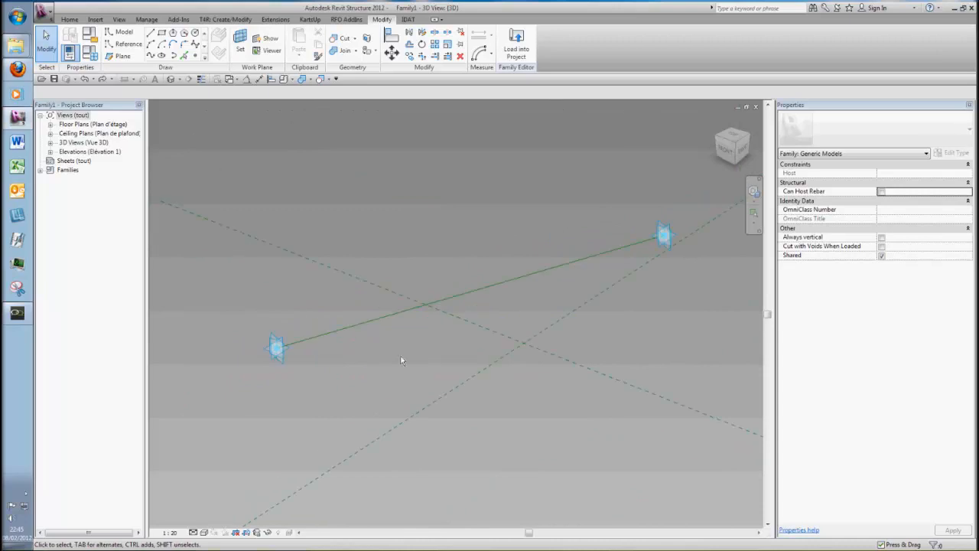
{"action": "left_click", "coordinate": [86, 80]}
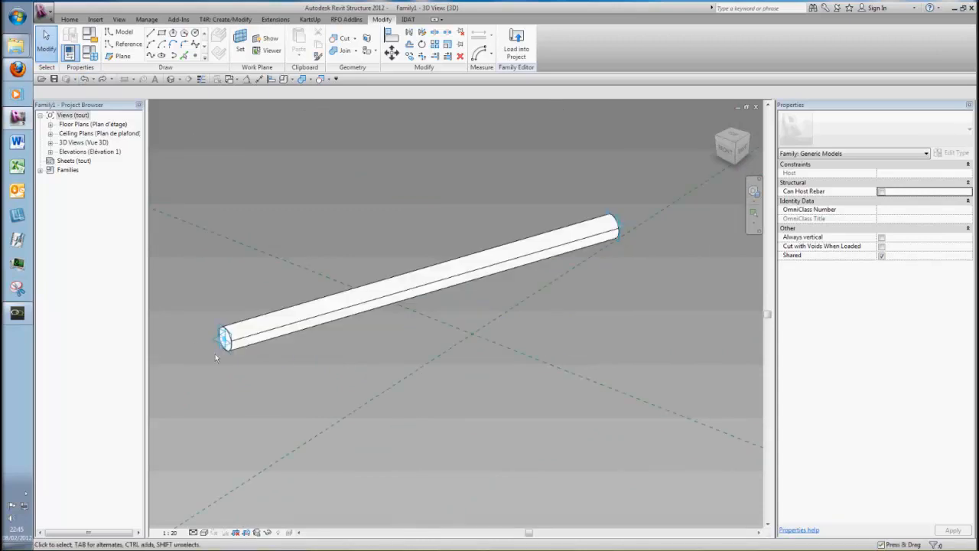
Step: Change adaptive point 1 at the tube's near end from a placement point to Shape Handle Point (Adaptive)
{"action": "scroll", "coordinate": [229, 352], "scroll_direction": "up", "scroll_amount": 3}
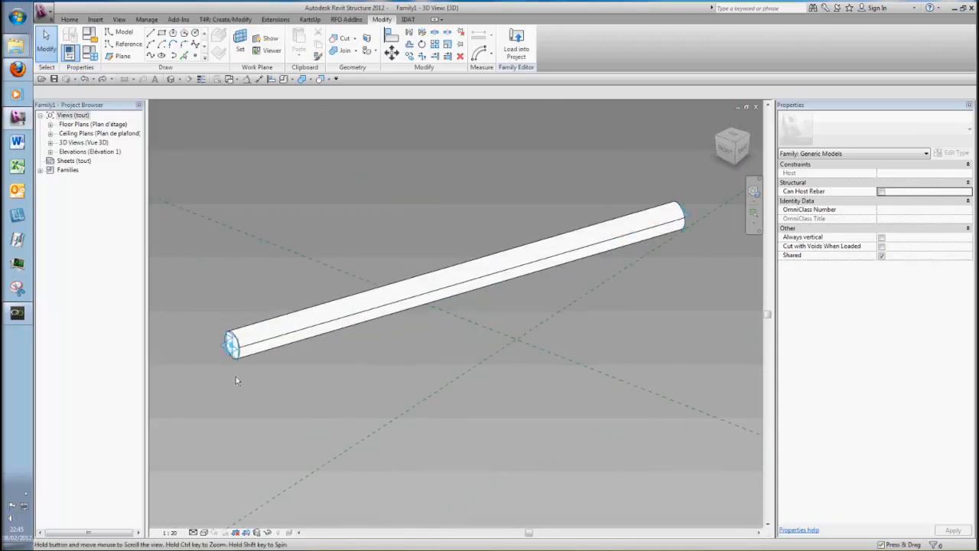
{"action": "left_click", "coordinate": [258, 361]}
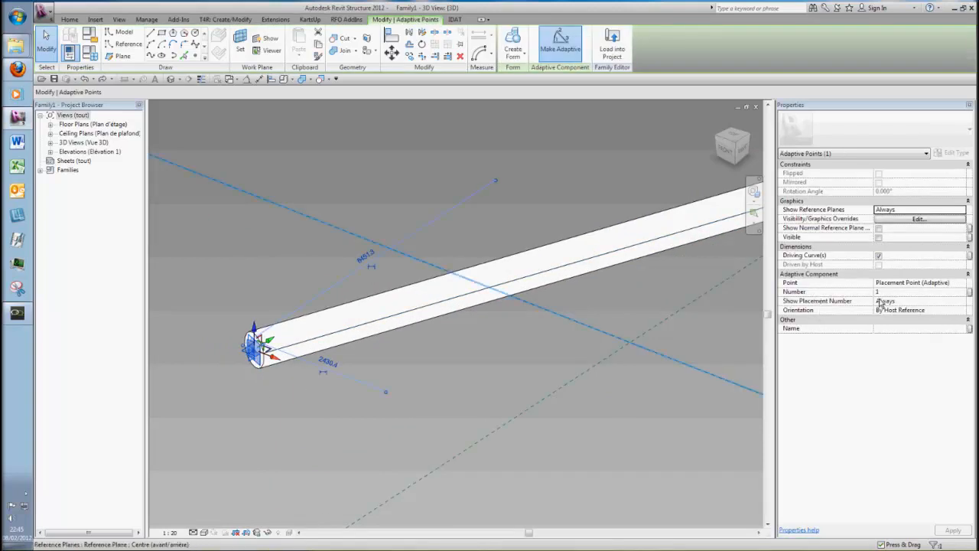
{"action": "scroll", "coordinate": [650, 390], "scroll_direction": "down", "scroll_amount": 2}
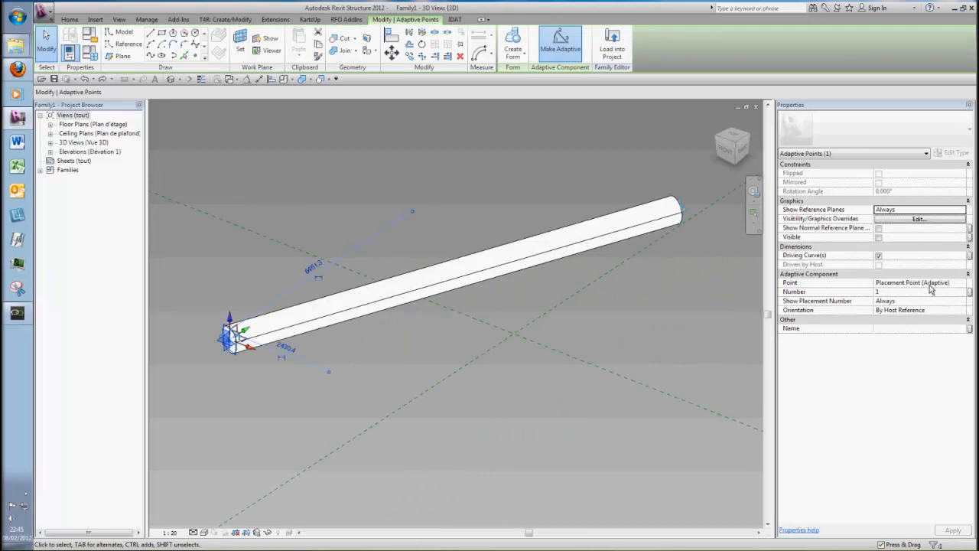
{"action": "left_click", "coordinate": [960, 284]}
{"action": "left_click", "coordinate": [961, 283]}
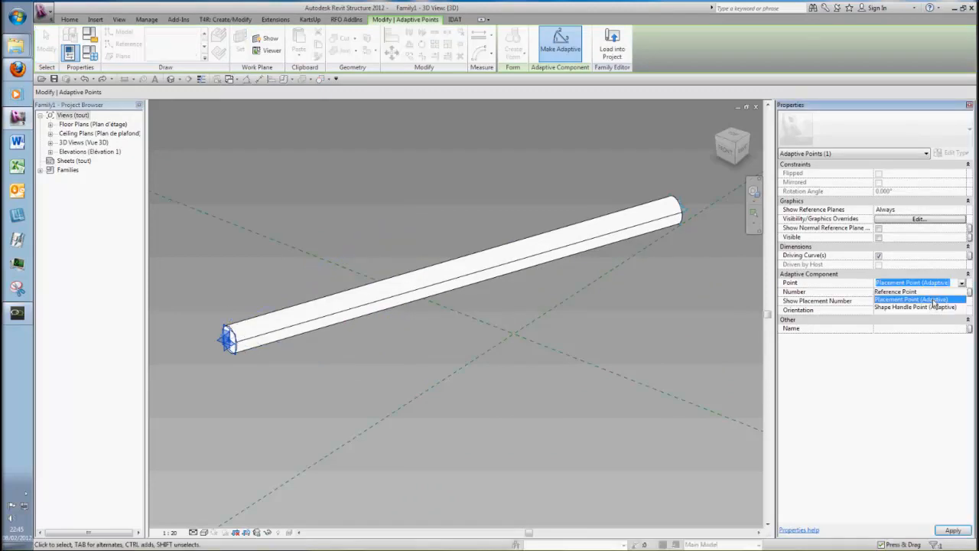
{"action": "left_click", "coordinate": [914, 307]}
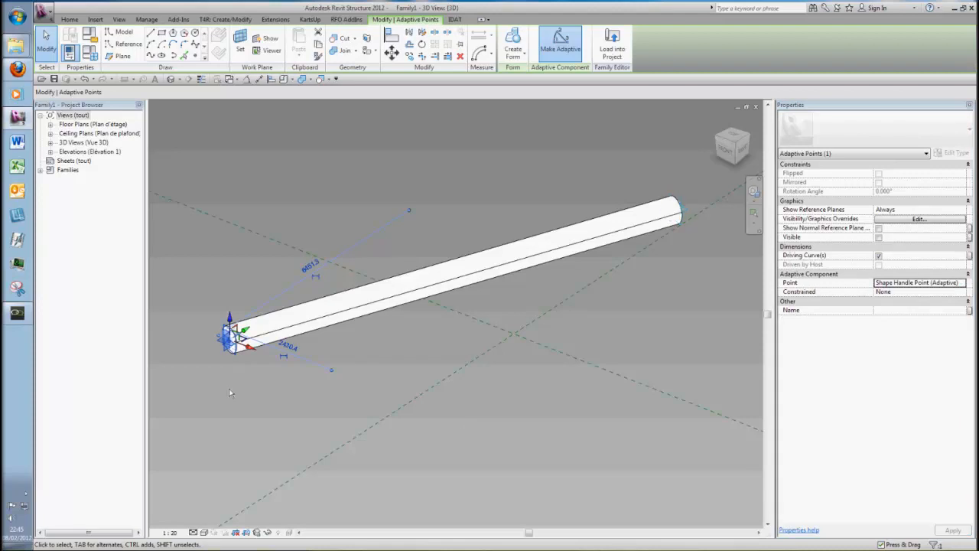
Step: Move the tube's shape handle point along its red axis, and check the point settings at both ends of the tube
{"action": "left_click", "coordinate": [258, 399]}
{"action": "left_click", "coordinate": [228, 341]}
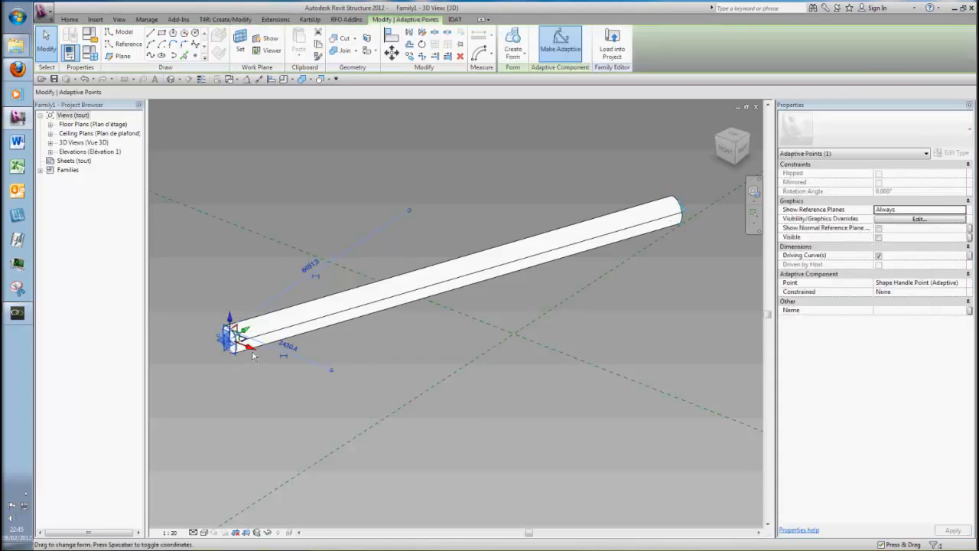
{"action": "left_click_drag", "start_coordinate": [264, 355], "coordinate": [314, 414]}
{"action": "left_click", "coordinate": [314, 414]}
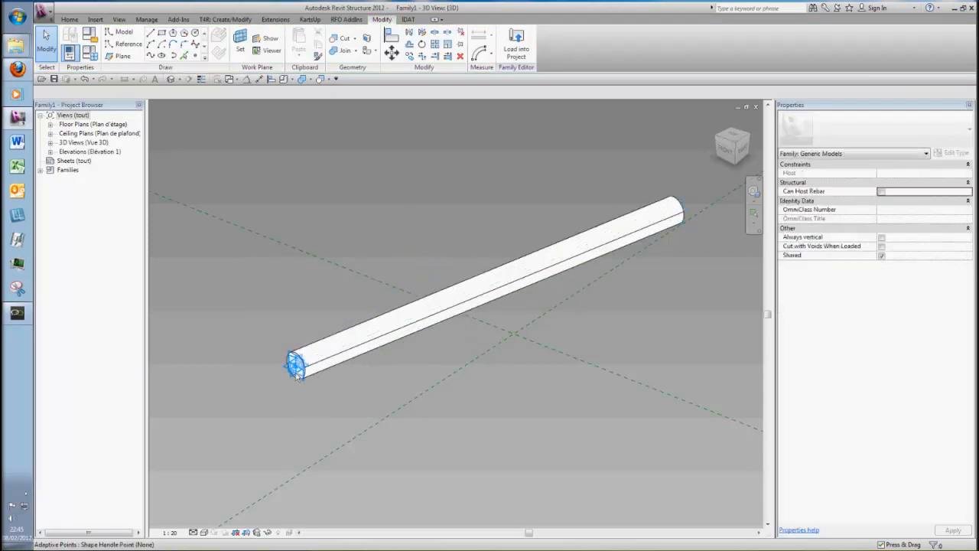
{"action": "left_click", "coordinate": [297, 367]}
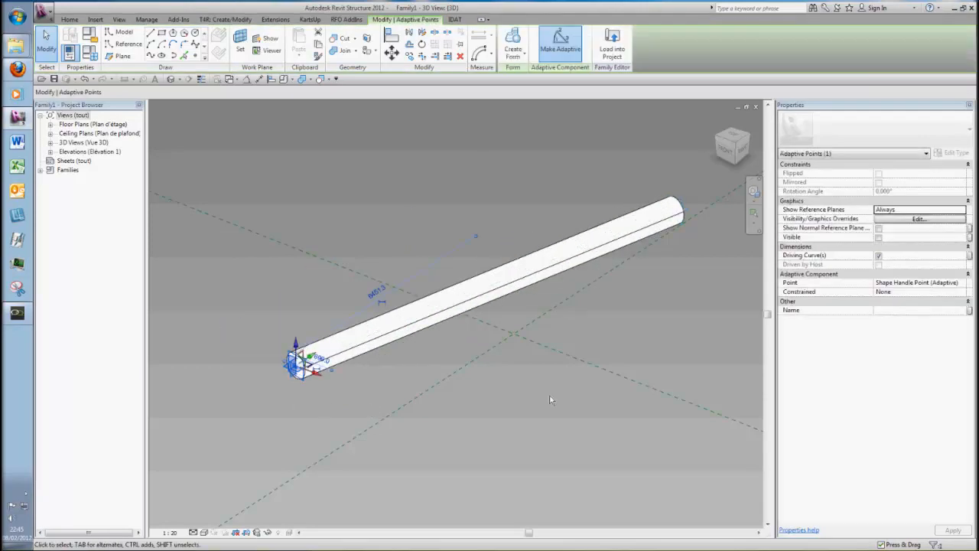
{"action": "left_click", "coordinate": [654, 312]}
{"action": "left_click", "coordinate": [673, 206]}
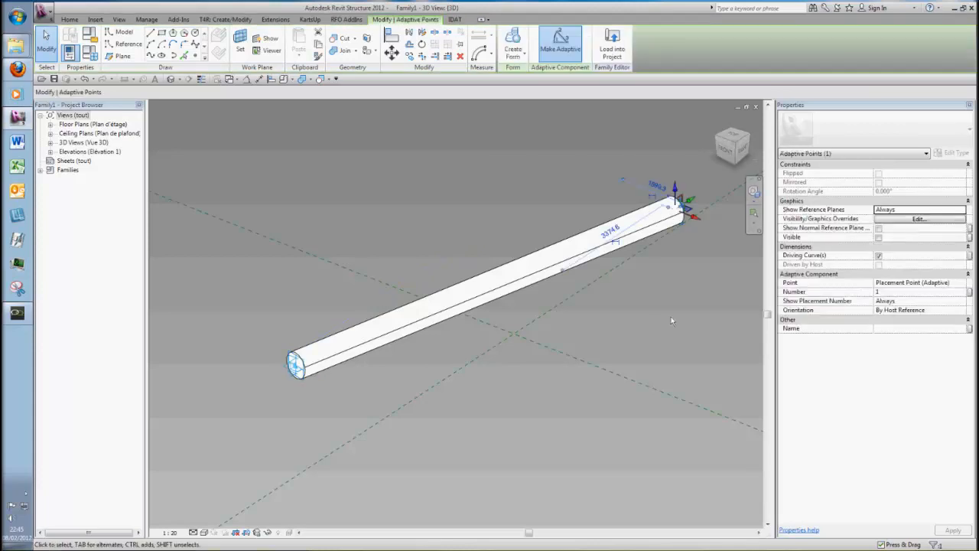
Step: Load Family1 into AC-project, overwriting the existing version and its parameter values, and place the tube at the curved wall's top corner
{"action": "left_click", "coordinate": [612, 45]}
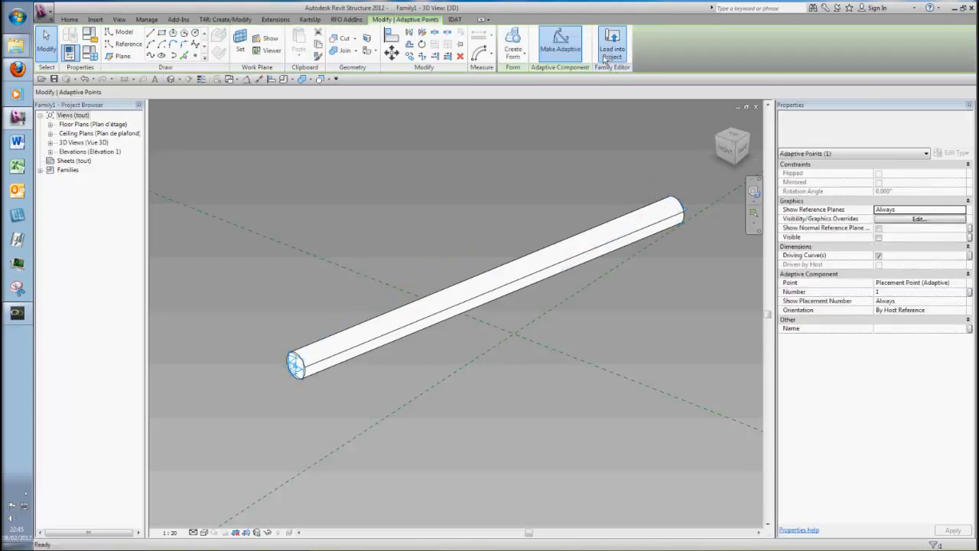
{"action": "left_click", "coordinate": [478, 357]}
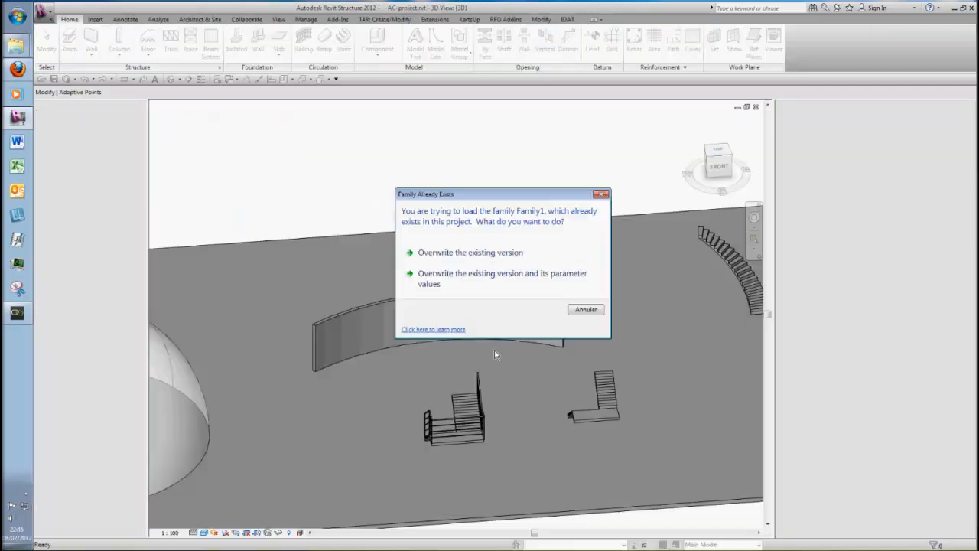
{"action": "left_click", "coordinate": [456, 279]}
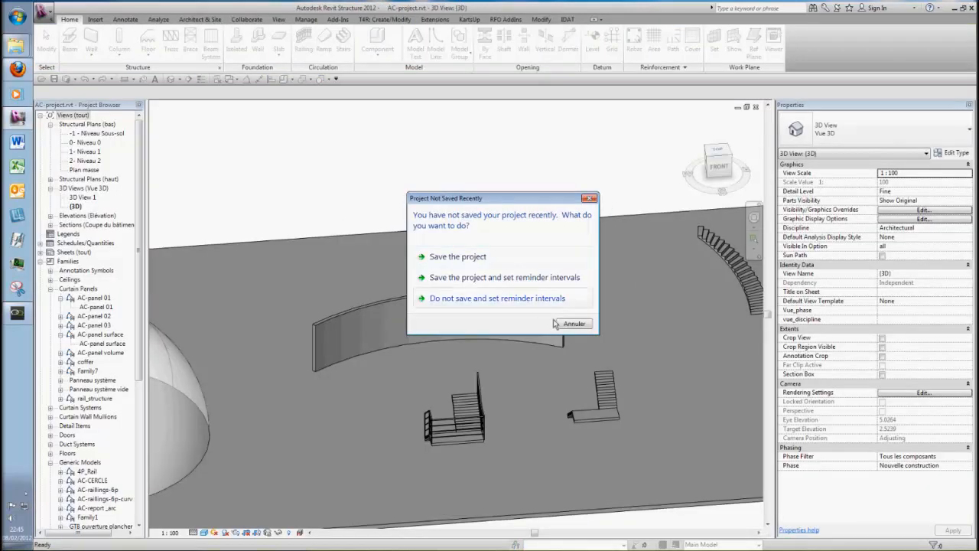
{"action": "left_click", "coordinate": [570, 326]}
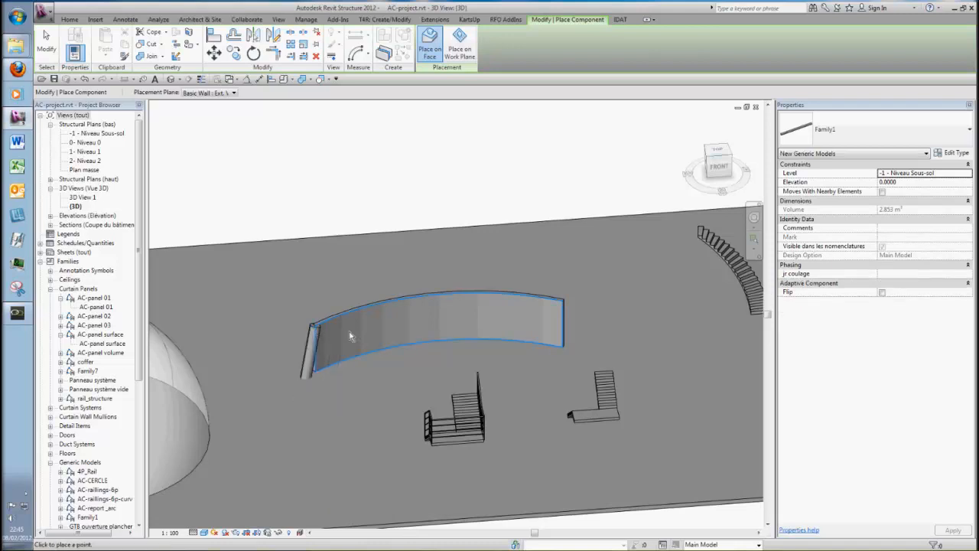
{"action": "key", "text": "Escape"}
Step: Move the placed tube's free shape handle end to the top endpoint at the opposite end of the curved wall
{"action": "left_click", "coordinate": [310, 369]}
{"action": "middle_click_drag", "start_coordinate": [347, 432], "coordinate": [359, 343]}
{"action": "middle_click_drag", "start_coordinate": [346, 526], "coordinate": [367, 416], "text": "shift"}
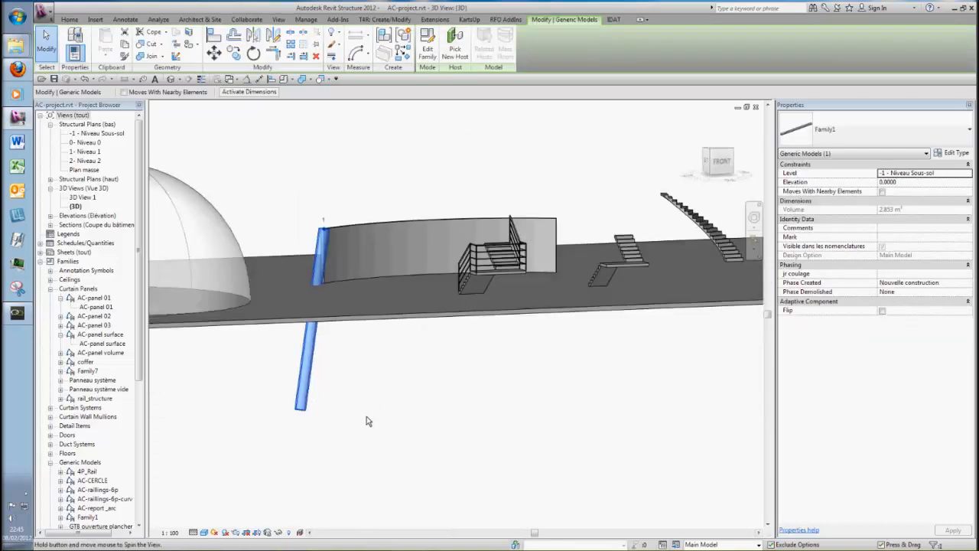
{"action": "left_click", "coordinate": [301, 411]}
{"action": "left_click_drag", "start_coordinate": [303, 408], "coordinate": [557, 221]}
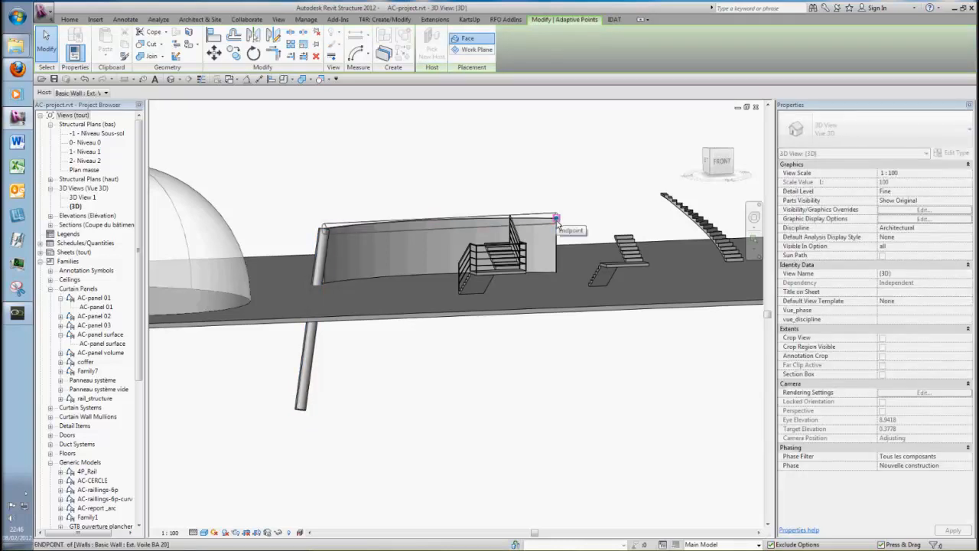
{"action": "key", "text": "Escape"}
{"action": "middle_click_drag", "start_coordinate": [483, 375], "coordinate": [475, 445], "text": "shift"}
{"action": "middle_click_drag", "start_coordinate": [400, 249], "coordinate": [413, 295], "text": "shift"}
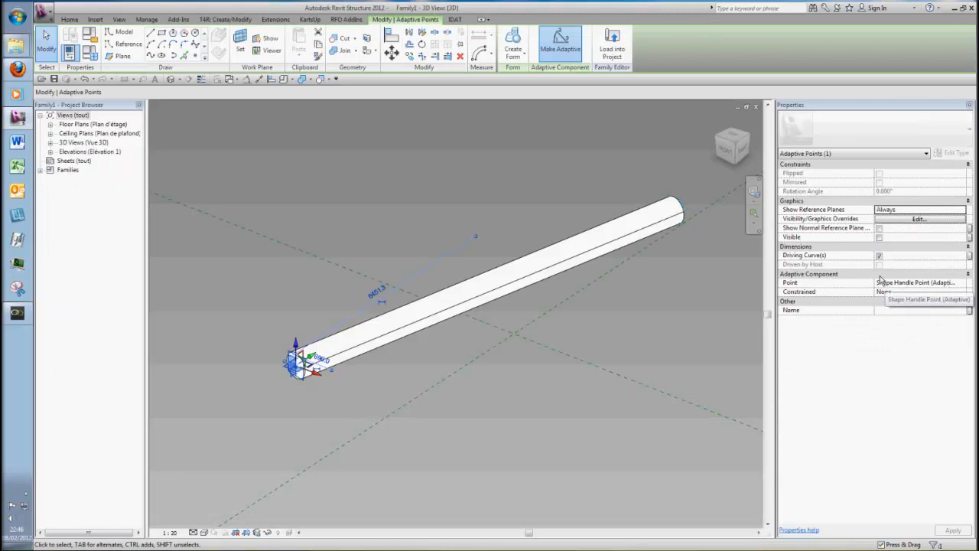
Step: In Family1, delete the tube form and the reference line between its two end points
{"action": "left_click", "coordinate": [562, 418]}
{"action": "scroll", "coordinate": [560, 415], "scroll_direction": "down", "scroll_amount": 2}
{"action": "middle_click_drag", "start_coordinate": [514, 401], "coordinate": [388, 400]}
{"action": "left_click", "coordinate": [456, 341]}
{"action": "key", "text": "Delete"}
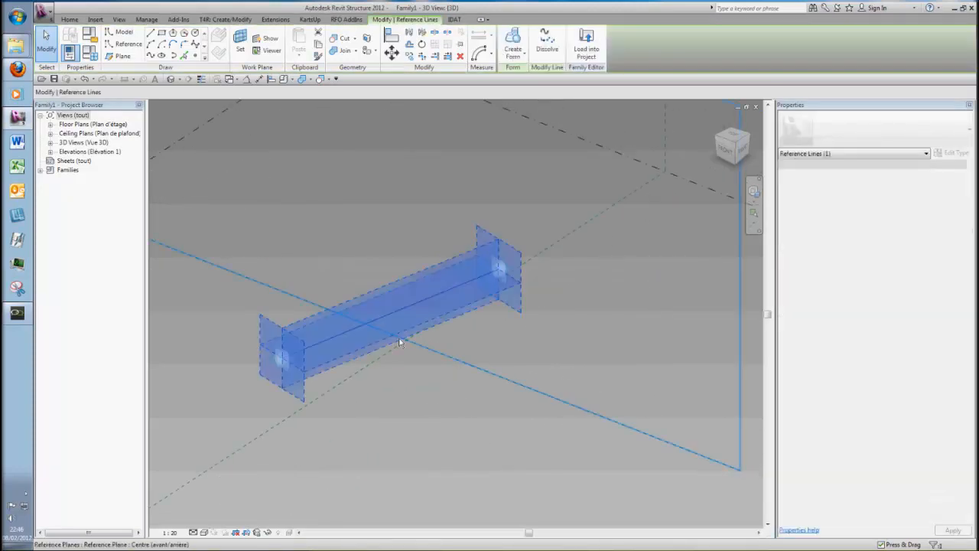
{"action": "left_click", "coordinate": [387, 314]}
{"action": "key", "text": "Delete"}
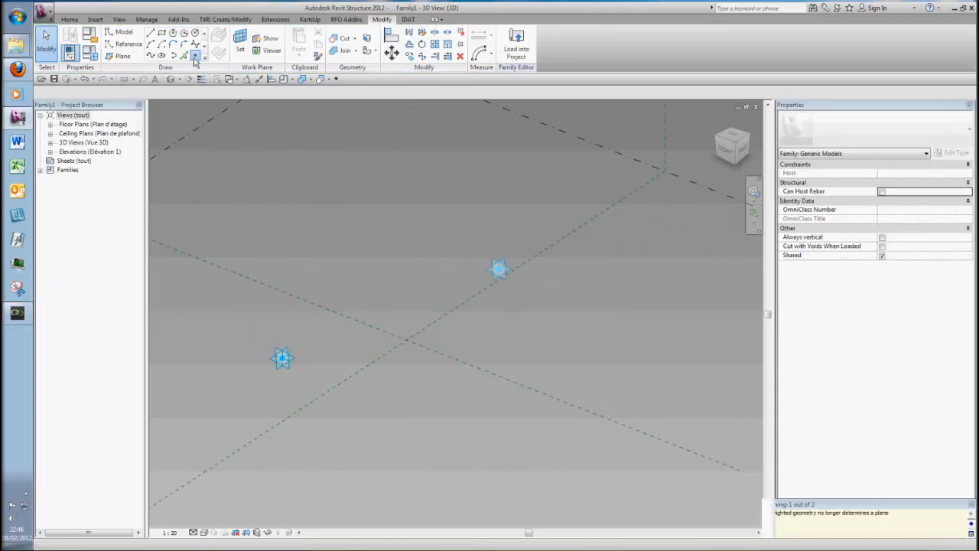
Step: Place a third reference point to the side of the existing two and make it adaptive
{"action": "left_click", "coordinate": [196, 57]}
{"action": "left_click", "coordinate": [557, 358]}
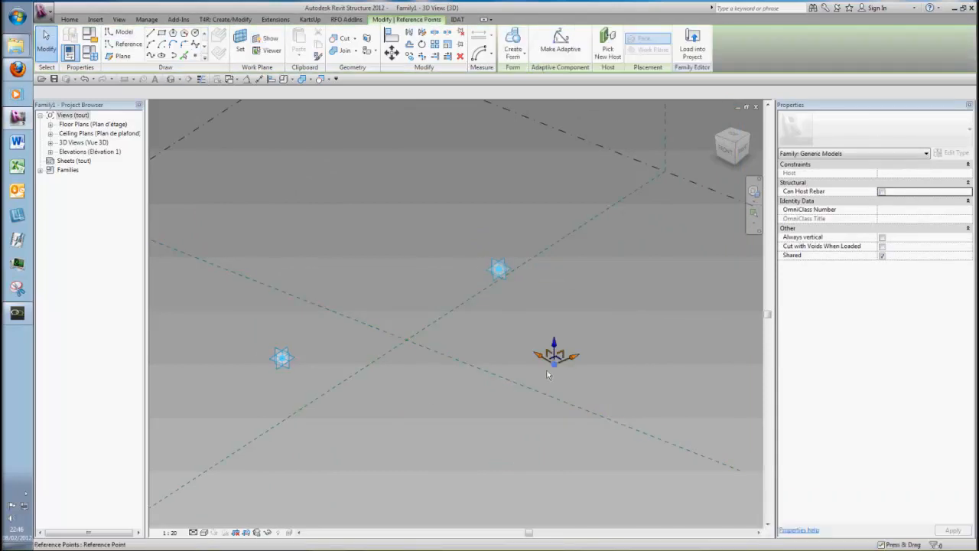
{"action": "left_click", "coordinate": [561, 44]}
{"action": "left_click", "coordinate": [641, 290]}
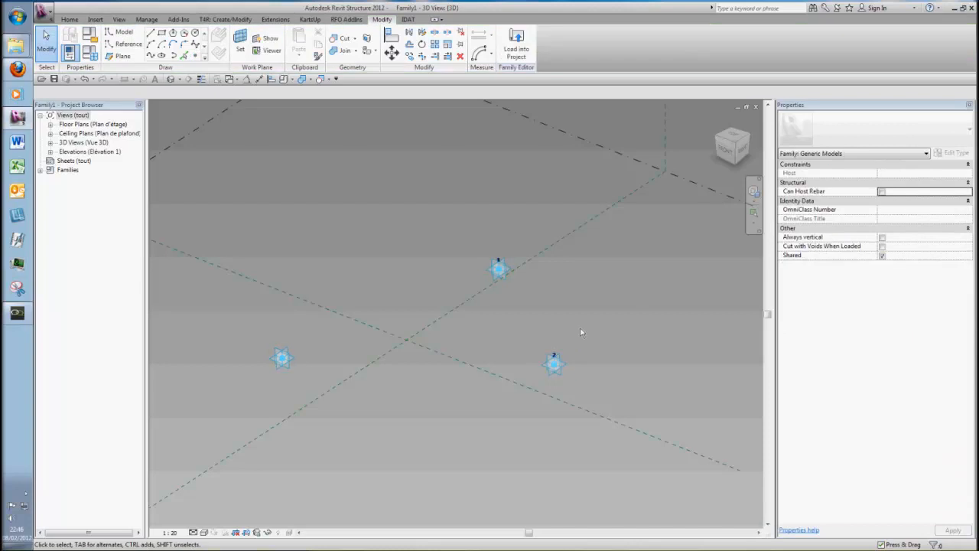
Step: Change the shape handle point's type to Placement Point (Adaptive)
{"action": "left_click", "coordinate": [281, 357]}
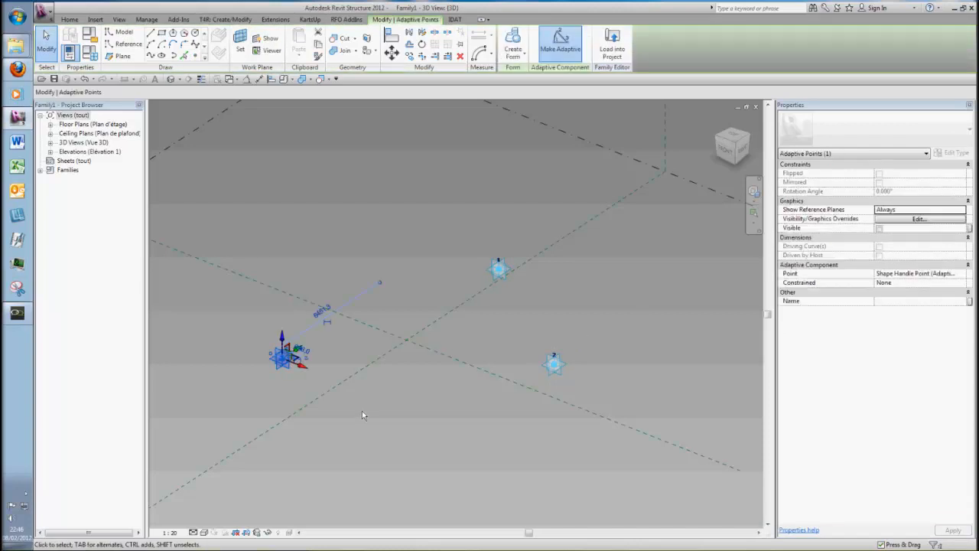
{"action": "left_click", "coordinate": [960, 273]}
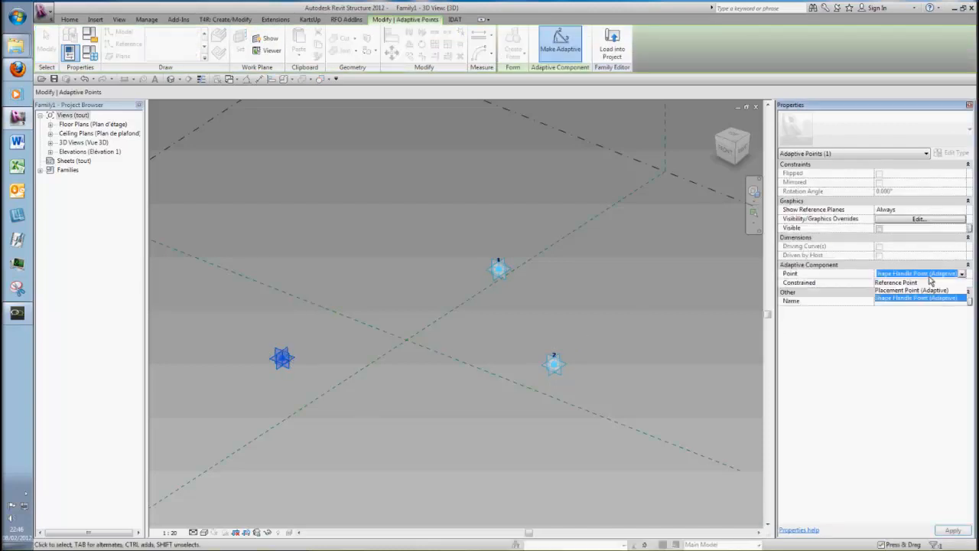
{"action": "left_click", "coordinate": [910, 290]}
{"action": "left_click", "coordinate": [404, 416]}
{"action": "middle_click_drag", "start_coordinate": [404, 416], "coordinate": [432, 401]}
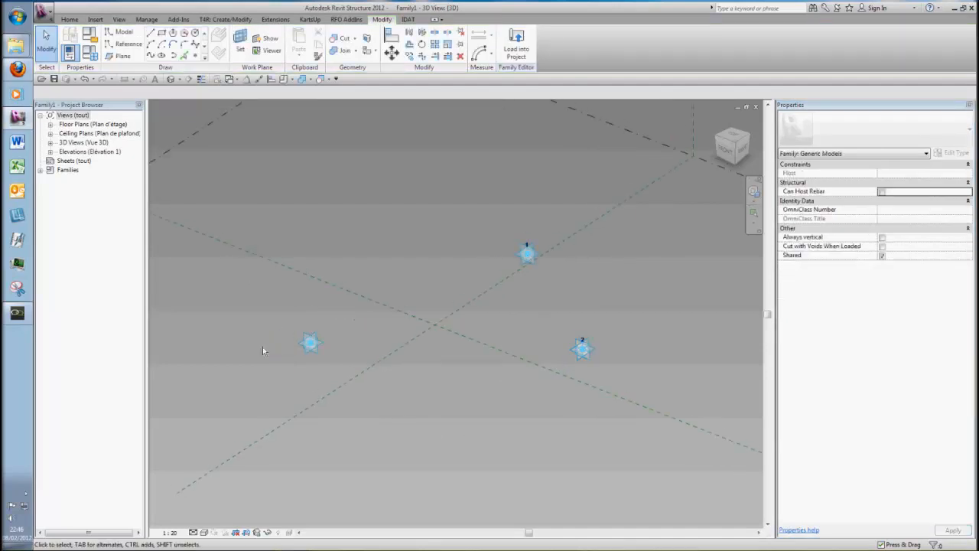
Step: Connect the three adaptive points with a spline through points
{"action": "left_click", "coordinate": [538, 252]}
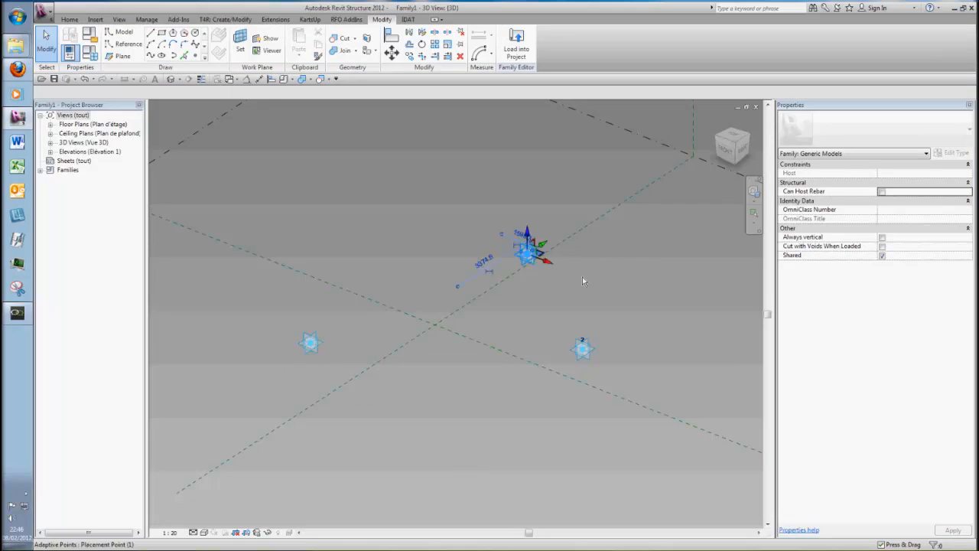
{"action": "left_click", "coordinate": [585, 355]}
{"action": "left_click", "coordinate": [310, 343], "text": "ctrl"}
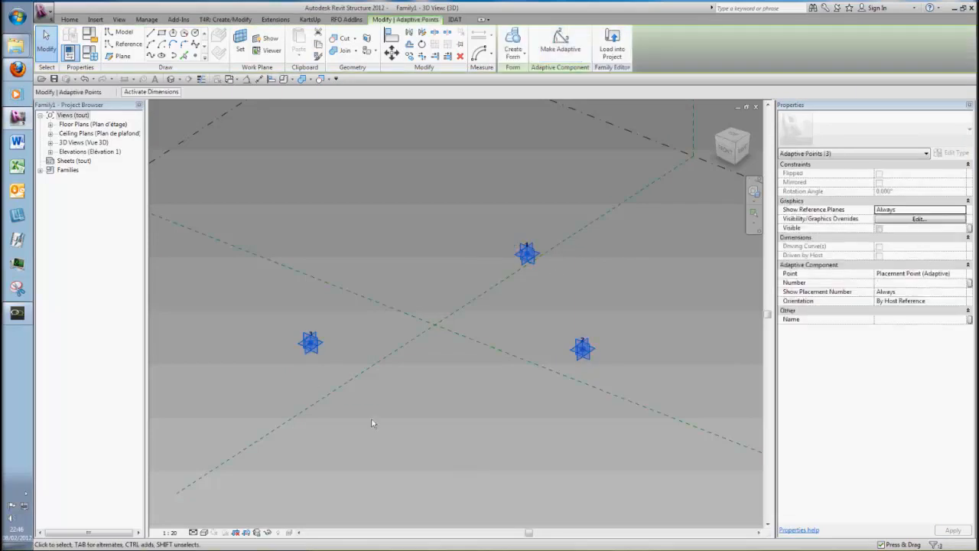
{"action": "left_click", "coordinate": [155, 58]}
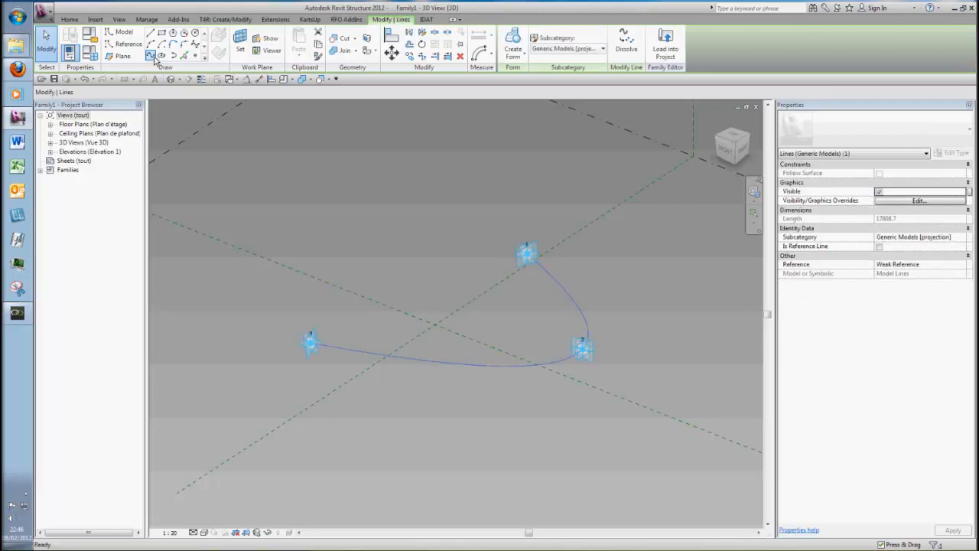
{"action": "left_click", "coordinate": [391, 166]}
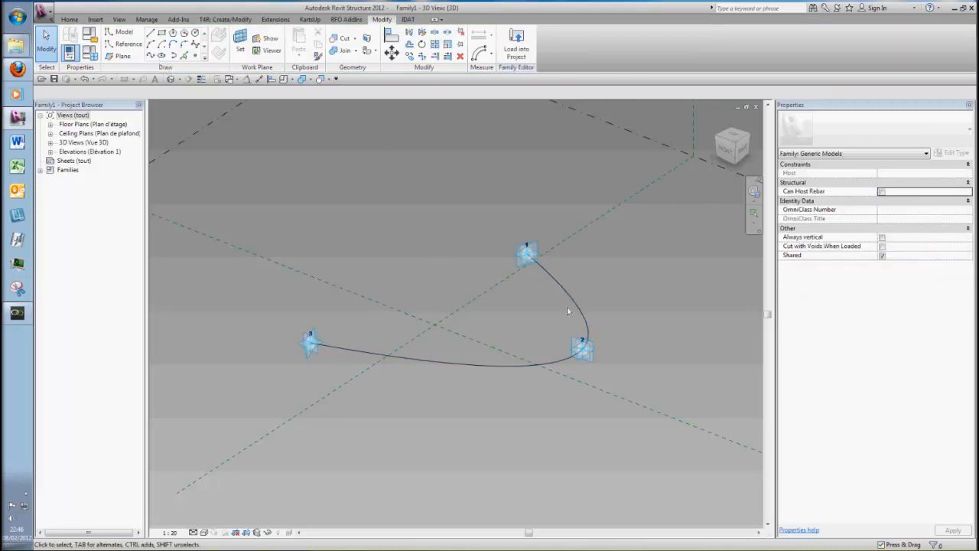
Step: Move adaptive point 1 across the horizontal plane to flex the spline
{"action": "left_click", "coordinate": [526, 262]}
{"action": "left_click_drag", "start_coordinate": [546, 264], "coordinate": [510, 226]}
{"action": "left_click", "coordinate": [527, 220]}
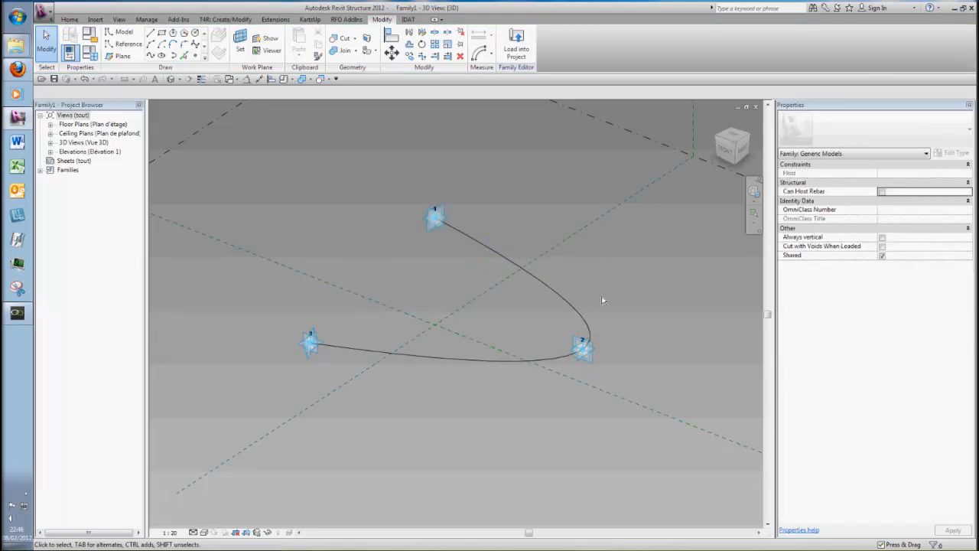
Step: Delete the spline connecting the three adaptive points
{"action": "middle_click_drag", "start_coordinate": [505, 308], "coordinate": [496, 339], "text": "shift"}
{"action": "left_click", "coordinate": [558, 335]}
{"action": "key", "text": "Delete"}
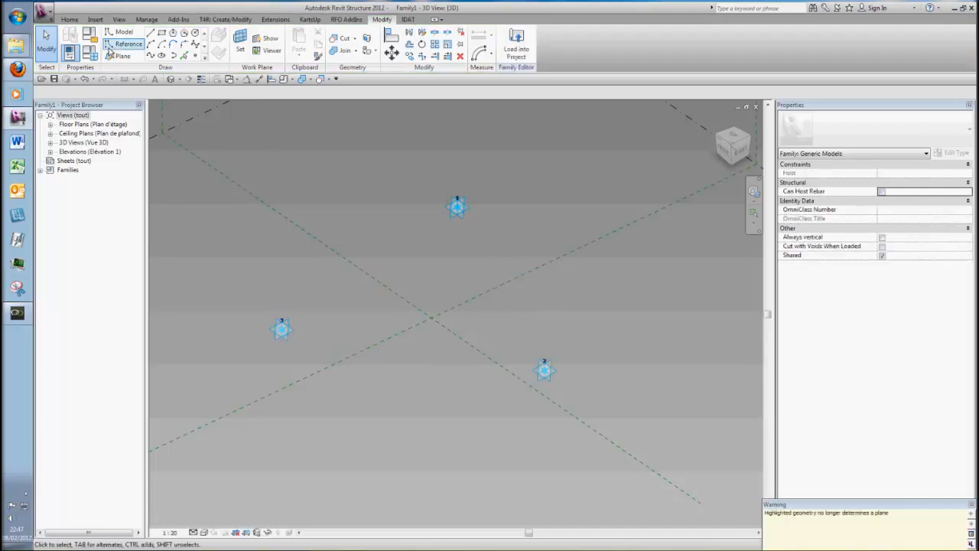
{"action": "left_click", "coordinate": [240, 44]}
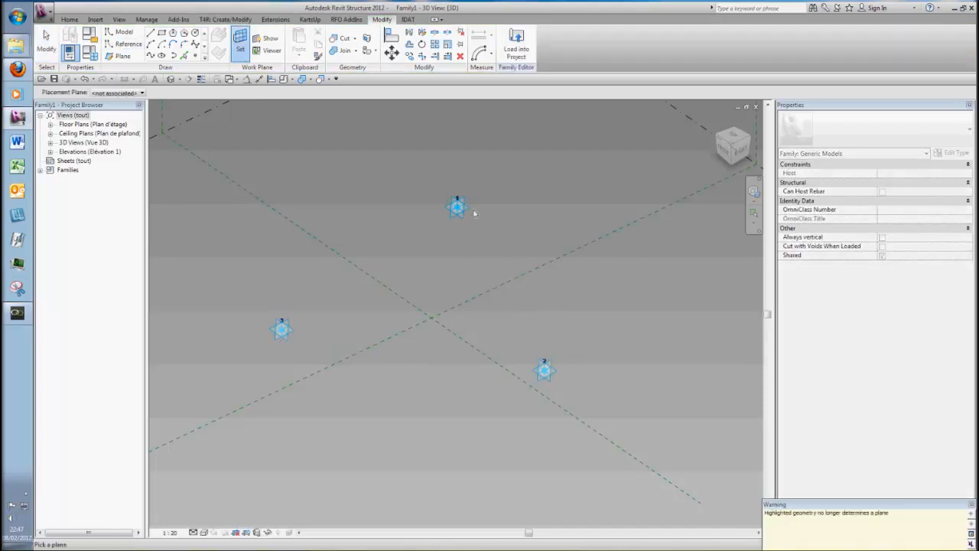
{"action": "key", "text": "Escape"}
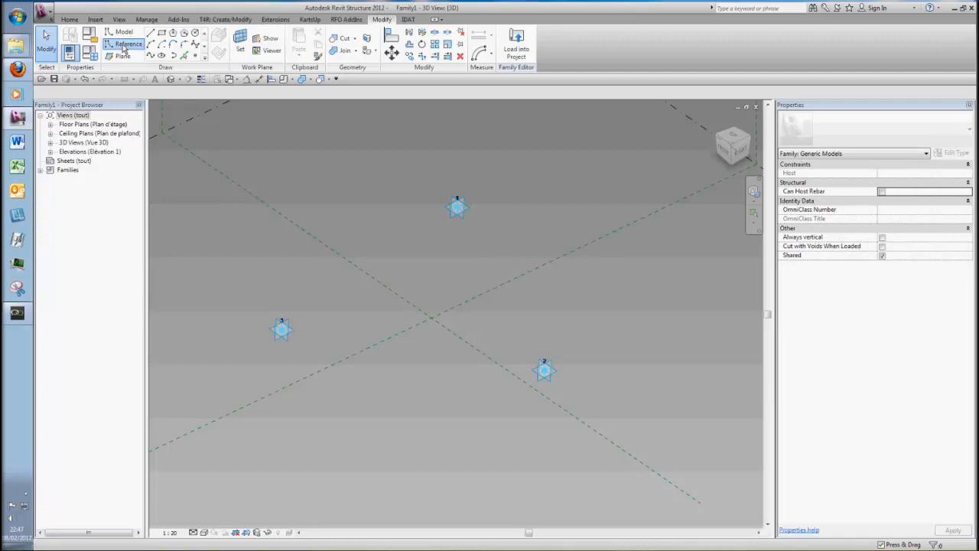
Step: Set adaptive point 2's plane as the work plane and draw a straight reference line from point 2 to point 1
{"action": "left_click", "coordinate": [124, 46]}
{"action": "left_click", "coordinate": [457, 208]}
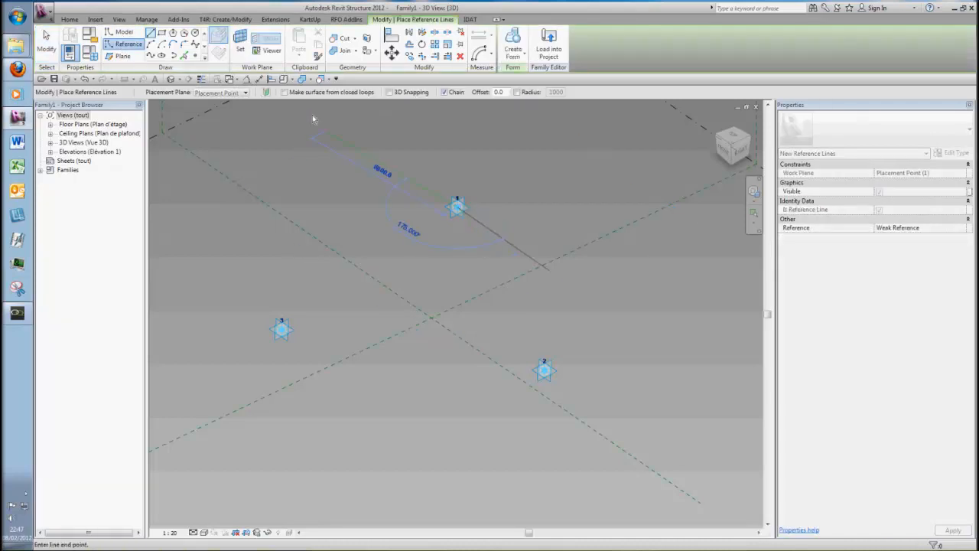
{"action": "left_click", "coordinate": [239, 46]}
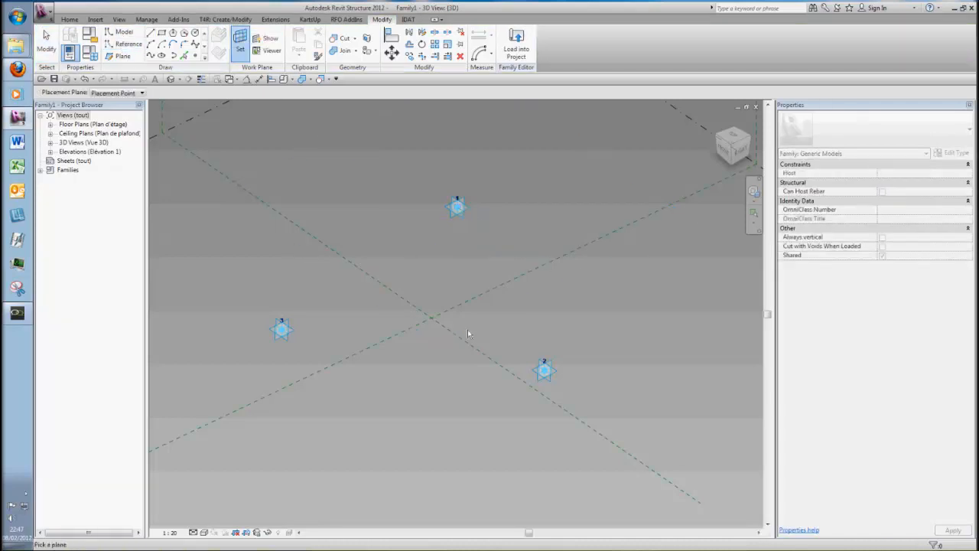
{"action": "left_click", "coordinate": [543, 370]}
{"action": "left_click", "coordinate": [544, 370]}
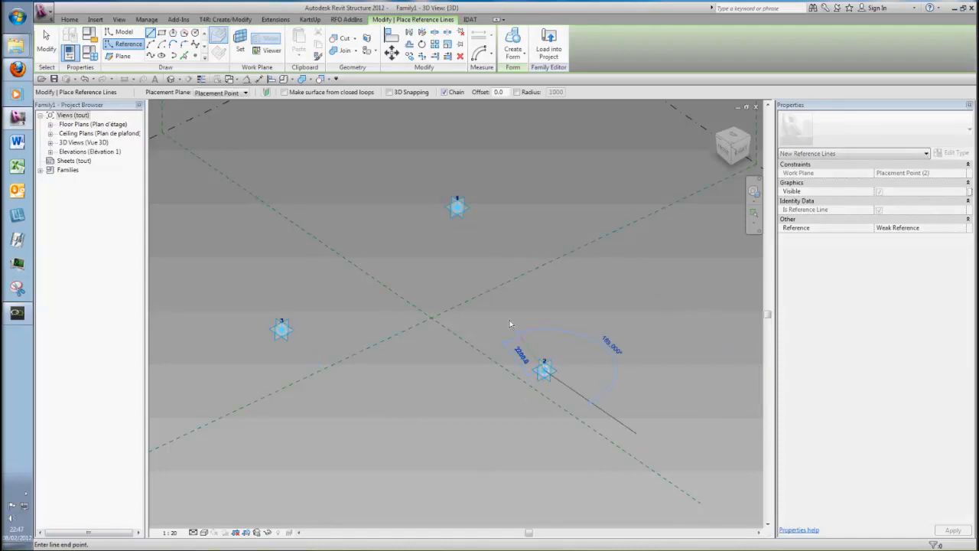
{"action": "left_click", "coordinate": [458, 208]}
{"action": "key", "text": "Escape"}
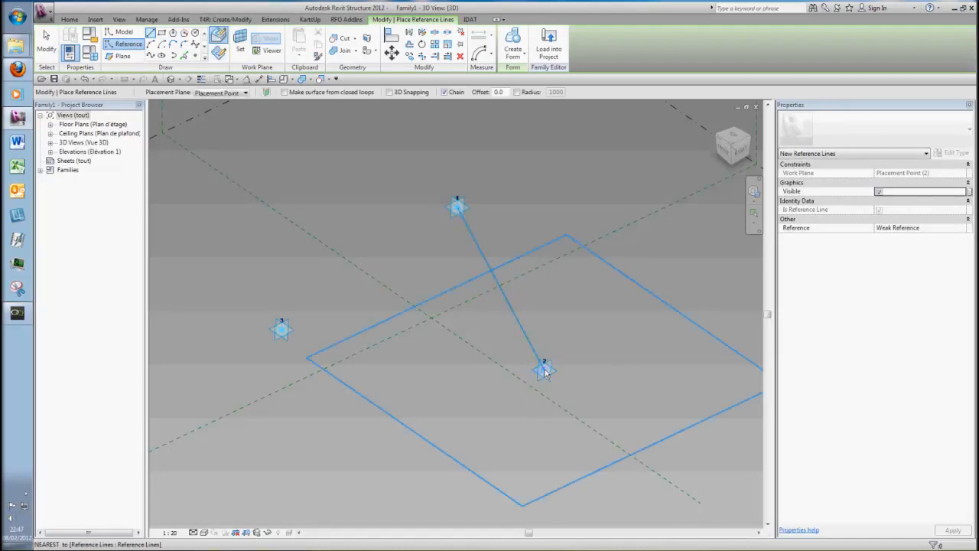
Step: Draw a straight reference line from adaptive point 2 to point 3, and move point 3 to test the connection
{"action": "left_click", "coordinate": [543, 370]}
{"action": "left_click", "coordinate": [281, 330]}
{"action": "key", "text": "Escape"}
{"action": "key", "text": "Escape"}
{"action": "left_click", "coordinate": [281, 342]}
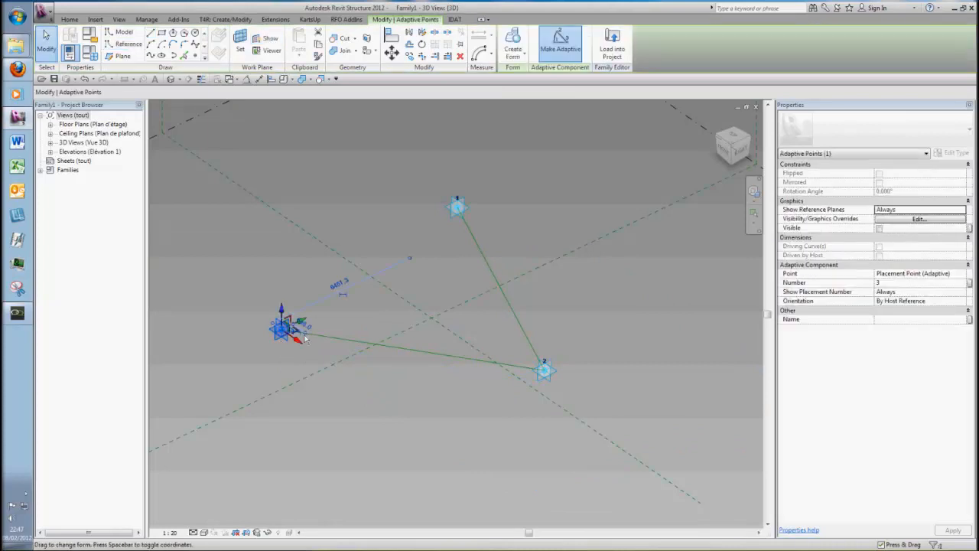
{"action": "left_click", "coordinate": [310, 371]}
Step: Delete both straight reference lines between the three adaptive points
{"action": "key", "text": "Tab"}
{"action": "left_click", "coordinate": [436, 354]}
{"action": "key", "text": "Delete"}
Step: Connect adaptive points 1 and 2, and points 2 and 3, with two separate splines through points
{"action": "left_click", "coordinate": [468, 214]}
{"action": "left_click", "coordinate": [551, 367], "text": "ctrl"}
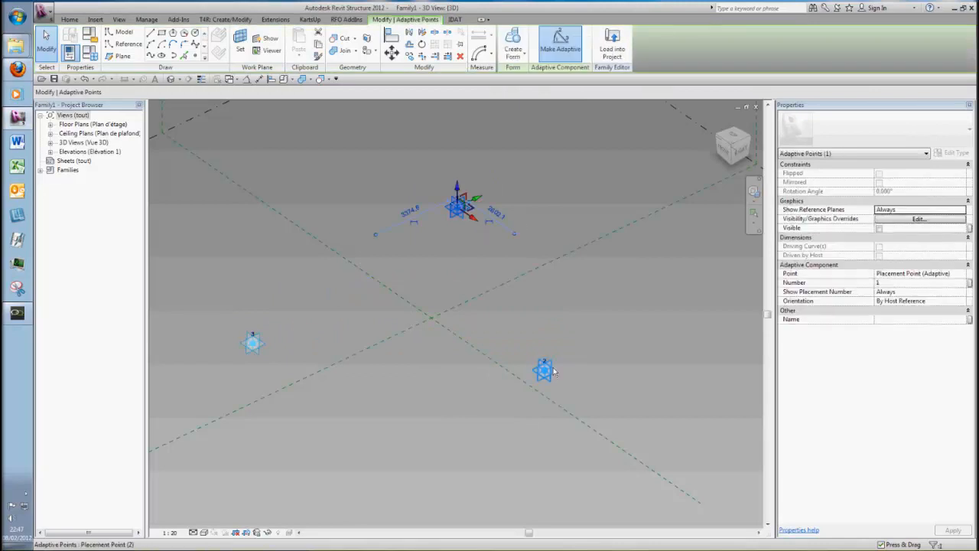
{"action": "left_click", "coordinate": [151, 56]}
{"action": "left_click", "coordinate": [424, 393]}
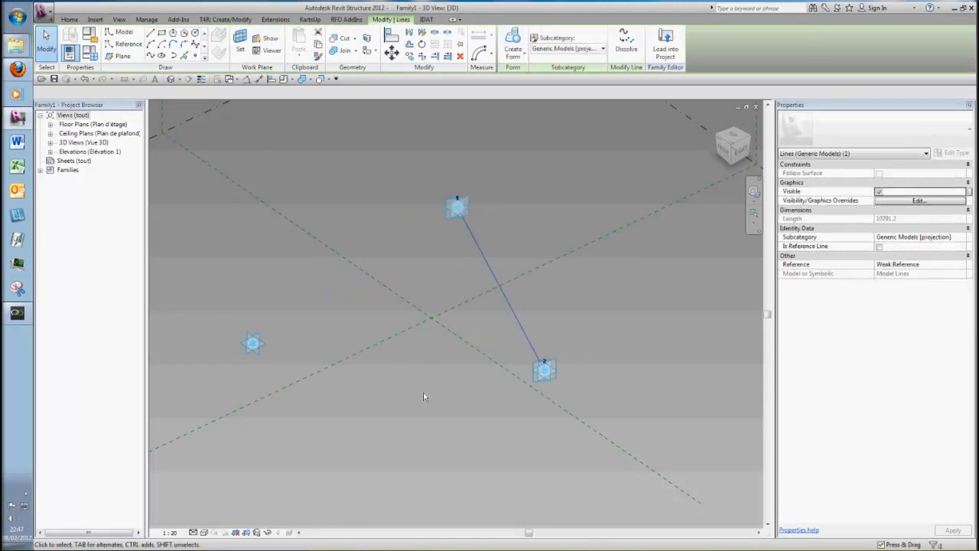
{"action": "left_click", "coordinate": [252, 342]}
{"action": "left_click", "coordinate": [557, 380], "text": "ctrl"}
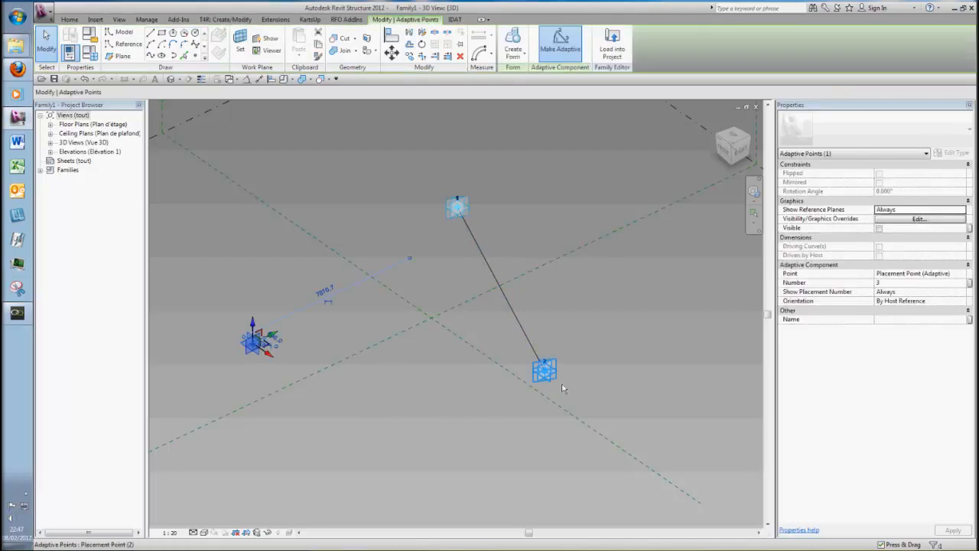
{"action": "left_click", "coordinate": [151, 56]}
{"action": "left_click", "coordinate": [484, 413]}
Step: Turn both lines between the adaptive points into reference lines
{"action": "left_click", "coordinate": [482, 368]}
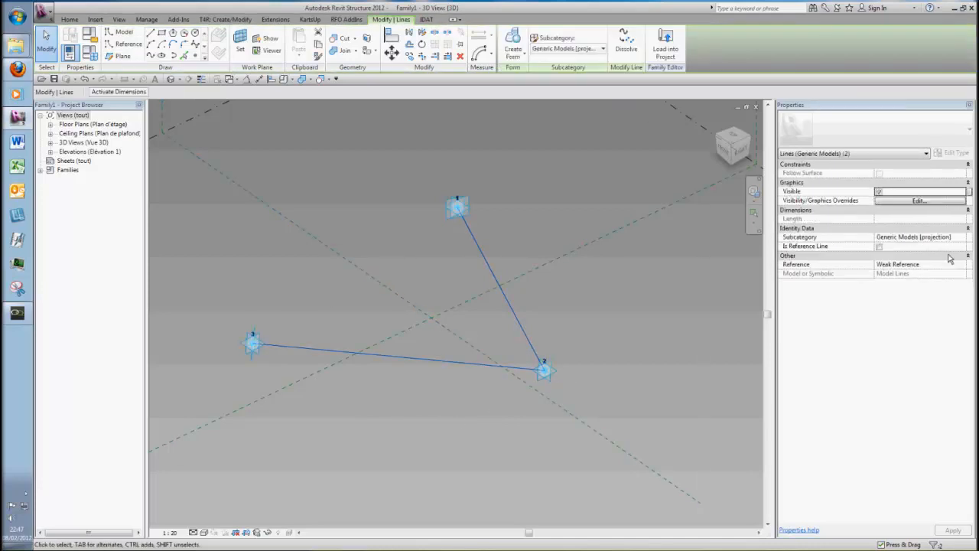
{"action": "left_click", "coordinate": [879, 246]}
{"action": "left_click", "coordinate": [609, 349]}
Step: Move adaptive point 1 across the horizontal plane to flex the reference line attached to it
{"action": "middle_click_drag", "start_coordinate": [610, 349], "coordinate": [588, 322], "text": "shift"}
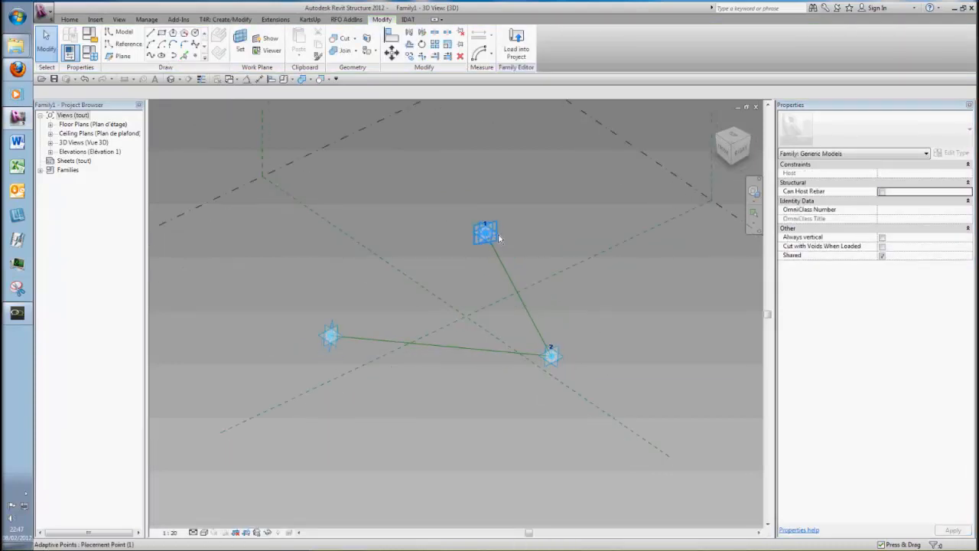
{"action": "left_click", "coordinate": [503, 241]}
{"action": "left_click_drag", "start_coordinate": [499, 239], "coordinate": [562, 238]}
{"action": "left_click", "coordinate": [608, 254]}
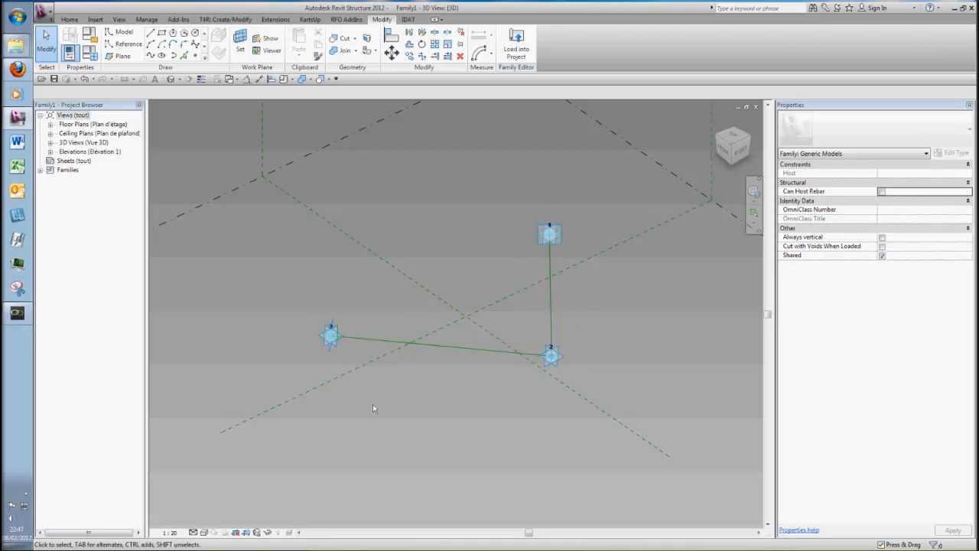
Step: Copy the three adaptive points beside the originals and connect the copies with a single spline through points
{"action": "left_click", "coordinate": [328, 342]}
{"action": "left_click", "coordinate": [550, 355], "text": "ctrl"}
{"action": "left_click", "coordinate": [549, 234], "text": "ctrl"}
{"action": "scroll", "coordinate": [600, 348], "scroll_direction": "down", "scroll_amount": 2}
{"action": "left_click_drag", "start_coordinate": [592, 363], "coordinate": [667, 414], "text": "ctrl"}
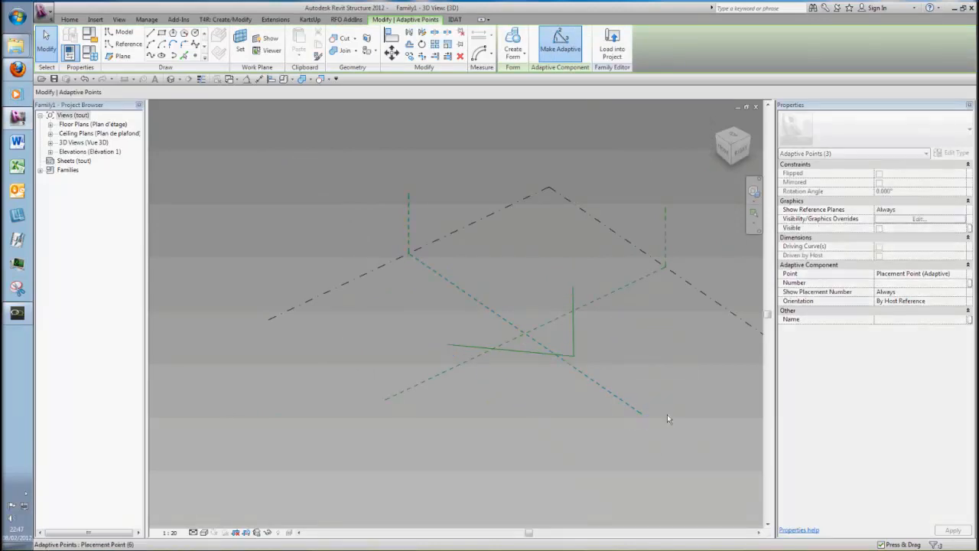
{"action": "middle_click_drag", "start_coordinate": [635, 443], "coordinate": [477, 405]}
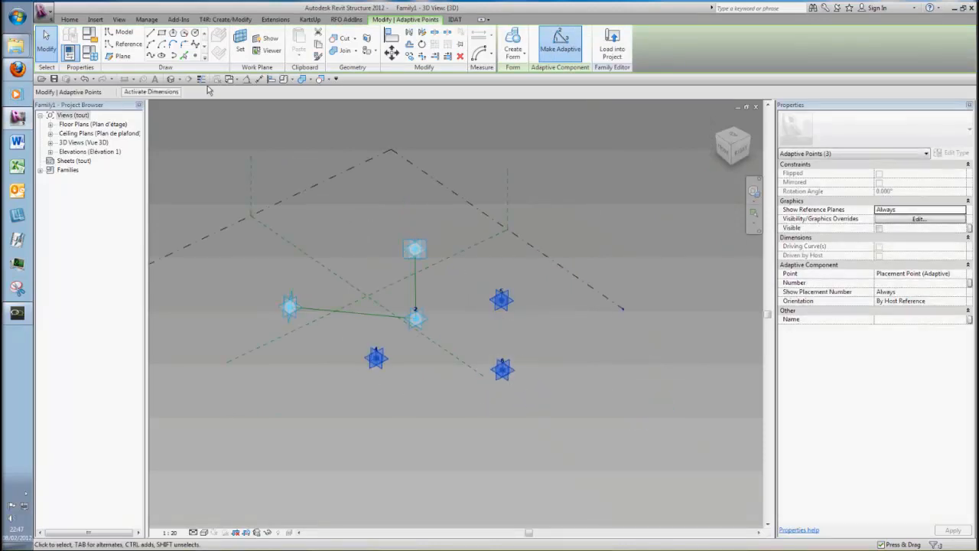
{"action": "left_click", "coordinate": [151, 56]}
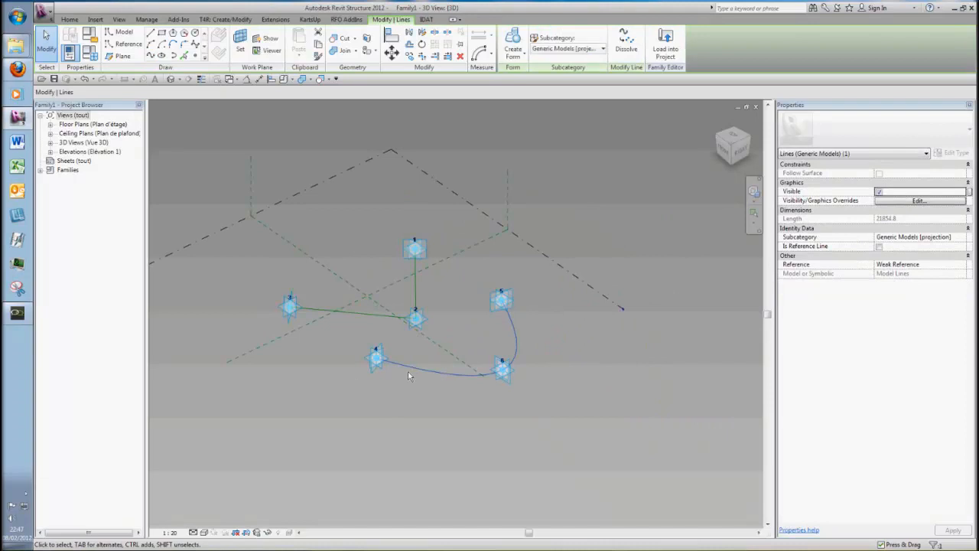
{"action": "left_click", "coordinate": [358, 289]}
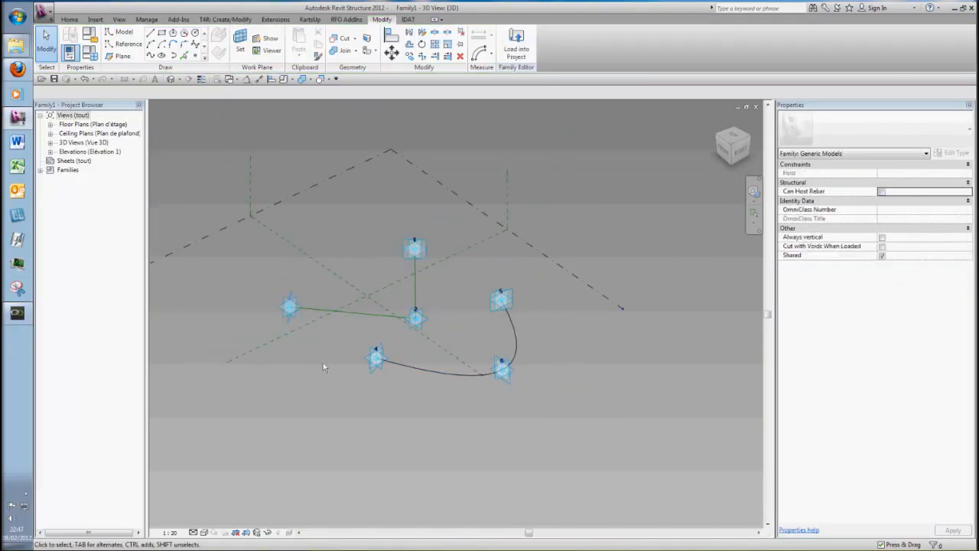
Step: Delete the two straight reference lines connecting adaptive points 1, 2 and 3
{"action": "middle_click_drag", "start_coordinate": [331, 368], "coordinate": [331, 368], "text": "shift"}
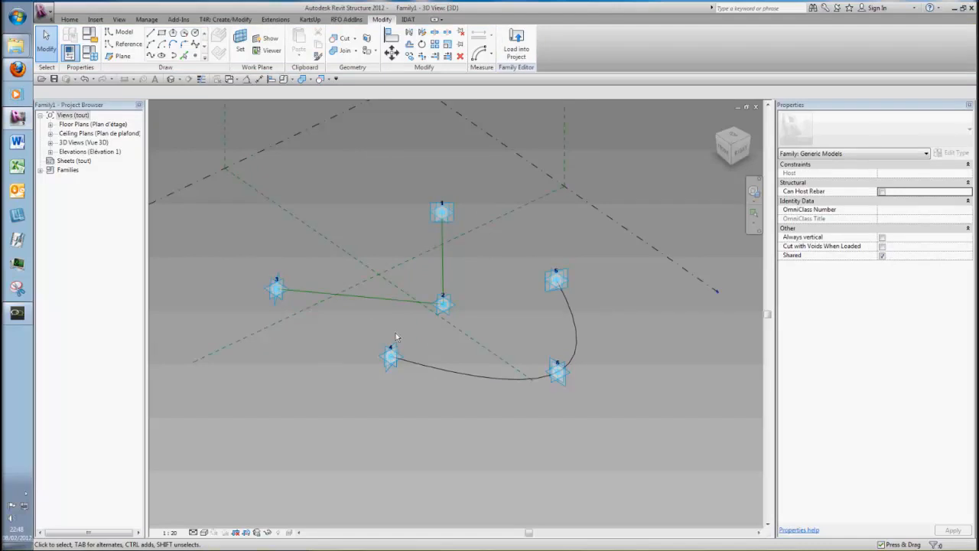
{"action": "key", "text": "Tab"}
{"action": "left_click", "coordinate": [394, 306]}
{"action": "key", "text": "Delete"}
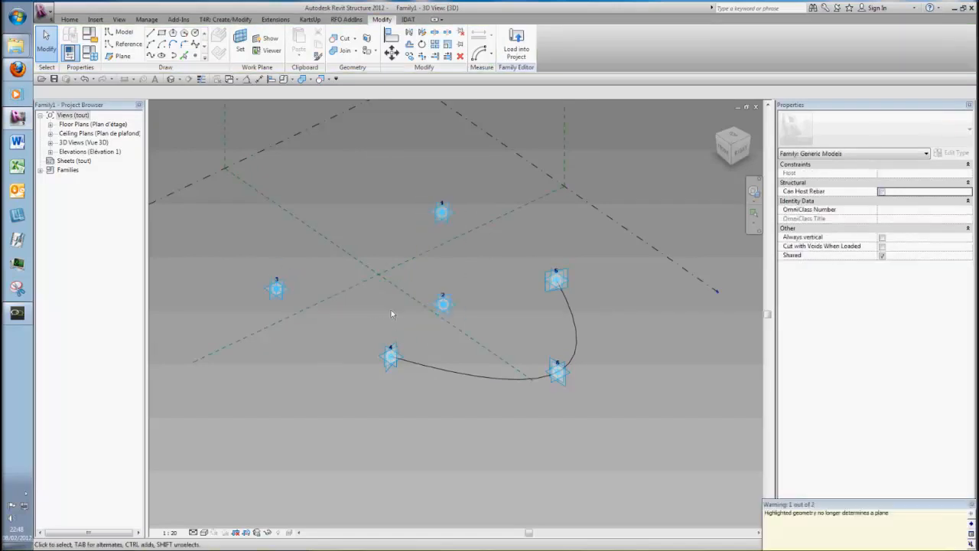
Step: Reconnect adaptive points 1 and 2, and points 2 and 3, using a separate spline through points for each pair
{"action": "left_click", "coordinate": [452, 213]}
{"action": "left_click", "coordinate": [442, 304], "text": "ctrl"}
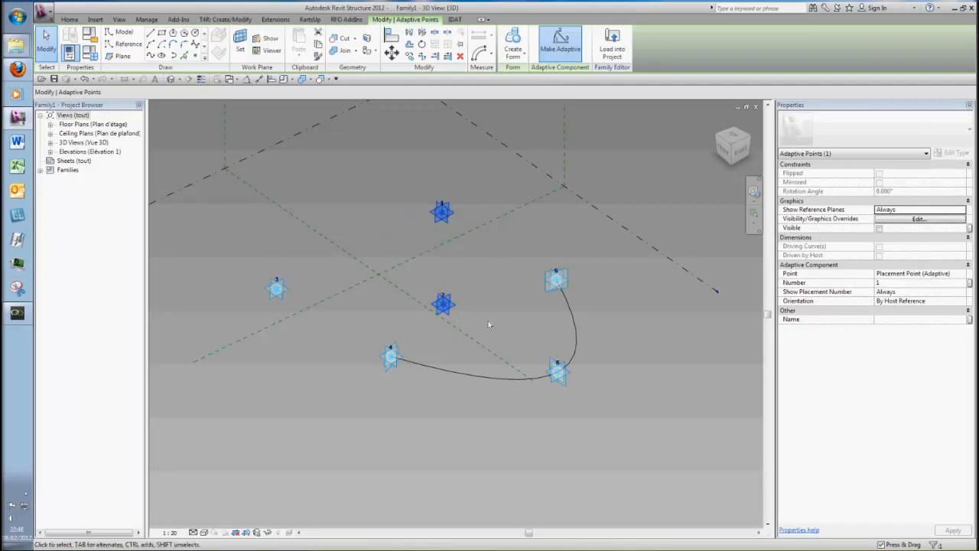
{"action": "left_click", "coordinate": [151, 57]}
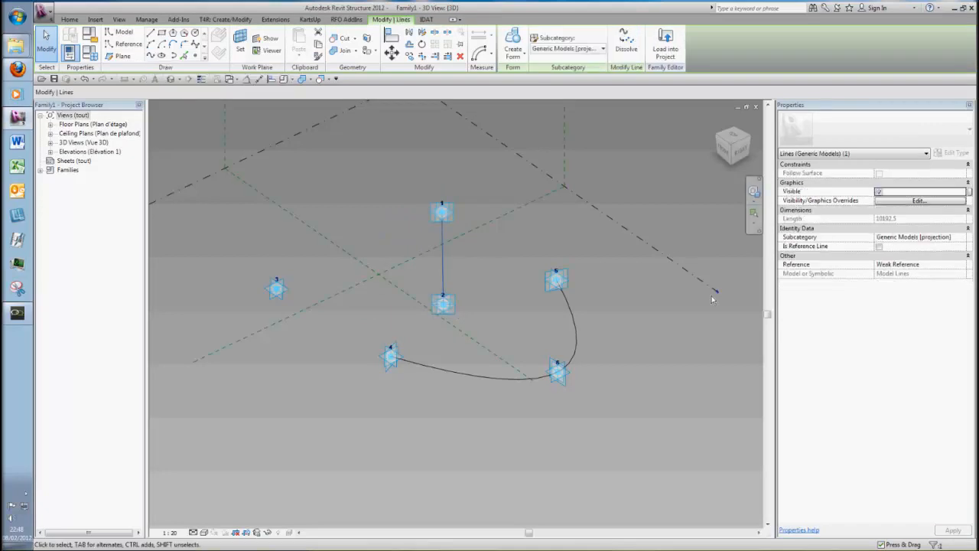
{"action": "left_click", "coordinate": [591, 315]}
{"action": "left_click", "coordinate": [442, 304]}
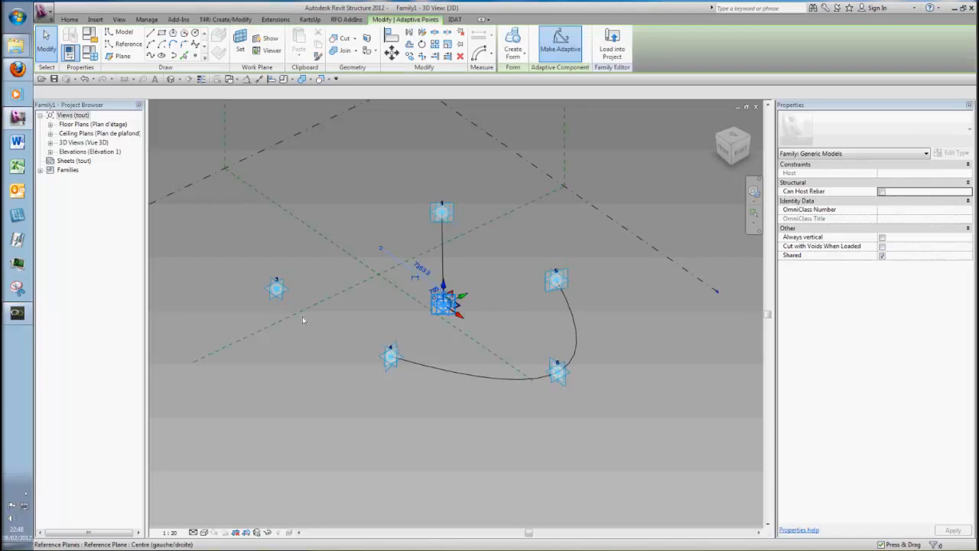
{"action": "left_click", "coordinate": [267, 298], "text": "ctrl"}
{"action": "left_click", "coordinate": [172, 56]}
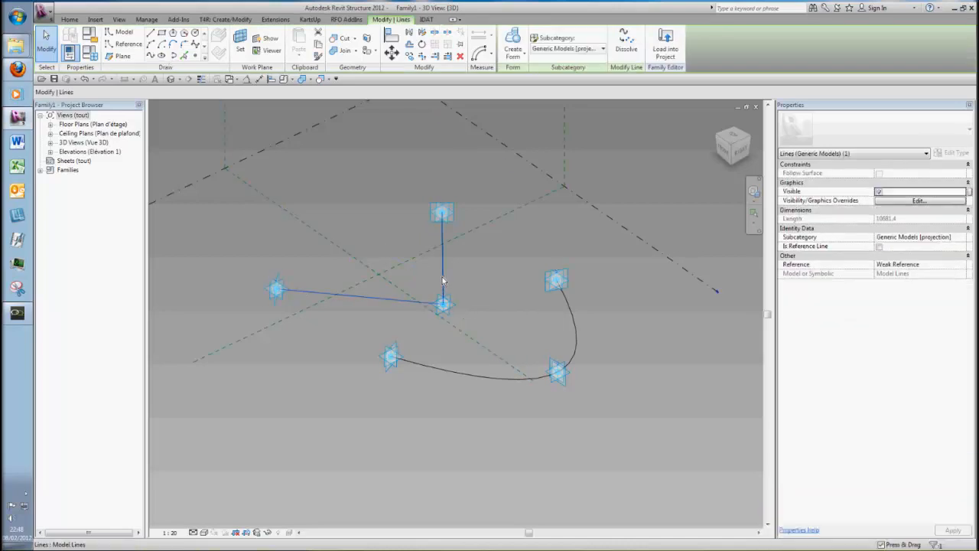
Step: Turn the two straight lines and the curved spline through points 4, 5 and 6 into reference lines
{"action": "left_click", "coordinate": [404, 301], "text": "ctrl"}
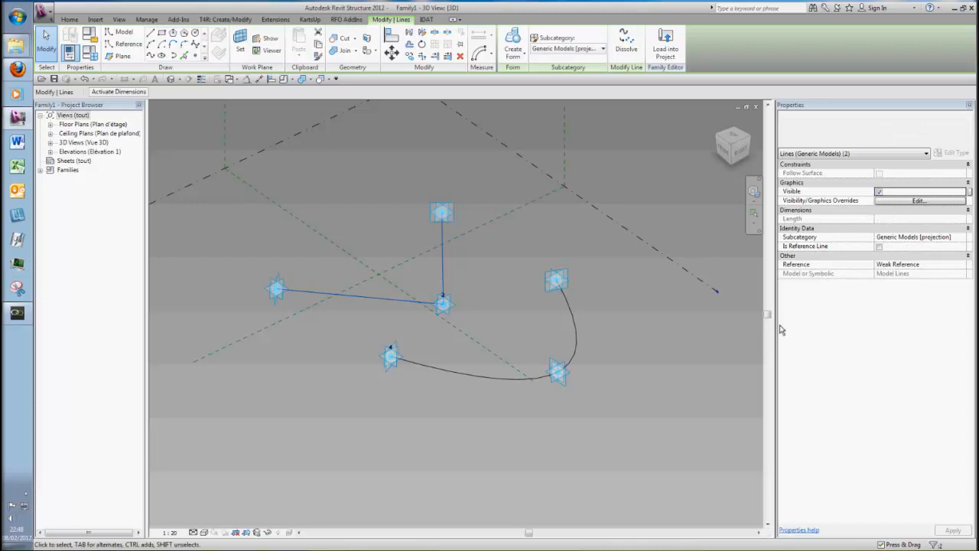
{"action": "left_click", "coordinate": [878, 246]}
{"action": "left_click", "coordinate": [444, 439]}
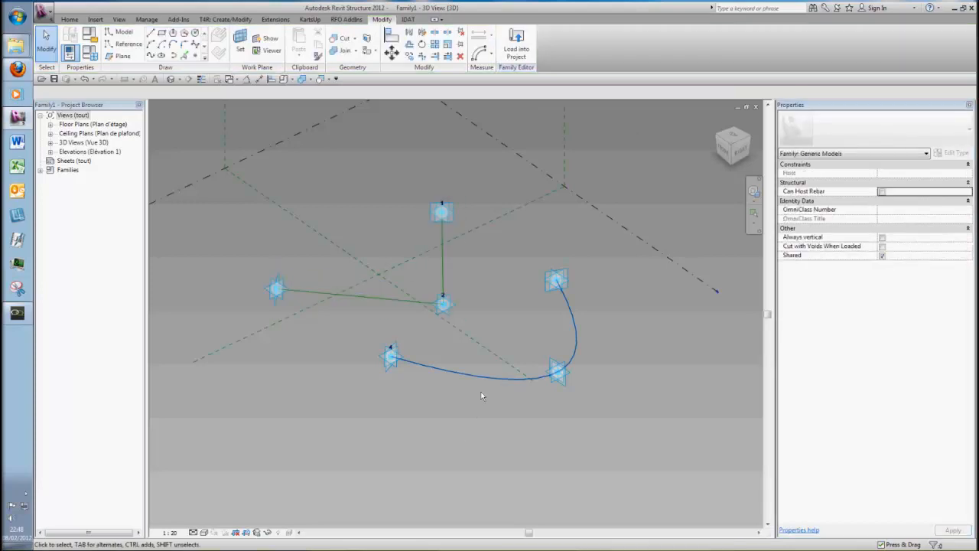
{"action": "left_click", "coordinate": [490, 377]}
{"action": "left_click", "coordinate": [878, 246]}
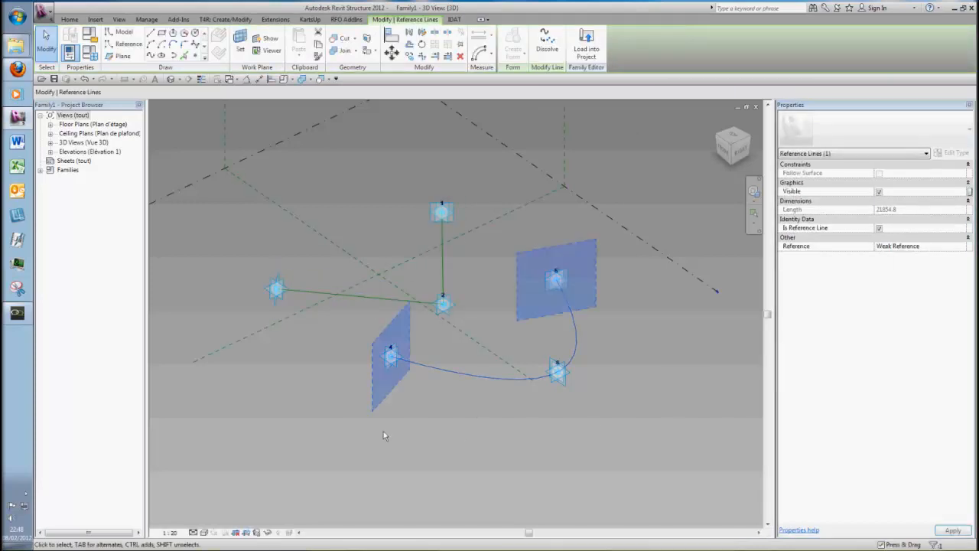
{"action": "left_click", "coordinate": [416, 429]}
Step: Compare the two straight reference lines through points 1, 2 and 3 with the curved one through points 4, 5 and 6
{"action": "middle_click_drag", "start_coordinate": [280, 470], "coordinate": [328, 454], "text": "shift"}
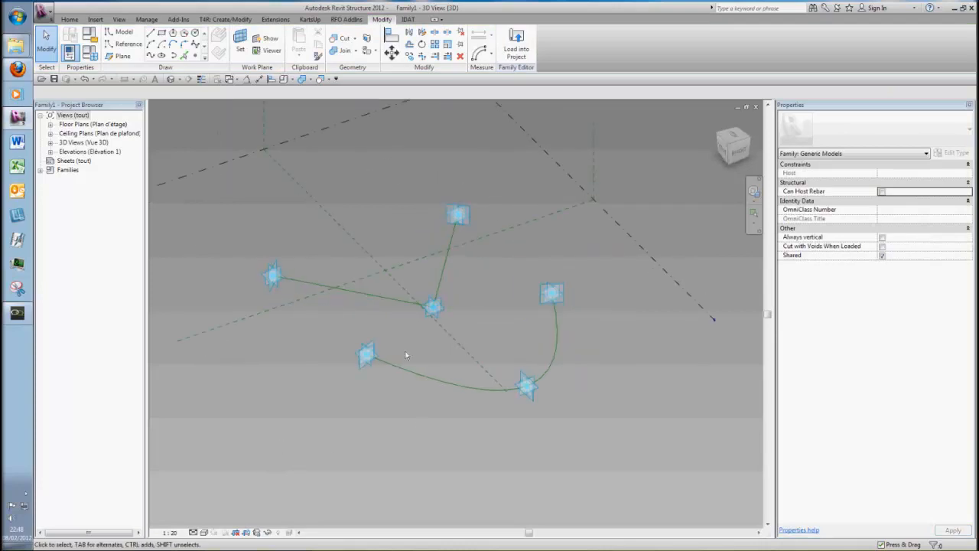
{"action": "scroll", "coordinate": [397, 338], "scroll_direction": "up", "scroll_amount": 2}
{"action": "scroll", "coordinate": [396, 338], "scroll_direction": "up", "scroll_amount": 1}
{"action": "middle_click_drag", "start_coordinate": [396, 338], "coordinate": [396, 360]}
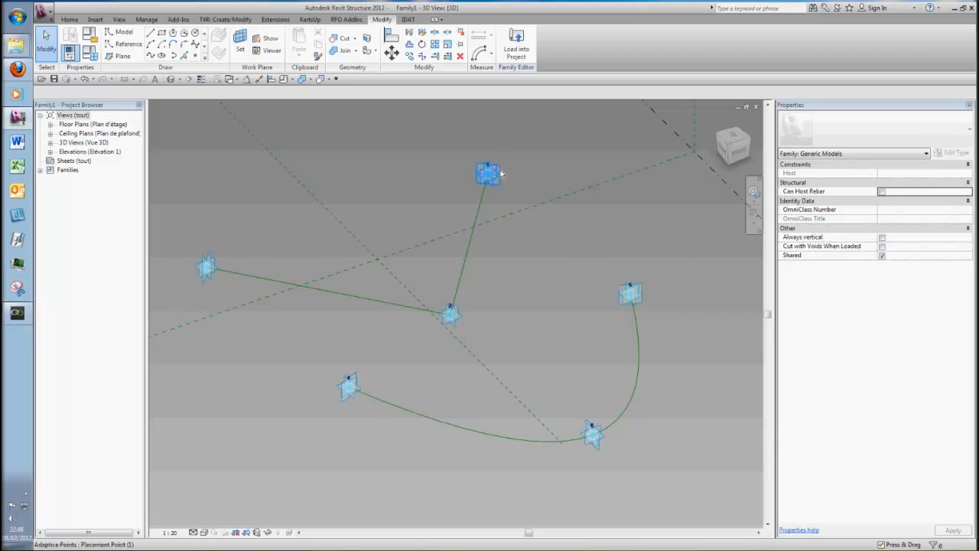
{"action": "scroll", "coordinate": [213, 281], "scroll_direction": "down", "scroll_amount": 1}
{"action": "scroll", "coordinate": [213, 282], "scroll_direction": "up", "scroll_amount": 2}
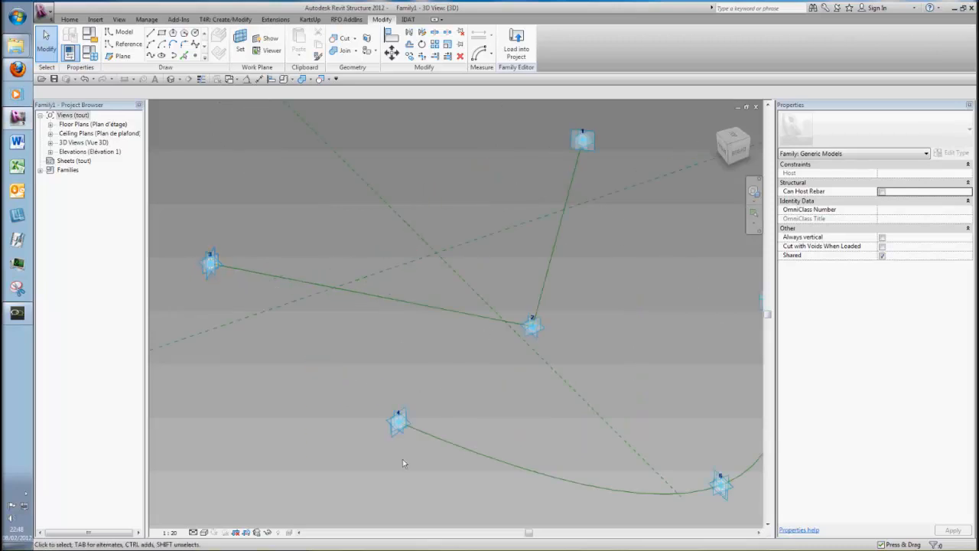
{"action": "scroll", "coordinate": [407, 454], "scroll_direction": "down", "scroll_amount": 1}
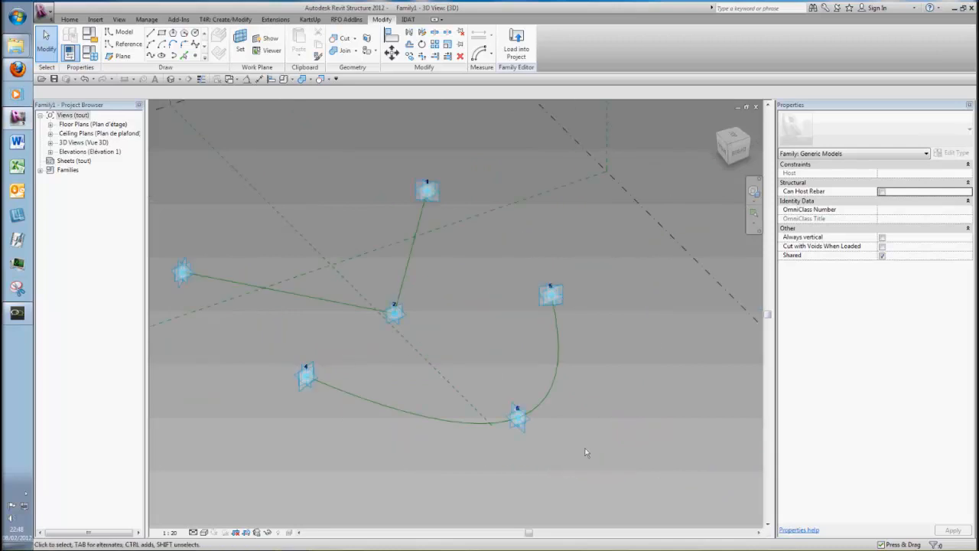
Step: Delete the copied adaptive points 4, 5 and 6 together with their curved reference line
{"action": "left_click_drag", "start_coordinate": [279, 364], "coordinate": [581, 456]}
{"action": "key", "text": "Delete"}
{"action": "left_click_drag", "start_coordinate": [587, 274], "coordinate": [516, 325]}
{"action": "key", "text": "Delete"}
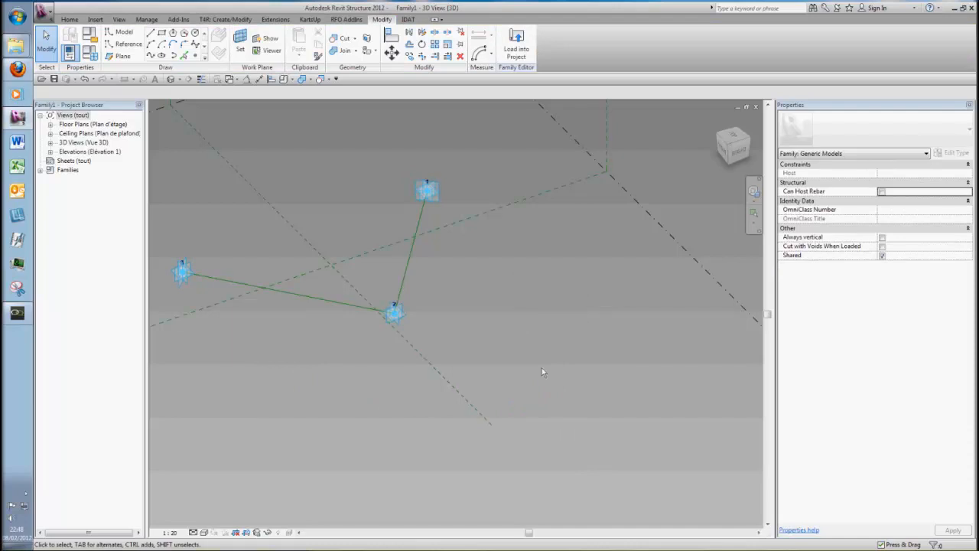
{"action": "middle_click_drag", "start_coordinate": [483, 339], "coordinate": [510, 299], "text": "shift"}
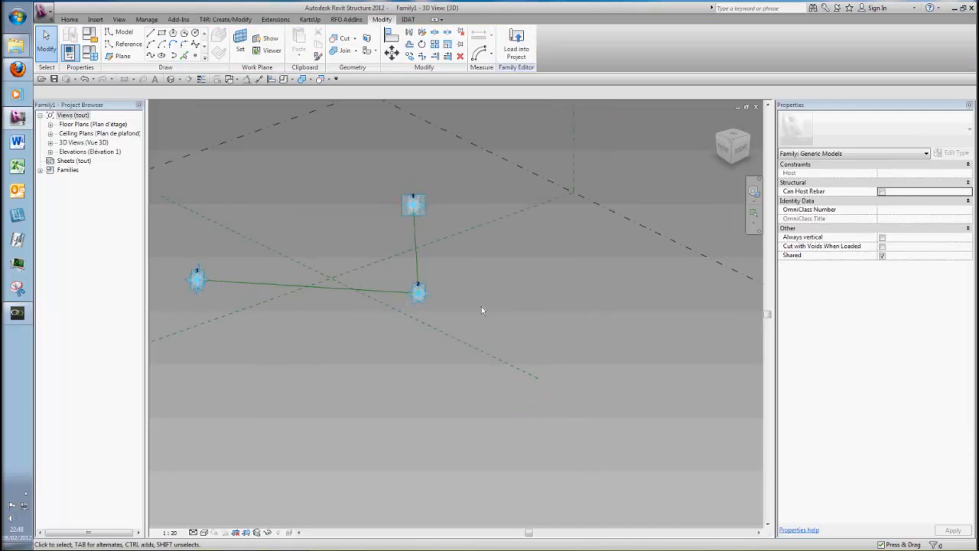
{"action": "middle_click_drag", "start_coordinate": [408, 403], "coordinate": [425, 384]}
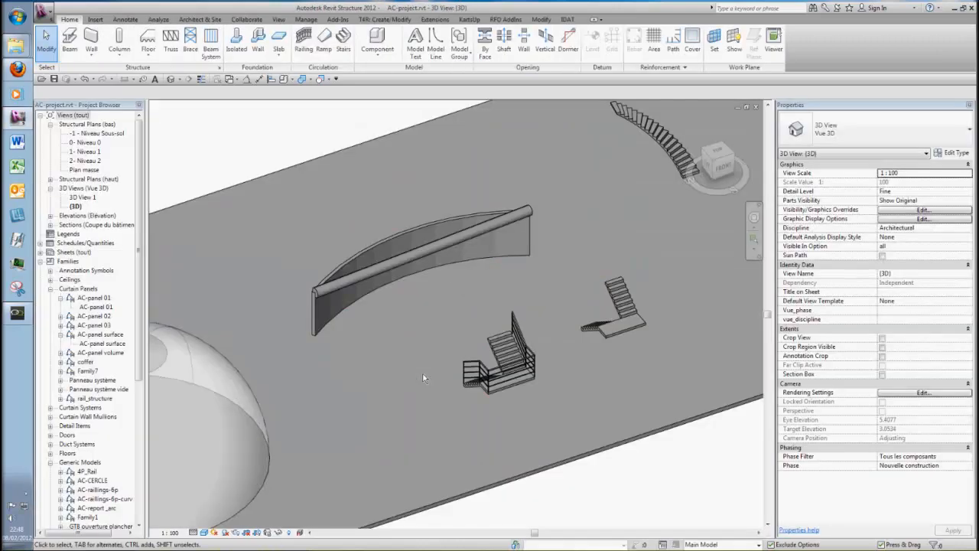
Step: In AC-project, try to pick a new host for the tube at the end of the curved wall
{"action": "left_click", "coordinate": [395, 268]}
{"action": "middle_click_drag", "start_coordinate": [395, 268], "coordinate": [423, 251]}
{"action": "left_click", "coordinate": [455, 46]}
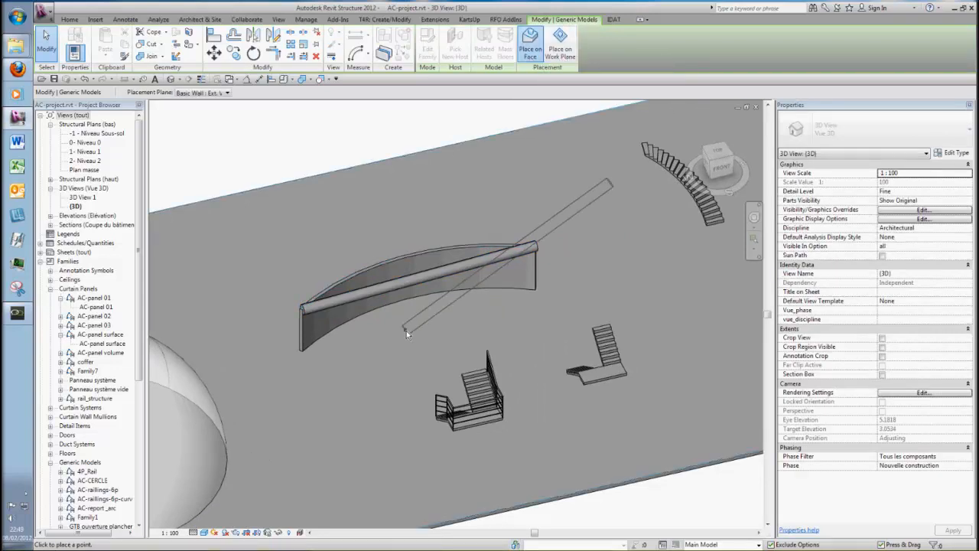
{"action": "scroll", "coordinate": [291, 356], "scroll_direction": "up", "scroll_amount": 3}
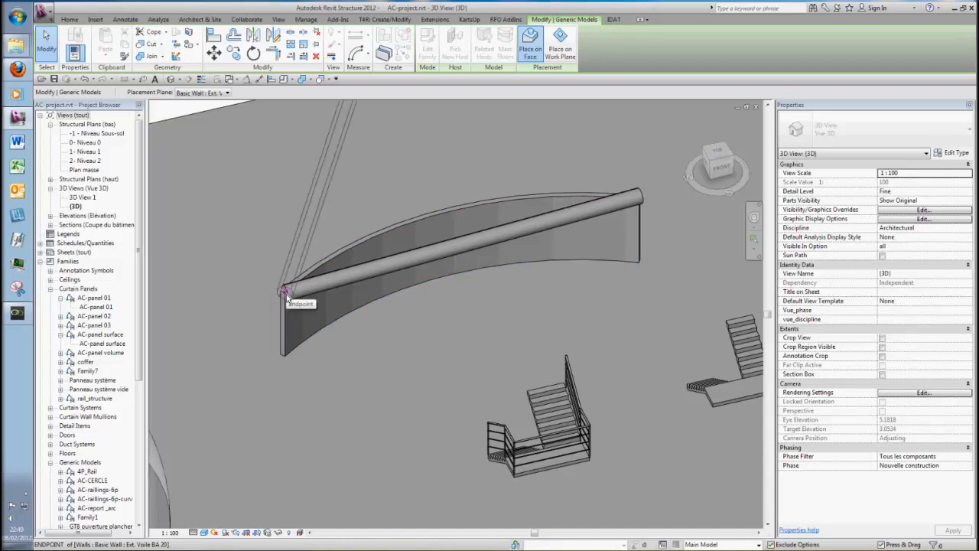
{"action": "key", "text": "Escape"}
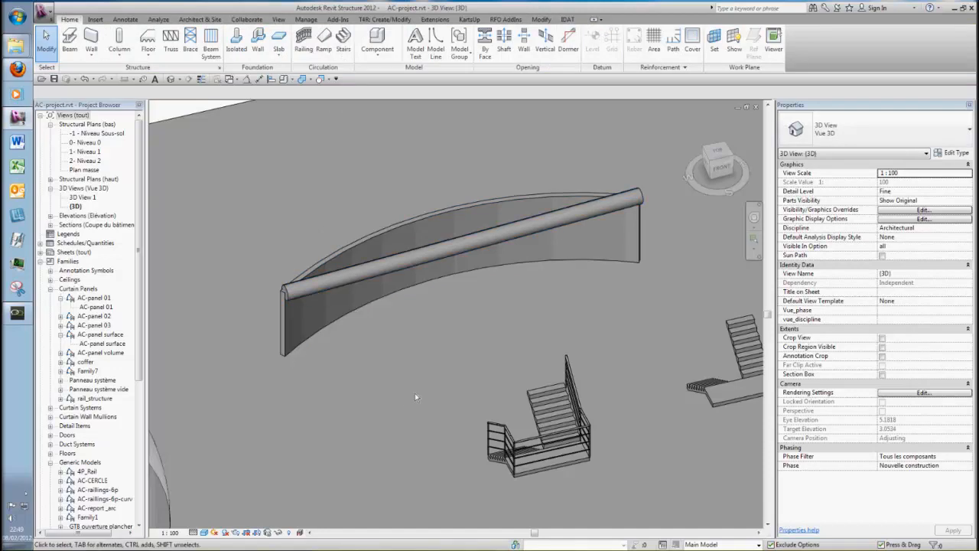
Step: Open the family of the tube on the curved wall for editing
{"action": "left_click", "coordinate": [399, 270]}
{"action": "left_click", "coordinate": [427, 44]}
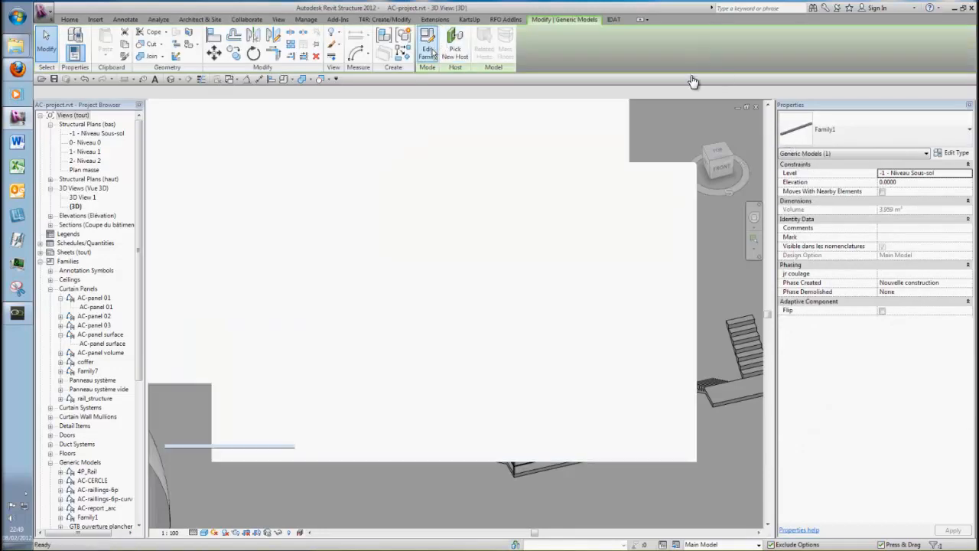
{"action": "middle_click_drag", "start_coordinate": [443, 358], "coordinate": [435, 373]}
Step: Delete the two connected reference lines and adaptive point 3
{"action": "key", "text": "Tab"}
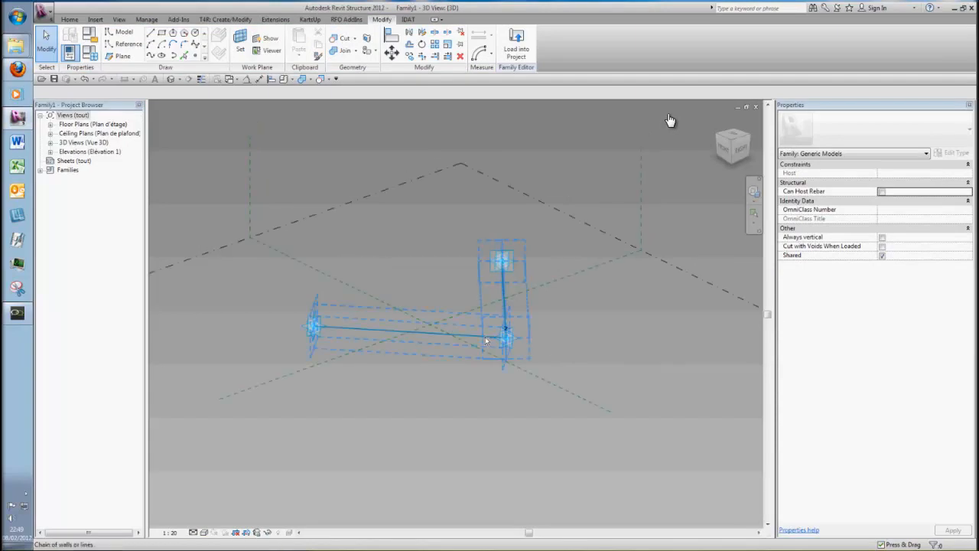
{"action": "left_click", "coordinate": [485, 340]}
{"action": "key", "text": "Delete"}
{"action": "left_click", "coordinate": [314, 329]}
{"action": "key", "text": "Delete"}
Step: Connect adaptive points 1 and 2 with a straight line and turn it into a reference line
{"action": "middle_click_drag", "start_coordinate": [494, 407], "coordinate": [336, 415], "text": "shift"}
{"action": "middle_click_drag", "start_coordinate": [403, 383], "coordinate": [360, 357], "text": "shift"}
{"action": "left_click", "coordinate": [346, 328]}
{"action": "left_click", "coordinate": [578, 295], "text": "ctrl"}
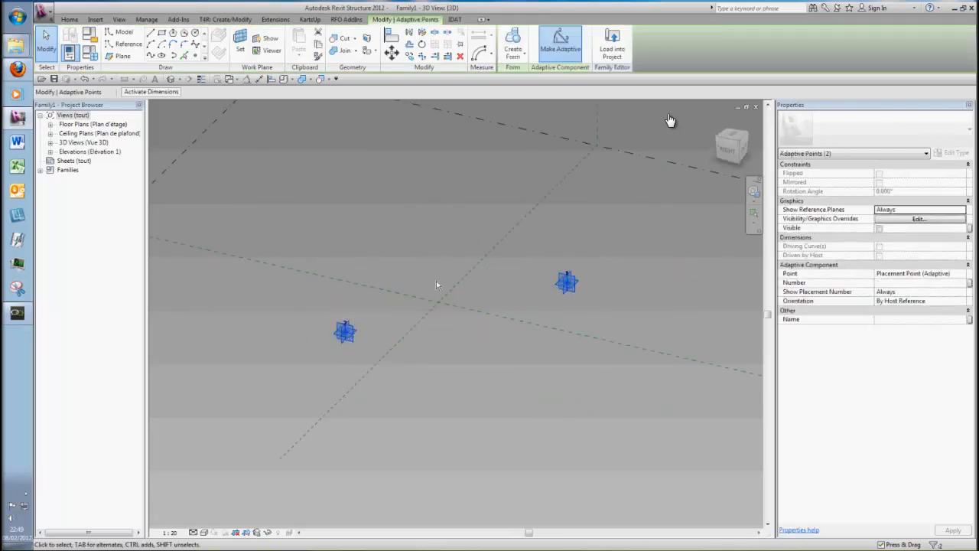
{"action": "left_click", "coordinate": [151, 56]}
{"action": "left_click", "coordinate": [510, 331]}
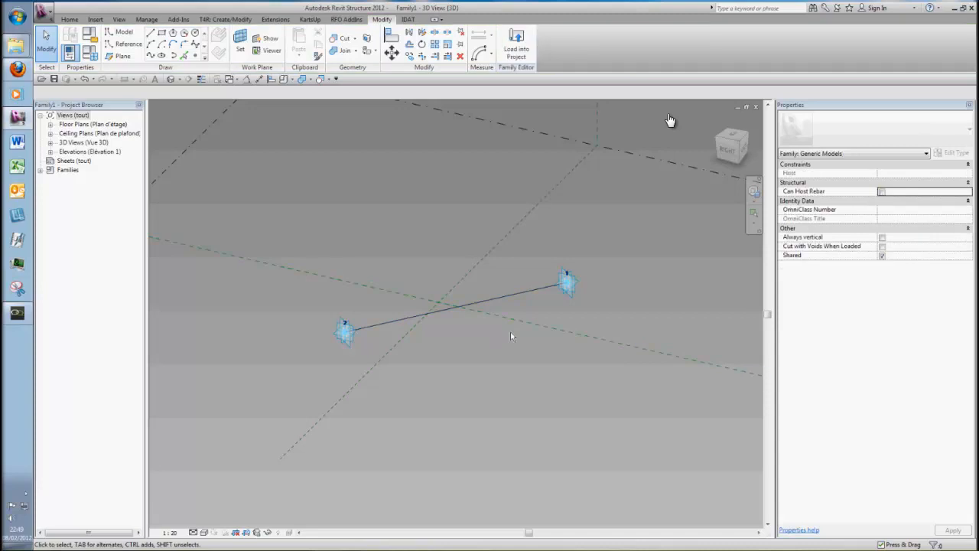
{"action": "left_click", "coordinate": [536, 292]}
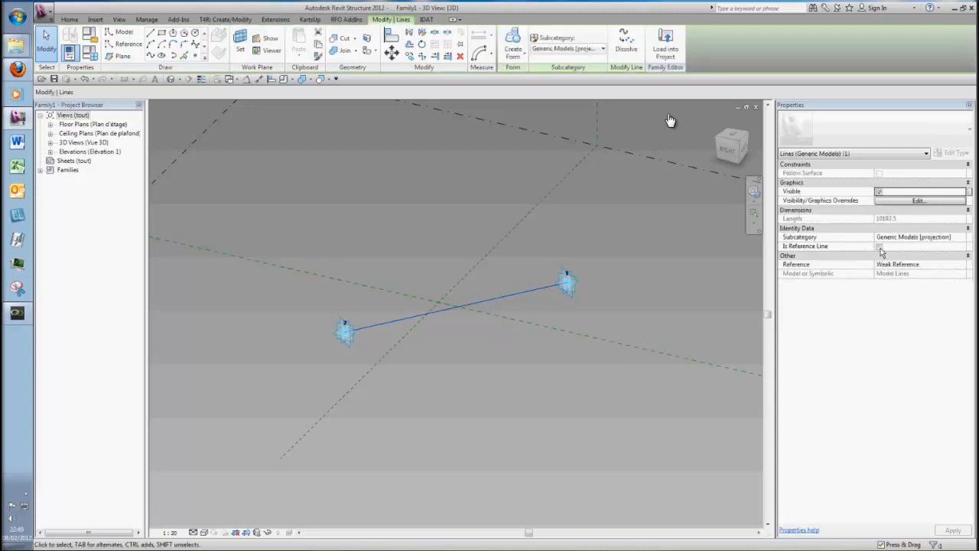
{"action": "left_click", "coordinate": [880, 246]}
{"action": "left_click", "coordinate": [493, 360]}
Step: Place a point on the reference line and set that point's plane as the work plane
{"action": "left_click", "coordinate": [195, 56]}
{"action": "left_click", "coordinate": [492, 298]}
{"action": "key", "text": "Escape"}
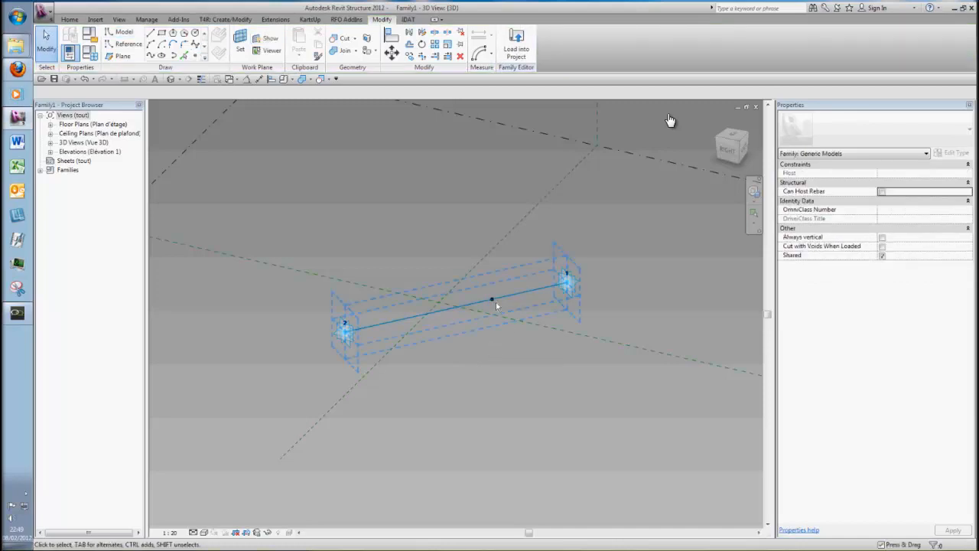
{"action": "left_click", "coordinate": [492, 300]}
{"action": "left_click", "coordinate": [471, 383]}
{"action": "left_click", "coordinate": [241, 43]}
{"action": "left_click", "coordinate": [573, 324]}
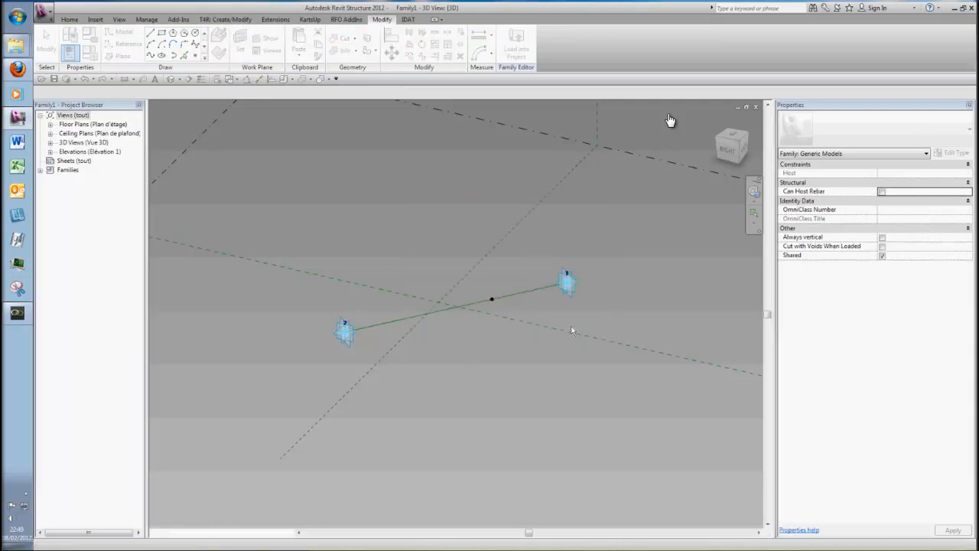
{"action": "left_click", "coordinate": [496, 306]}
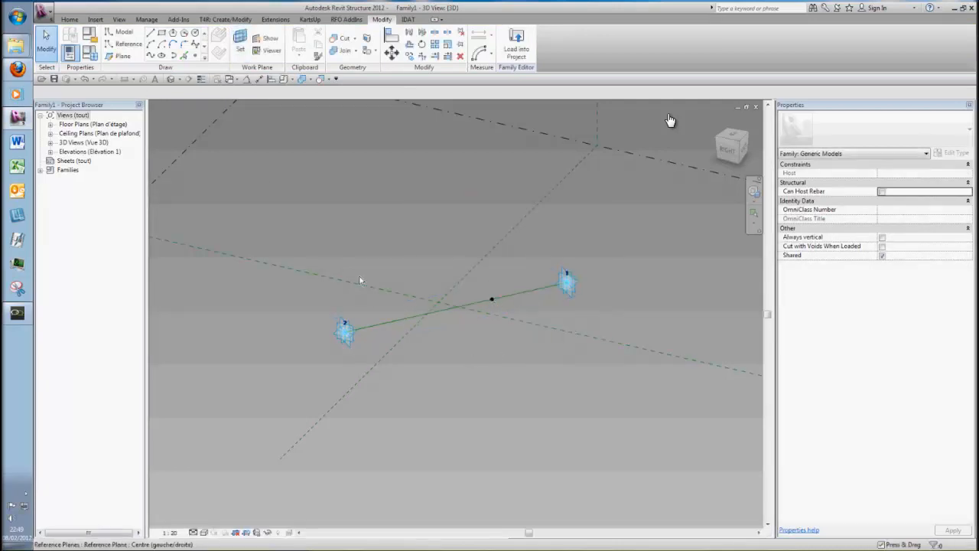
Step: Draw a circle with a radius of about 500 mm centred on the point hosted by the reference line
{"action": "mouse_move", "coordinate": [313, 205]}
{"action": "middle_mouse_down", "text": "shift"}
{"action": "mouse_move", "coordinate": [341, 204]}
{"action": "mouse_move", "coordinate": [314, 216]}
{"action": "mouse_move", "coordinate": [327, 201]}
{"action": "middle_mouse_up", "text": "shift"}
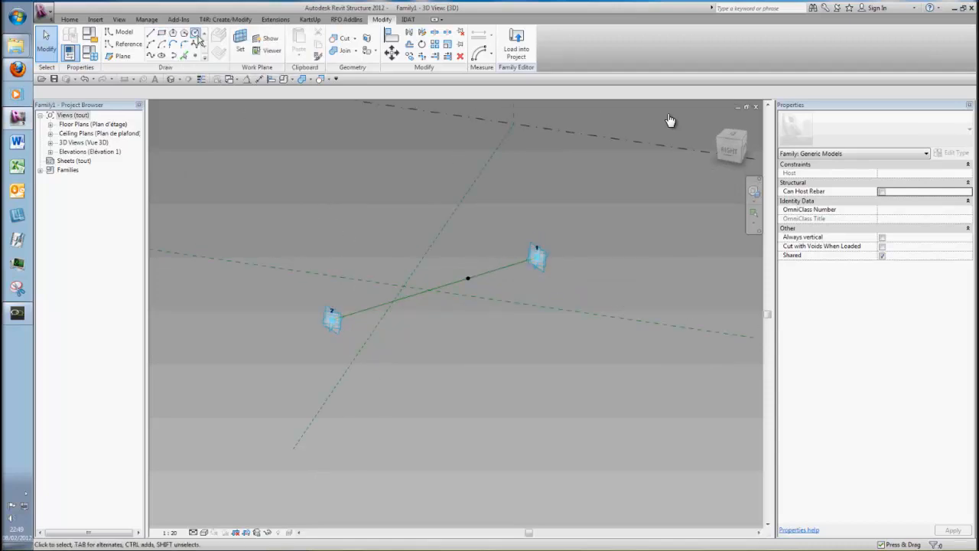
{"action": "left_click", "coordinate": [195, 33]}
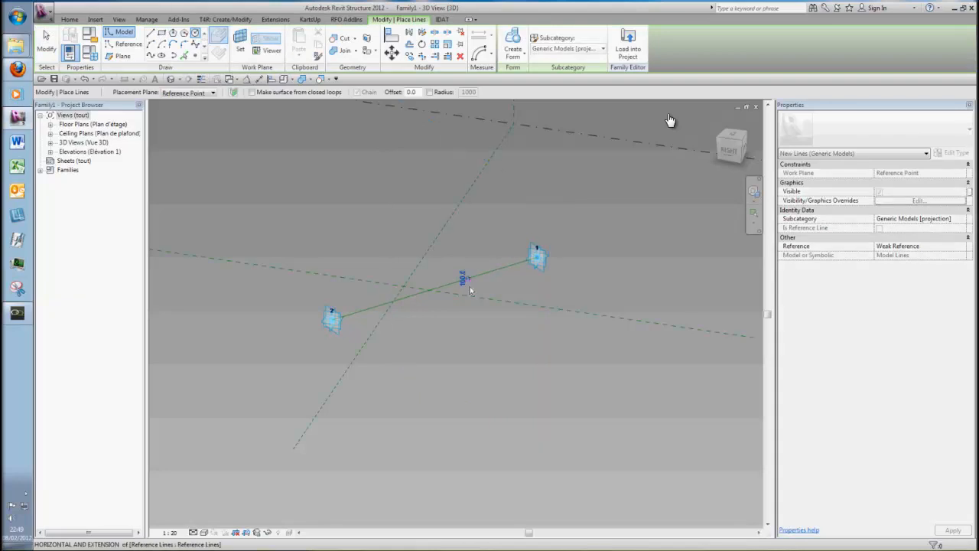
{"action": "key", "text": "Escape"}
{"action": "key", "text": "Escape"}
Step: Create a solid tube form from the circle and the reference line
{"action": "left_click", "coordinate": [475, 289]}
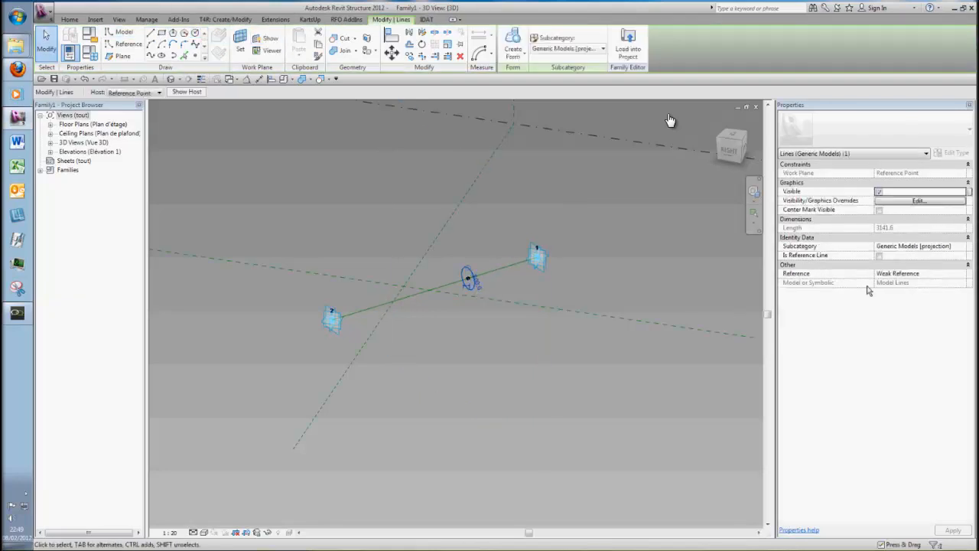
{"action": "left_click", "coordinate": [500, 275], "text": "ctrl"}
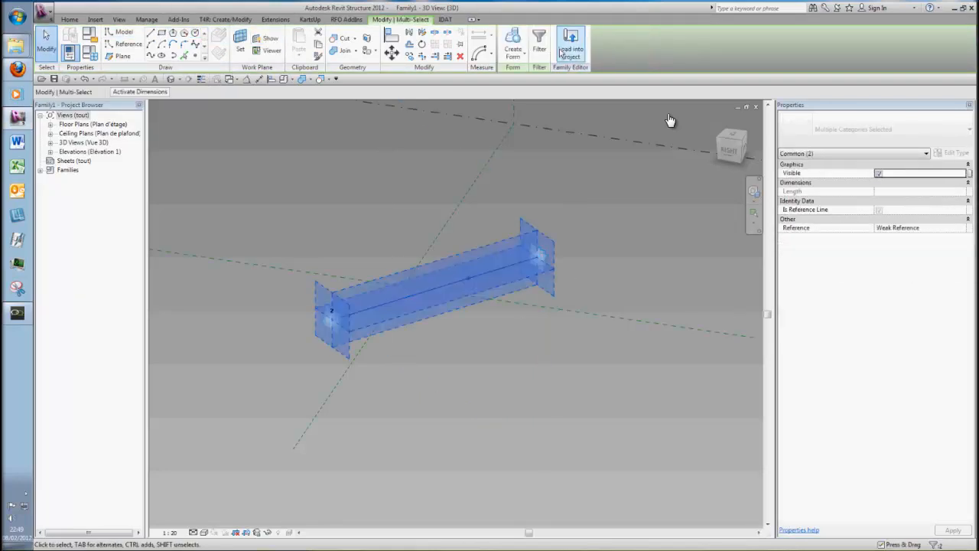
{"action": "left_click", "coordinate": [520, 45]}
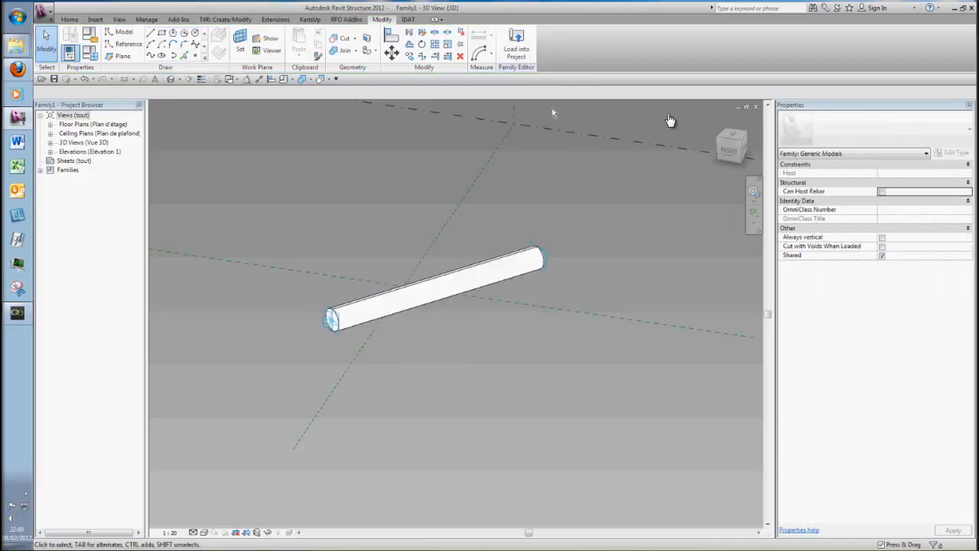
Step: Load Family1 into AC-project, overwriting the existing version and its parameter values
{"action": "left_click", "coordinate": [516, 46]}
{"action": "left_click", "coordinate": [478, 357]}
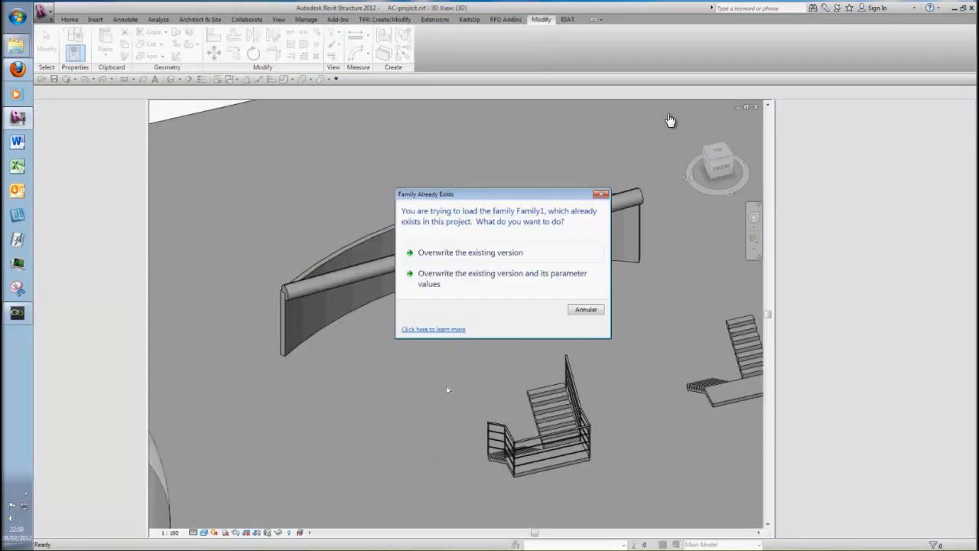
{"action": "left_click", "coordinate": [504, 283]}
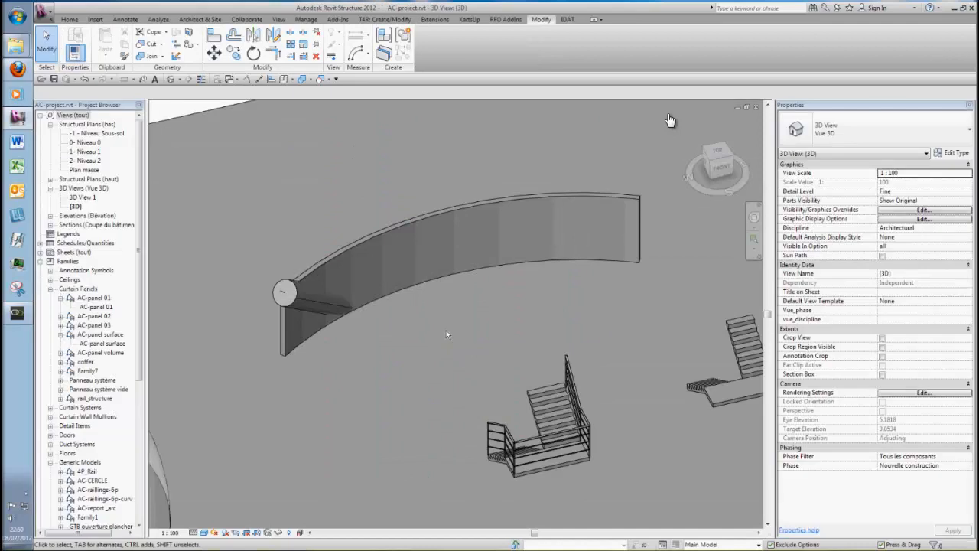
Step: Rehost the tube on the curved wall's face, with one end at the wall's far lower corner
{"action": "left_click", "coordinate": [293, 305]}
{"action": "left_click", "coordinate": [456, 51]}
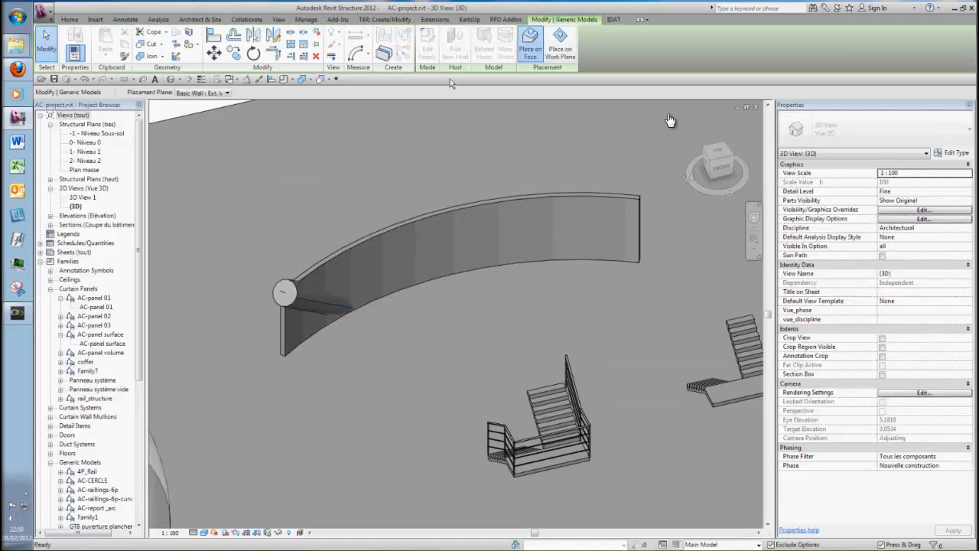
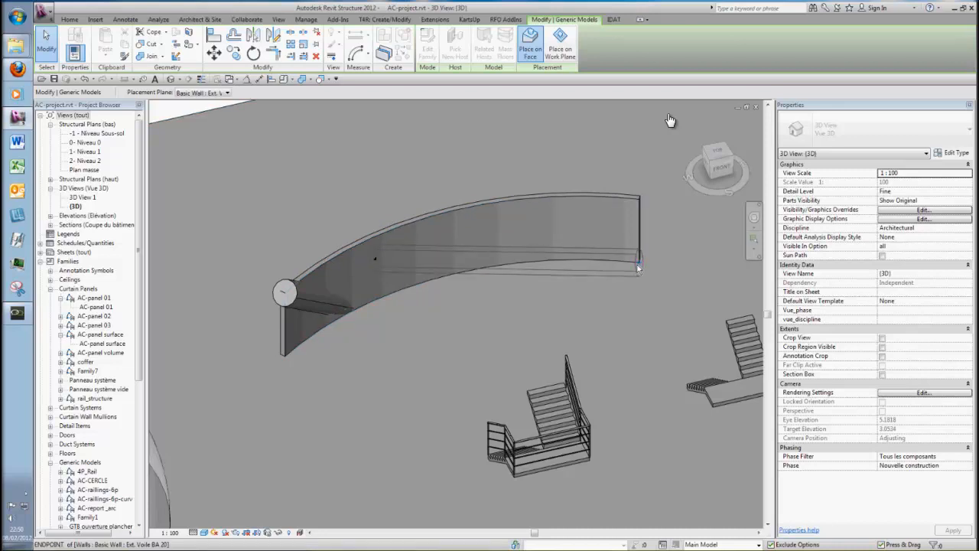
{"action": "left_click", "coordinate": [639, 267]}
{"action": "key", "text": "Escape"}
Step: Rehost the tube's adaptive point on the wall face to the upper corner at the wall's near end
{"action": "left_click", "coordinate": [518, 274]}
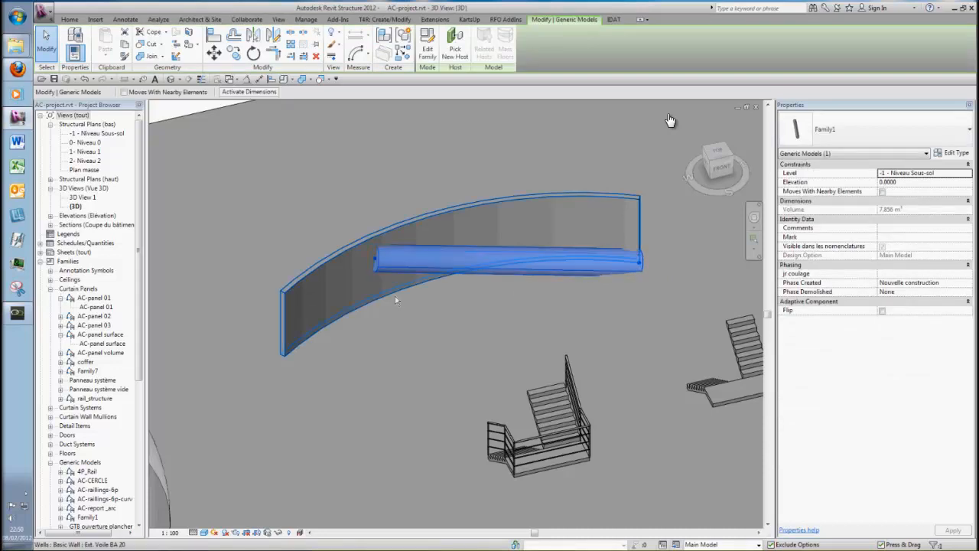
{"action": "left_click", "coordinate": [375, 259]}
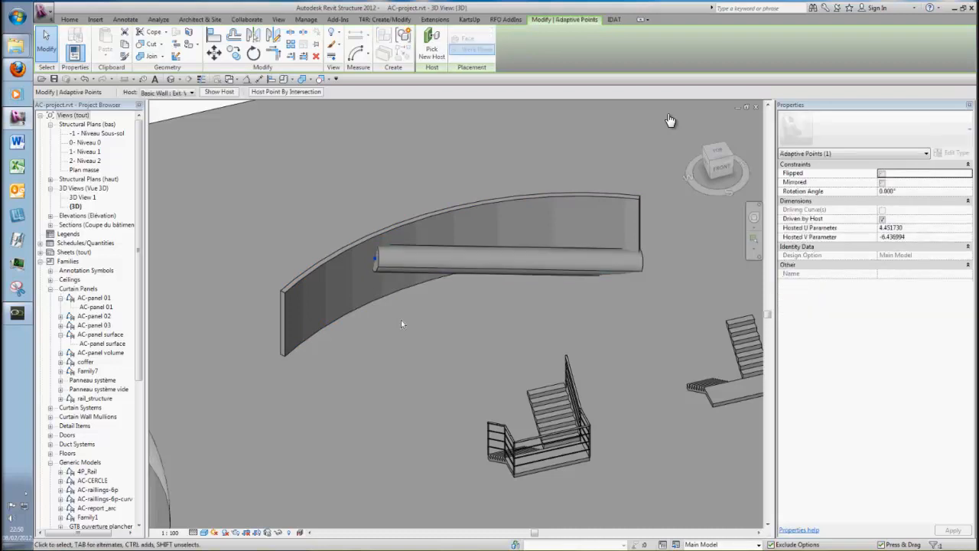
{"action": "left_click", "coordinate": [431, 47]}
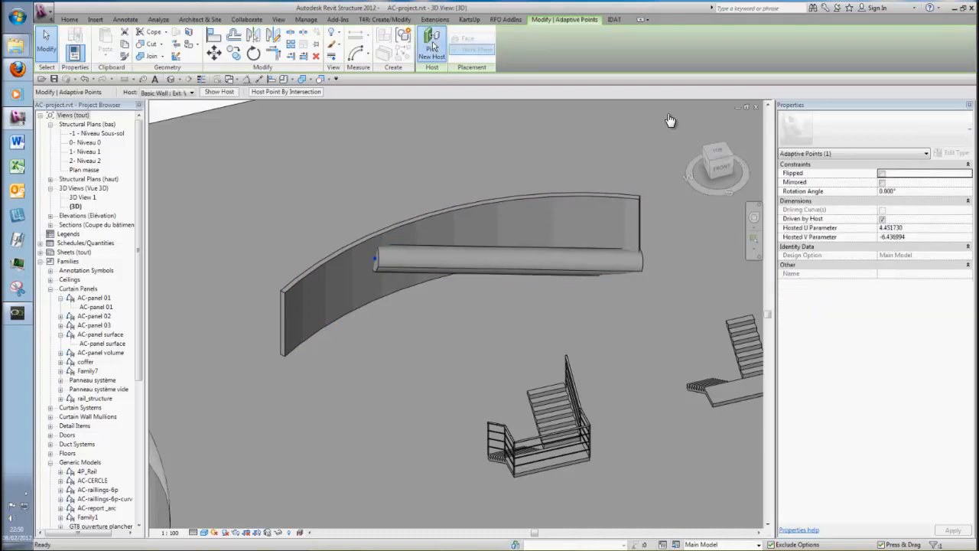
{"action": "left_click", "coordinate": [290, 302]}
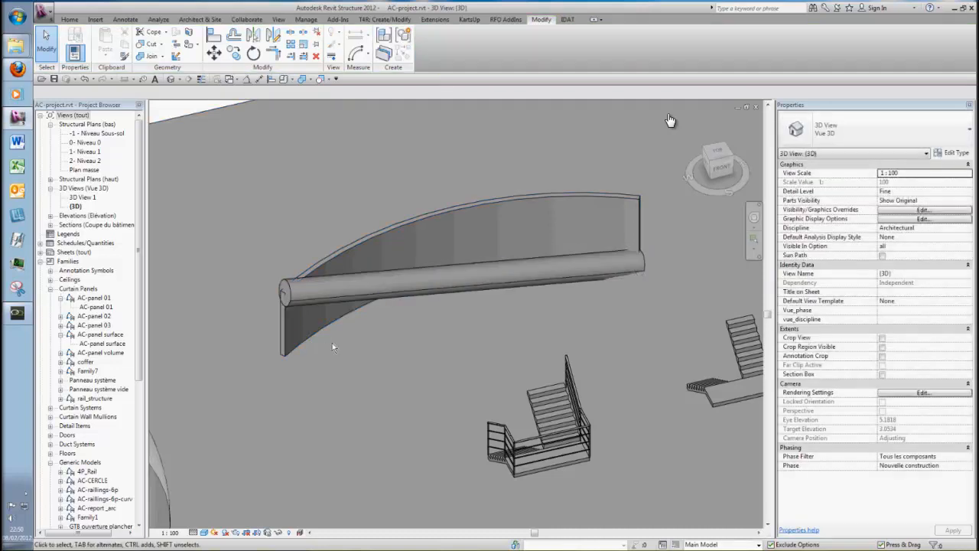
{"action": "left_click", "coordinate": [360, 294]}
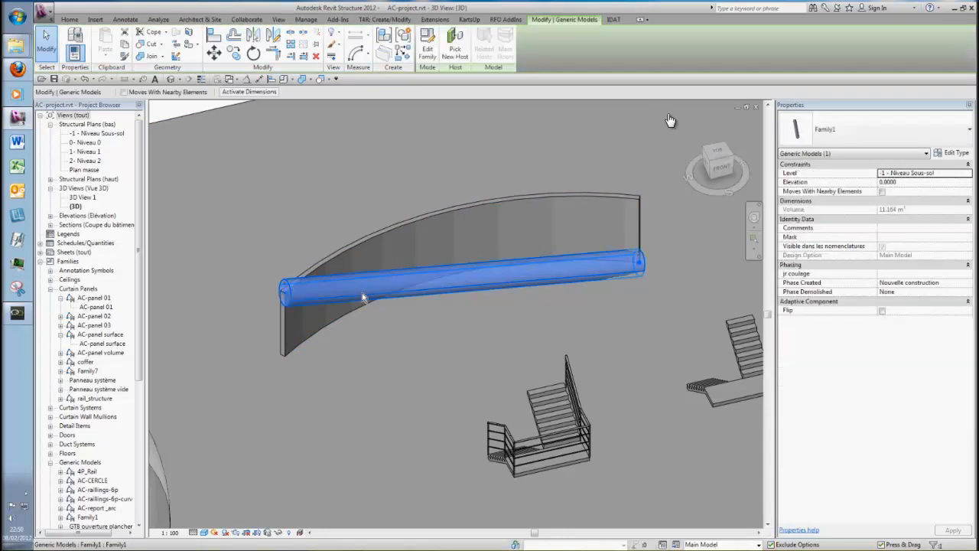
{"action": "left_click", "coordinate": [455, 48]}
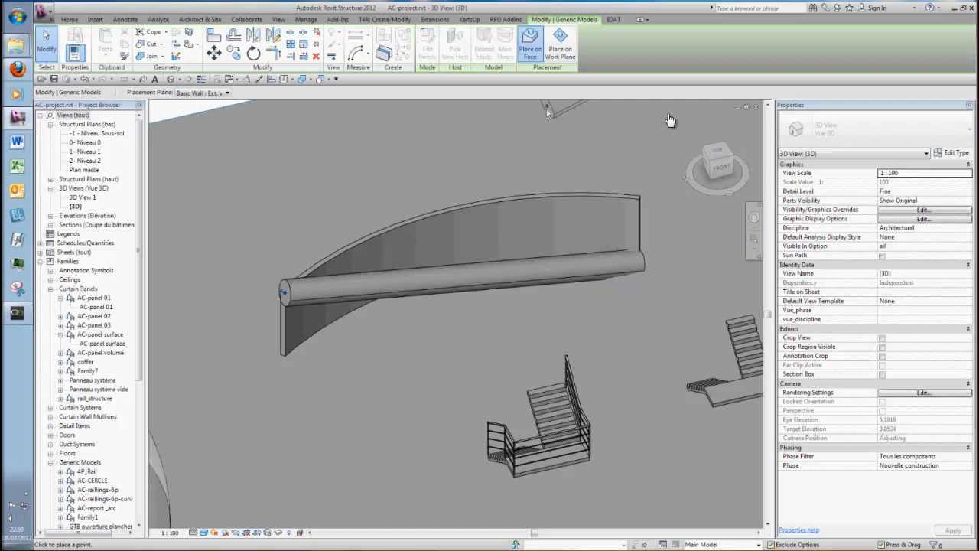
{"action": "left_click", "coordinate": [563, 56]}
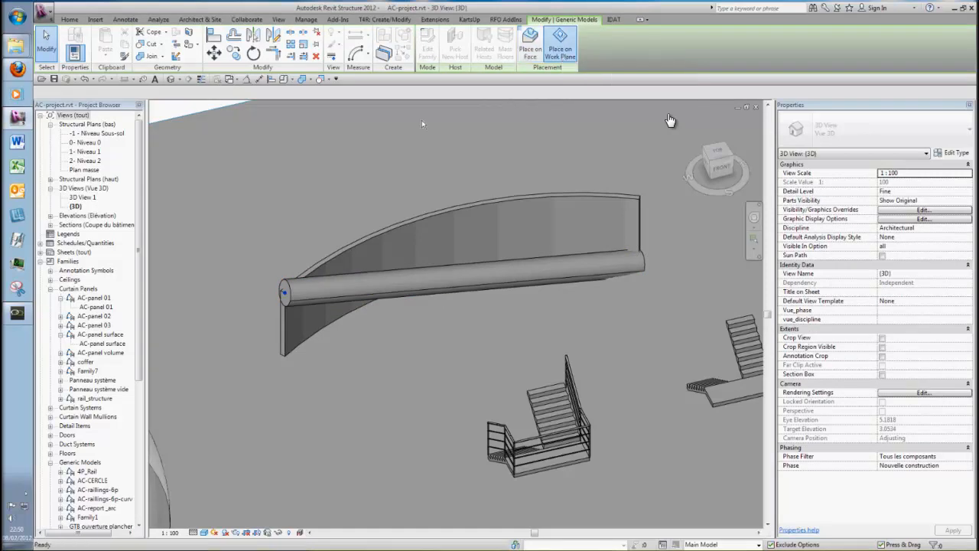
{"action": "key", "text": "Escape"}
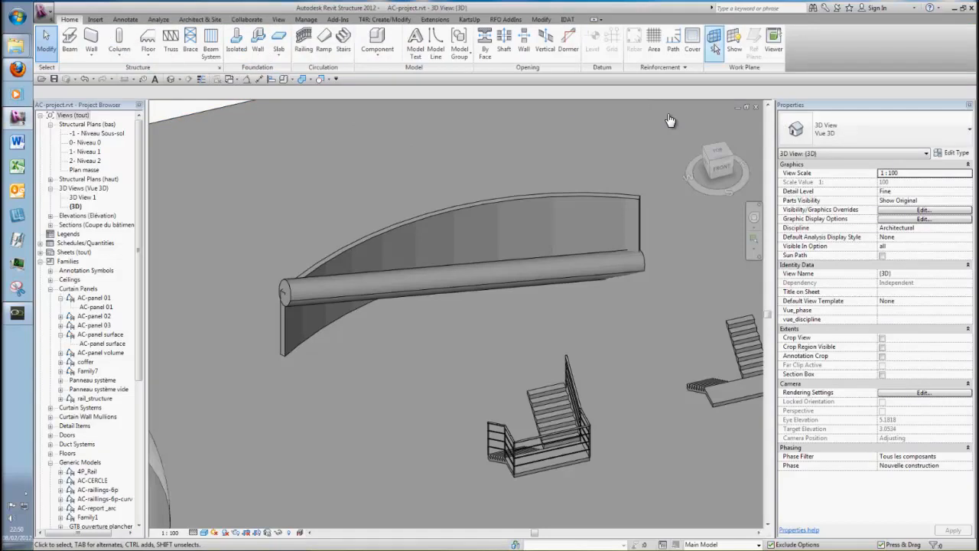
Step: Set the top face of the curved wall as the work plane by picking a plane
{"action": "left_click", "coordinate": [715, 47]}
{"action": "left_click", "coordinate": [435, 292]}
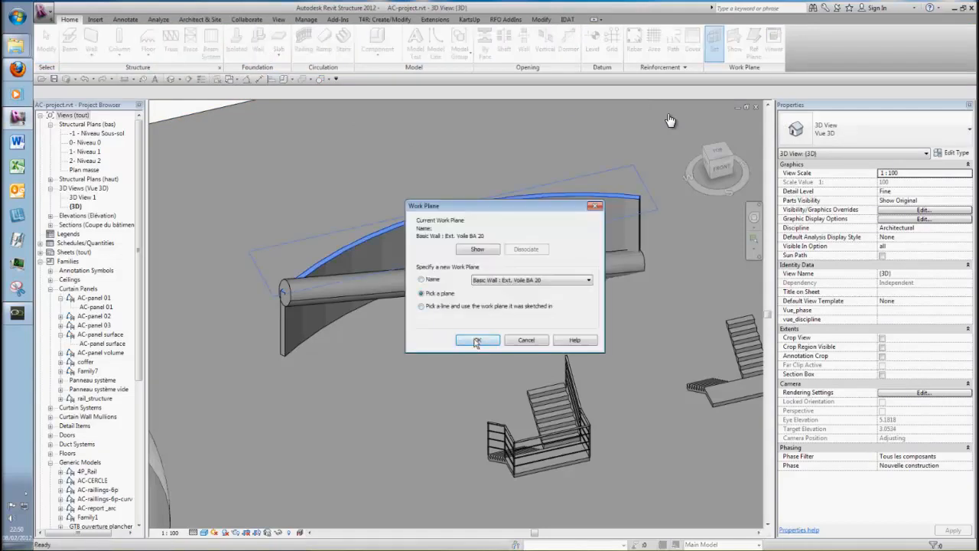
{"action": "left_click", "coordinate": [470, 336]}
{"action": "left_click", "coordinate": [426, 220]}
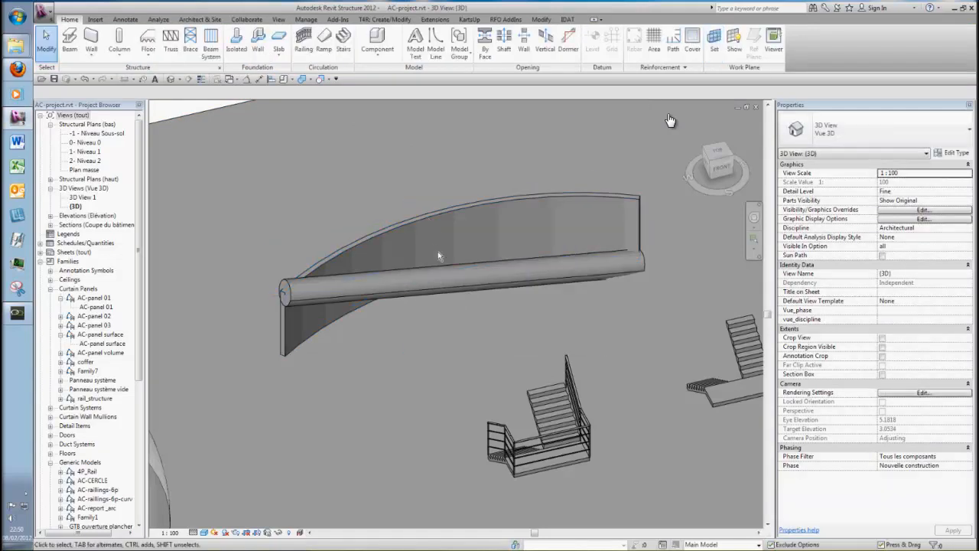
Step: Rehost the tube on the work plane, placing its two points at the ends of the curved wall's top
{"action": "left_click", "coordinate": [452, 292]}
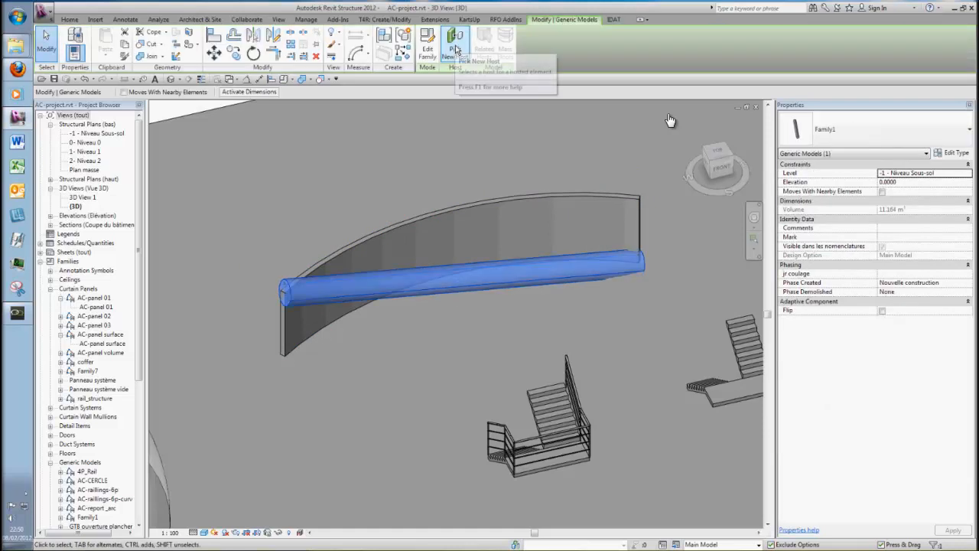
{"action": "left_click", "coordinate": [455, 47]}
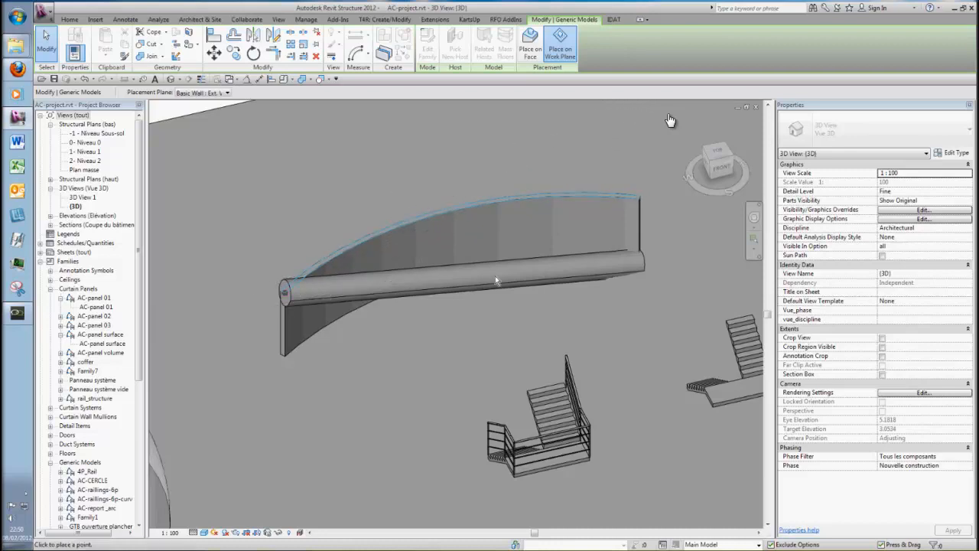
{"action": "left_click", "coordinate": [654, 251]}
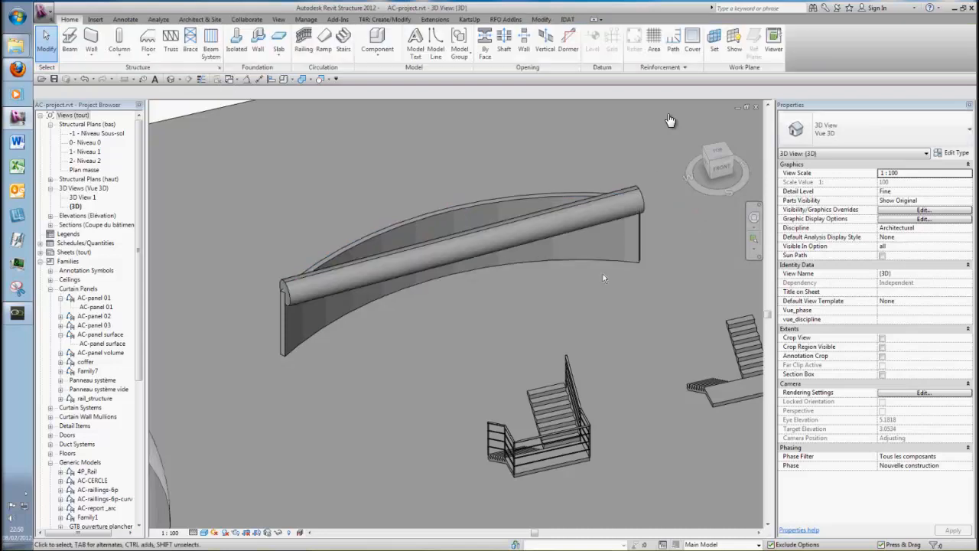
Step: Raise the adaptive point at the tube's near end vertically to an offset of about 3.79 above the wall top
{"action": "left_click", "coordinate": [421, 276]}
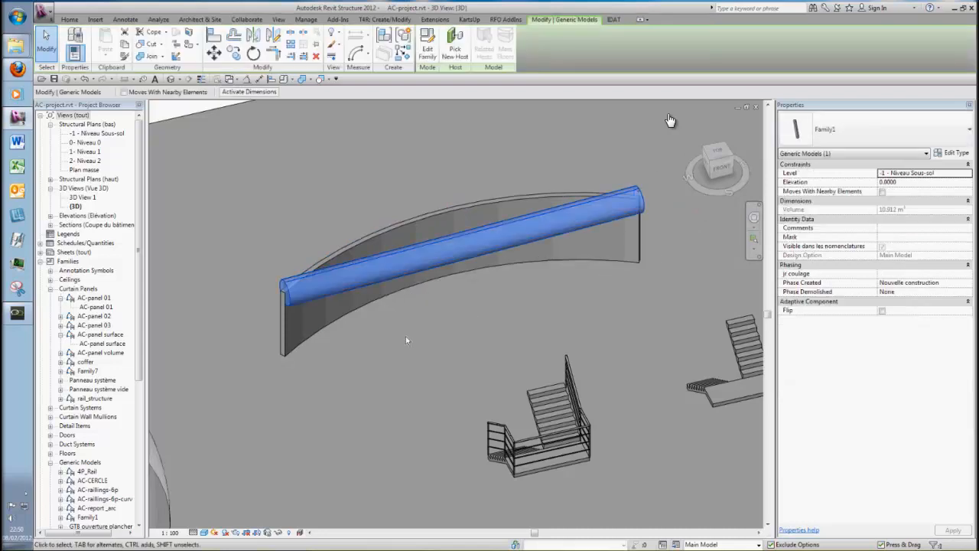
{"action": "left_click", "coordinate": [285, 295]}
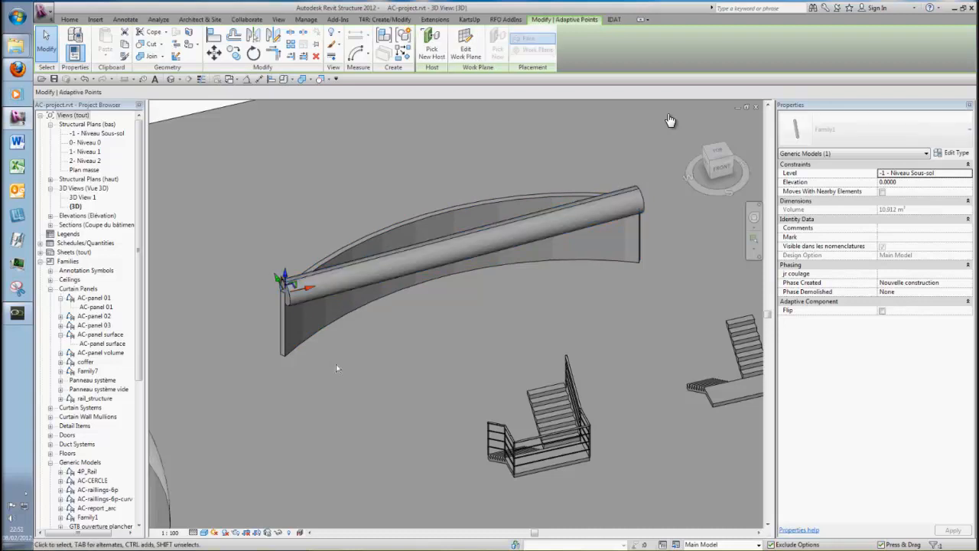
{"action": "middle_click_drag", "start_coordinate": [343, 354], "coordinate": [270, 313], "text": "shift"}
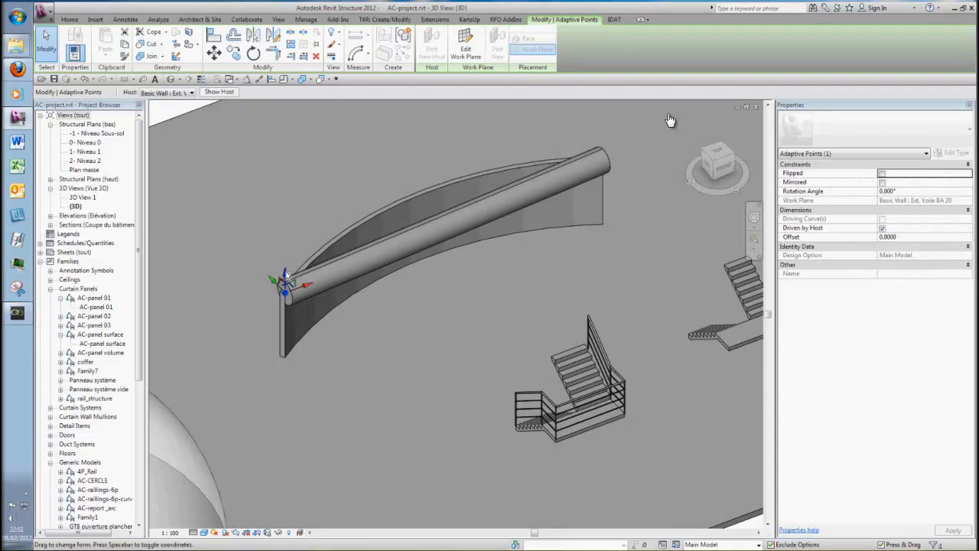
{"action": "left_click_drag", "start_coordinate": [284, 280], "coordinate": [382, 192]}
Step: Move the raised adaptive point horizontally to swing that end of the tube to a new position, then select the tube
{"action": "middle_click_drag", "start_coordinate": [410, 293], "coordinate": [454, 298], "text": "shift"}
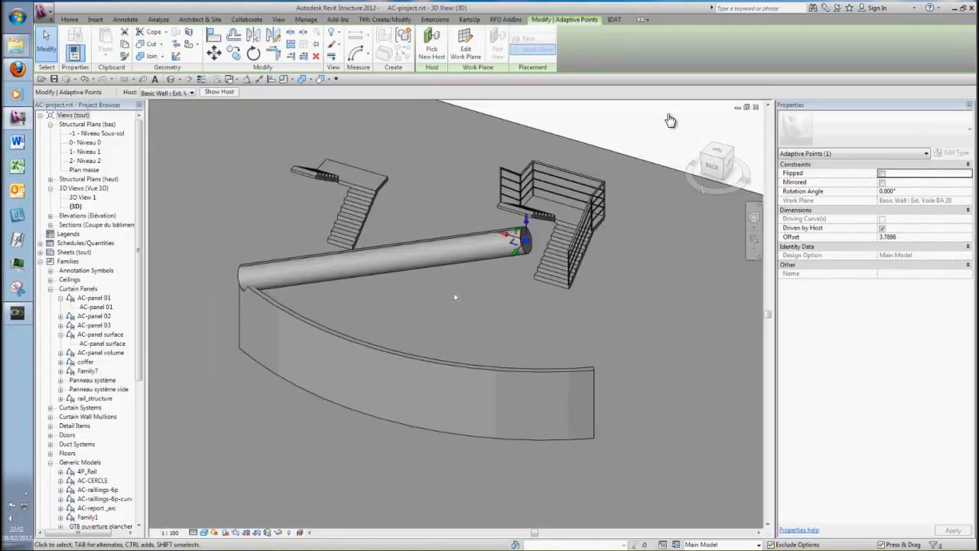
{"action": "scroll", "coordinate": [454, 296], "scroll_direction": "up", "scroll_amount": 1}
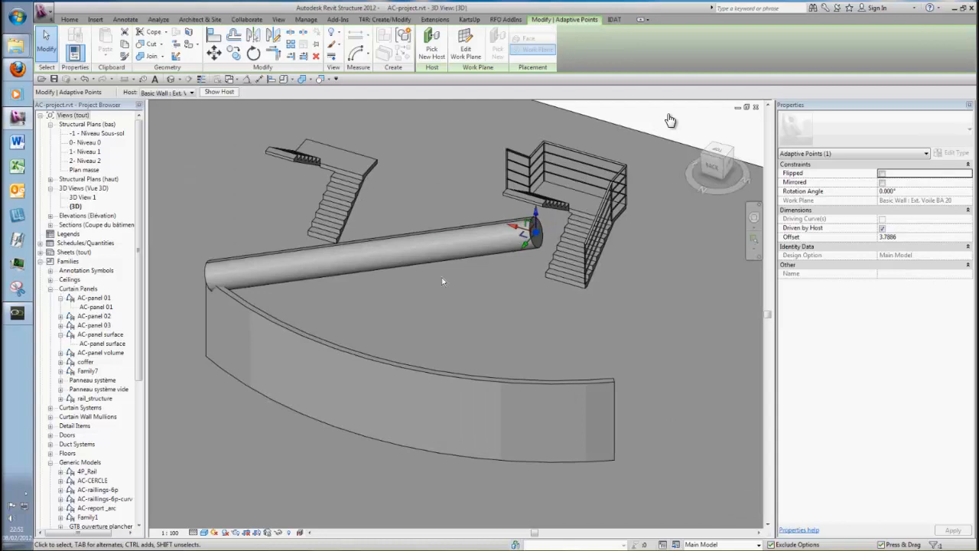
{"action": "left_click_drag", "start_coordinate": [533, 231], "coordinate": [575, 312]}
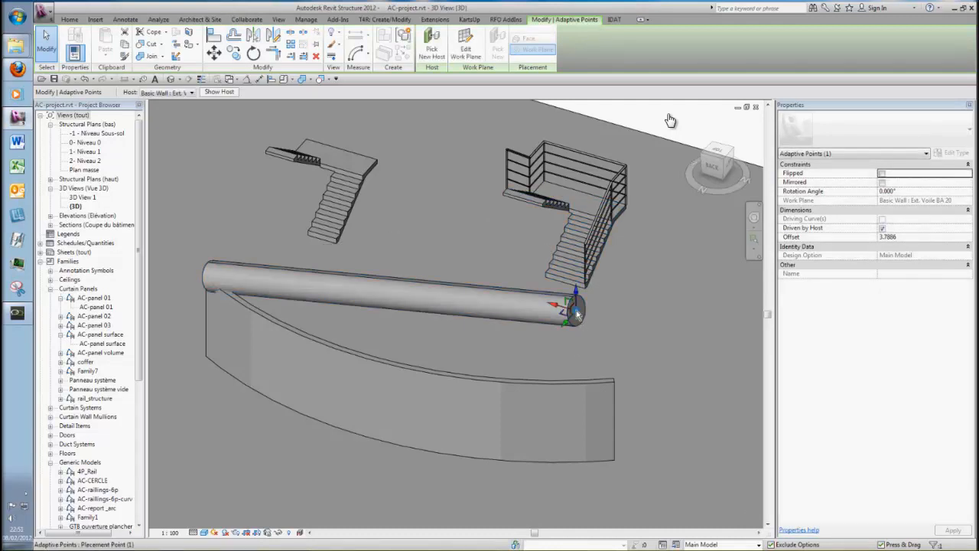
{"action": "left_click", "coordinate": [579, 312]}
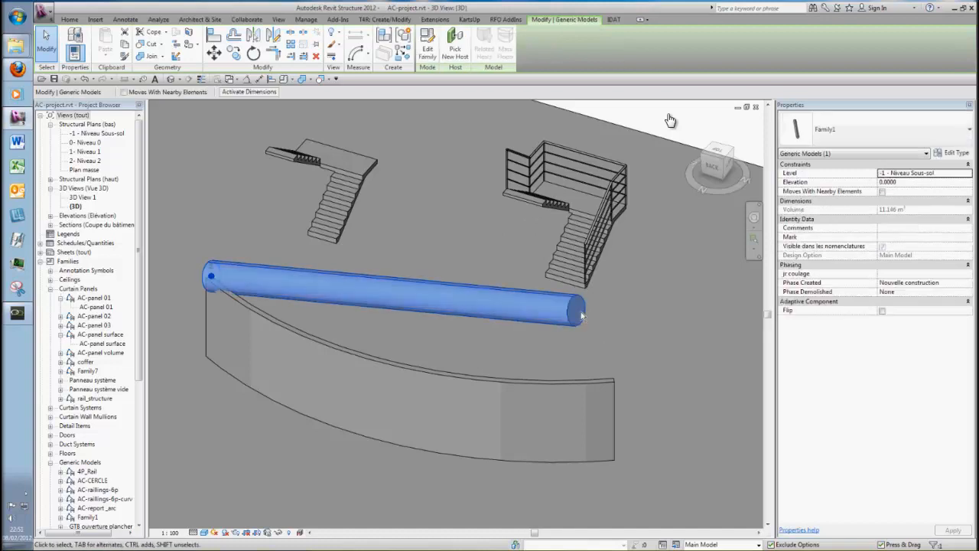
Step: Rehost the adaptive point at the tube's displaced end onto the endpoint of the curved wall's top
{"action": "left_click", "coordinate": [579, 313]}
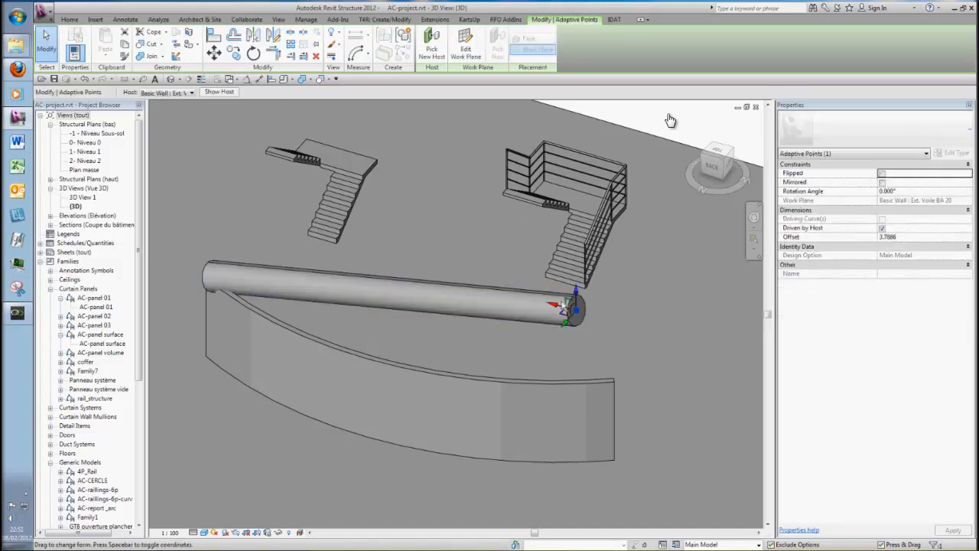
{"action": "left_click", "coordinate": [433, 50]}
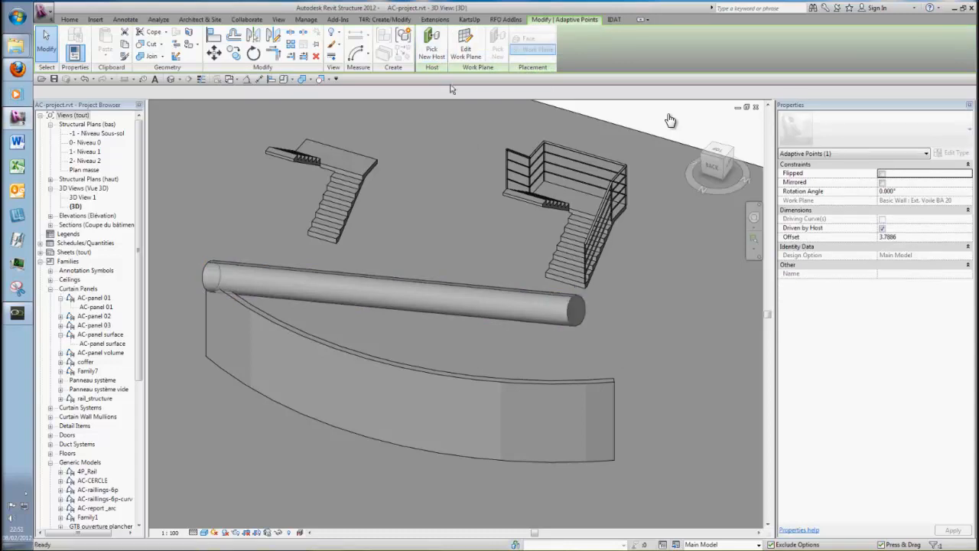
{"action": "left_click", "coordinate": [610, 382]}
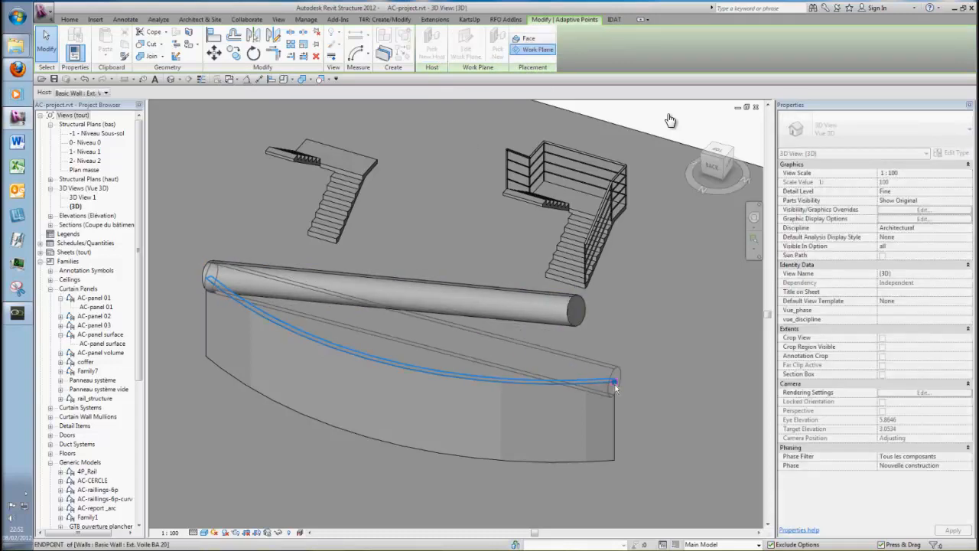
{"action": "left_click", "coordinate": [655, 404]}
{"action": "scroll", "coordinate": [651, 393], "scroll_direction": "down", "scroll_amount": 5}
{"action": "middle_click_drag", "start_coordinate": [650, 390], "coordinate": [400, 357], "text": "shift"}
{"action": "middle_click_drag", "start_coordinate": [471, 375], "coordinate": [452, 346], "text": "shift"}
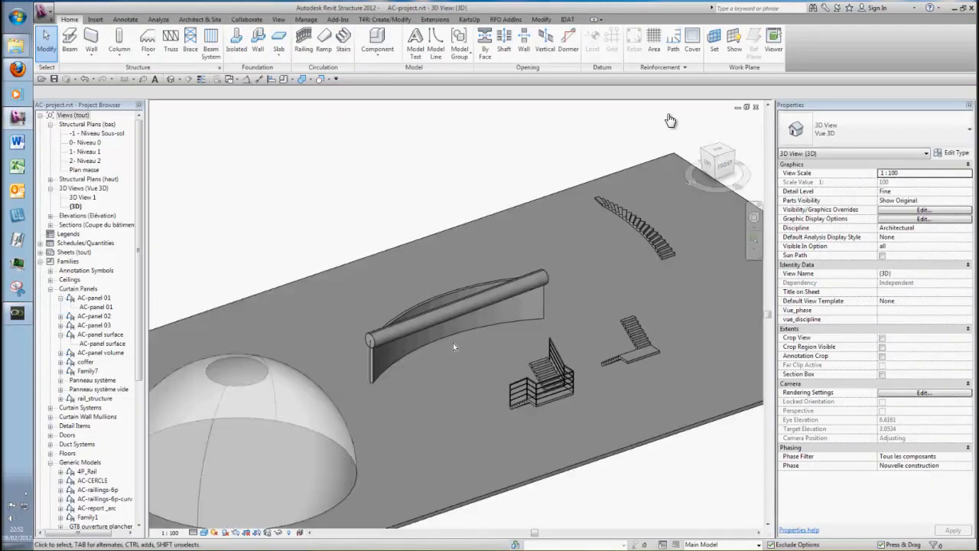
Step: Raise the adaptive point at the tube's end nearest the dome vertically to an offset of about 3.29
{"action": "scroll", "coordinate": [441, 336], "scroll_direction": "up", "scroll_amount": 3}
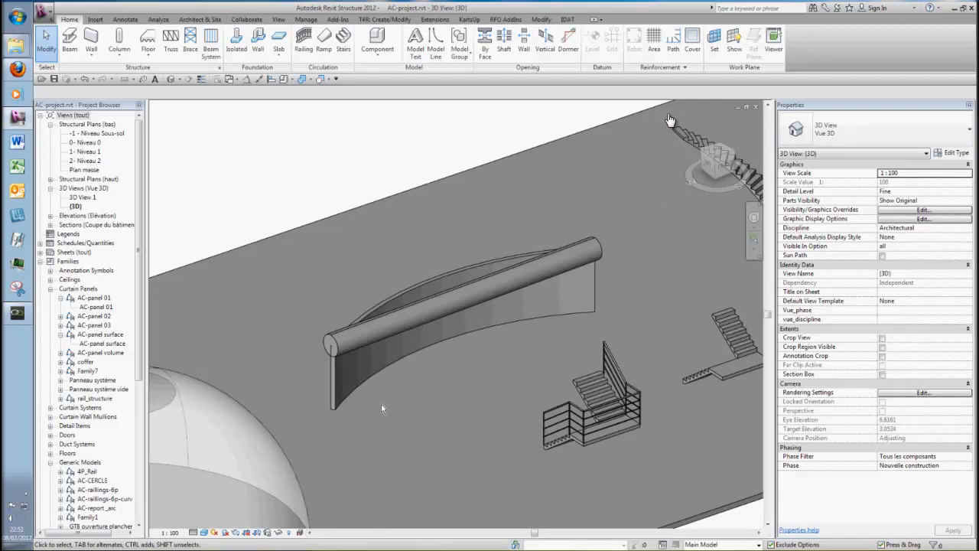
{"action": "scroll", "coordinate": [381, 402], "scroll_direction": "up", "scroll_amount": 2}
{"action": "left_click", "coordinate": [219, 295]}
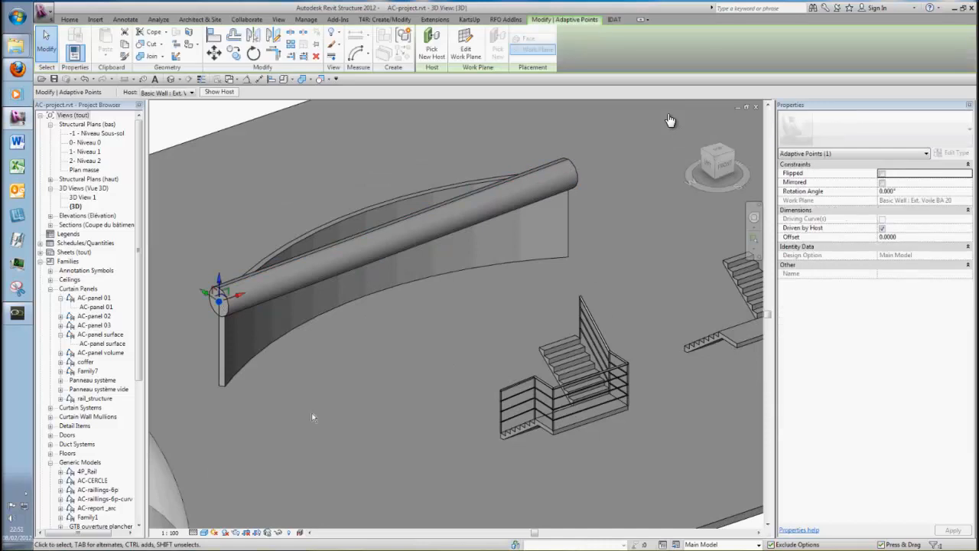
{"action": "left_click_drag", "start_coordinate": [220, 274], "coordinate": [218, 197]}
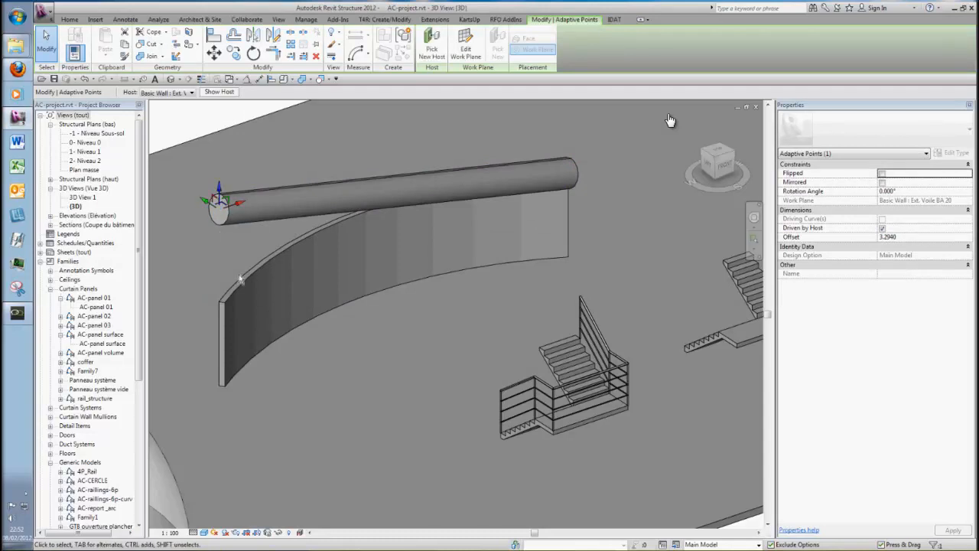
Step: Place a second Family1 tube from the top corner of the curved wall to the top of a railing post on the staircase
{"action": "left_click", "coordinate": [220, 237]}
{"action": "left_click", "coordinate": [298, 193]}
{"action": "key", "text": "c"}
{"action": "key", "text": "s"}
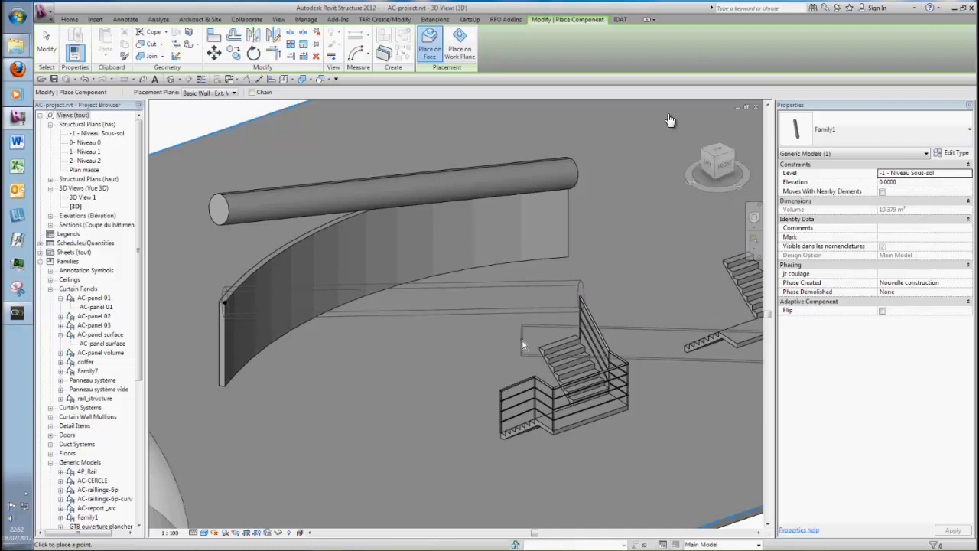
{"action": "left_click", "coordinate": [582, 298]}
{"action": "key", "text": "Escape"}
{"action": "key", "text": "Escape"}
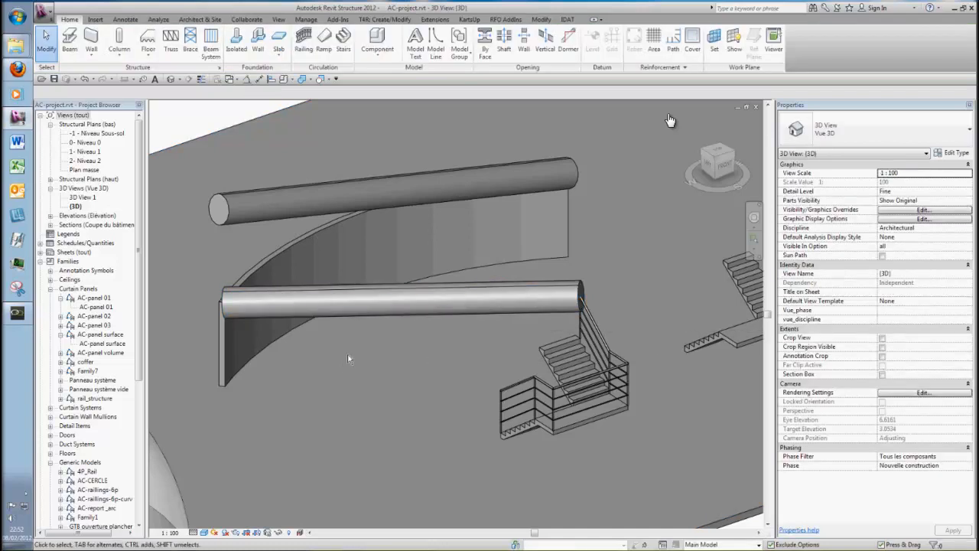
Step: Rehost the second tube's railing-side adaptive point onto the upper corner of the adjacent stair flight
{"action": "left_click", "coordinate": [345, 314]}
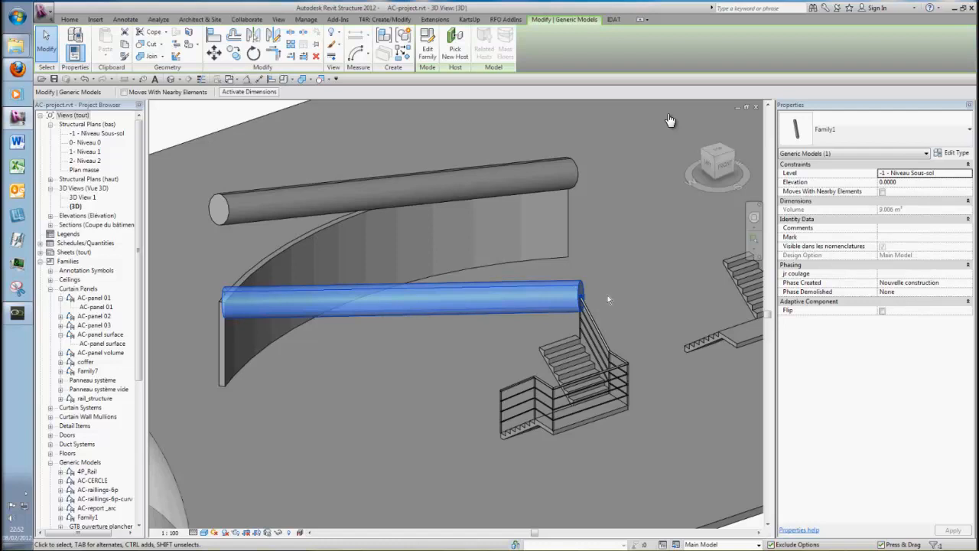
{"action": "left_click", "coordinate": [583, 300]}
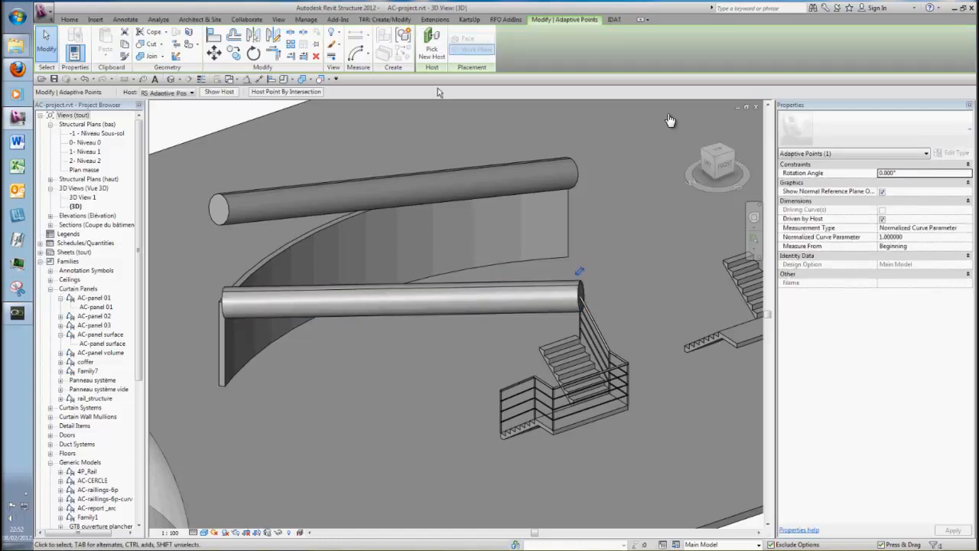
{"action": "left_click", "coordinate": [431, 46]}
{"action": "left_click", "coordinate": [538, 354]}
{"action": "key", "text": "Escape"}
Step: Delete the second tube running from the wall to the staircase with railings
{"action": "scroll", "coordinate": [381, 382], "scroll_direction": "down", "scroll_amount": 2}
{"action": "middle_click_drag", "start_coordinate": [383, 402], "coordinate": [336, 404], "text": "shift"}
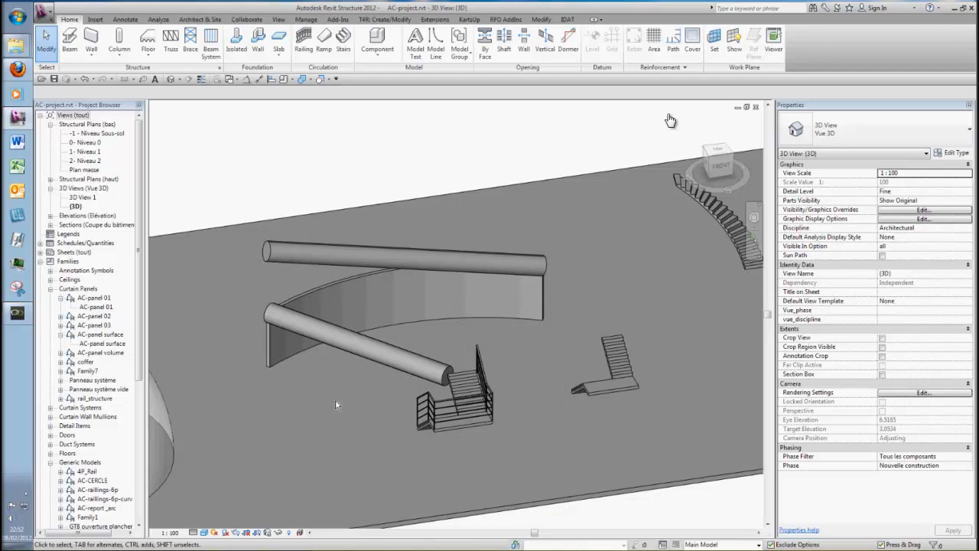
{"action": "left_click", "coordinate": [389, 367]}
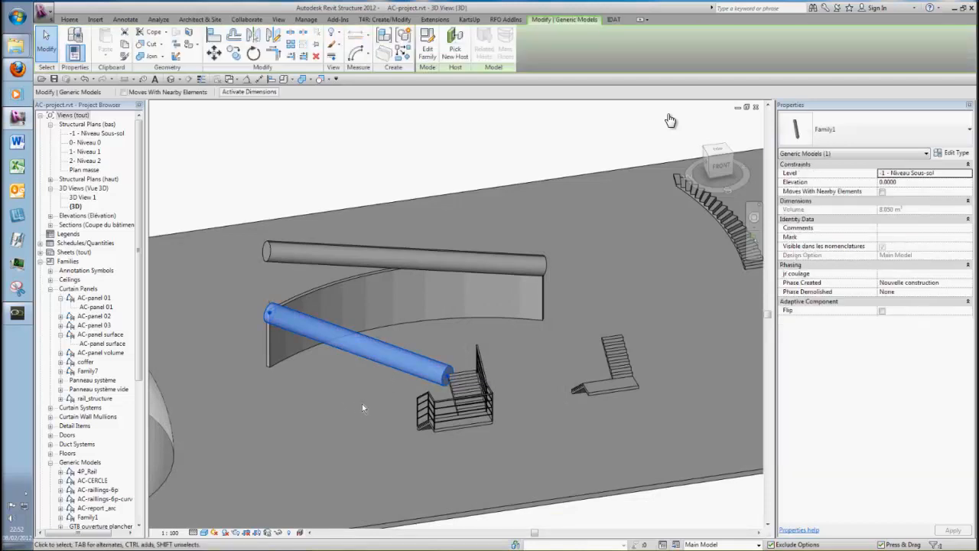
{"action": "key", "text": "Delete"}
Step: Place a chained run of Family1 tubes from the wall's top corner via its far base, both staircases and back to the wall's near base
{"action": "left_click", "coordinate": [296, 269]}
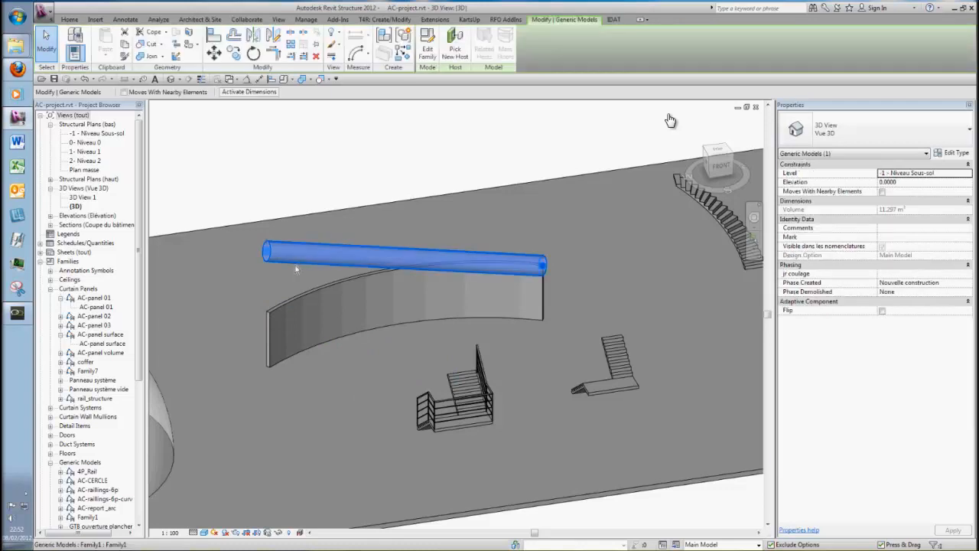
{"action": "left_click", "coordinate": [401, 55]}
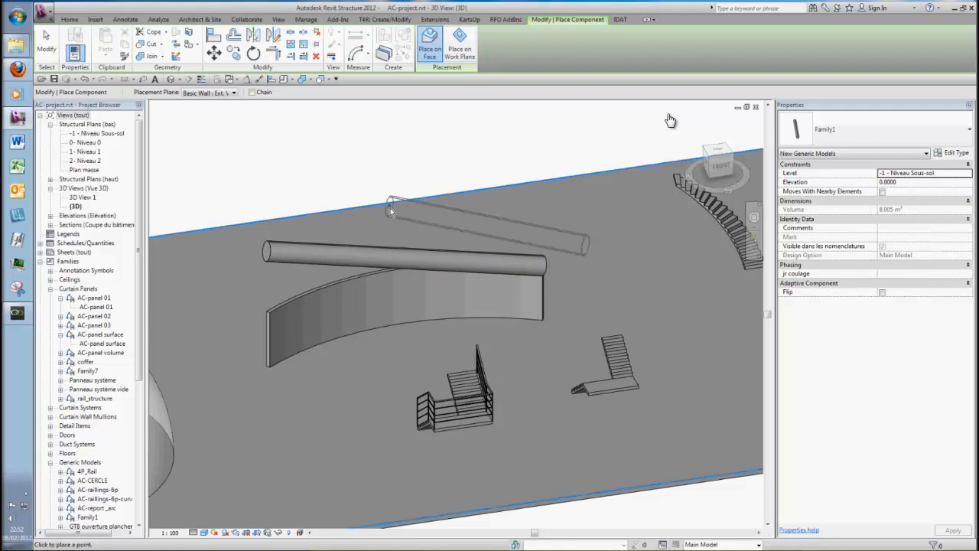
{"action": "left_click", "coordinate": [252, 93]}
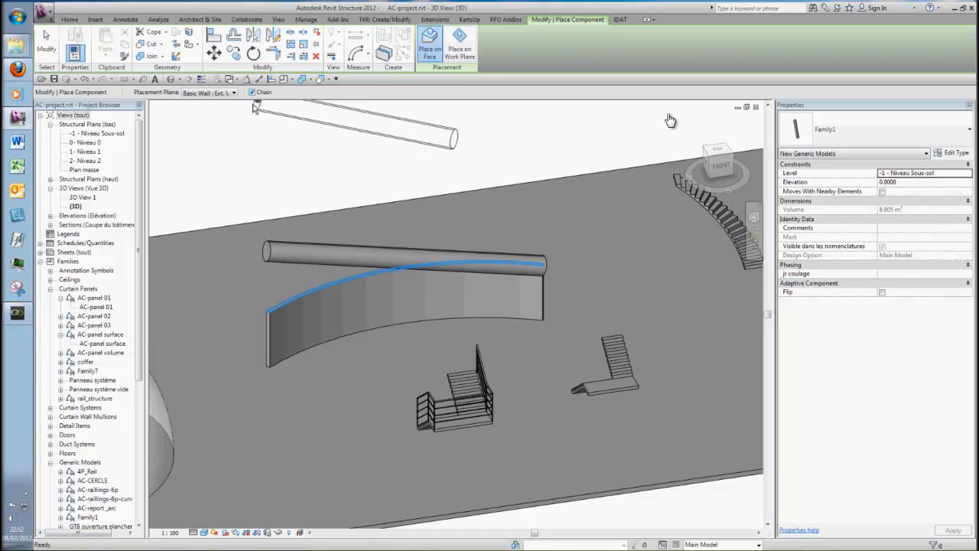
{"action": "left_click", "coordinate": [270, 314]}
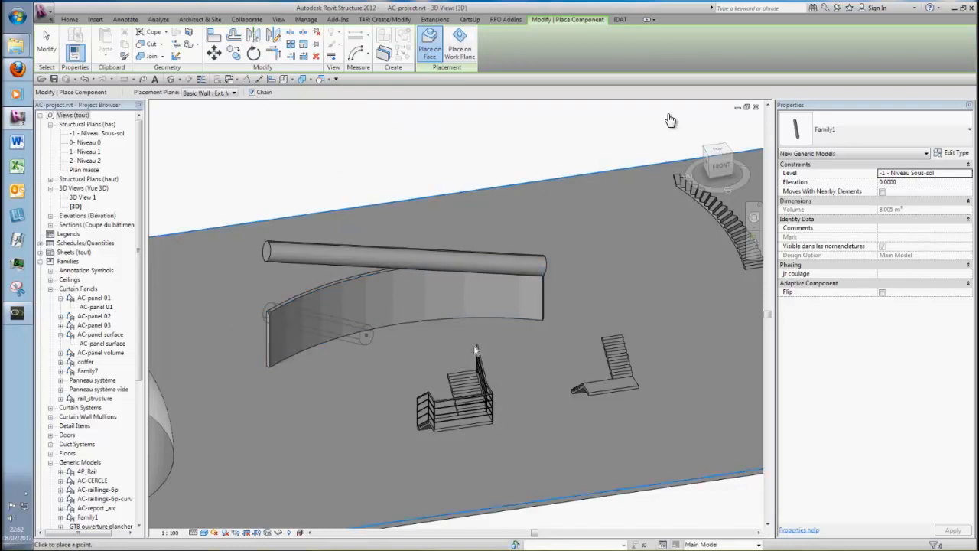
{"action": "left_click", "coordinate": [543, 322]}
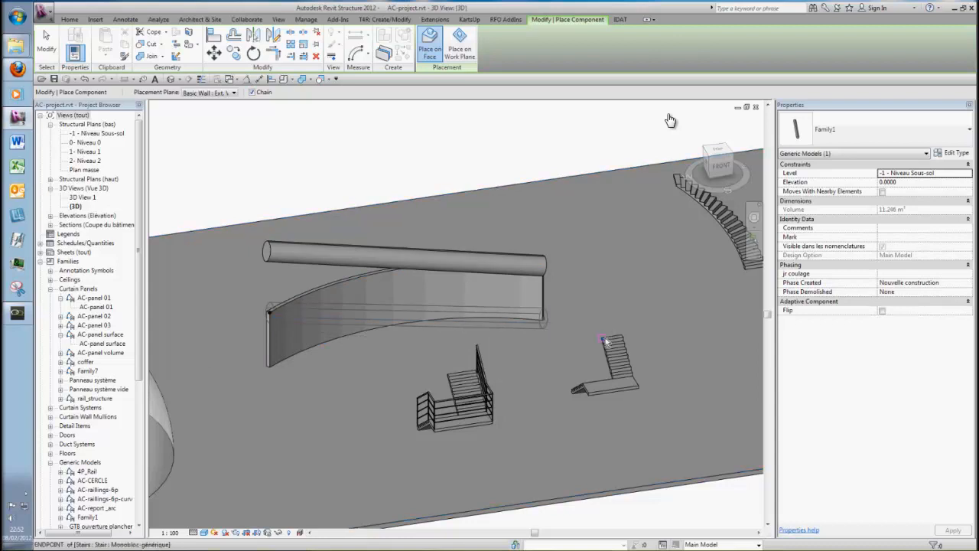
{"action": "left_click", "coordinate": [589, 397]}
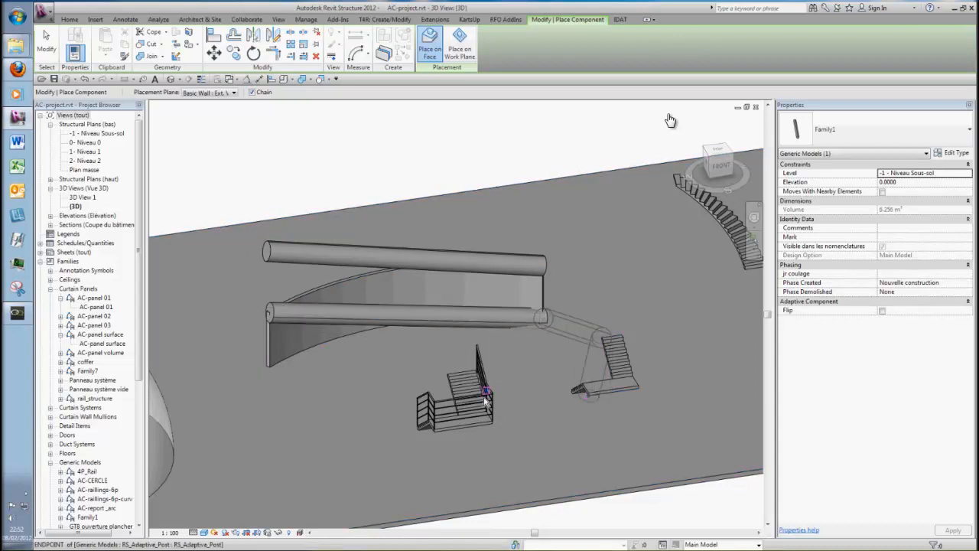
{"action": "left_click", "coordinate": [484, 402]}
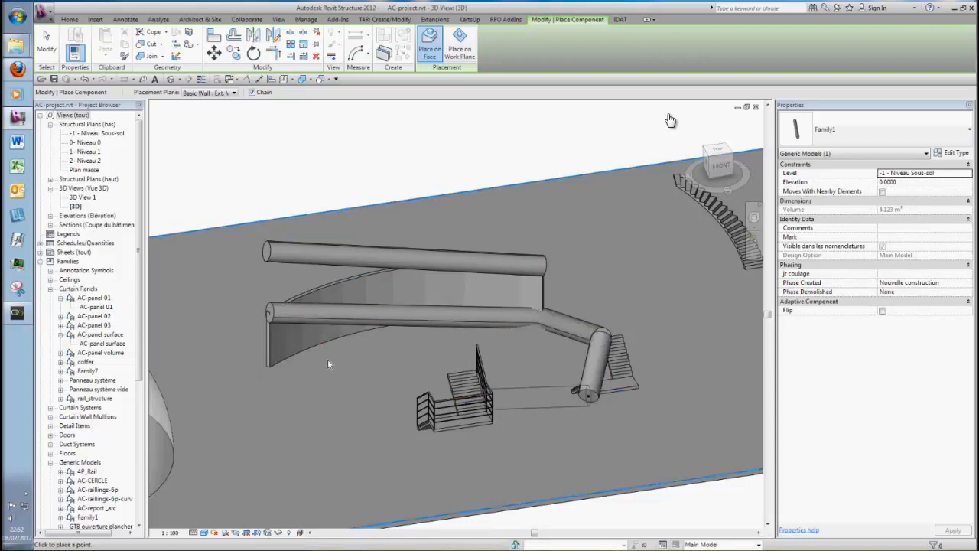
{"action": "left_click", "coordinate": [219, 345]}
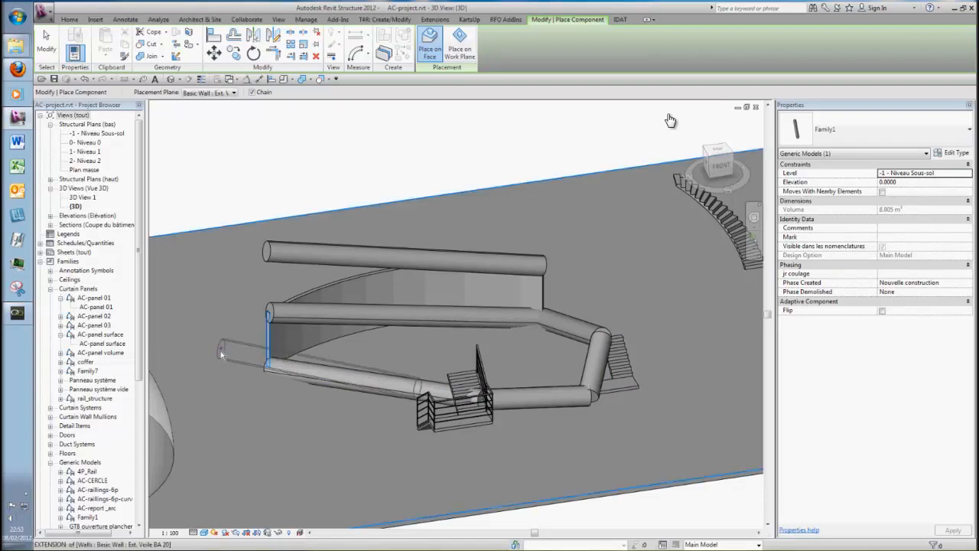
{"action": "key", "text": "Escape"}
{"action": "key", "text": "Escape"}
Step: Delete the chained tubes attached to the curved wall and the one along the staircase without railings
{"action": "scroll", "coordinate": [243, 390], "scroll_direction": "down", "scroll_amount": 2}
{"action": "middle_click_drag", "start_coordinate": [270, 414], "coordinate": [238, 414], "text": "shift"}
{"action": "scroll", "coordinate": [405, 349], "scroll_direction": "up", "scroll_amount": 3}
{"action": "scroll", "coordinate": [376, 366], "scroll_direction": "down", "scroll_amount": 3}
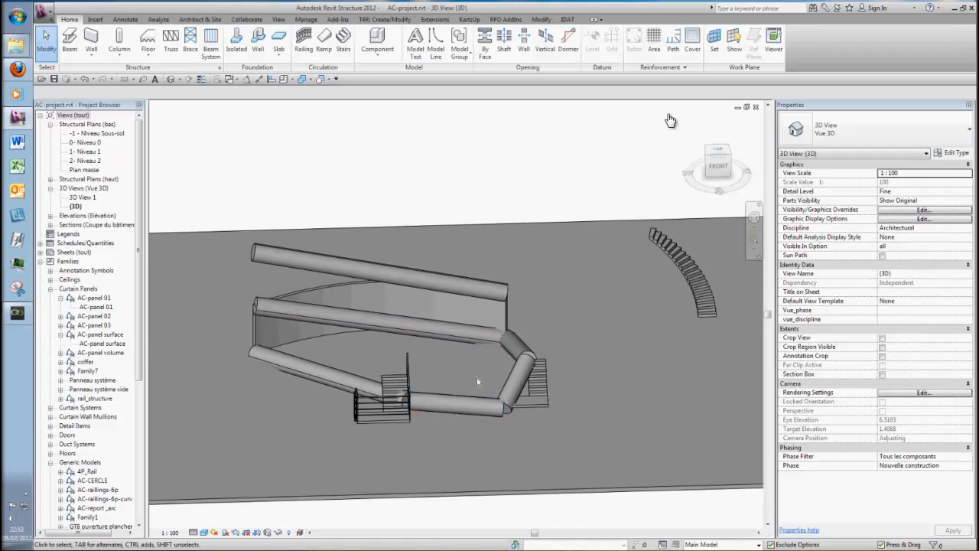
{"action": "middle_click_drag", "start_coordinate": [453, 371], "coordinate": [432, 341], "text": "shift"}
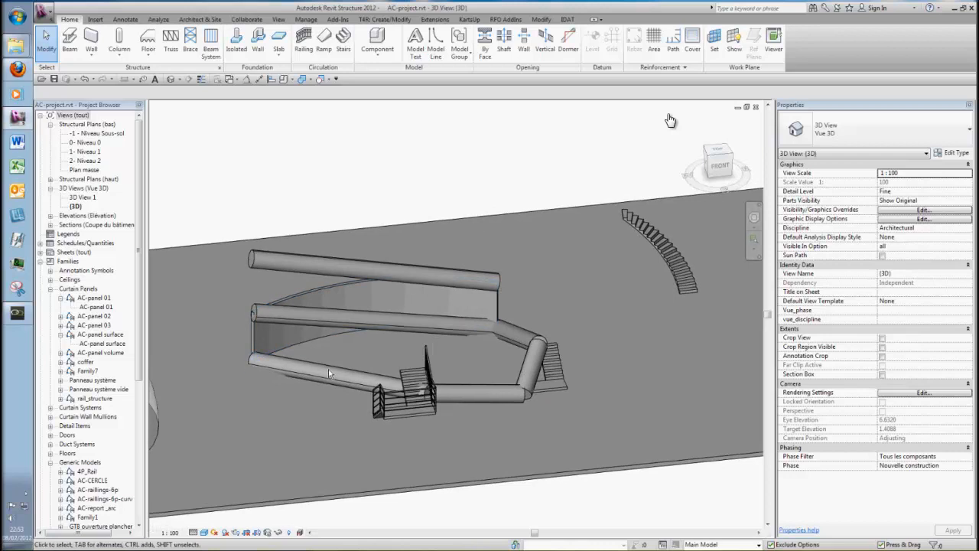
{"action": "key", "text": "Delete"}
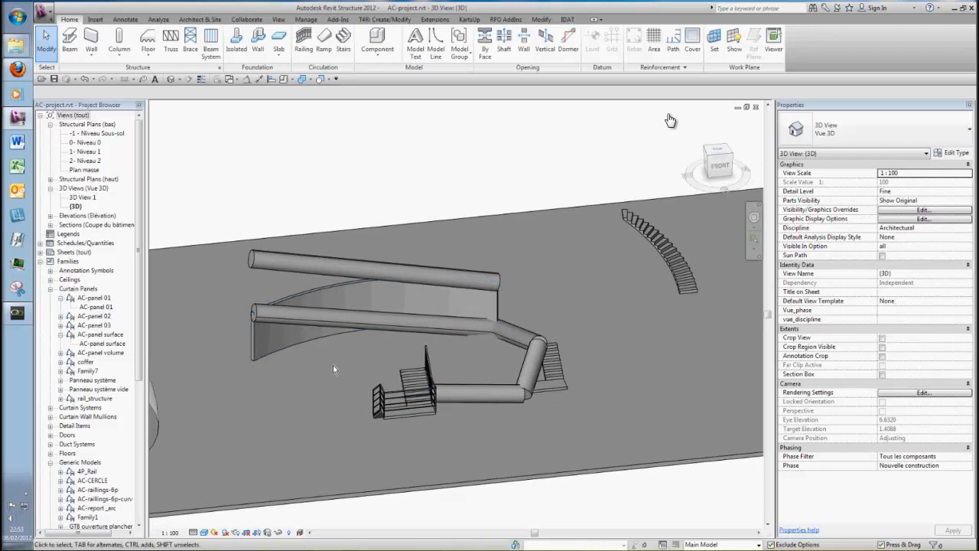
{"action": "left_click", "coordinate": [531, 368]}
{"action": "key", "text": "Delete"}
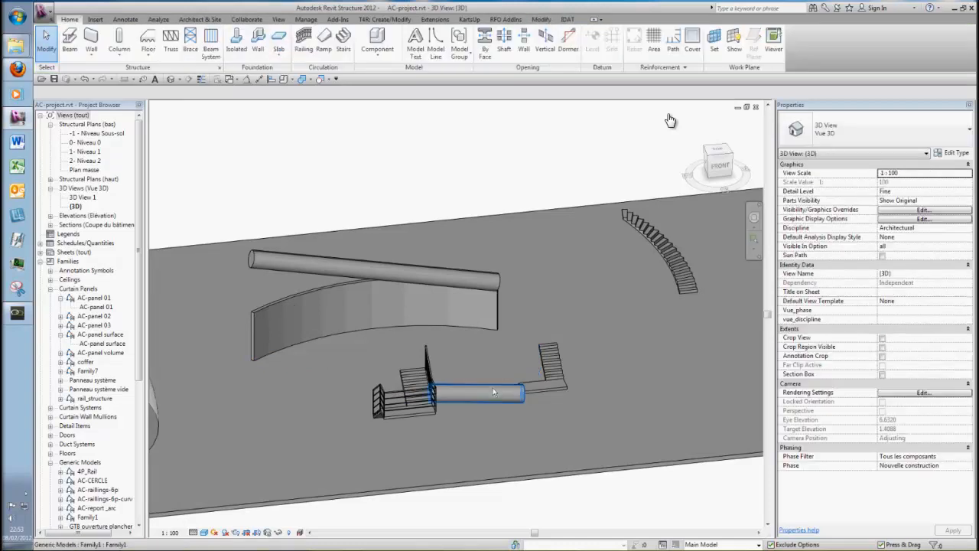
Step: Delete the raised tube above the curved wall and the remaining tube between the two staircases
{"action": "left_click", "coordinate": [494, 392]}
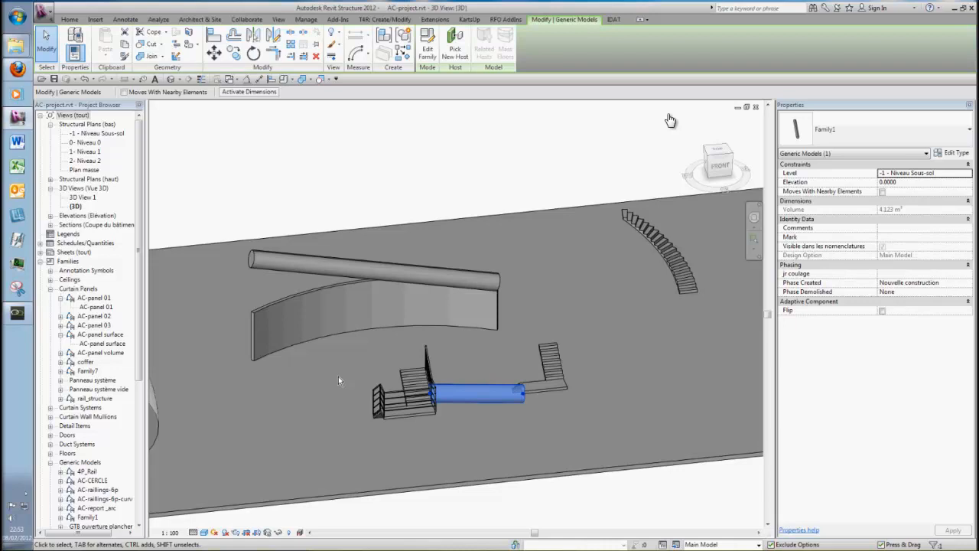
{"action": "left_click", "coordinate": [277, 259]}
{"action": "key", "text": "Delete"}
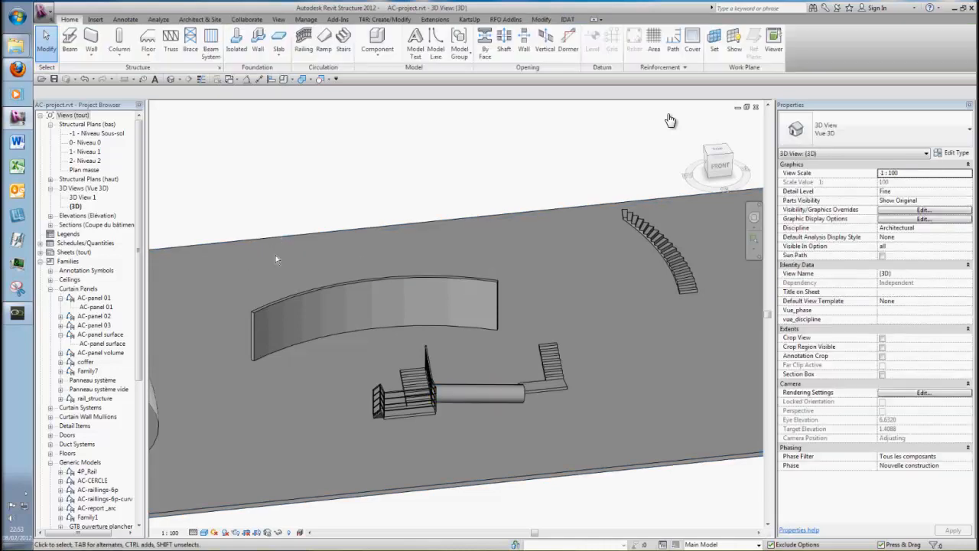
{"action": "left_click", "coordinate": [486, 399]}
{"action": "key", "text": "Delete"}
Step: Open the family file AC-basic_pipe.rfa from the 7-divers folder
{"action": "scroll", "coordinate": [485, 417], "scroll_direction": "down", "scroll_amount": 3}
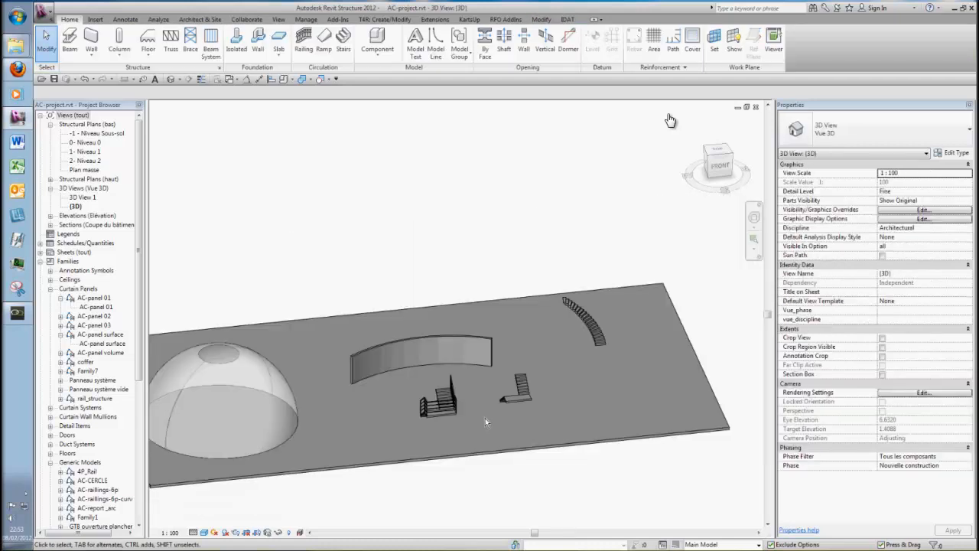
{"action": "middle_click_drag", "start_coordinate": [484, 418], "coordinate": [262, 384], "text": "shift"}
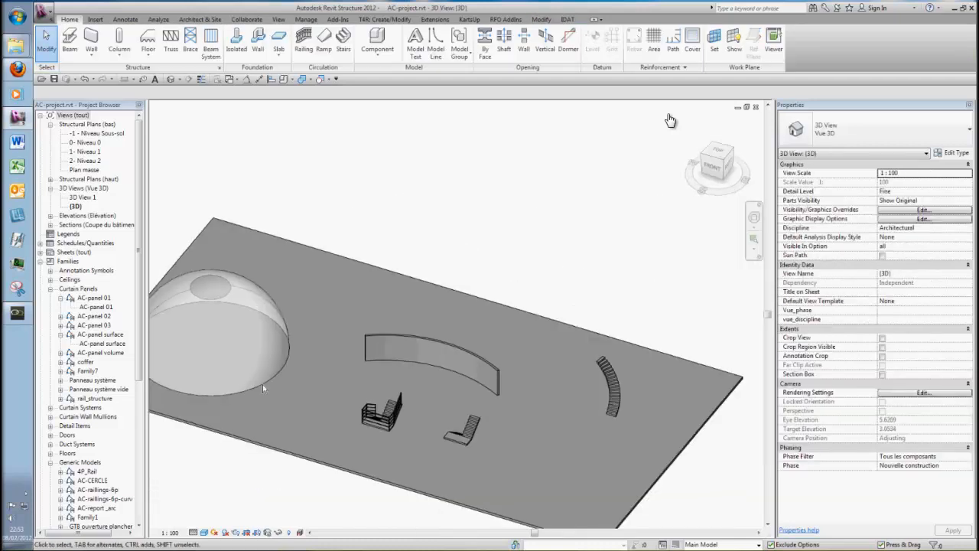
{"action": "left_click", "coordinate": [23, 53]}
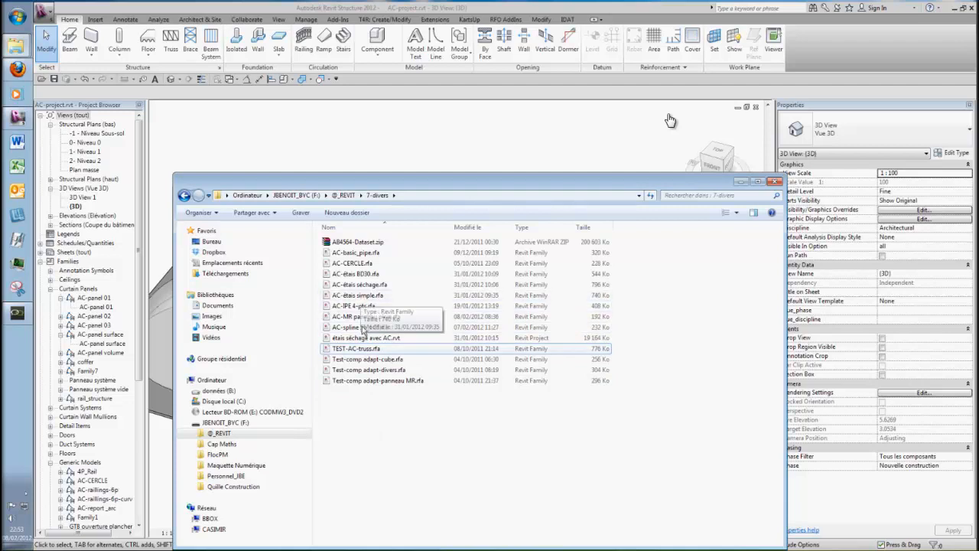
{"action": "double_click", "coordinate": [365, 257]}
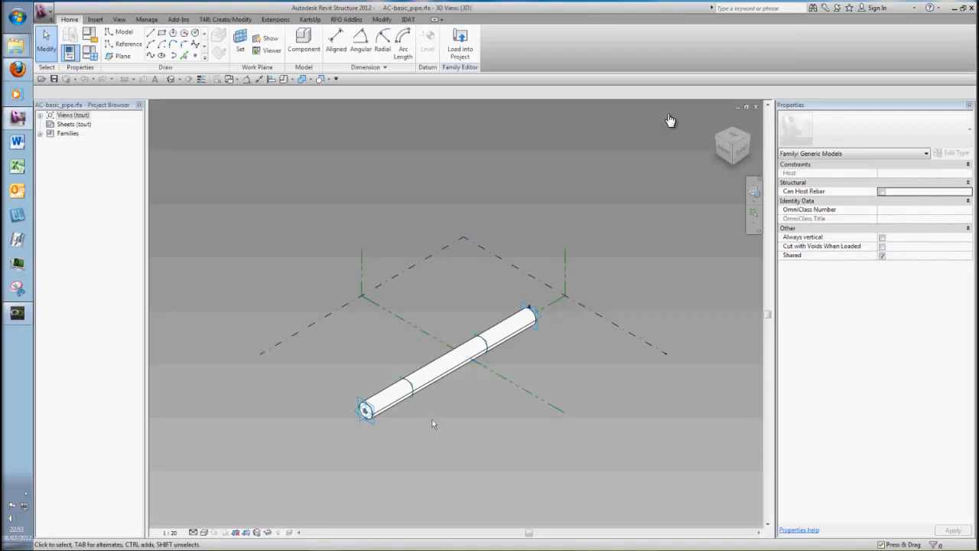
Step: Load the pipe family into AC-project.rvt, overwriting the shared AC-CERCLE sub-component and its parameter values with the AC-basic_pipe version
{"action": "scroll", "coordinate": [427, 416], "scroll_direction": "up", "scroll_amount": 1}
{"action": "middle_click_drag", "start_coordinate": [427, 417], "coordinate": [397, 417]}
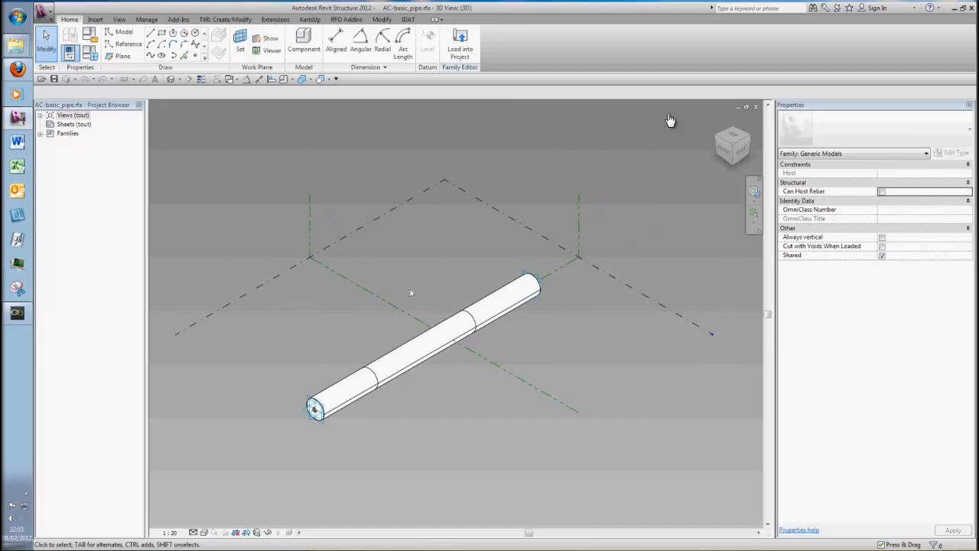
{"action": "left_click", "coordinate": [467, 44]}
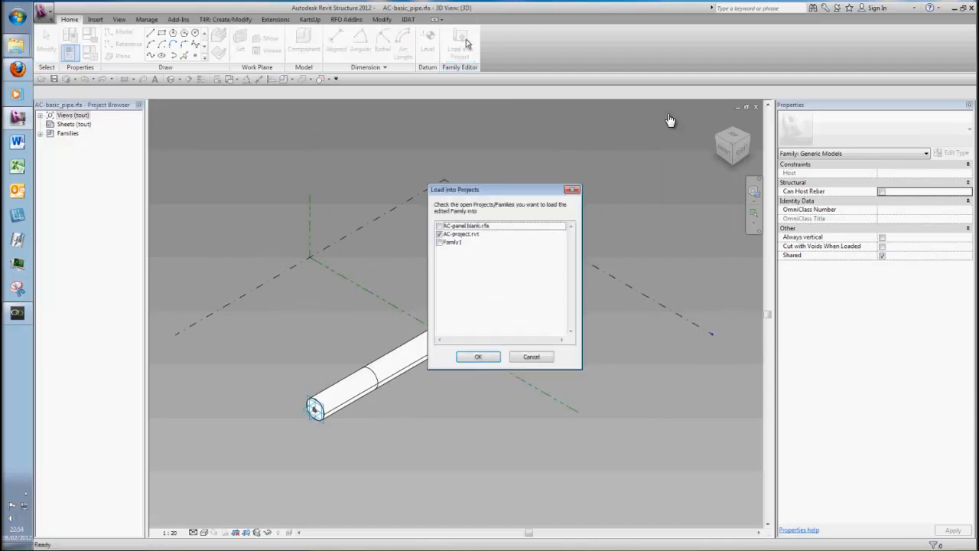
{"action": "left_click", "coordinate": [478, 357]}
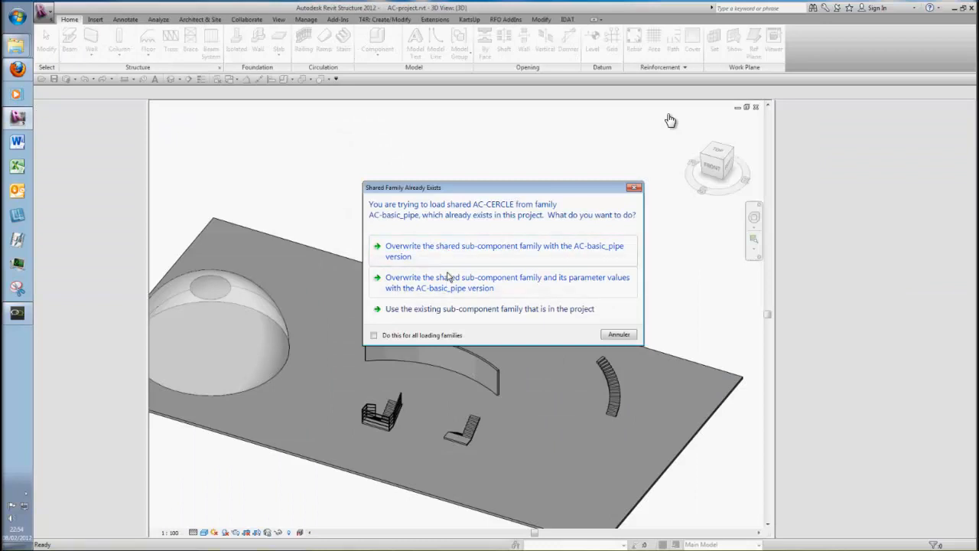
{"action": "left_click", "coordinate": [449, 279]}
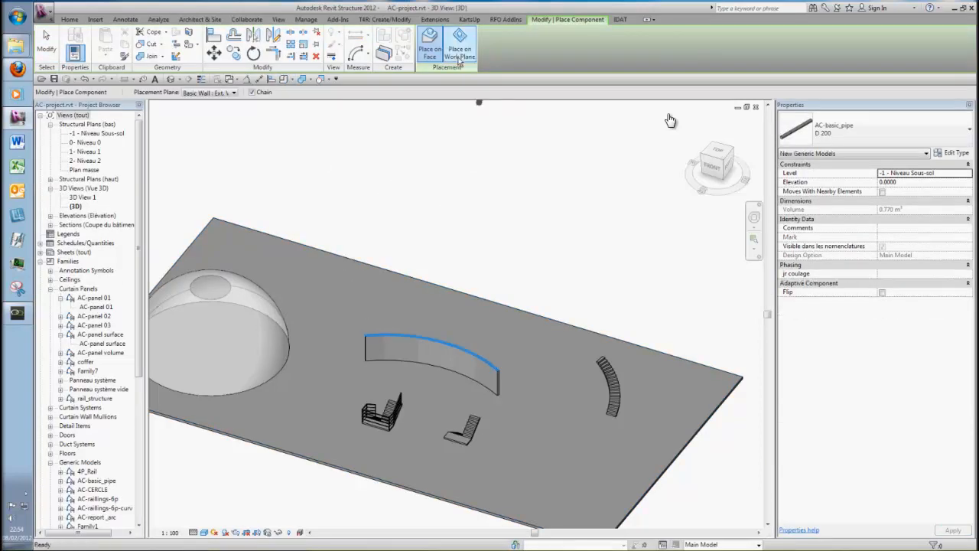
Step: Place a four-point AC-basic_pipe D 200 on the Level : 0-Niveau work plane, in the empty area beside the slab
{"action": "left_click", "coordinate": [227, 94]}
{"action": "left_click", "coordinate": [259, 124]}
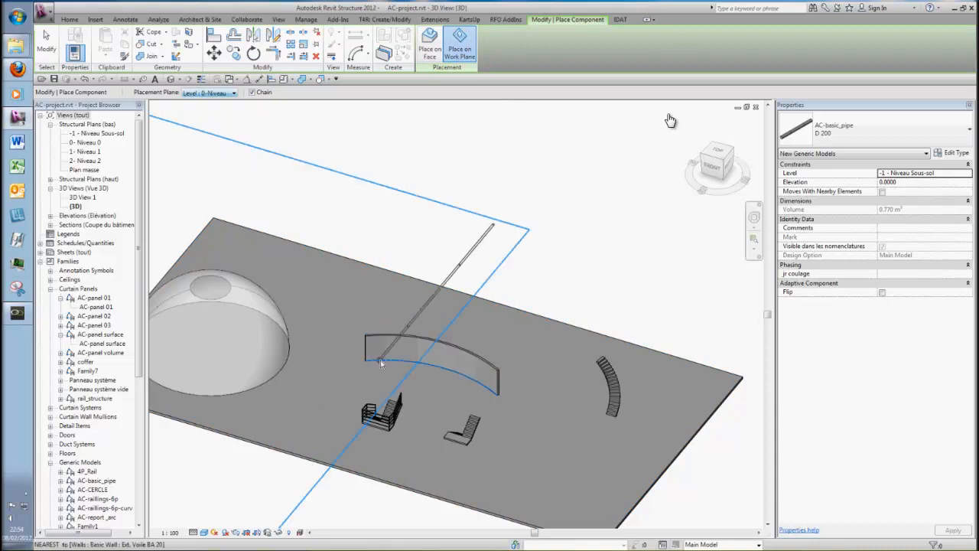
{"action": "scroll", "coordinate": [337, 365], "scroll_direction": "down", "scroll_amount": 5}
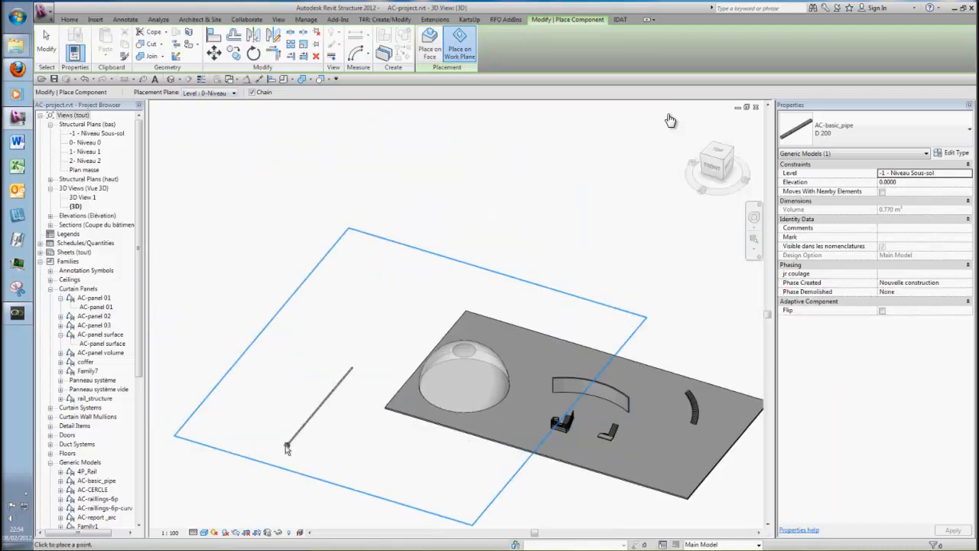
{"action": "left_click", "coordinate": [288, 428]}
{"action": "left_click", "coordinate": [360, 434]}
{"action": "left_click", "coordinate": [365, 474]}
{"action": "left_click", "coordinate": [381, 475]}
{"action": "left_click", "coordinate": [423, 499]}
{"action": "key", "text": "Escape"}
{"action": "key", "text": "Escape"}
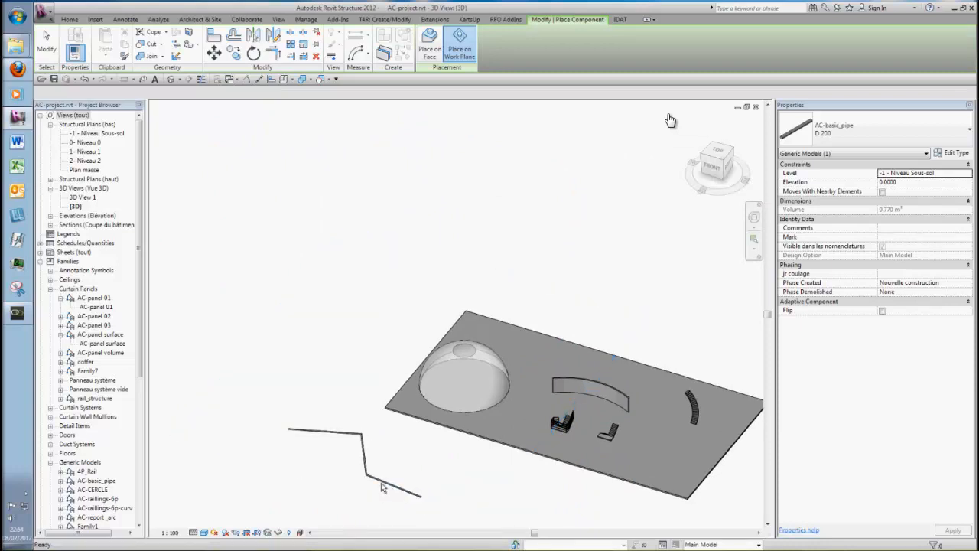
Step: Raise the first adaptive point of the placed pipe to an offset of about 0.35
{"action": "scroll", "coordinate": [361, 485], "scroll_direction": "up", "scroll_amount": 5}
{"action": "middle_click_drag", "start_coordinate": [362, 489], "coordinate": [406, 306], "text": "shift"}
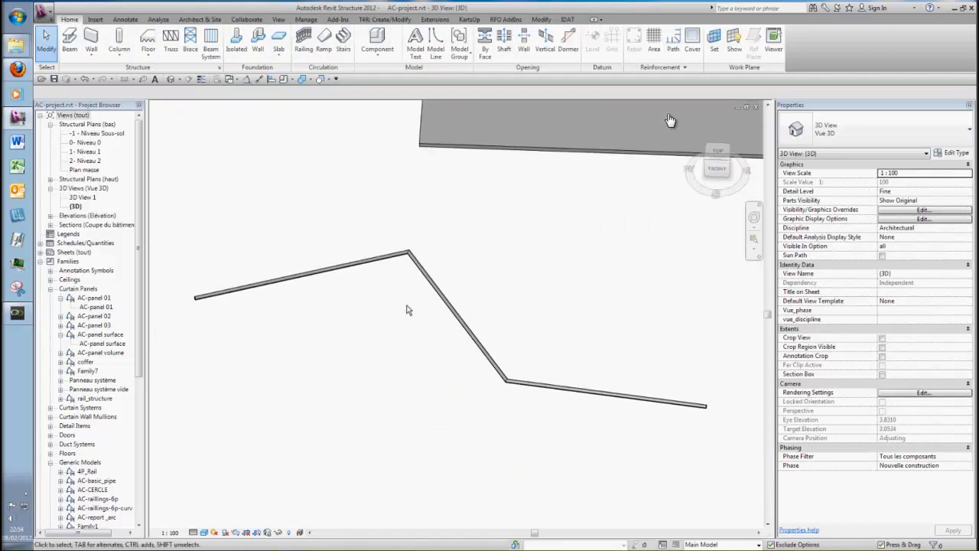
{"action": "left_click", "coordinate": [212, 295]}
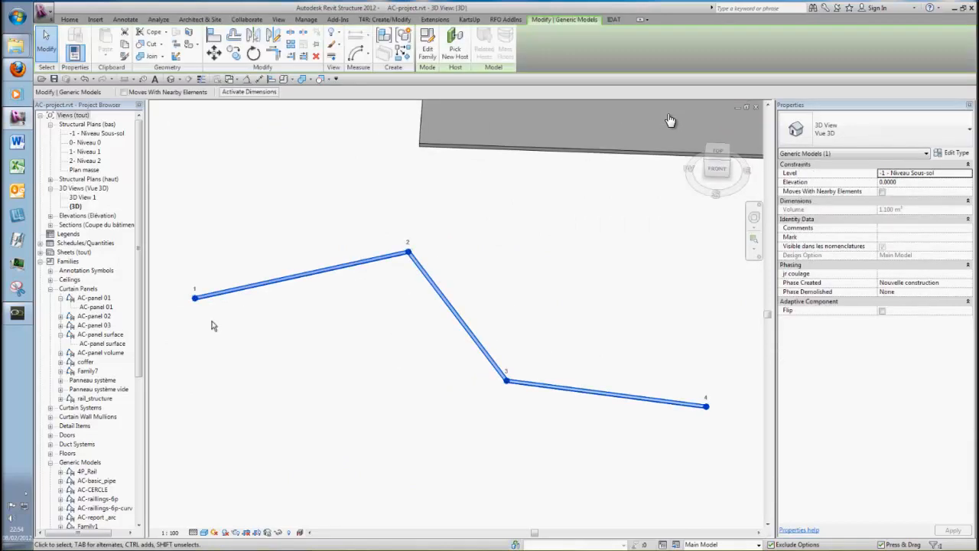
{"action": "left_click", "coordinate": [195, 299]}
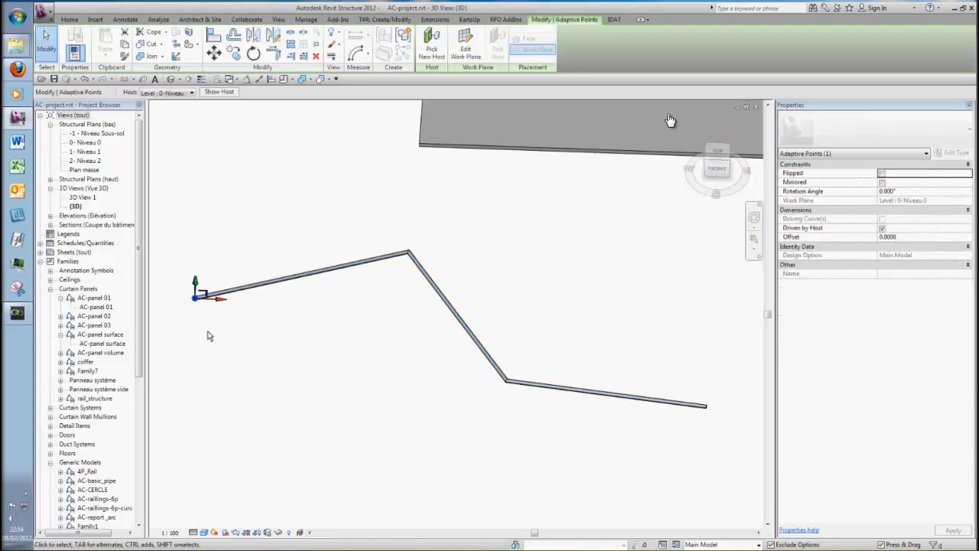
{"action": "left_click_drag", "start_coordinate": [196, 284], "coordinate": [199, 246]}
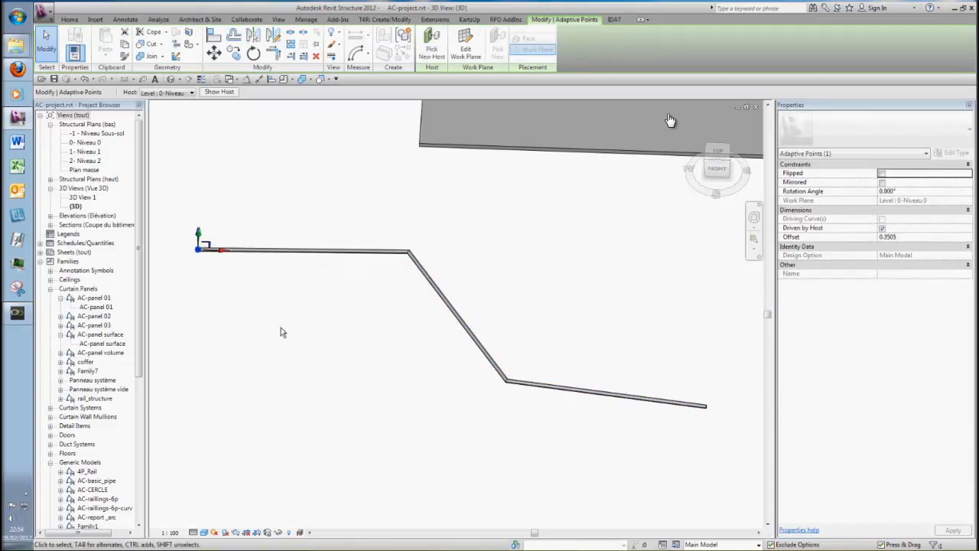
Step: Raise the second adaptive point of the same pipe to an offset of about 12.5
{"action": "left_click", "coordinate": [412, 260]}
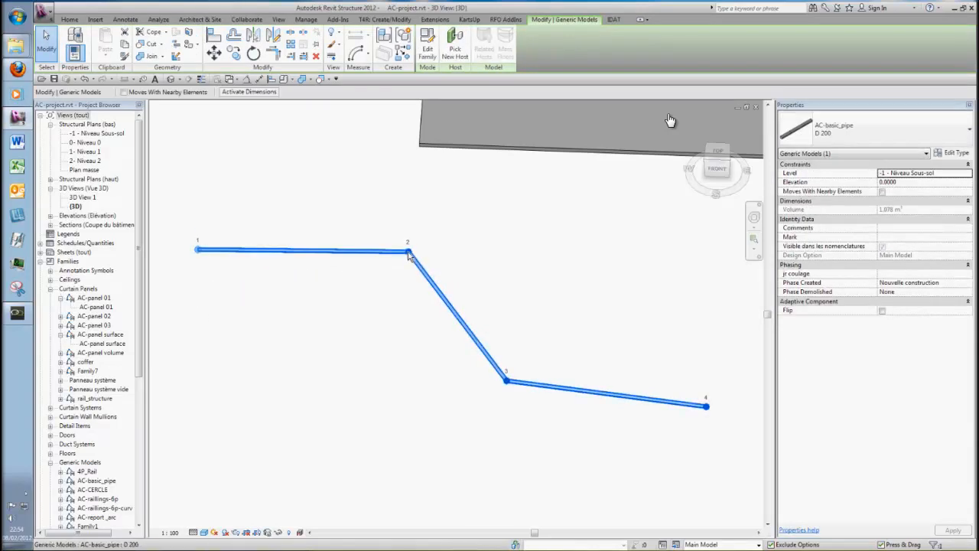
{"action": "left_click", "coordinate": [409, 254]}
{"action": "left_click_drag", "start_coordinate": [406, 236], "coordinate": [406, 192]}
{"action": "middle_click_drag", "start_coordinate": [402, 191], "coordinate": [420, 260], "text": "shift"}
{"action": "scroll", "coordinate": [419, 266], "scroll_direction": "up", "scroll_amount": 3}
{"action": "scroll", "coordinate": [416, 268], "scroll_direction": "down", "scroll_amount": 3}
{"action": "scroll", "coordinate": [410, 272], "scroll_direction": "up", "scroll_amount": 2}
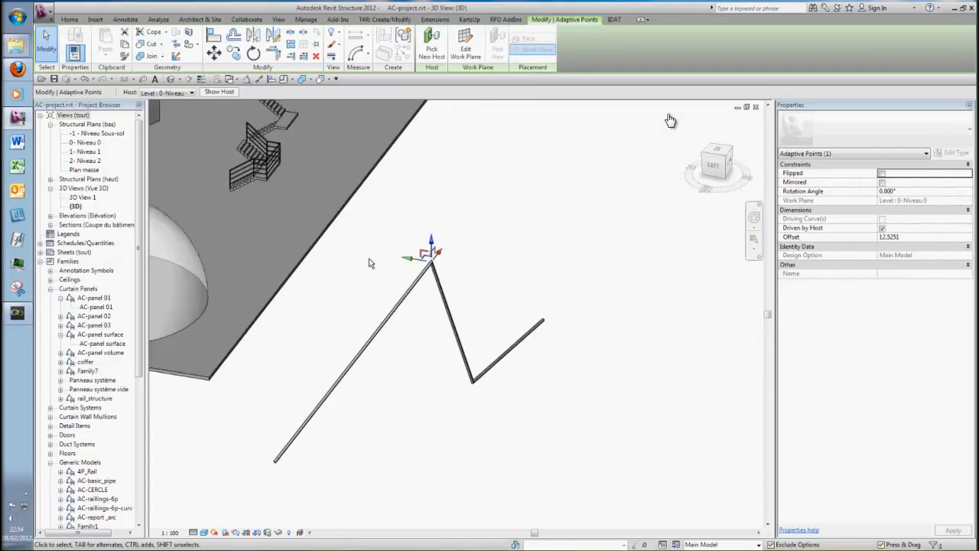
Step: Chain four more D 200 pipes of the same family into one continuous run of segments around the first pipe
{"action": "left_click", "coordinate": [426, 260]}
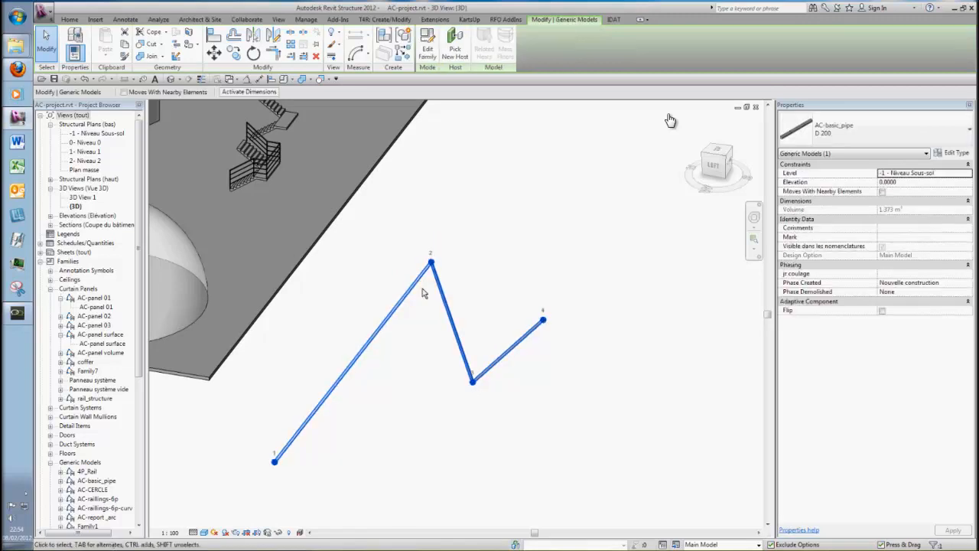
{"action": "left_click", "coordinate": [403, 55]}
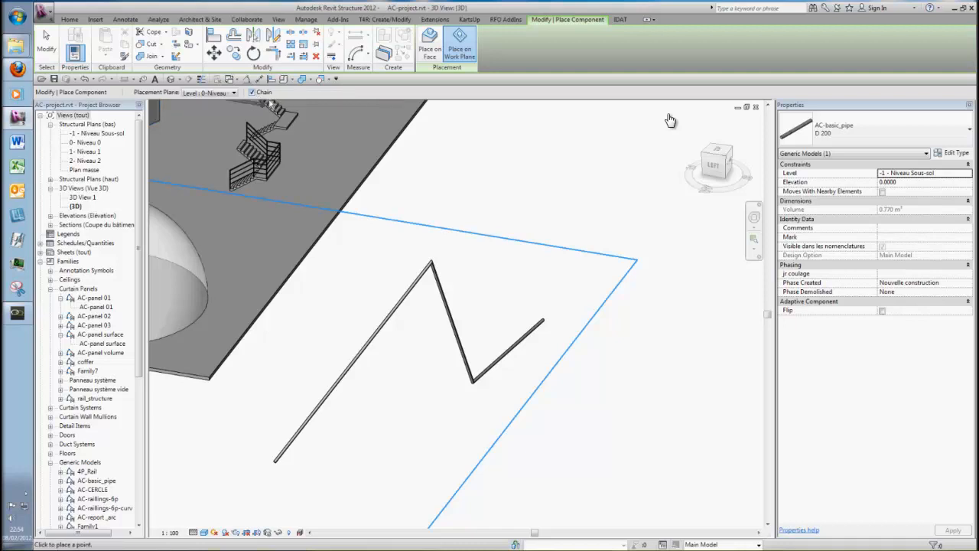
{"action": "left_click", "coordinate": [396, 195]}
{"action": "left_click", "coordinate": [539, 197]}
{"action": "left_click", "coordinate": [620, 237]}
{"action": "left_click", "coordinate": [667, 282]}
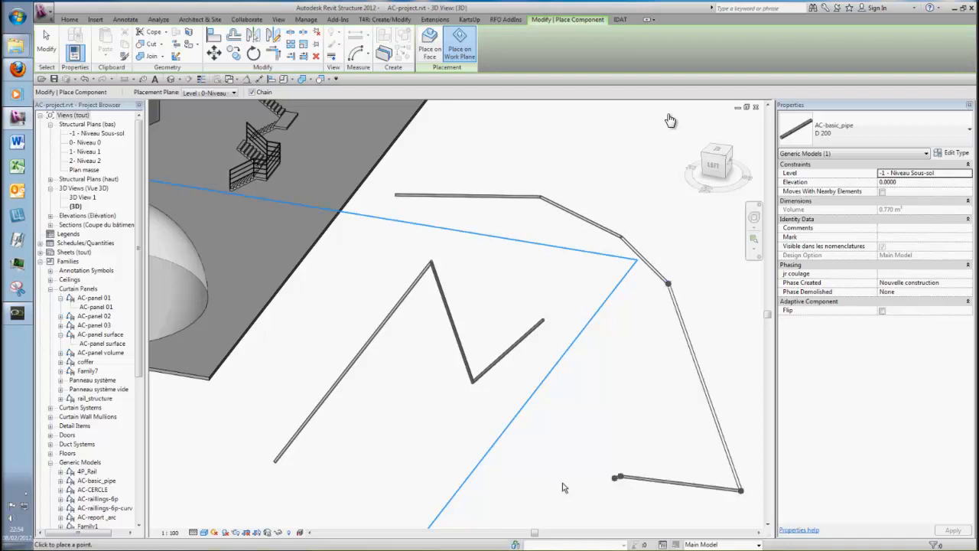
{"action": "left_click", "coordinate": [620, 477]}
{"action": "middle_click_drag", "start_coordinate": [564, 484], "coordinate": [546, 262]}
{"action": "scroll", "coordinate": [538, 306], "scroll_direction": "down", "scroll_amount": 3}
{"action": "left_click", "coordinate": [403, 352]}
{"action": "left_click", "coordinate": [281, 352]}
{"action": "left_click", "coordinate": [283, 390]}
{"action": "left_click", "coordinate": [318, 423]}
{"action": "left_click", "coordinate": [403, 456]}
{"action": "left_click", "coordinate": [513, 469]}
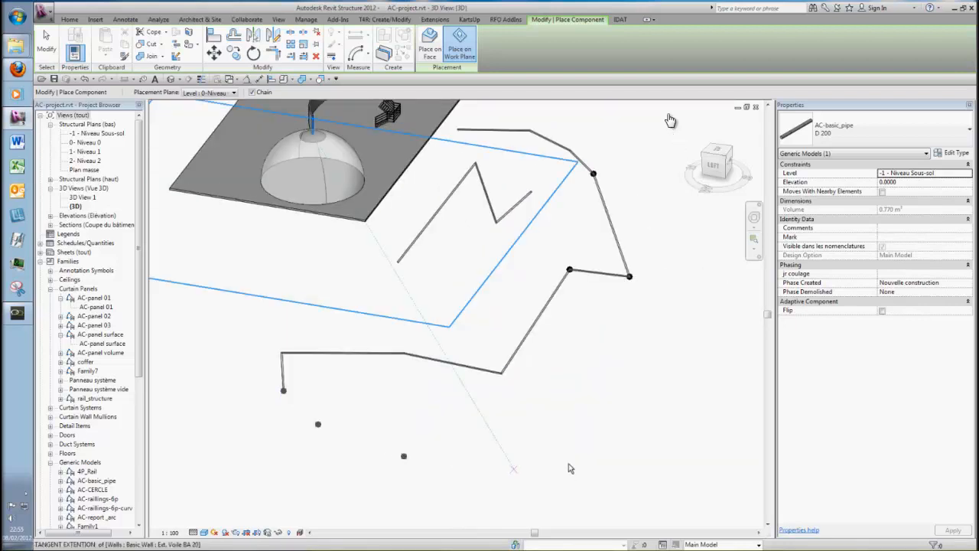
{"action": "key", "text": "Escape"}
{"action": "key", "text": "Escape"}
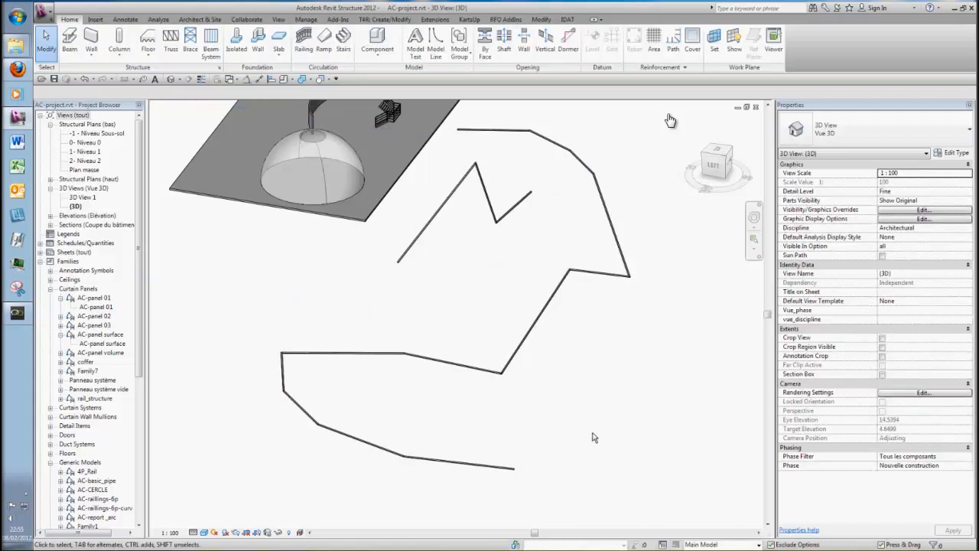
Step: Select all five pipes outside the slab together and delete them
{"action": "middle_click_drag", "start_coordinate": [428, 410], "coordinate": [460, 430], "text": "shift"}
{"action": "scroll", "coordinate": [461, 431], "scroll_direction": "down", "scroll_amount": 3}
{"action": "left_click_drag", "start_coordinate": [592, 227], "coordinate": [438, 496]}
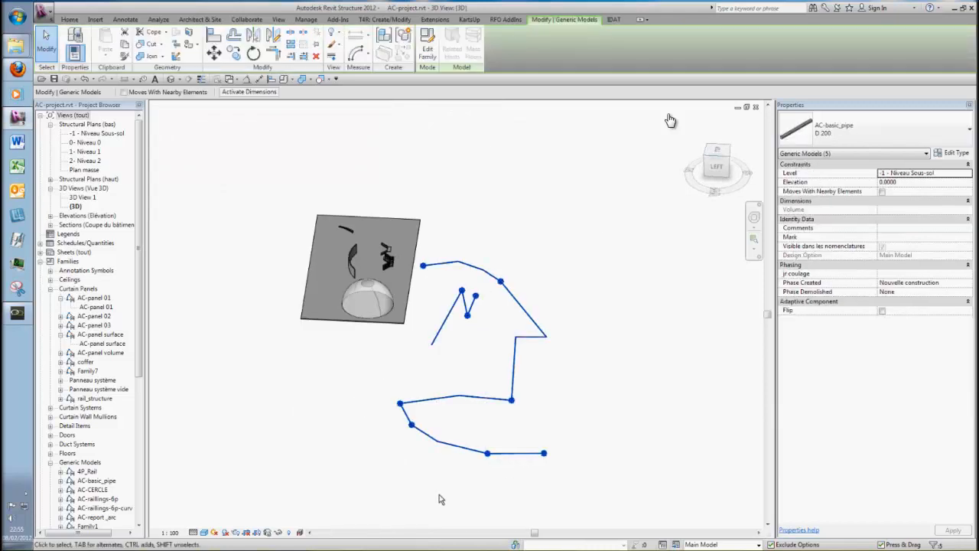
{"action": "key", "text": "Delete"}
{"action": "scroll", "coordinate": [465, 454], "scroll_direction": "down", "scroll_amount": 2}
{"action": "middle_click_drag", "start_coordinate": [466, 454], "coordinate": [394, 380], "text": "shift"}
{"action": "scroll", "coordinate": [411, 355], "scroll_direction": "up", "scroll_amount": 3}
{"action": "middle_click_drag", "start_coordinate": [433, 341], "coordinate": [443, 445]}
{"action": "scroll", "coordinate": [401, 430], "scroll_direction": "up", "scroll_amount": 2}
{"action": "scroll", "coordinate": [396, 431], "scroll_direction": "down", "scroll_amount": 2}
{"action": "middle_click_drag", "start_coordinate": [444, 445], "coordinate": [401, 443], "text": "shift"}
Step: Switch to the AnyMeeting window in Firefox, read the latest attendee chat messages, and return to the Revit project
{"action": "left_click", "coordinate": [22, 73]}
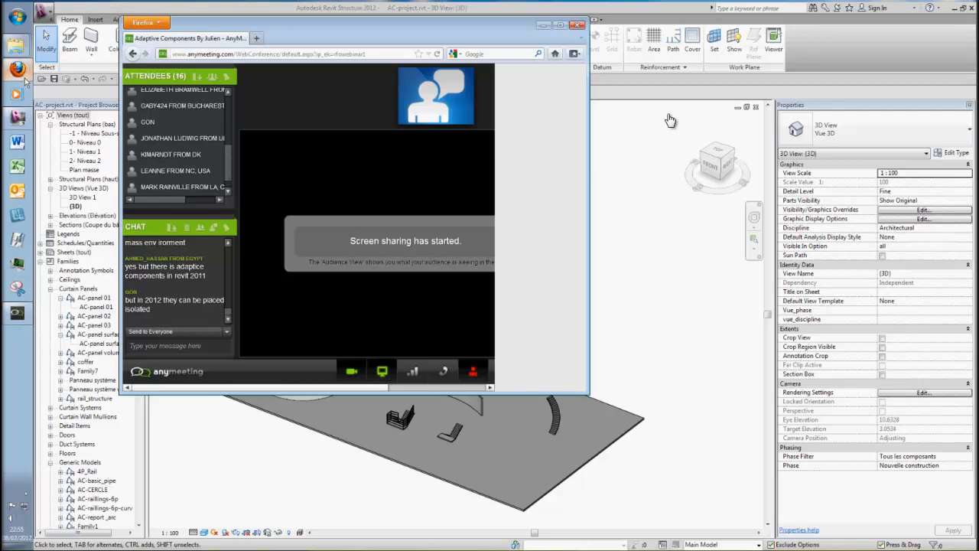
{"action": "left_click", "coordinate": [228, 325]}
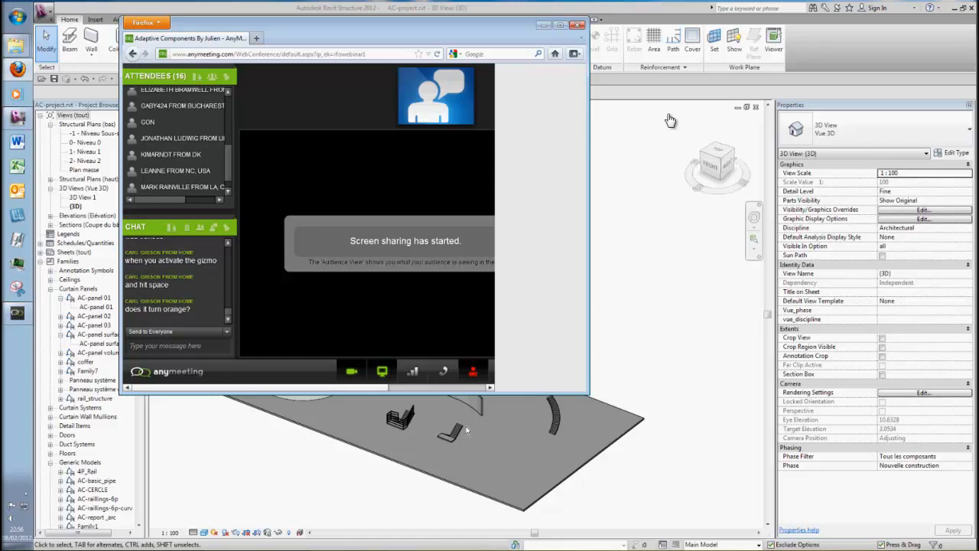
{"action": "left_click", "coordinate": [467, 429]}
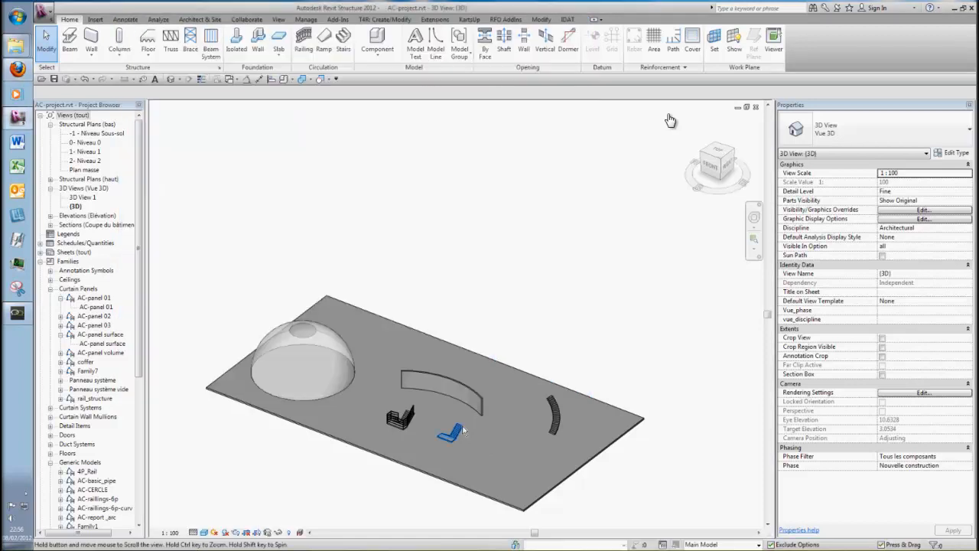
Step: Place a four-point AC-basic_pipe from the upper end corner of the curved wall down to the slab between the two straight staircases
{"action": "scroll", "coordinate": [446, 425], "scroll_direction": "up", "scroll_amount": 5}
{"action": "left_click", "coordinate": [286, 81]}
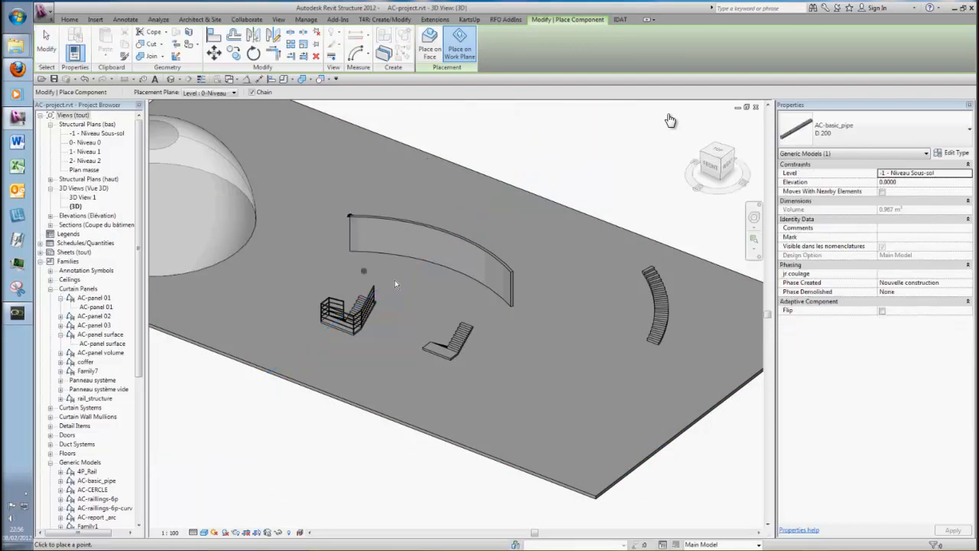
{"action": "left_click", "coordinate": [422, 325]}
{"action": "scroll", "coordinate": [422, 325], "scroll_direction": "up", "scroll_amount": 4}
{"action": "key", "text": "Escape"}
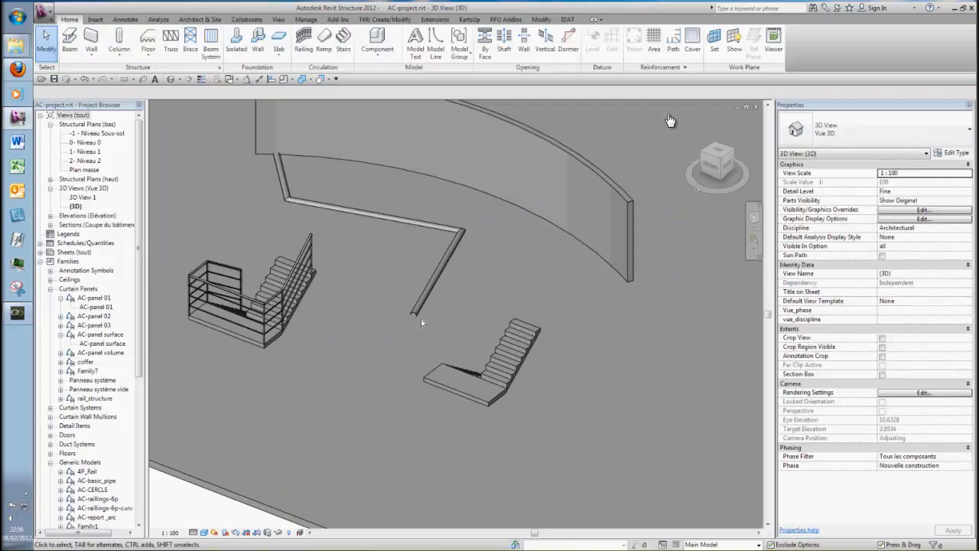
Step: Move the pipe's fourth adaptive point towards the curved wall's far end and raise it to an offset of about 2.43
{"action": "left_click", "coordinate": [413, 316]}
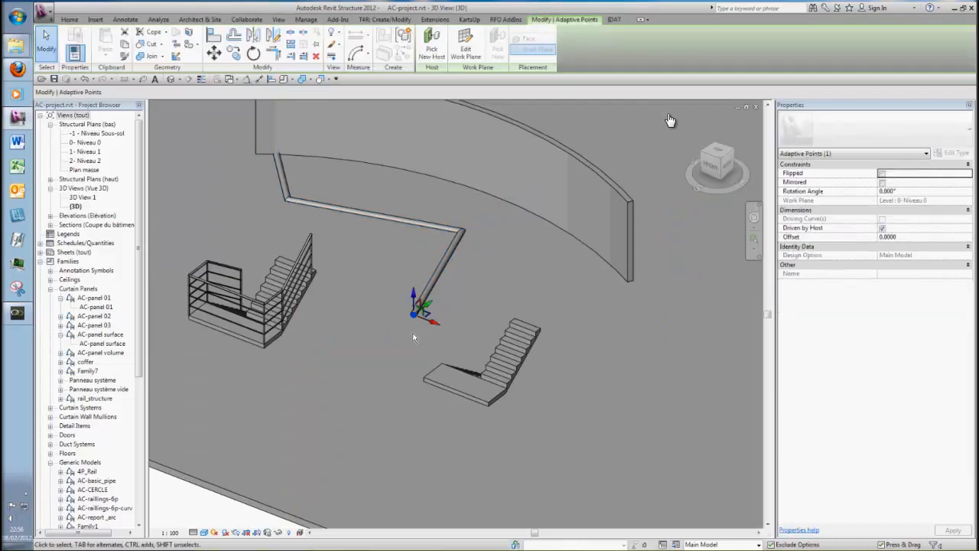
{"action": "left_click_drag", "start_coordinate": [413, 296], "coordinate": [524, 249]}
{"action": "scroll", "coordinate": [574, 289], "scroll_direction": "up", "scroll_amount": 1}
{"action": "scroll", "coordinate": [574, 288], "scroll_direction": "up", "scroll_amount": 2}
{"action": "scroll", "coordinate": [537, 308], "scroll_direction": "down", "scroll_amount": 2}
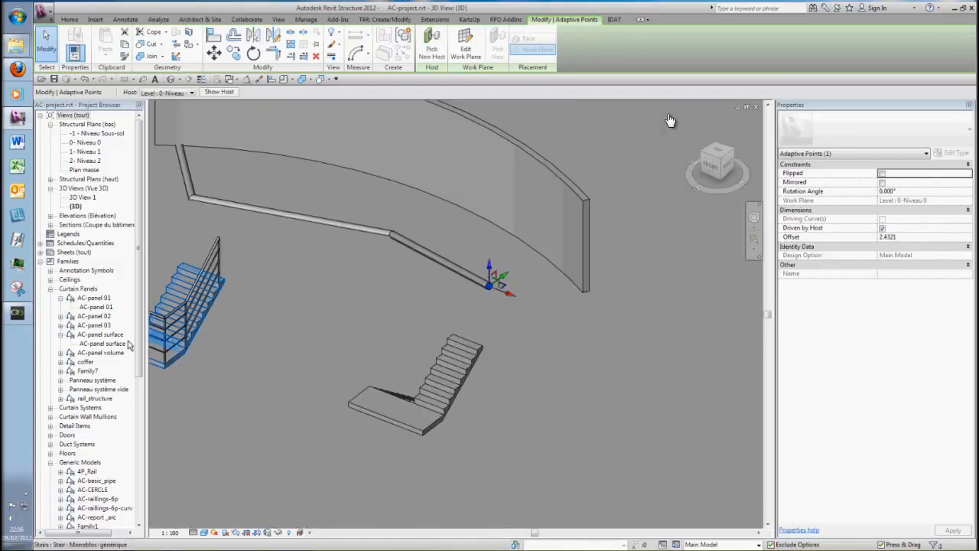
Step: Switch to the AnyMeeting window in Firefox and read the newest chat messages about the gizmo
{"action": "left_click", "coordinate": [16, 75]}
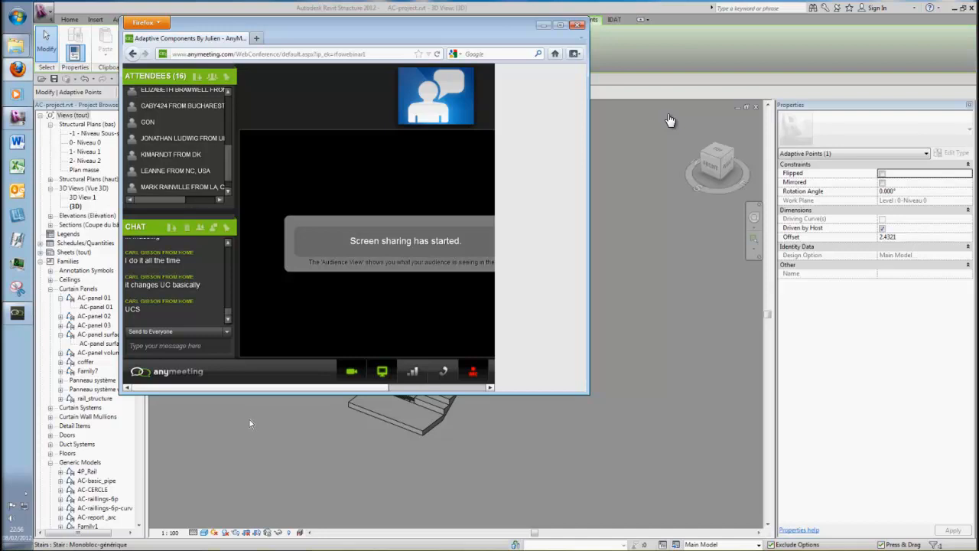
Step: Return to AC-project.rvt in Revit and delete the pipe attached to the curved wall
{"action": "middle_click_drag", "start_coordinate": [244, 413], "coordinate": [395, 353], "text": "shift"}
{"action": "left_click", "coordinate": [395, 353]}
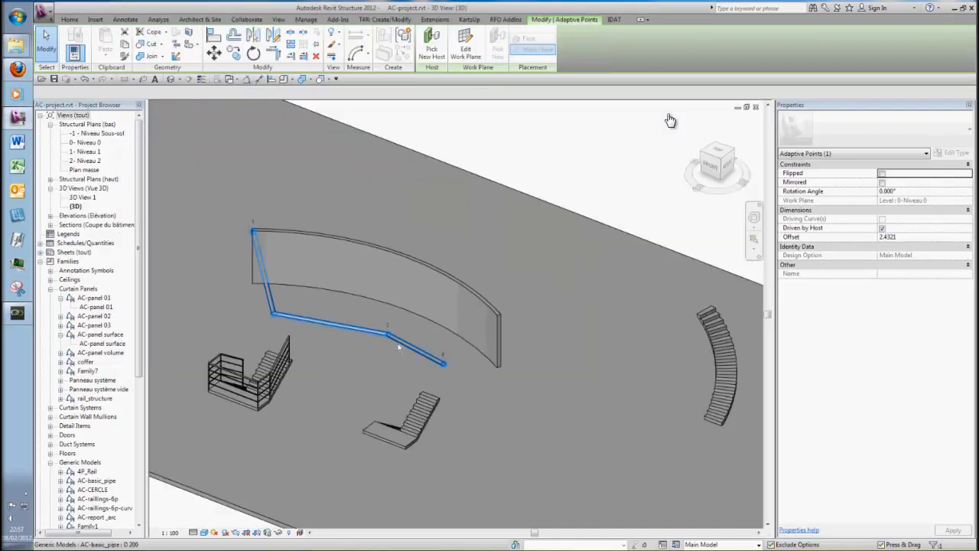
{"action": "key", "text": "Escape"}
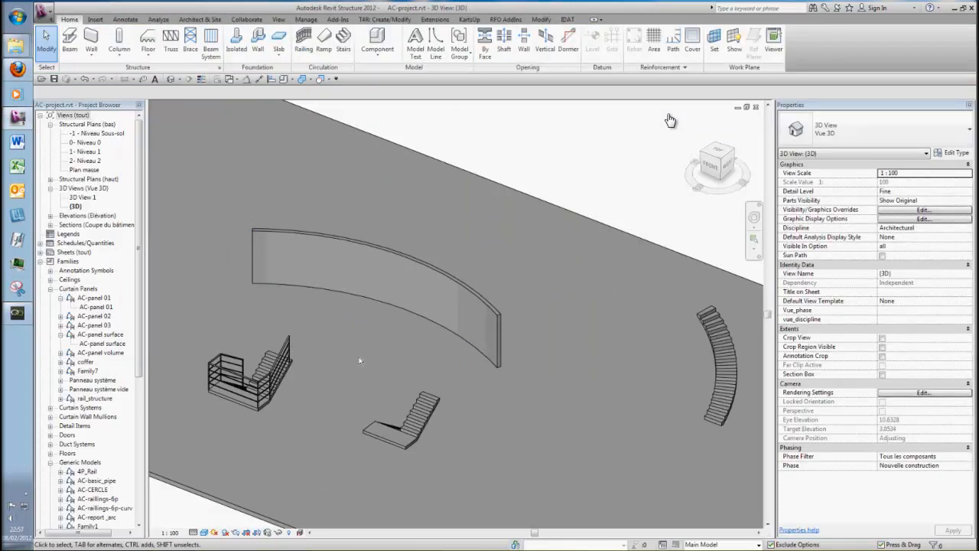
Step: Switch to the Family1 family and delete its tube together with one end point, leaving a single adaptive point
{"action": "key", "text": "ctrl+Tab"}
{"action": "key", "text": "ctrl+Tab"}
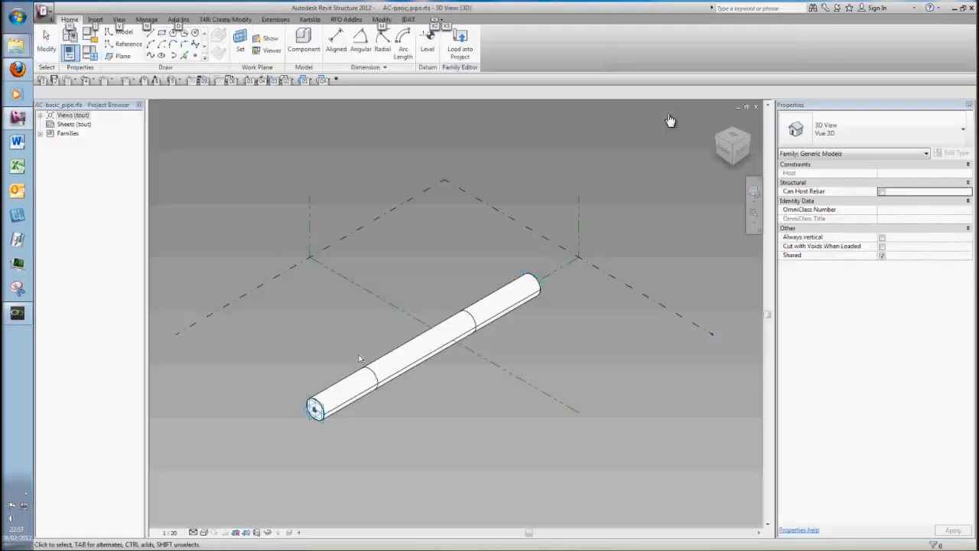
{"action": "middle_click_drag", "start_coordinate": [359, 353], "coordinate": [378, 378], "text": "shift"}
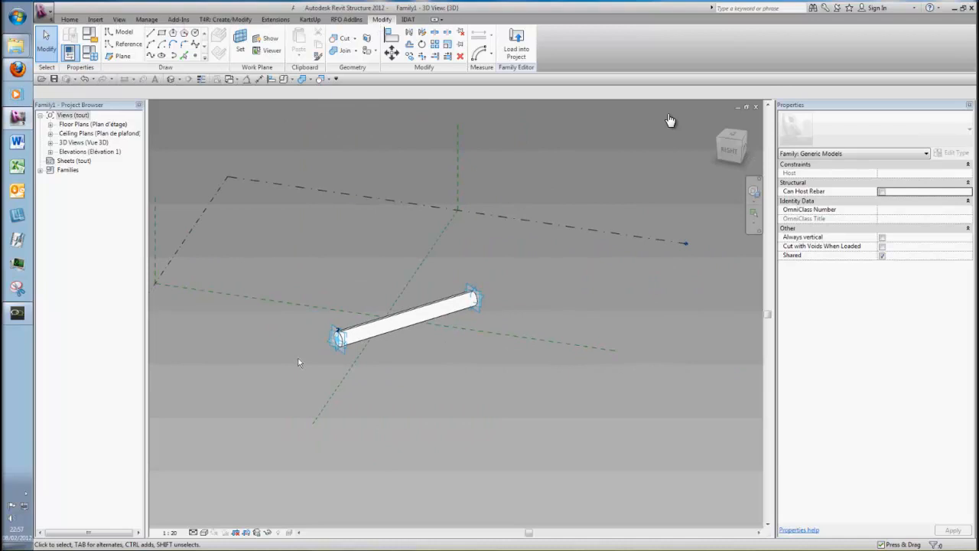
{"action": "key", "text": "ctrl+z"}
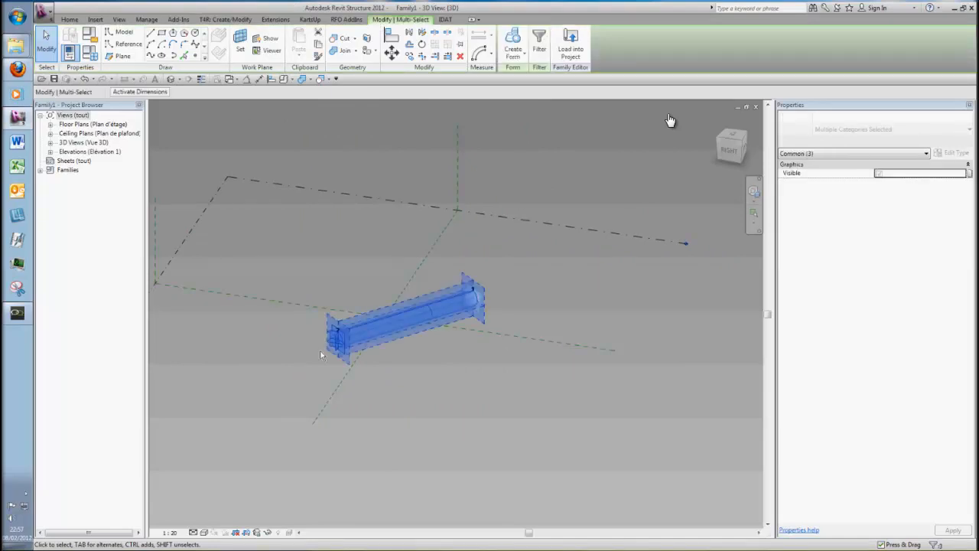
{"action": "middle_click_drag", "start_coordinate": [496, 307], "coordinate": [468, 299], "text": "shift"}
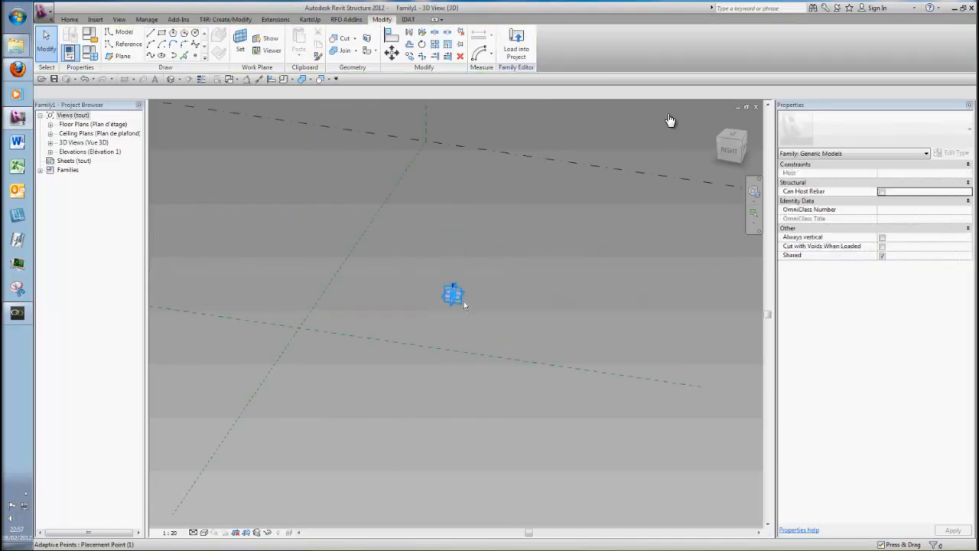
Step: Move the remaining adaptive point to an open spot in front of the reference planes' intersection
{"action": "left_click", "coordinate": [464, 301]}
{"action": "left_click_drag", "start_coordinate": [463, 305], "coordinate": [333, 413]}
{"action": "left_click", "coordinate": [332, 413]}
{"action": "middle_click_drag", "start_coordinate": [333, 413], "coordinate": [375, 403]}
{"action": "left_click", "coordinate": [384, 353]}
{"action": "left_click", "coordinate": [391, 387]}
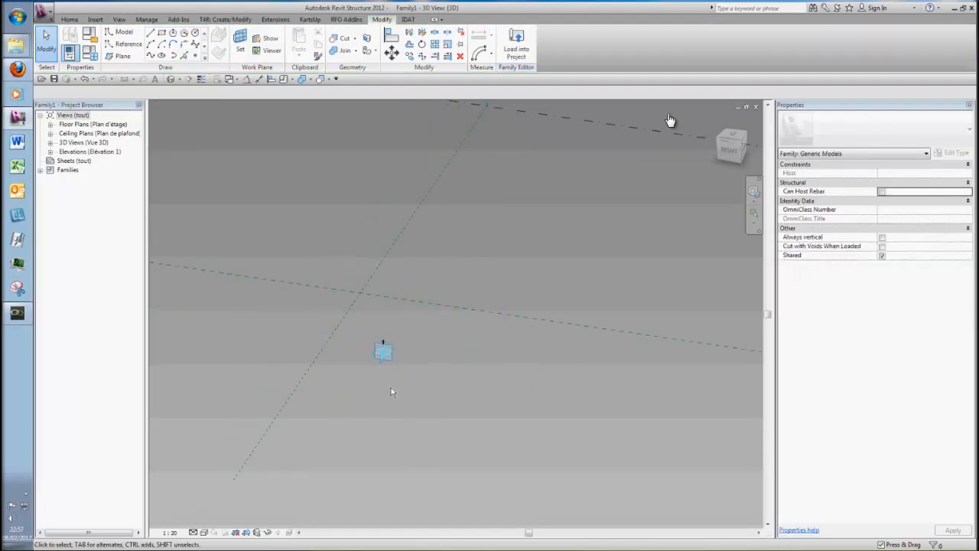
Step: Set the adaptive point's horizontal plane as work plane and place a reference point hosted on it, directly on the adaptive point
{"action": "left_click", "coordinate": [196, 57]}
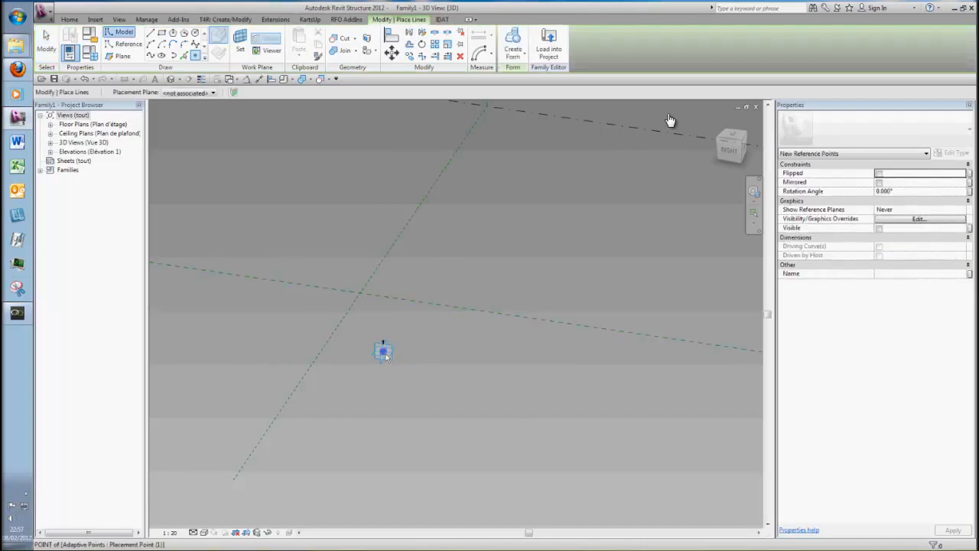
{"action": "left_click", "coordinate": [240, 42]}
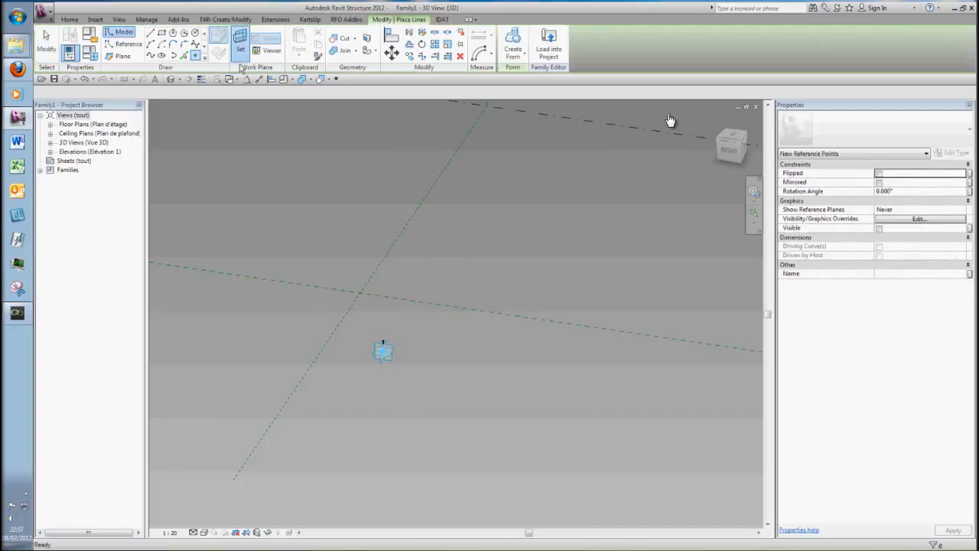
{"action": "left_click", "coordinate": [383, 351]}
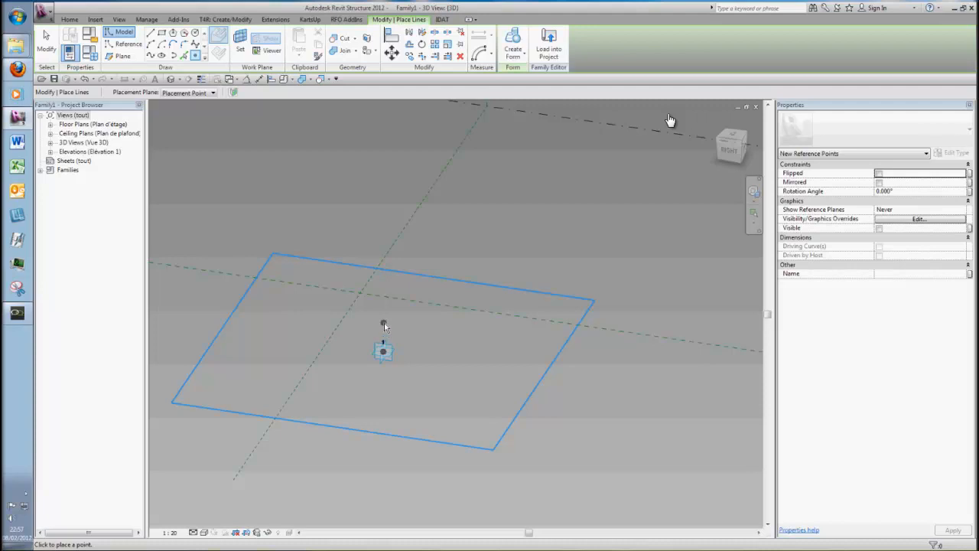
{"action": "key", "text": "Escape"}
{"action": "key", "text": "Escape"}
Step: Raise the hosted reference point vertically above the adaptive point to an offset of about 5834
{"action": "left_click", "coordinate": [385, 353]}
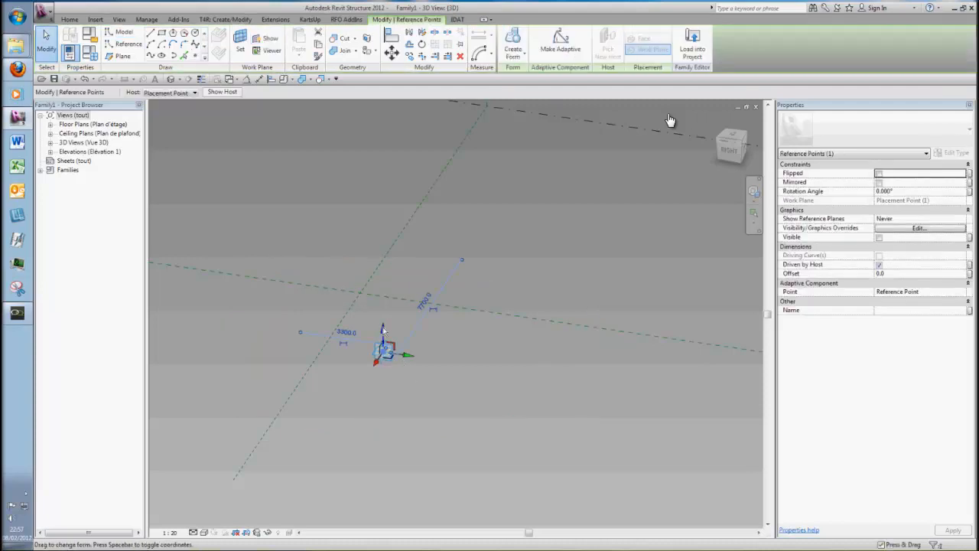
{"action": "left_click_drag", "start_coordinate": [383, 344], "coordinate": [382, 187]}
{"action": "left_click", "coordinate": [432, 367]}
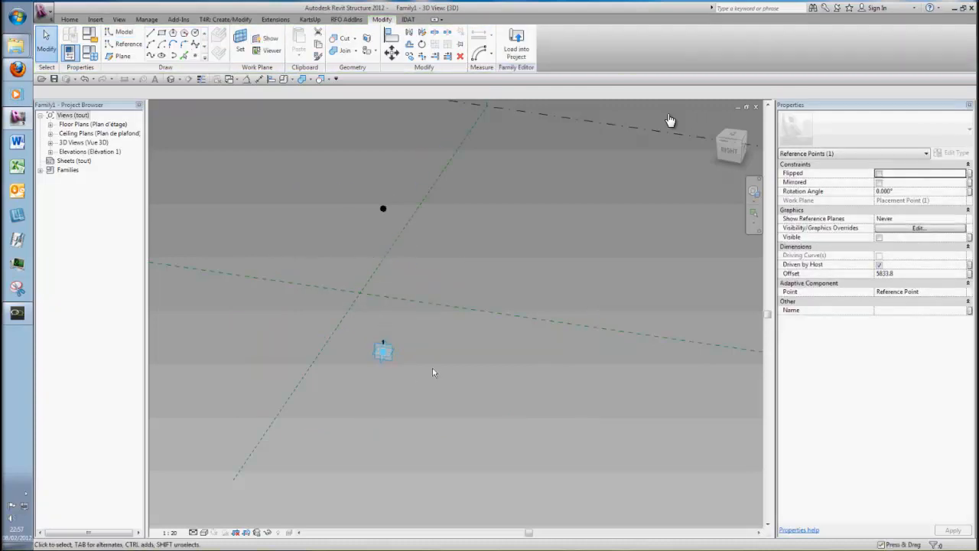
Step: Draw a model line joining the raised reference point and the adaptive point
{"action": "left_click", "coordinate": [388, 354]}
{"action": "mouse_move", "coordinate": [409, 355]}
{"action": "left_mouse_down"}
{"action": "mouse_move", "coordinate": [477, 364]}
{"action": "mouse_move", "coordinate": [413, 355]}
{"action": "left_mouse_up"}
{"action": "left_click", "coordinate": [412, 381]}
{"action": "middle_click_drag", "start_coordinate": [412, 382], "coordinate": [459, 366], "text": "shift"}
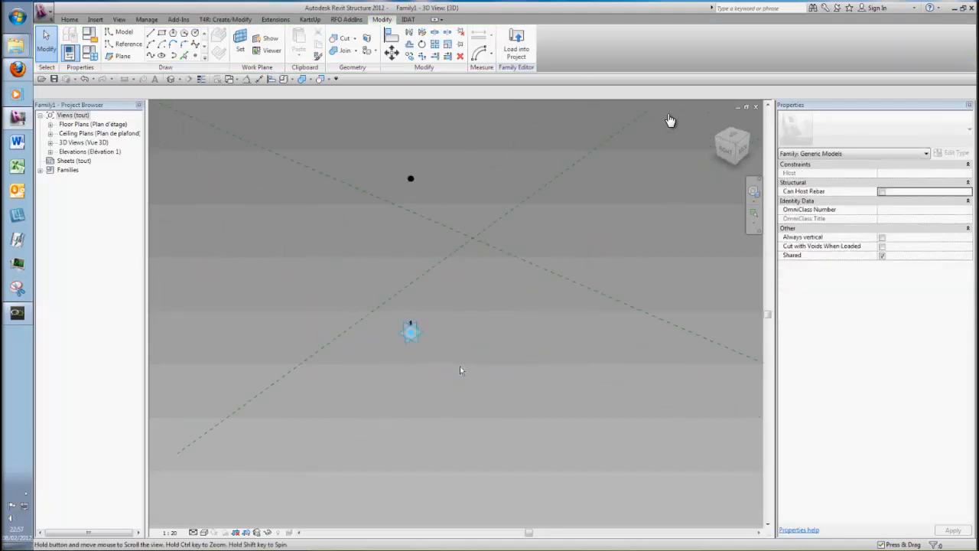
{"action": "left_click", "coordinate": [410, 179]}
{"action": "left_click", "coordinate": [413, 334], "text": "ctrl"}
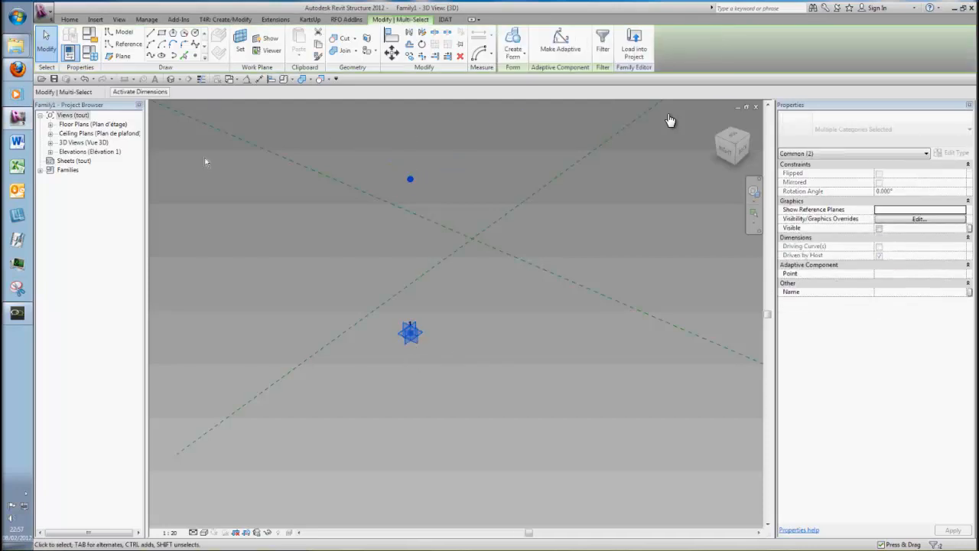
{"action": "left_click", "coordinate": [124, 33]}
{"action": "left_click", "coordinate": [454, 359]}
Step: Examine the adaptive point's placement settings, including its point type, number and orientation options
{"action": "left_click", "coordinate": [411, 333]}
{"action": "scroll", "coordinate": [430, 380], "scroll_direction": "down", "scroll_amount": 2}
{"action": "scroll", "coordinate": [430, 380], "scroll_direction": "up", "scroll_amount": 2}
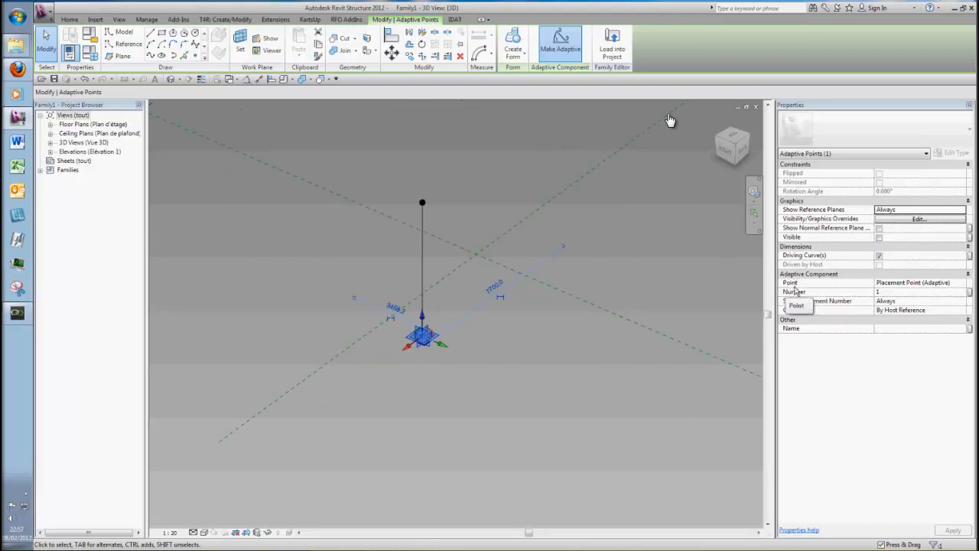
{"action": "left_click", "coordinate": [915, 287]}
{"action": "left_click", "coordinate": [962, 284]}
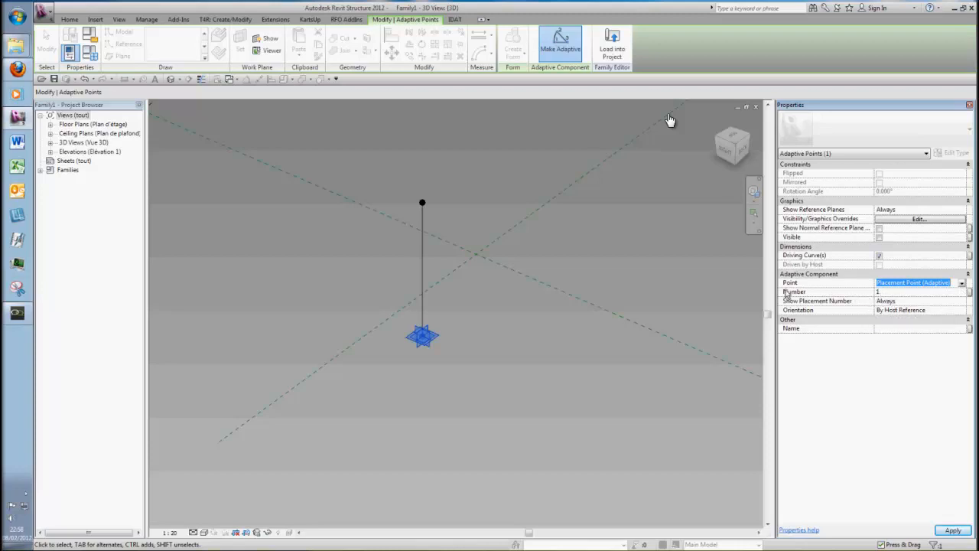
{"action": "left_click", "coordinate": [970, 297]}
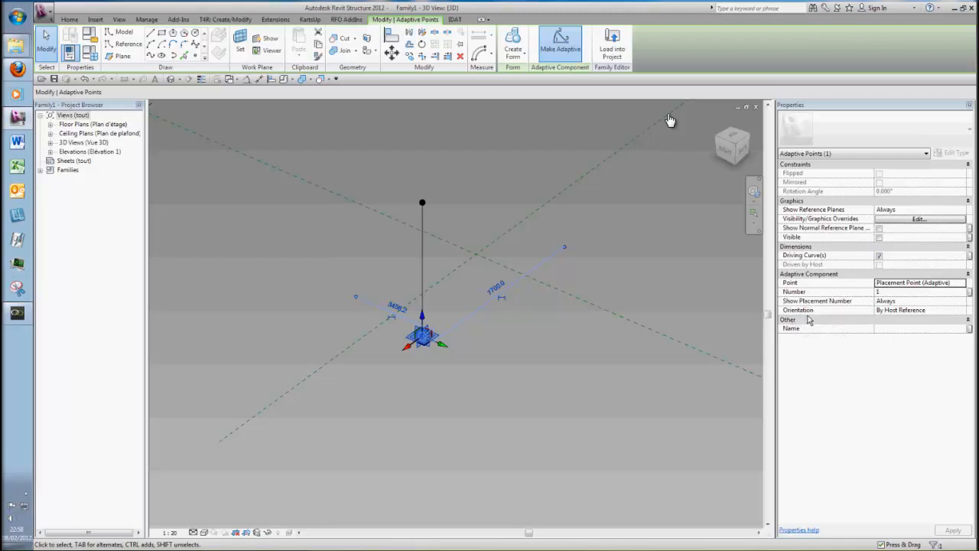
{"action": "left_click", "coordinate": [962, 310]}
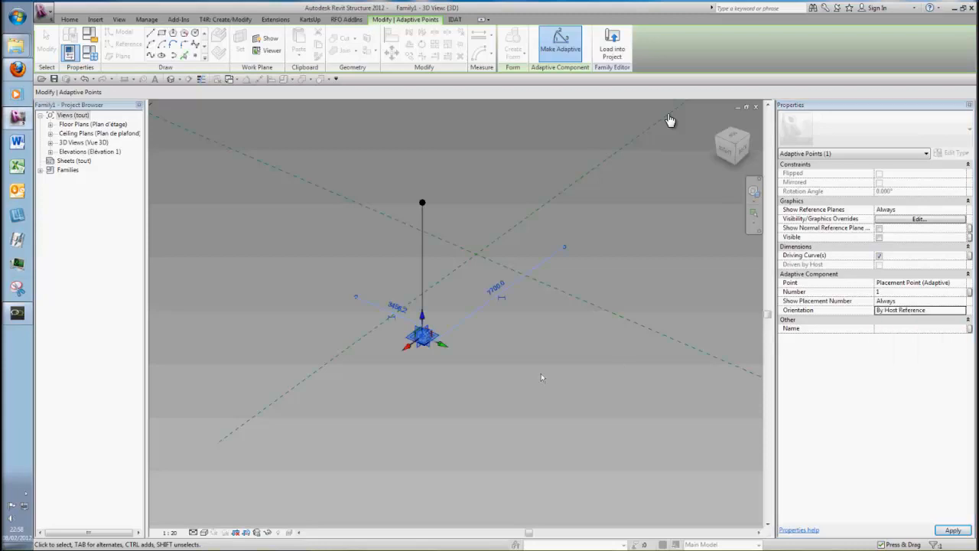
{"action": "left_click", "coordinate": [478, 397]}
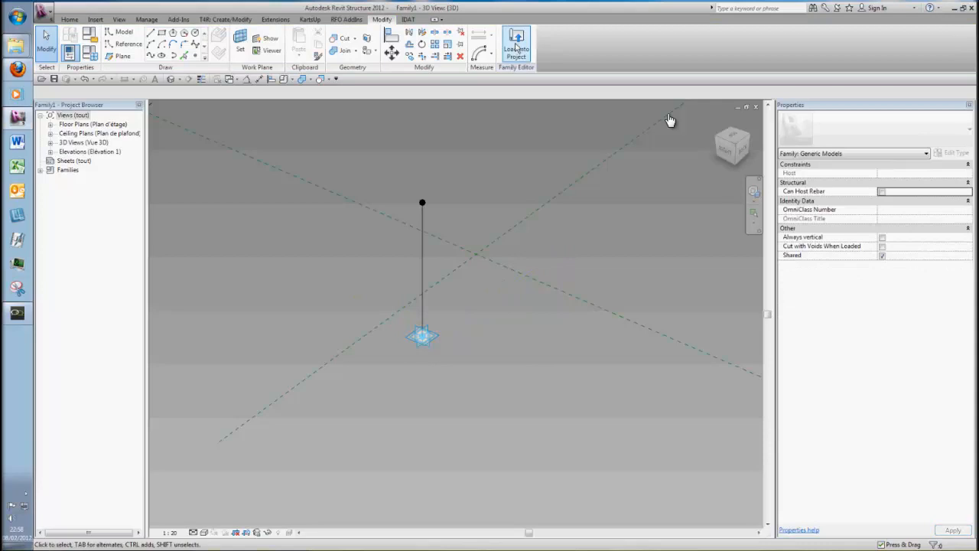
{"action": "left_click", "coordinate": [423, 337]}
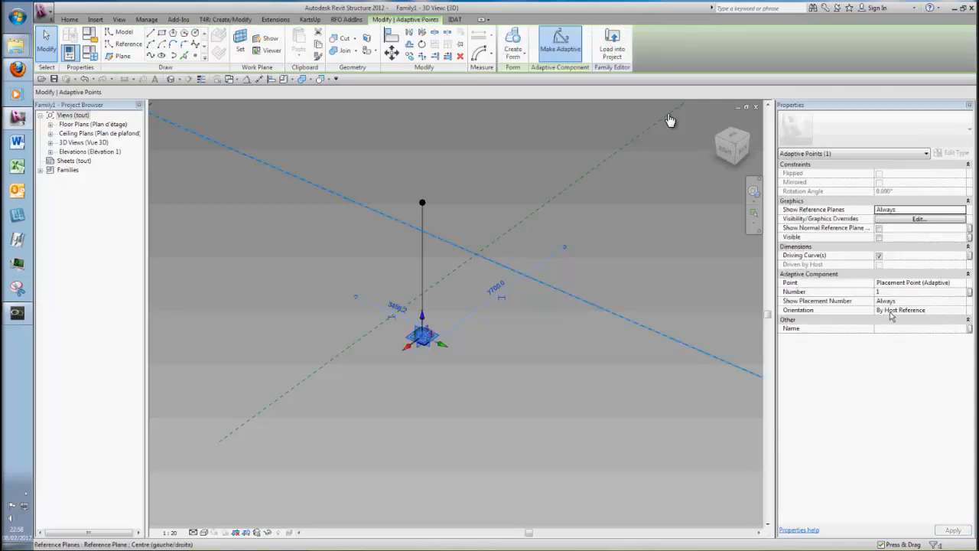
Step: Load Family1 into AC-project, overwriting the existing version of the family
{"action": "left_click", "coordinate": [611, 45]}
{"action": "left_click", "coordinate": [478, 356]}
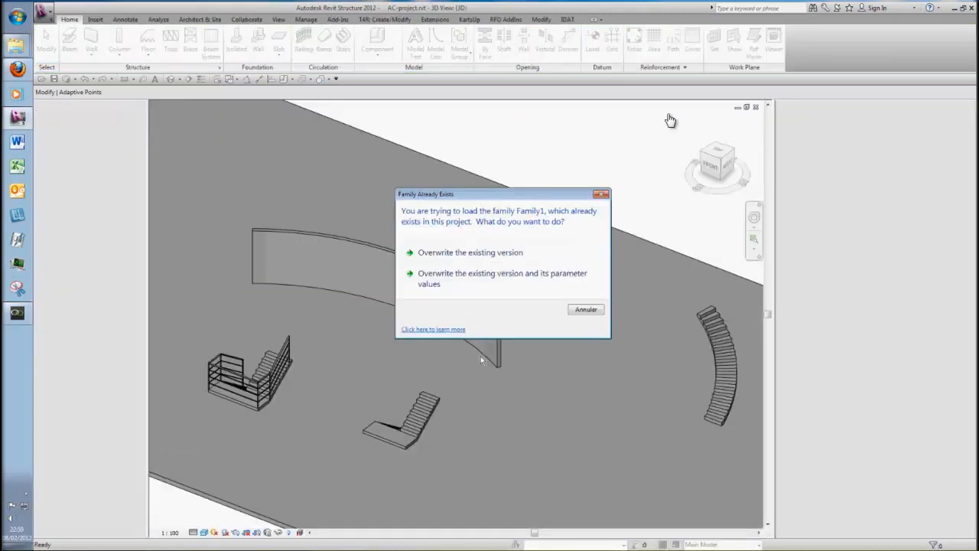
{"action": "left_click", "coordinate": [468, 295]}
Step: Place a Family1 component on the 0-Niveau work plane, between the dome and the curved wall
{"action": "middle_click_drag", "start_coordinate": [356, 337], "coordinate": [435, 359], "text": "shift"}
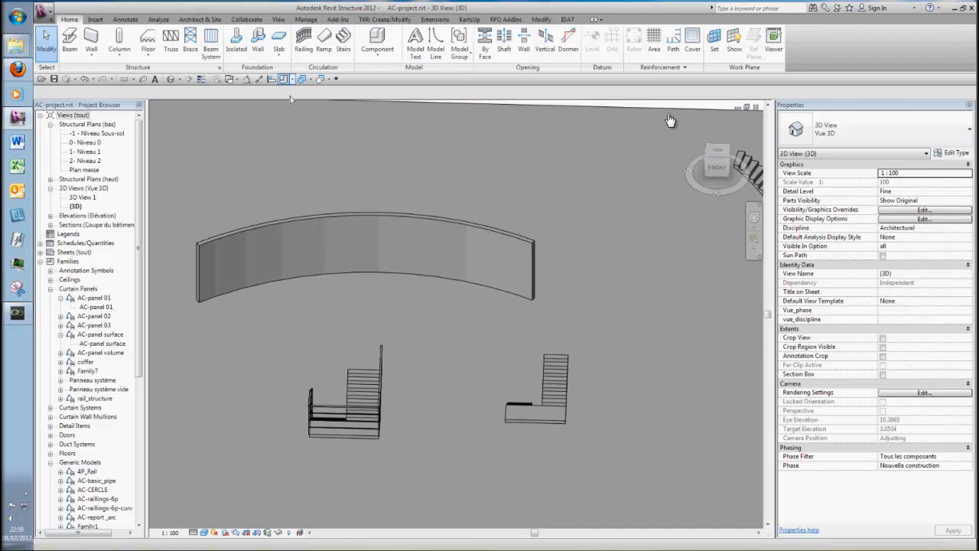
{"action": "left_click", "coordinate": [874, 129]}
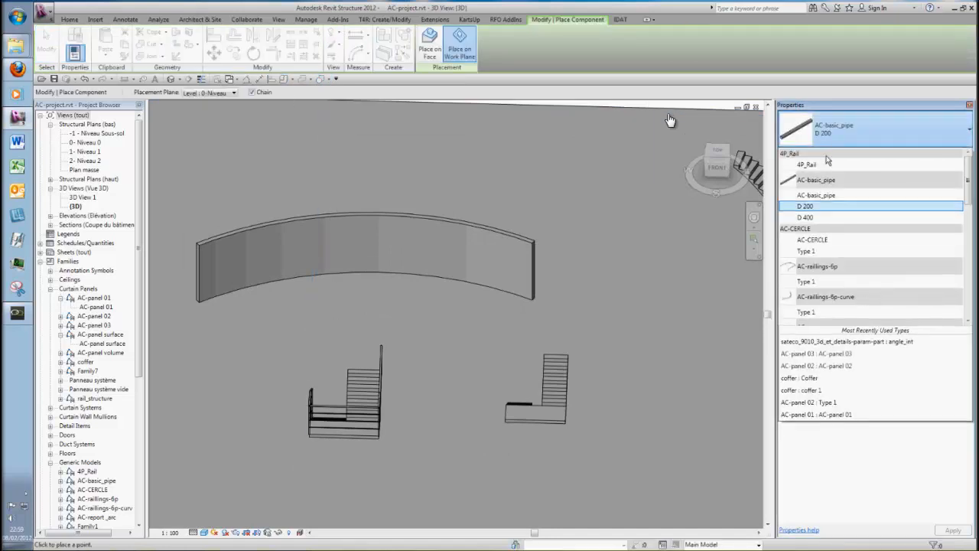
{"action": "scroll", "coordinate": [840, 226], "scroll_direction": "down", "scroll_amount": 2}
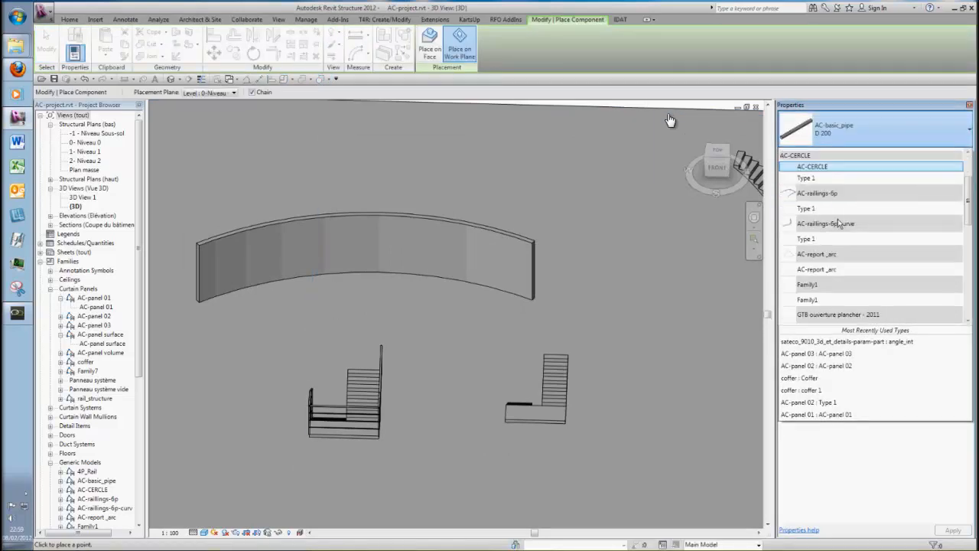
{"action": "left_click", "coordinate": [837, 300]}
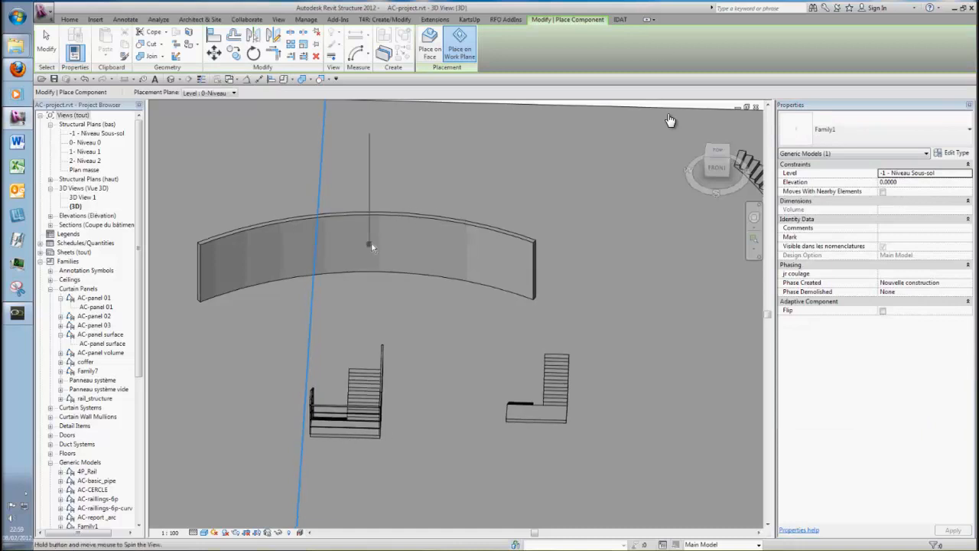
{"action": "middle_click_drag", "start_coordinate": [371, 244], "coordinate": [424, 232], "text": "shift"}
{"action": "scroll", "coordinate": [406, 246], "scroll_direction": "down", "scroll_amount": 5}
{"action": "middle_click_drag", "start_coordinate": [406, 265], "coordinate": [406, 294]}
{"action": "scroll", "coordinate": [406, 294], "scroll_direction": "up", "scroll_amount": 2}
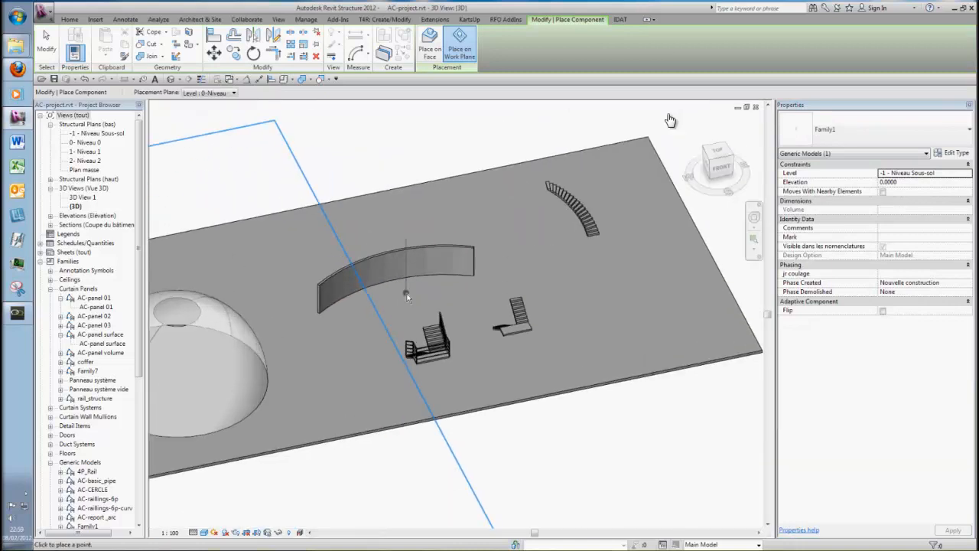
{"action": "scroll", "coordinate": [379, 331], "scroll_direction": "down", "scroll_amount": 2}
{"action": "scroll", "coordinate": [348, 347], "scroll_direction": "down", "scroll_amount": 2}
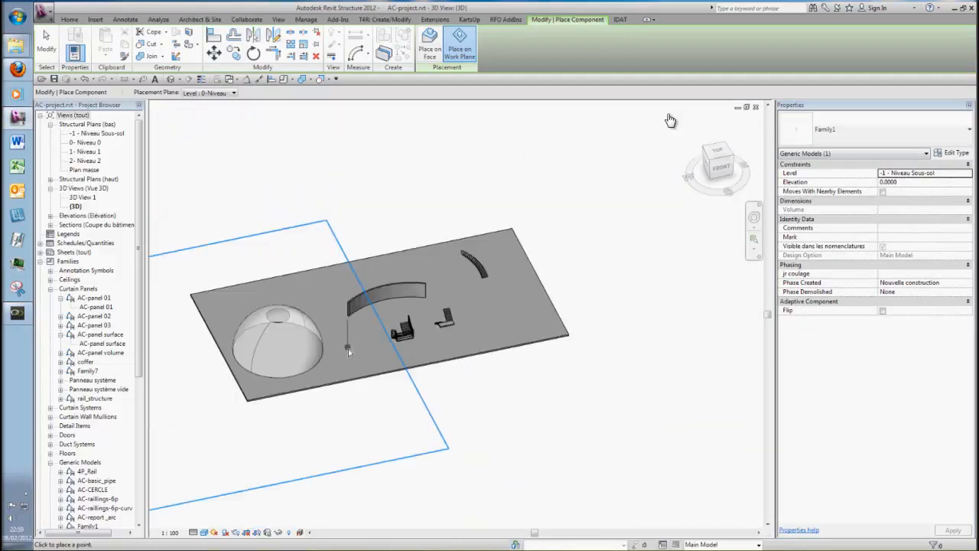
{"action": "mouse_move", "coordinate": [348, 348]}
{"action": "middle_mouse_down", "text": "shift"}
{"action": "mouse_move", "coordinate": [344, 282]}
{"action": "mouse_move", "coordinate": [335, 342]}
{"action": "middle_mouse_up", "text": "shift"}
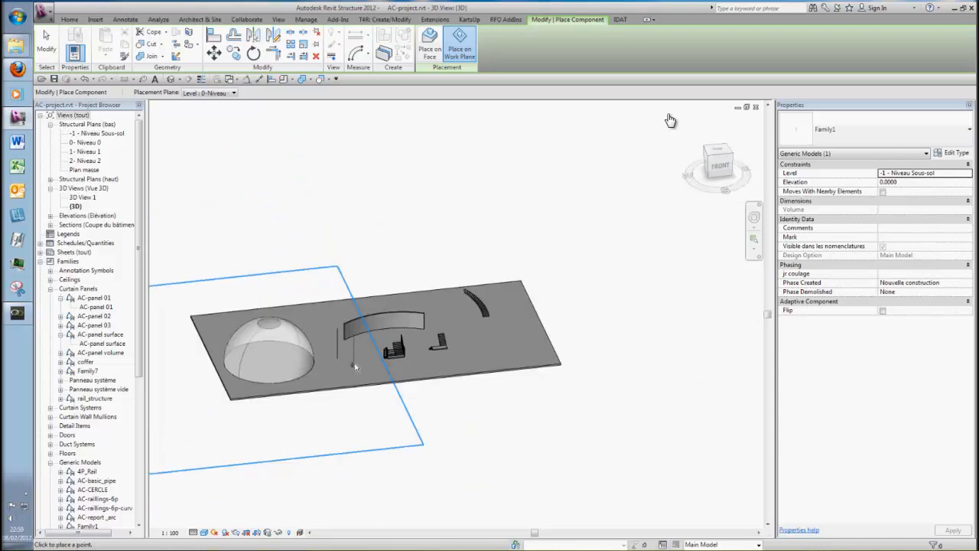
Step: Switch the placement to Place on Face and add a Family1 component on the curved wall's face, near its dome-side end
{"action": "scroll", "coordinate": [352, 360], "scroll_direction": "up", "scroll_amount": 2}
{"action": "left_click", "coordinate": [429, 42]}
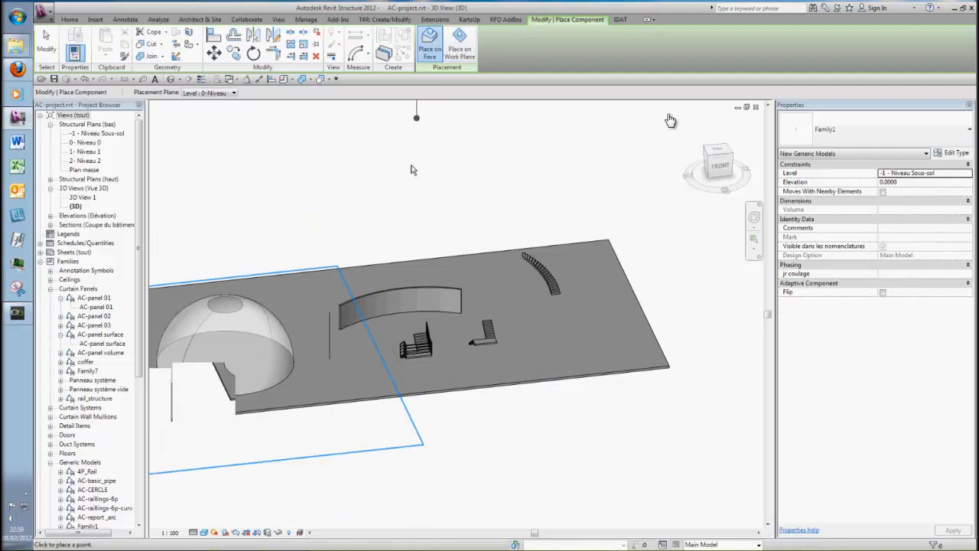
{"action": "scroll", "coordinate": [387, 304], "scroll_direction": "up", "scroll_amount": 3}
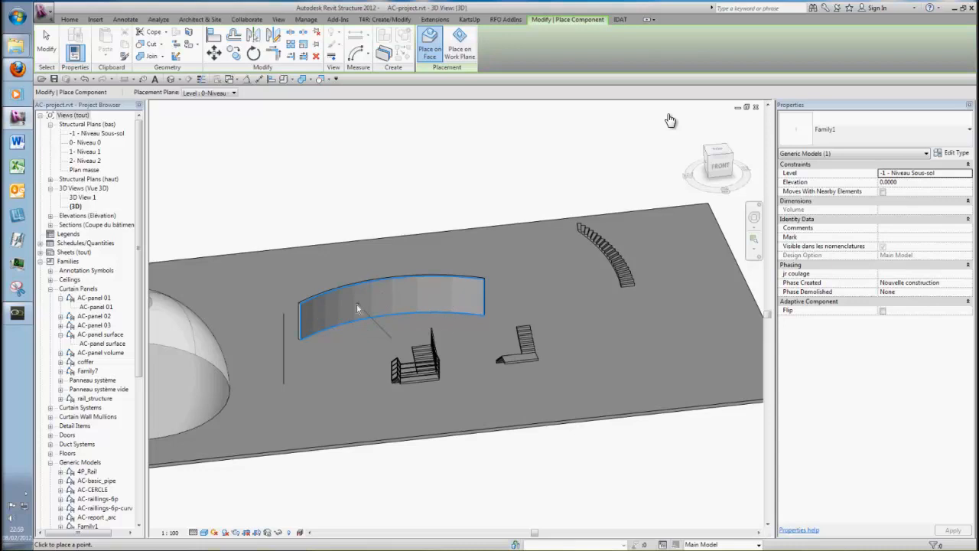
{"action": "scroll", "coordinate": [319, 315], "scroll_direction": "up", "scroll_amount": 3}
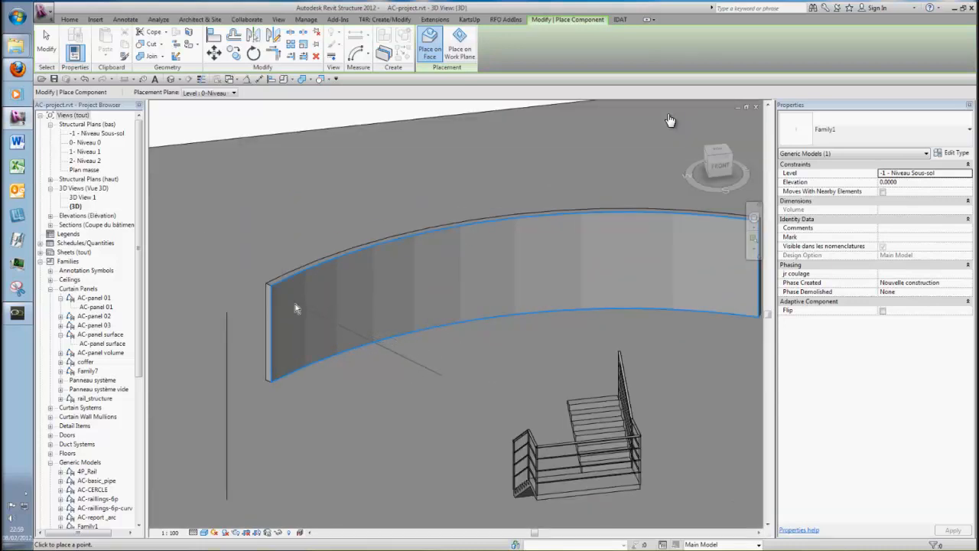
{"action": "scroll", "coordinate": [294, 308], "scroll_direction": "down", "scroll_amount": 4}
{"action": "scroll", "coordinate": [295, 307], "scroll_direction": "up", "scroll_amount": 3}
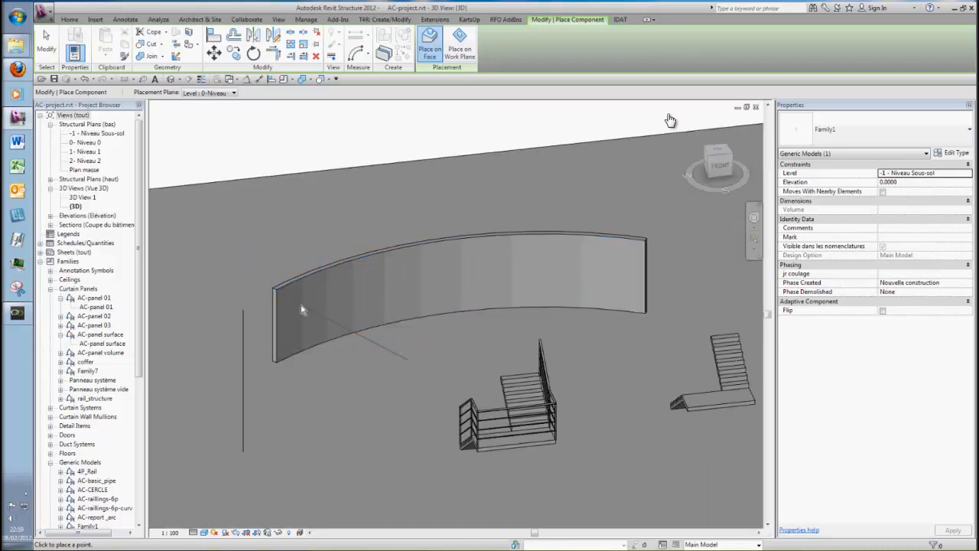
{"action": "left_click", "coordinate": [301, 307]}
{"action": "scroll", "coordinate": [293, 325], "scroll_direction": "down", "scroll_amount": 2}
{"action": "middle_click_drag", "start_coordinate": [320, 361], "coordinate": [282, 355]}
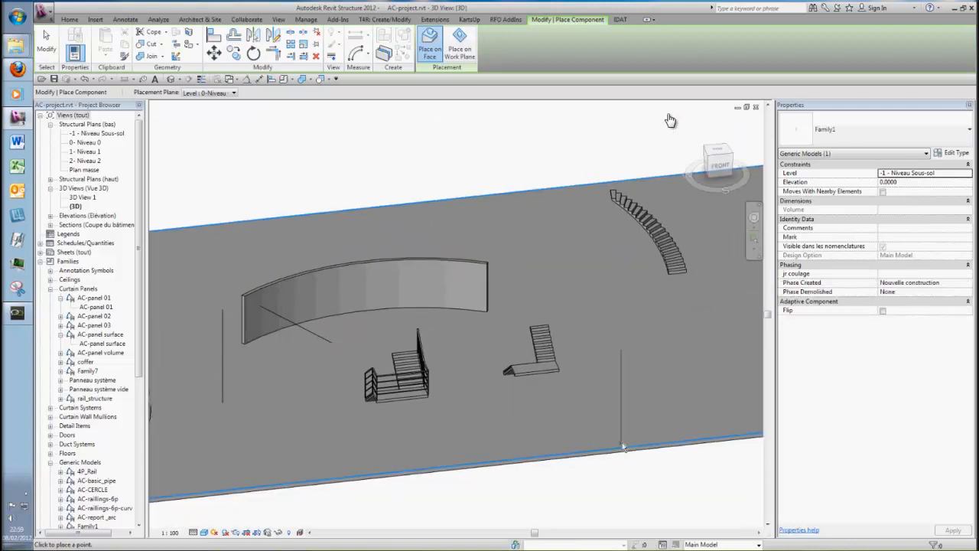
Step: Place a Family1 component on the sloped underside of the lower flight of the stair without railings, and end the placement
{"action": "scroll", "coordinate": [536, 378], "scroll_direction": "up", "scroll_amount": 6}
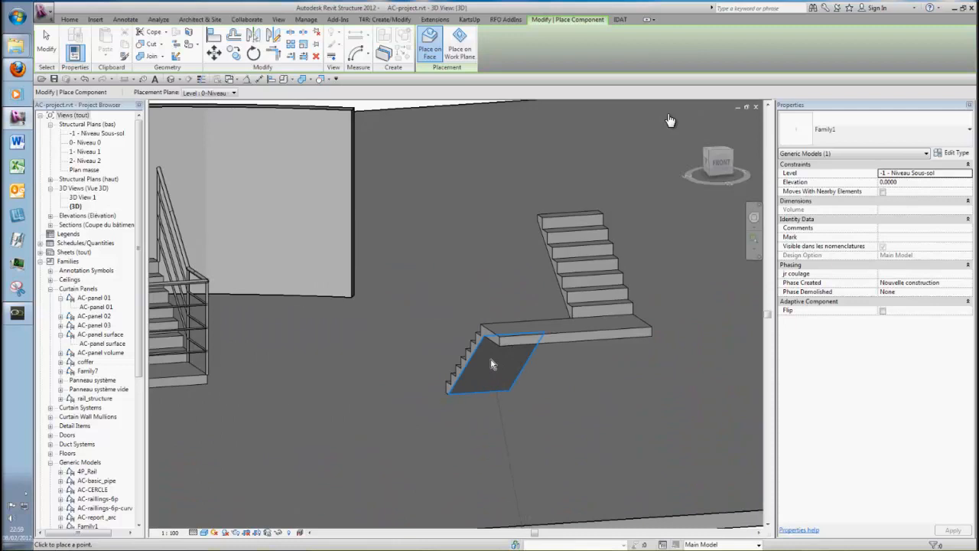
{"action": "scroll", "coordinate": [493, 362], "scroll_direction": "up", "scroll_amount": 1}
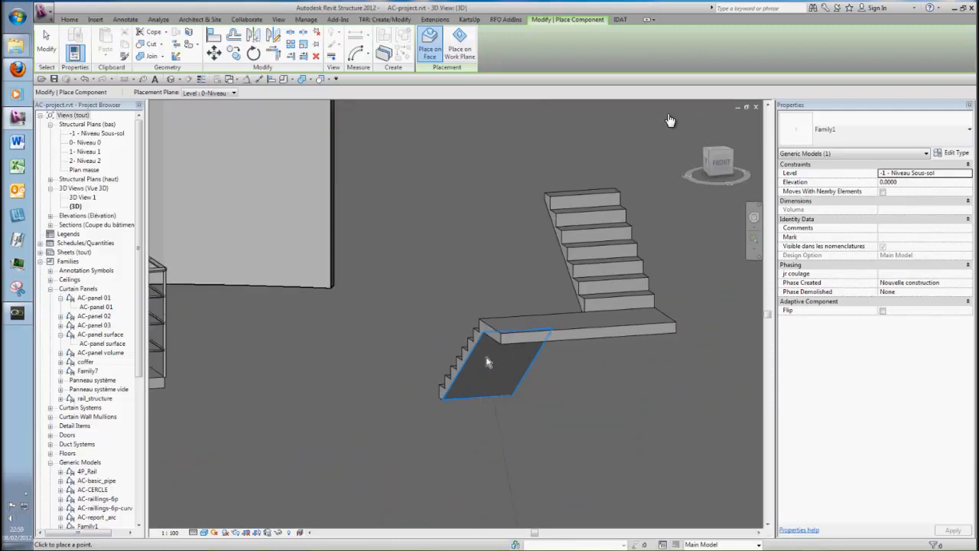
{"action": "left_click", "coordinate": [492, 356]}
{"action": "key", "text": "Escape"}
{"action": "key", "text": "Escape"}
{"action": "scroll", "coordinate": [514, 380], "scroll_direction": "down", "scroll_amount": 1}
Step: Switch back to the Family1 family and set the adaptive point's orientation to Vertical on Placement
{"action": "left_click", "coordinate": [499, 395]}
{"action": "left_click", "coordinate": [425, 391]}
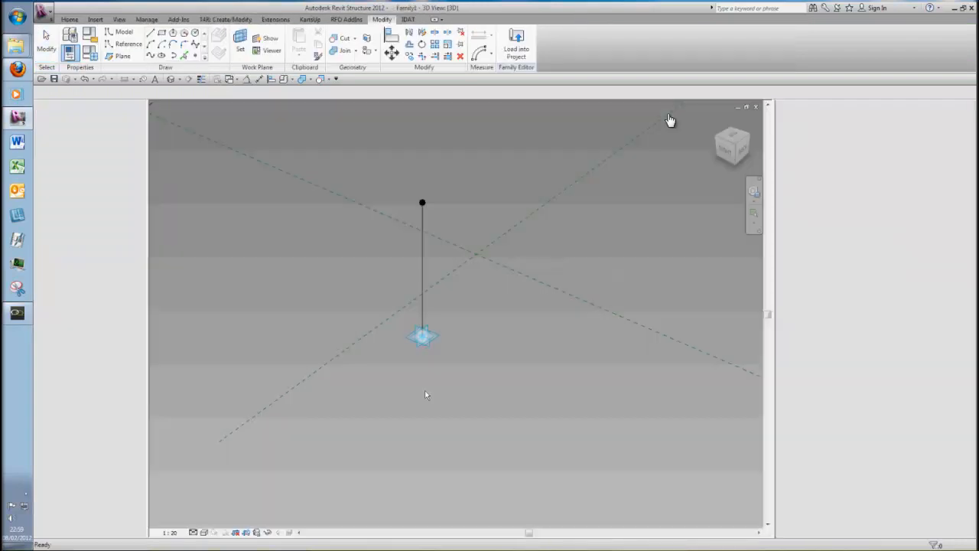
{"action": "left_click", "coordinate": [423, 335]}
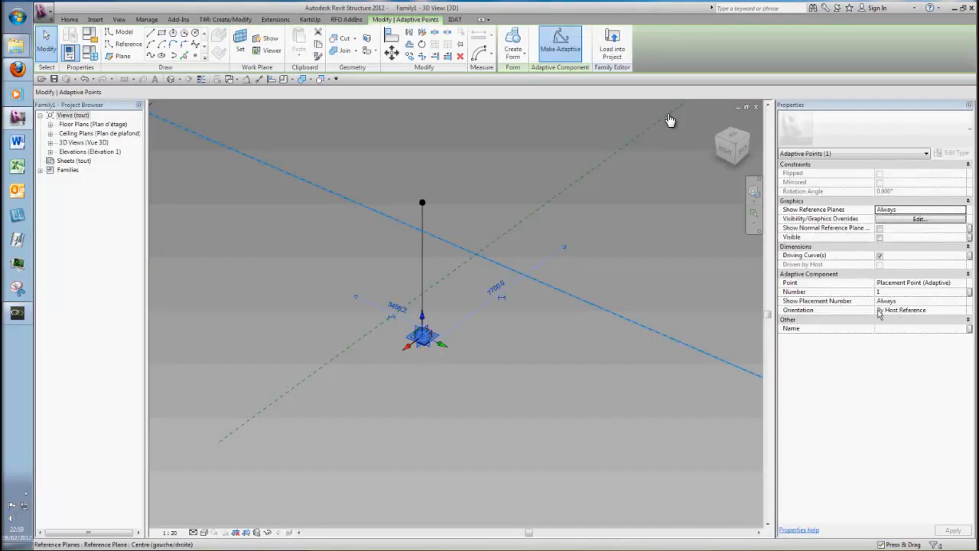
{"action": "left_click", "coordinate": [918, 309]}
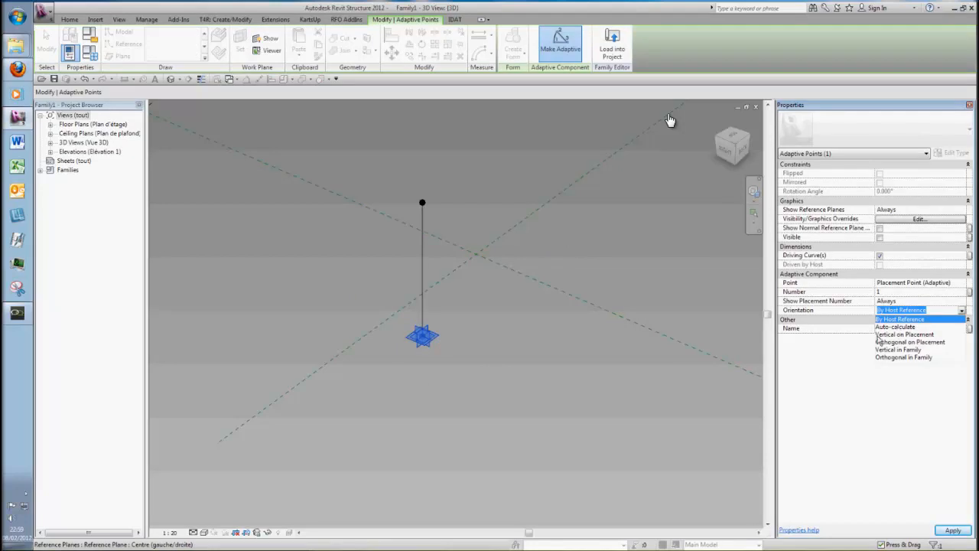
{"action": "left_click", "coordinate": [924, 335]}
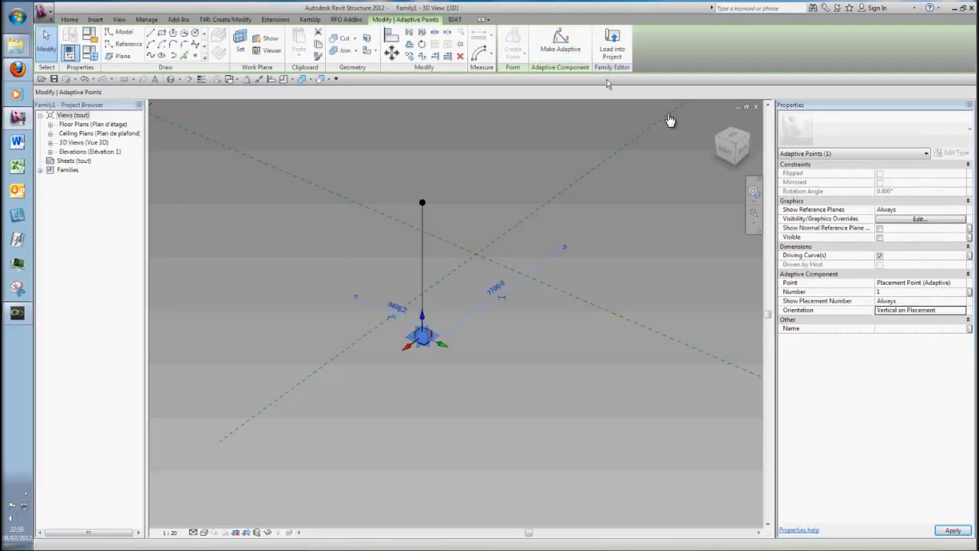
Step: Reload the modified Family1 into AC-project, overwriting the version already in the project
{"action": "left_click", "coordinate": [612, 45]}
{"action": "left_click", "coordinate": [478, 356]}
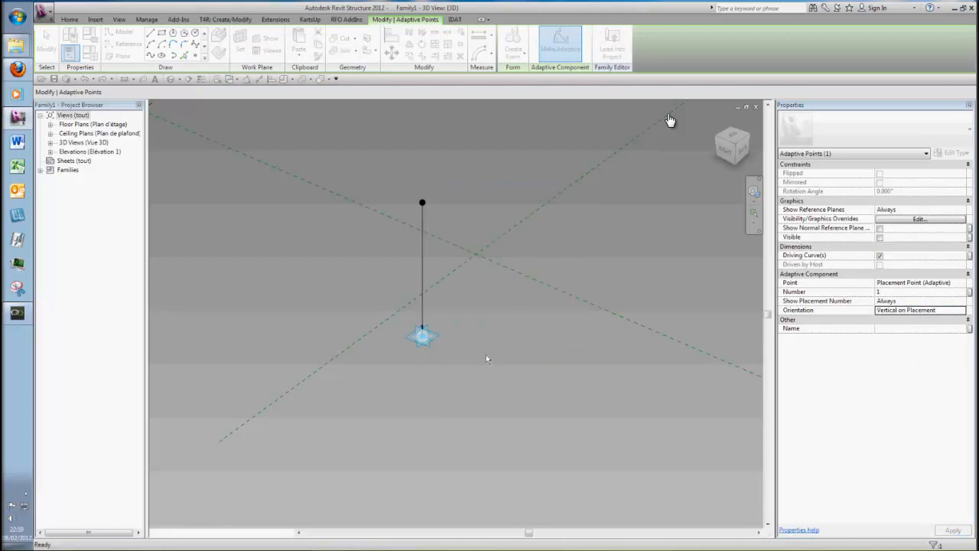
{"action": "left_click", "coordinate": [421, 310]}
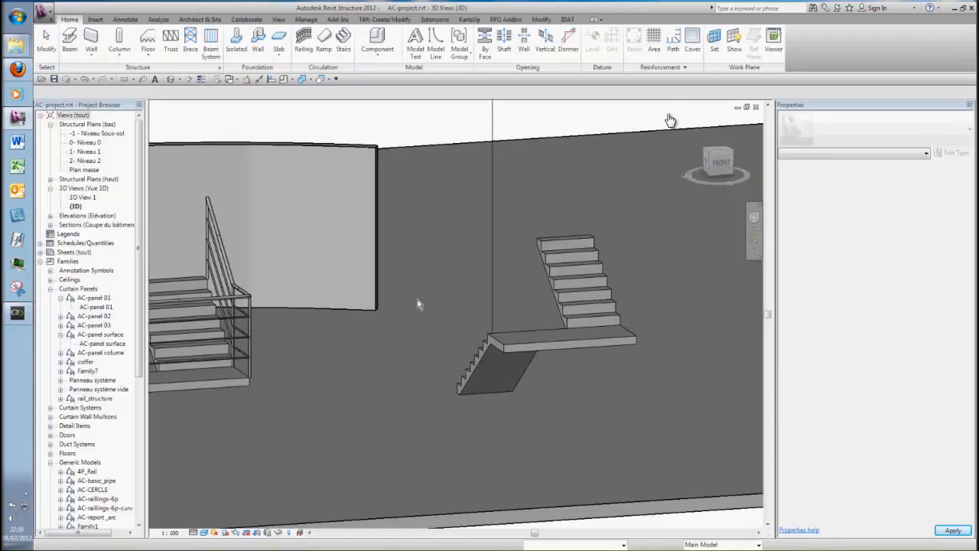
Step: Create a similar Family1 component from the one on the curved wall and place it on the underside of the railed stair's lower flight
{"action": "middle_click_drag", "start_coordinate": [400, 346], "coordinate": [451, 356], "text": "shift"}
{"action": "scroll", "coordinate": [454, 360], "scroll_direction": "down", "scroll_amount": 3}
{"action": "middle_click_drag", "start_coordinate": [207, 352], "coordinate": [345, 354]}
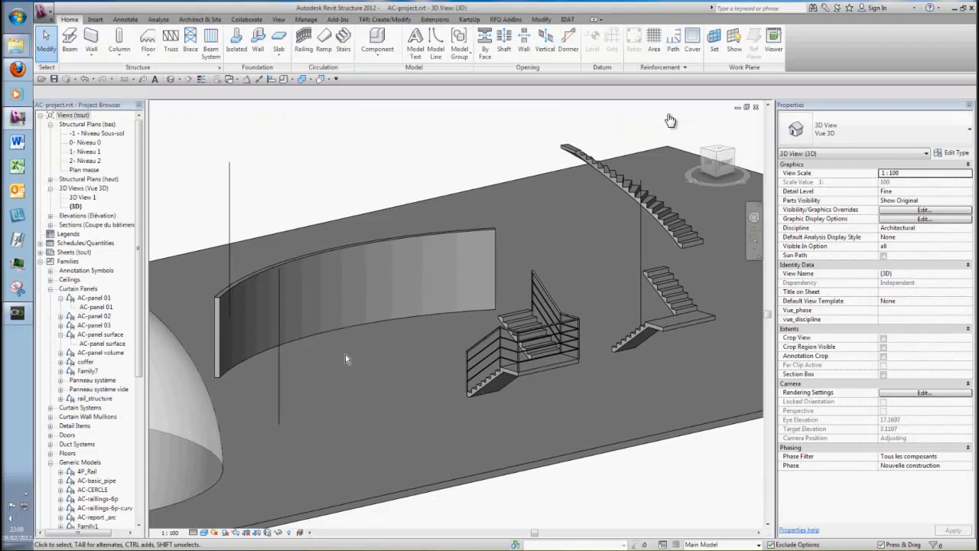
{"action": "left_click", "coordinate": [230, 246]}
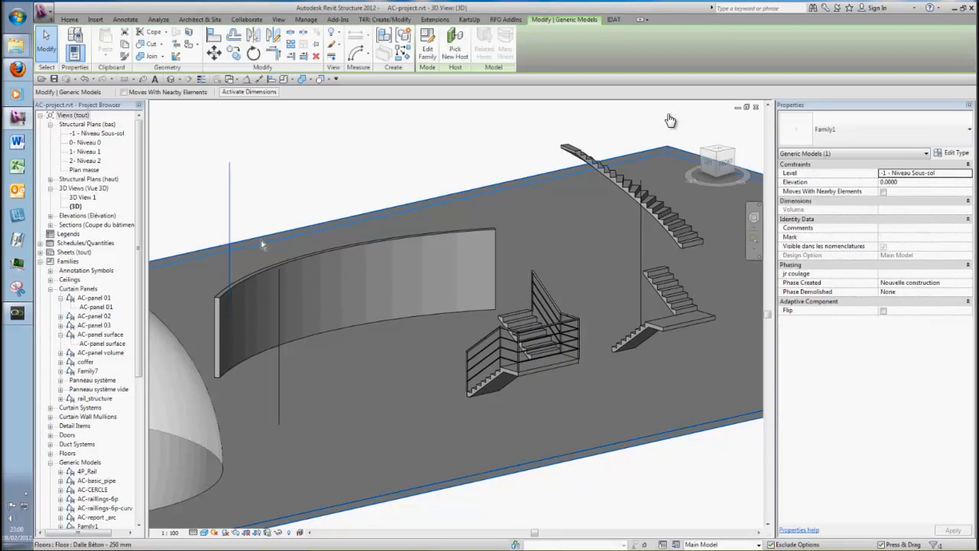
{"action": "key", "text": "c"}
{"action": "key", "text": "s"}
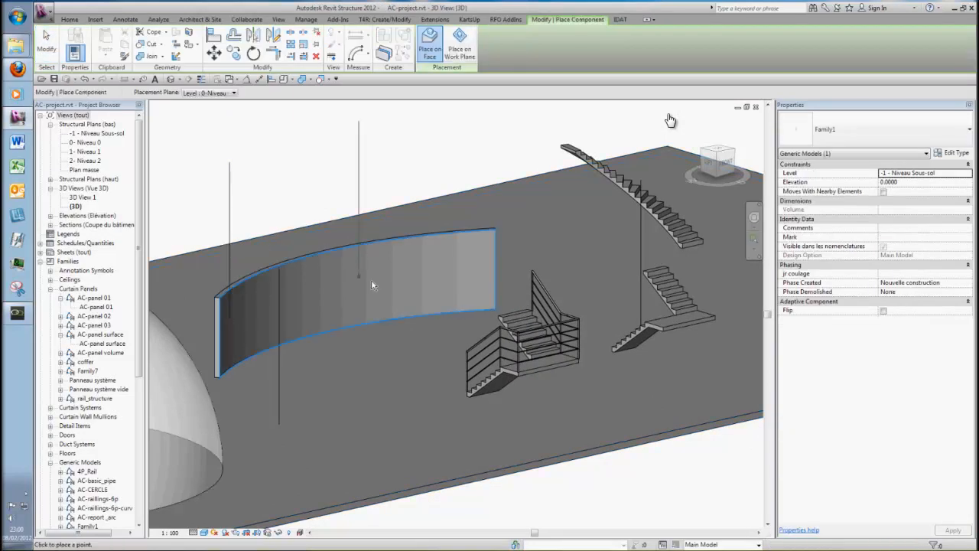
{"action": "mouse_move", "coordinate": [371, 285]}
{"action": "middle_mouse_down", "text": "shift"}
{"action": "mouse_move", "coordinate": [340, 273]}
{"action": "mouse_move", "coordinate": [350, 267]}
{"action": "mouse_move", "coordinate": [365, 278]}
{"action": "middle_mouse_up", "text": "shift"}
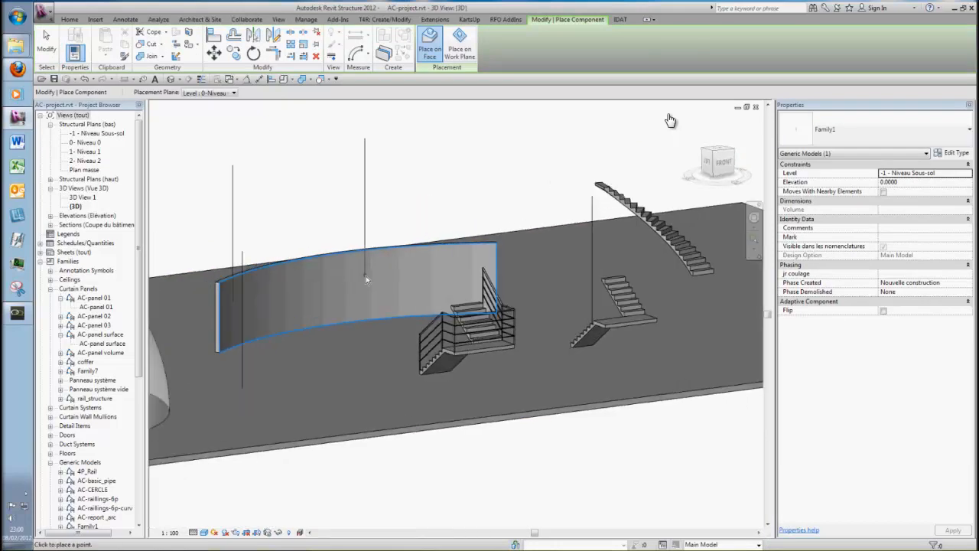
{"action": "scroll", "coordinate": [451, 364], "scroll_direction": "up", "scroll_amount": 5}
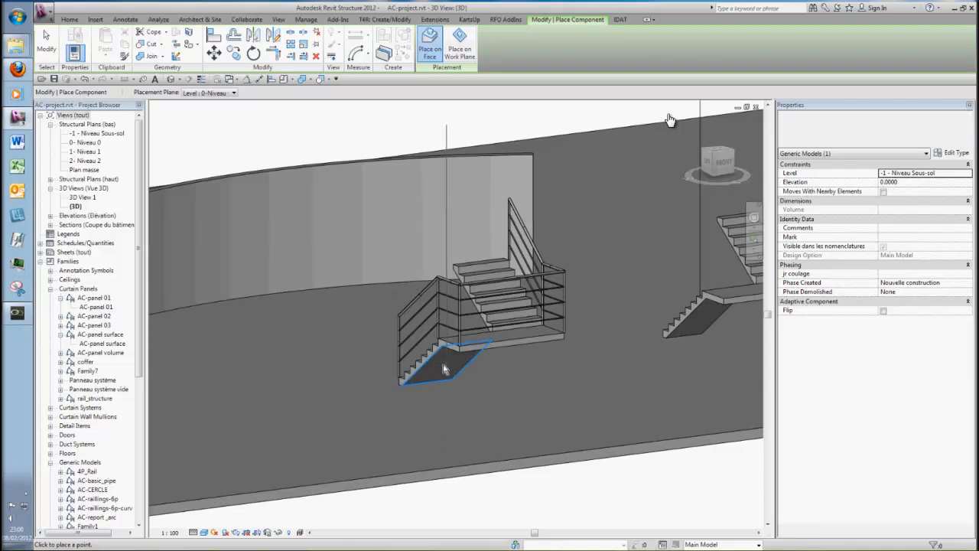
{"action": "scroll", "coordinate": [448, 381], "scroll_direction": "down", "scroll_amount": 4}
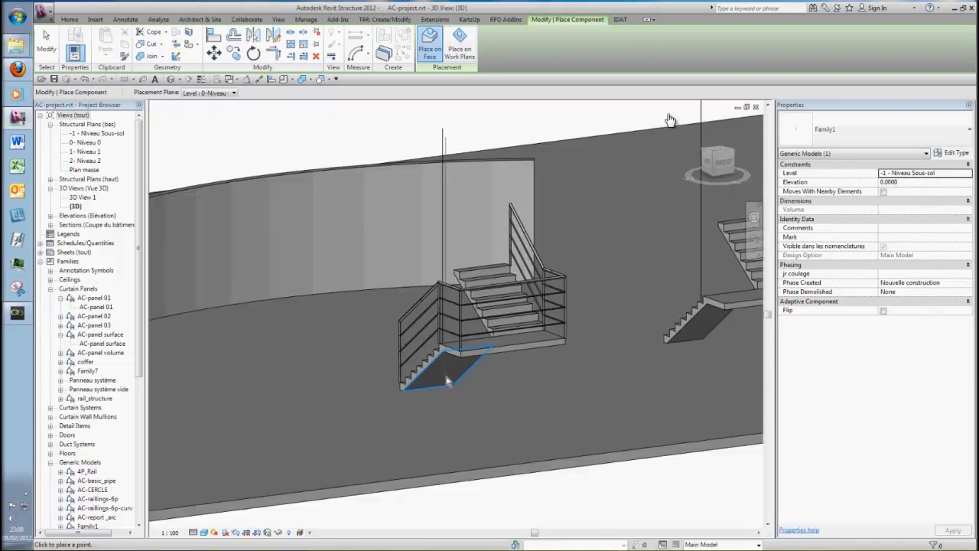
Step: Place a Family1 component on the dome's surface, and end the placement
{"action": "middle_click_drag", "start_coordinate": [317, 301], "coordinate": [696, 247]}
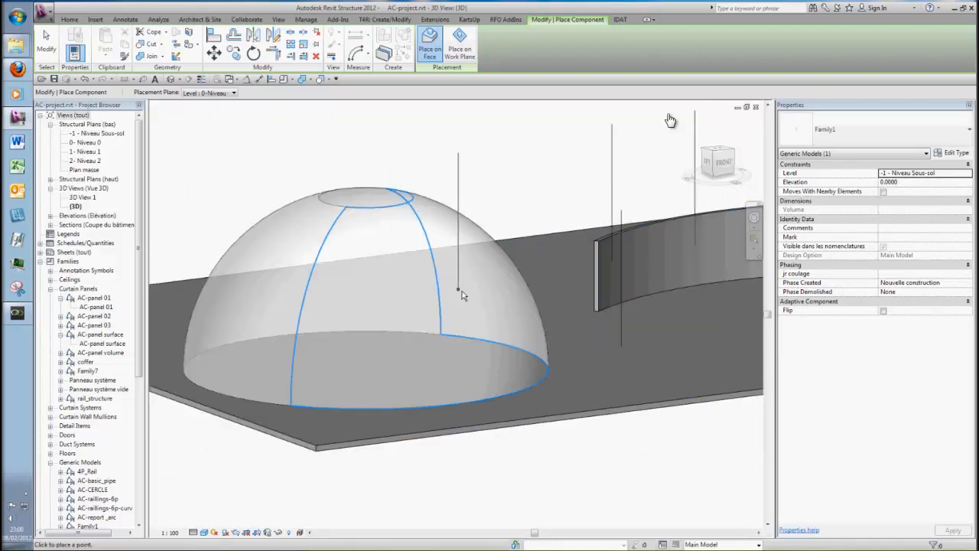
{"action": "left_click", "coordinate": [260, 273]}
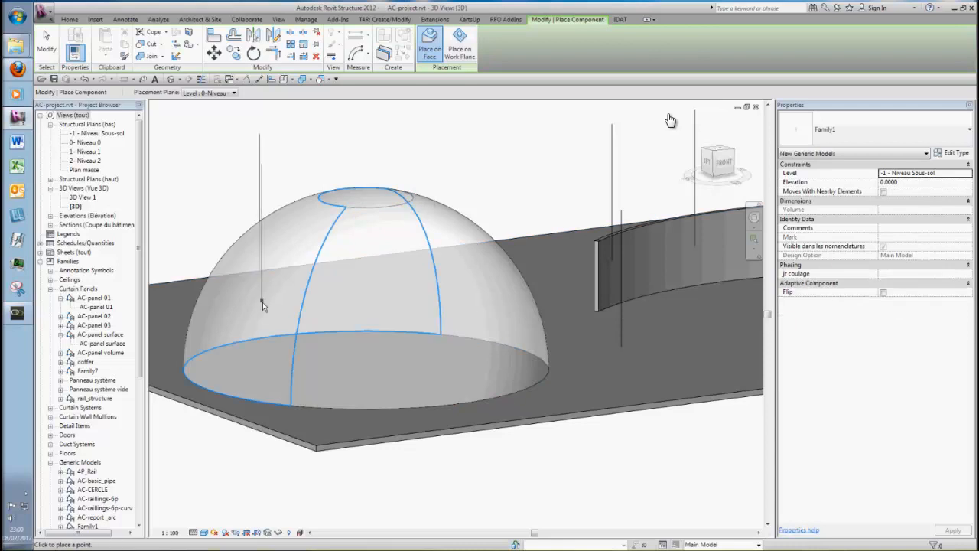
{"action": "key", "text": "Escape"}
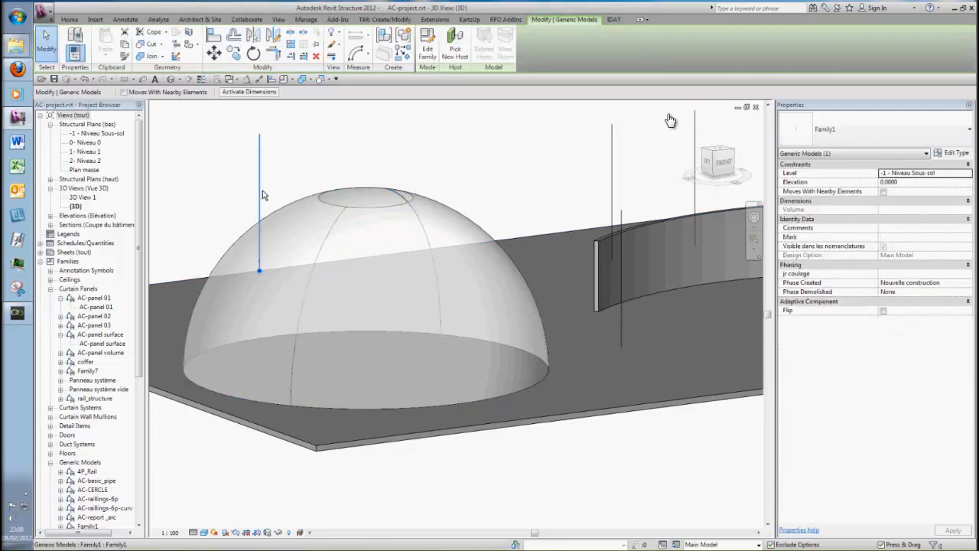
{"action": "left_click_drag", "start_coordinate": [264, 195], "coordinate": [231, 219]}
{"action": "key", "text": "Escape"}
Step: Select all instances of the Family1 component placed on the dome and delete them
{"action": "scroll", "coordinate": [229, 229], "scroll_direction": "down", "scroll_amount": 5}
{"action": "left_click", "coordinate": [227, 264]}
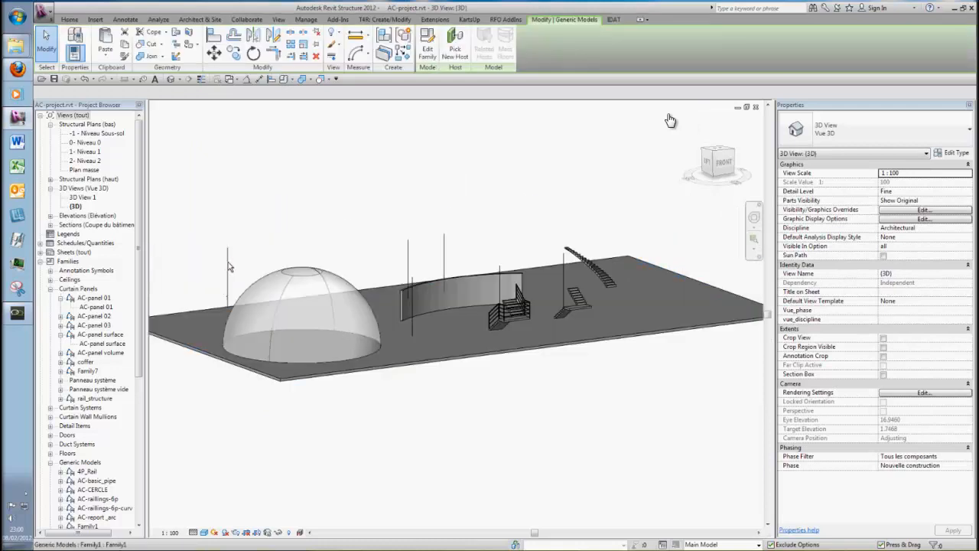
{"action": "right_click", "coordinate": [229, 264]}
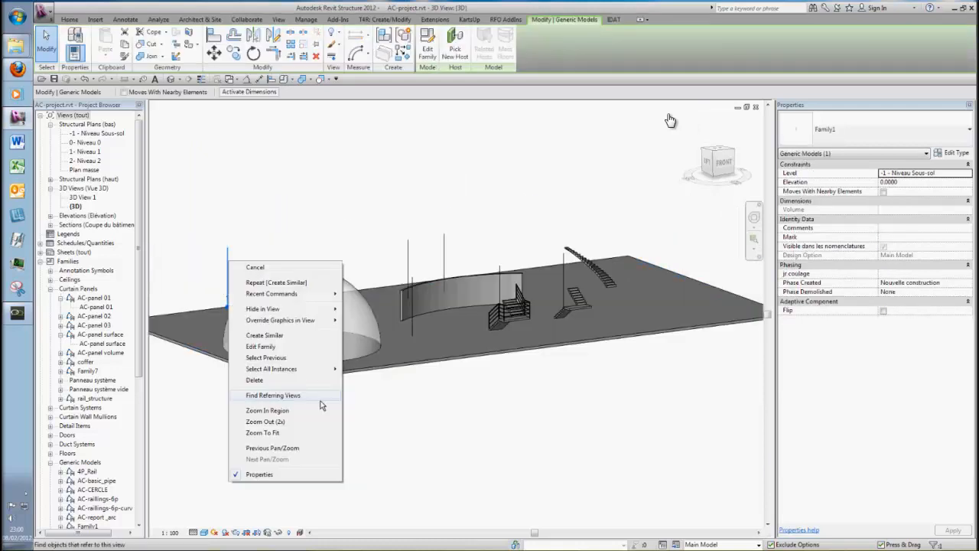
{"action": "mouse_move", "coordinate": [321, 368]}
{"action": "left_click", "coordinate": [378, 380]}
{"action": "key", "text": "Delete"}
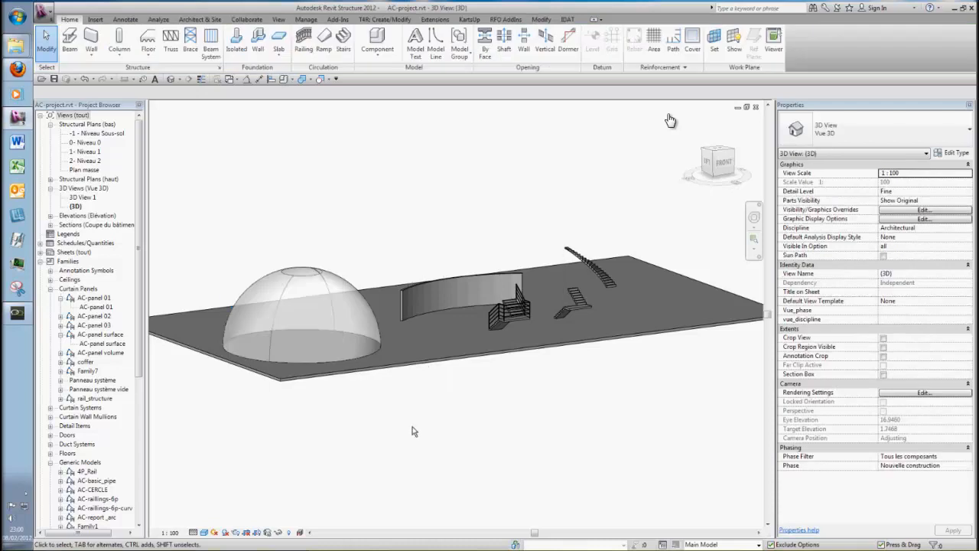
Step: Switch back to the Family1 family and set the adaptive point's orientation to Orthogonal on Placement
{"action": "key", "text": "ctrl+Tab"}
{"action": "middle_click_drag", "start_coordinate": [457, 364], "coordinate": [451, 365]}
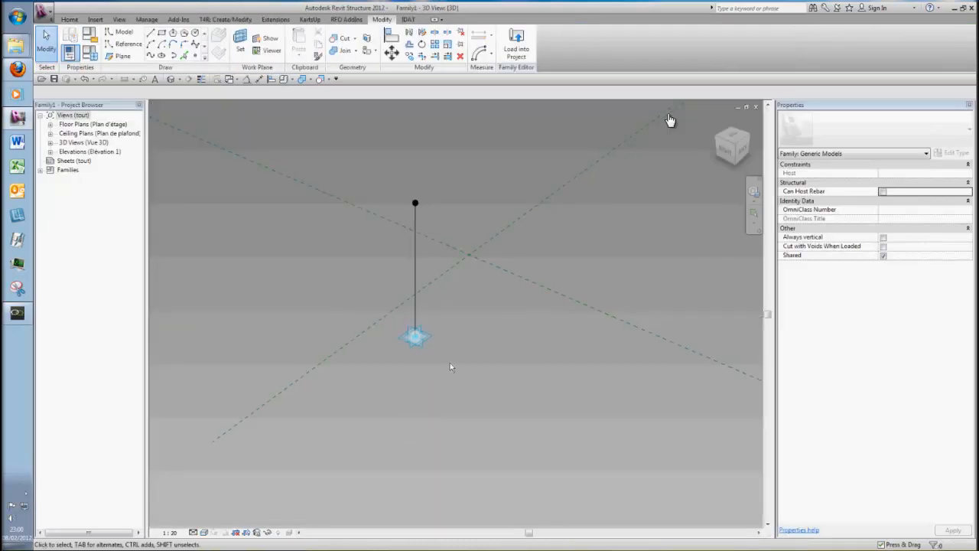
{"action": "left_click", "coordinate": [415, 337]}
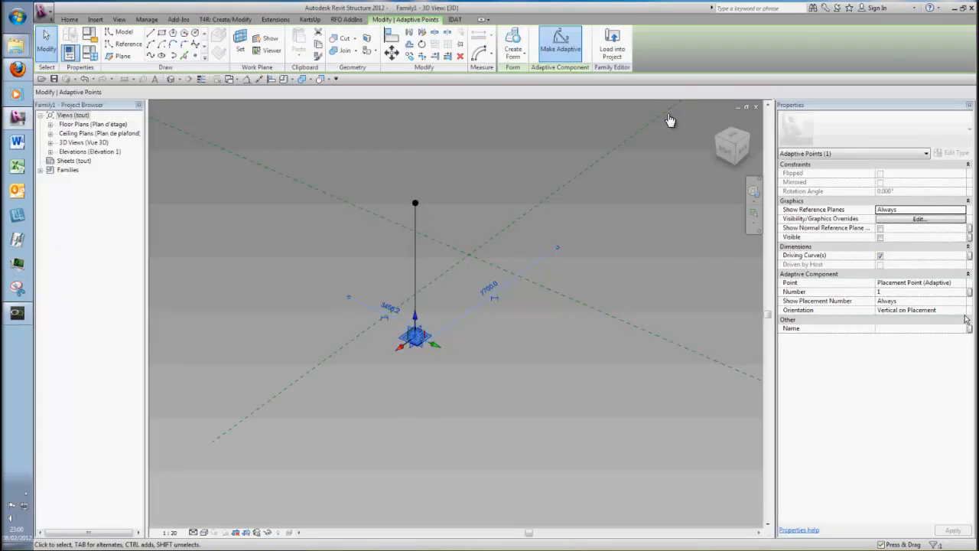
{"action": "left_click", "coordinate": [962, 311]}
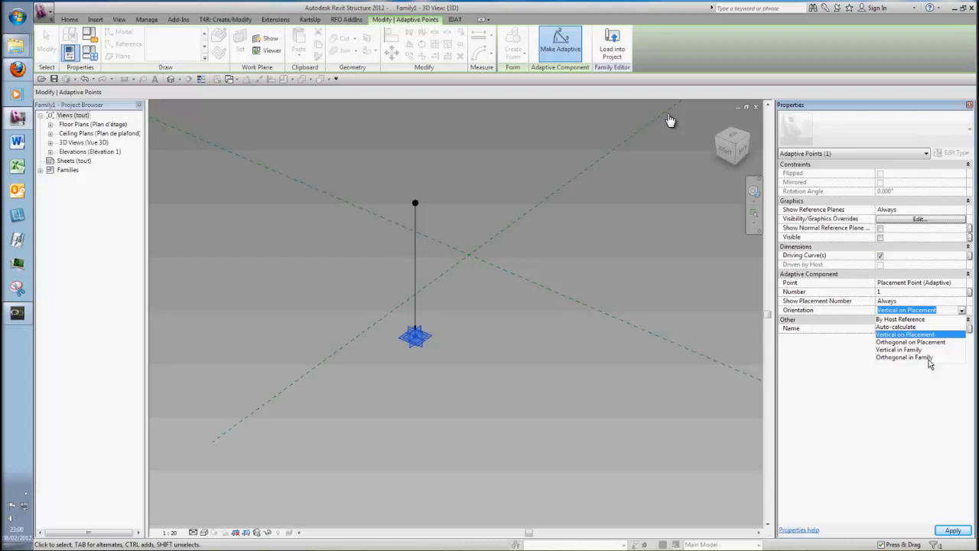
{"action": "left_click", "coordinate": [903, 342]}
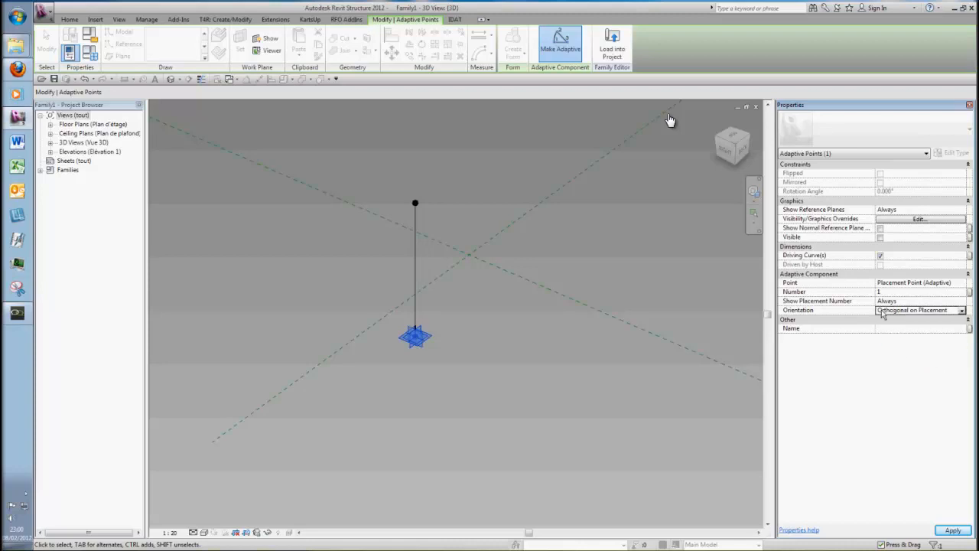
Step: Load the updated Family1 into AC-project, overwriting the existing version, and dismiss the save reminder without saving
{"action": "left_click", "coordinate": [611, 45]}
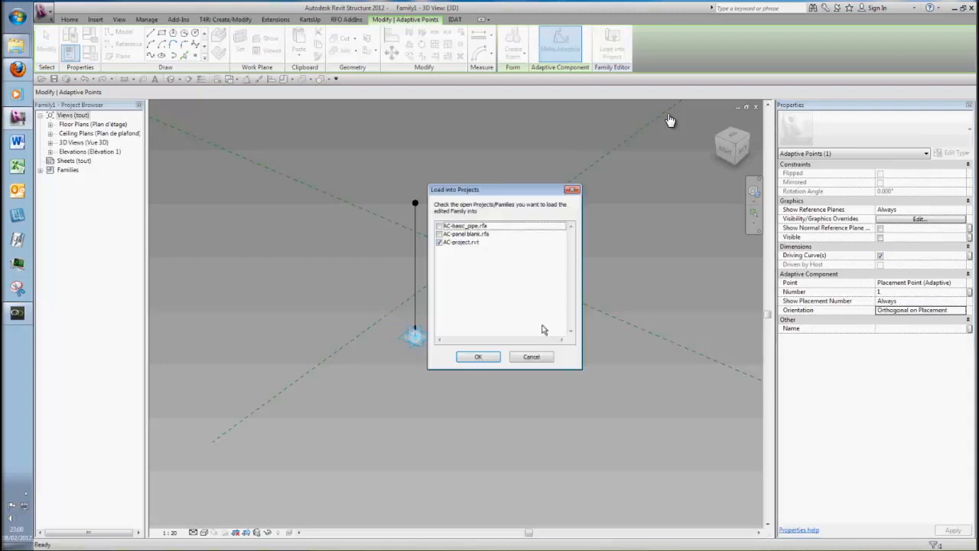
{"action": "left_click", "coordinate": [480, 357]}
{"action": "left_click", "coordinate": [482, 290]}
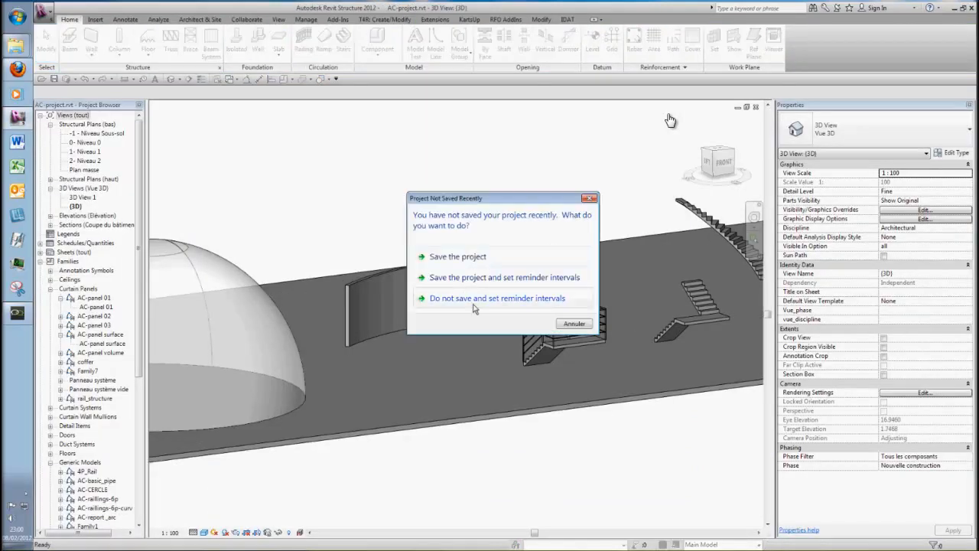
{"action": "left_click", "coordinate": [575, 325]}
Step: Place a Family1 component on the face of the curved wall
{"action": "scroll", "coordinate": [415, 296], "scroll_direction": "up", "scroll_amount": 4}
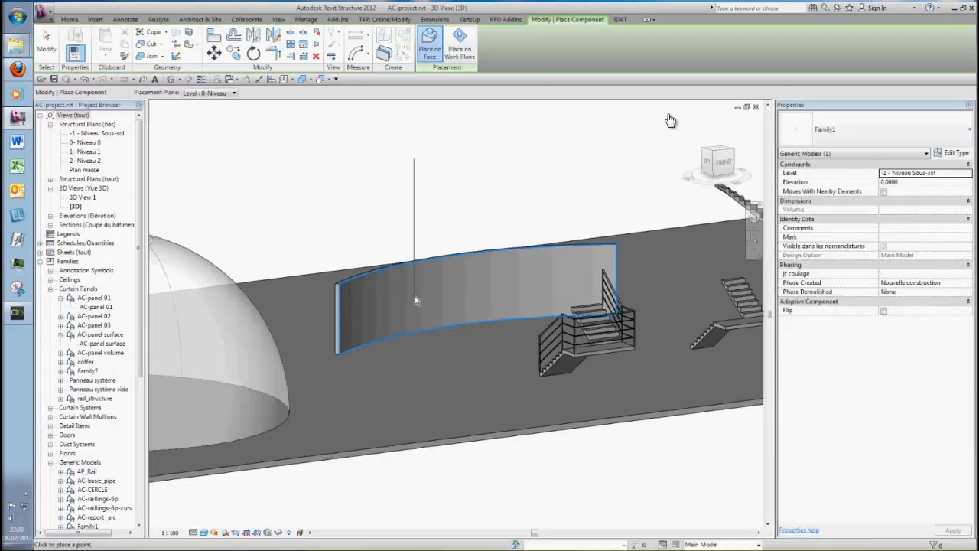
{"action": "scroll", "coordinate": [414, 299], "scroll_direction": "down", "scroll_amount": 2}
{"action": "scroll", "coordinate": [363, 265], "scroll_direction": "down", "scroll_amount": 2}
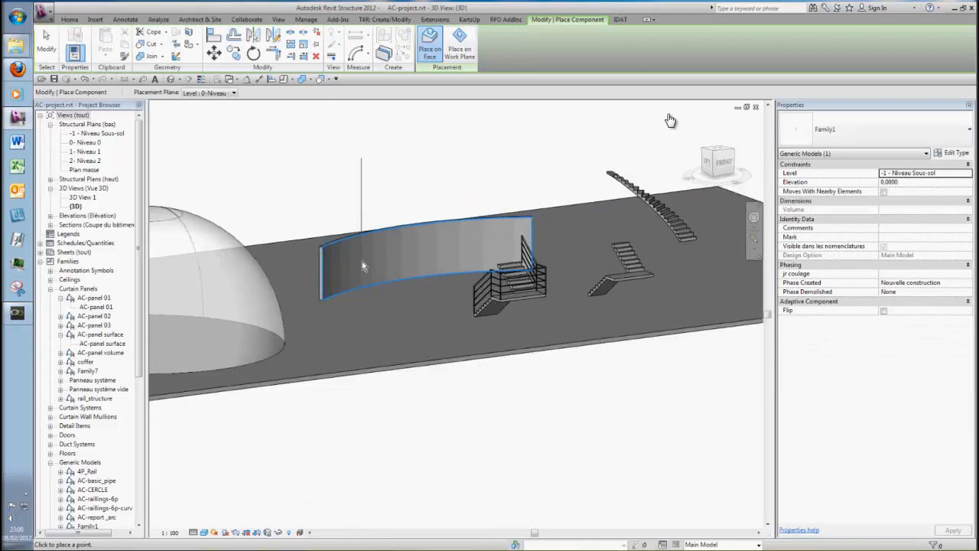
{"action": "left_click", "coordinate": [362, 265]}
Step: Place a Family1 component on the sloped underside of the lower flight of the stair without railings
{"action": "scroll", "coordinate": [262, 276], "scroll_direction": "down", "scroll_amount": 2}
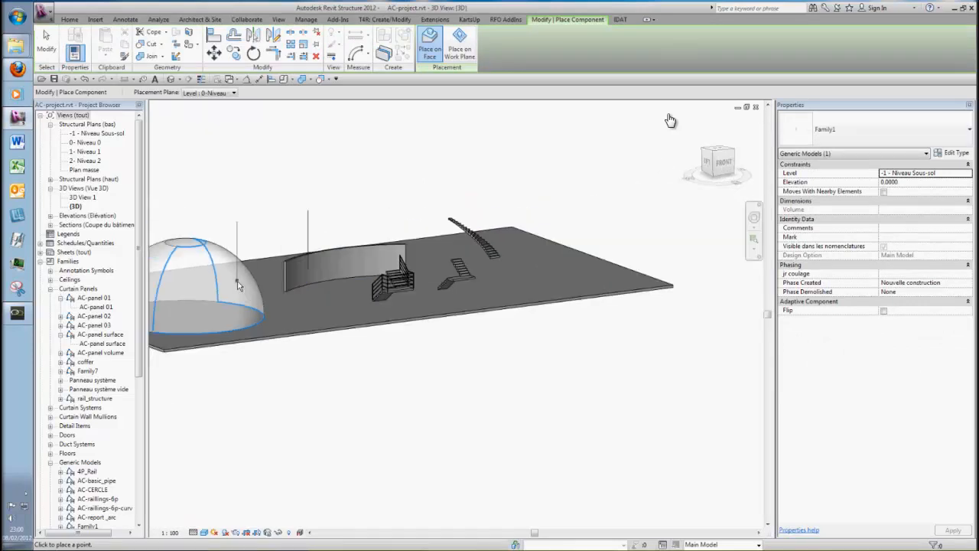
{"action": "scroll", "coordinate": [237, 284], "scroll_direction": "up", "scroll_amount": 4}
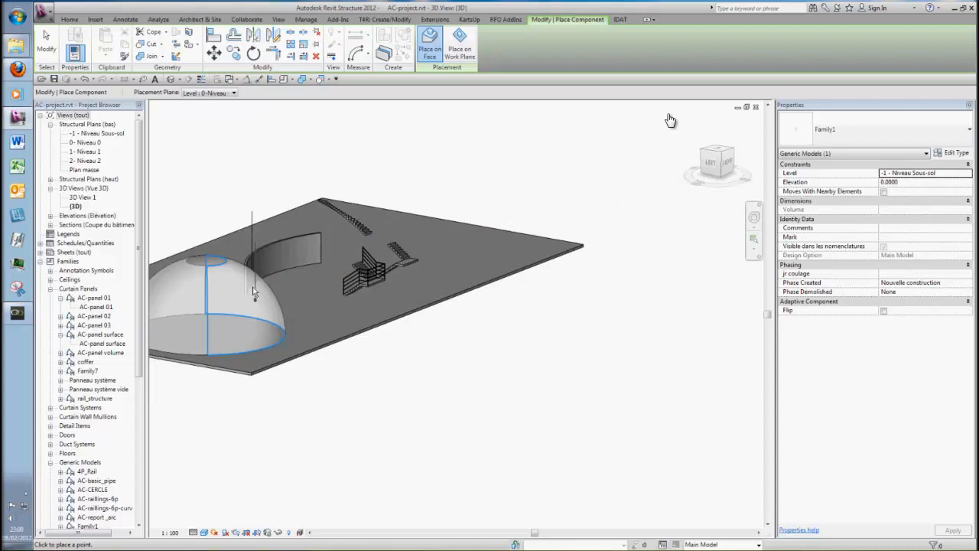
{"action": "scroll", "coordinate": [249, 281], "scroll_direction": "down", "scroll_amount": 2}
{"action": "middle_click_drag", "start_coordinate": [249, 281], "coordinate": [218, 299], "text": "shift"}
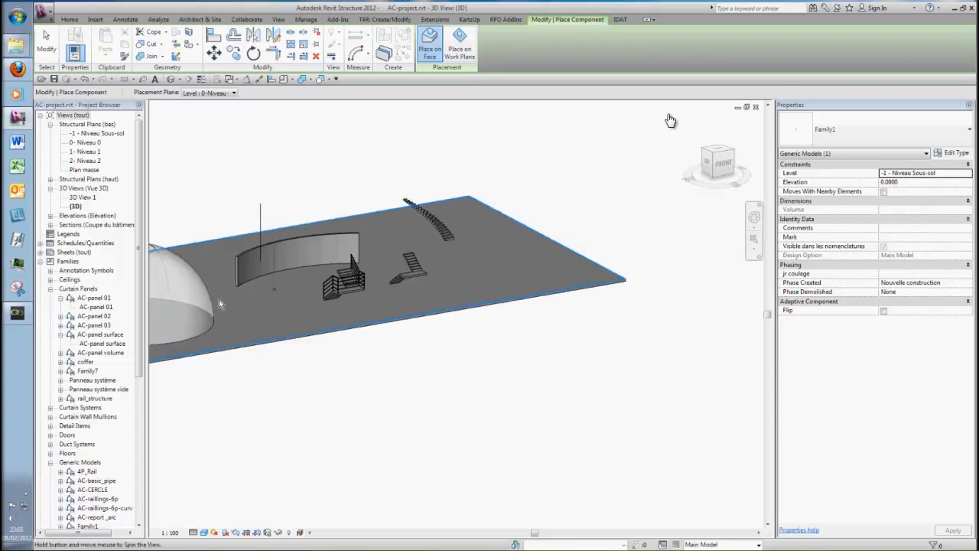
{"action": "scroll", "coordinate": [406, 275], "scroll_direction": "up", "scroll_amount": 5}
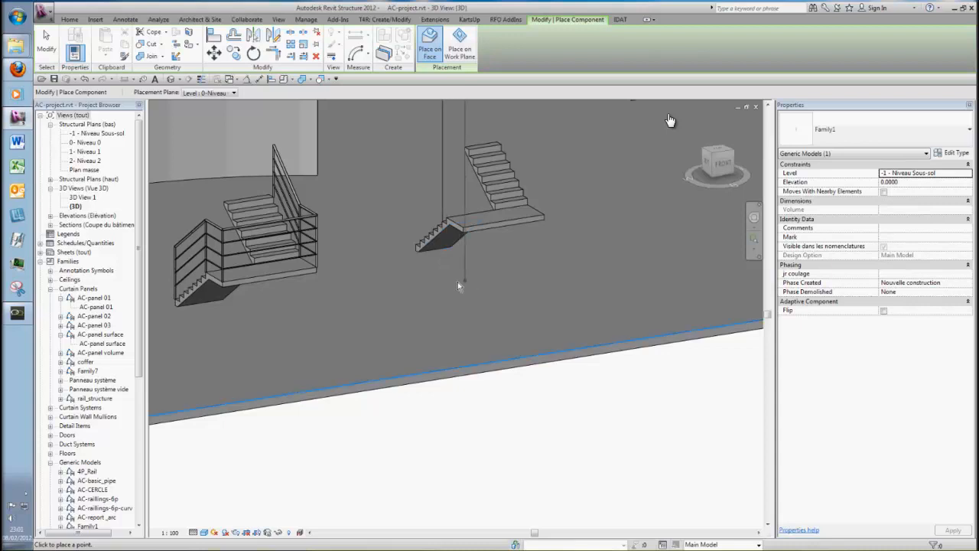